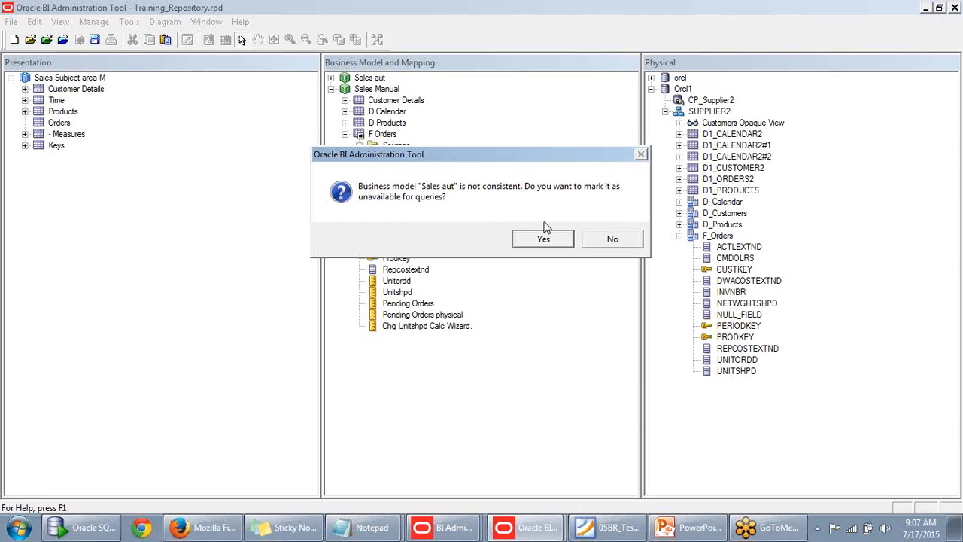
Decline marking the Sales aut business model as unavailable for queries and reposition the Consistency Check Manager to review its messages
{"action": "left_click", "coordinate": [607, 240]}
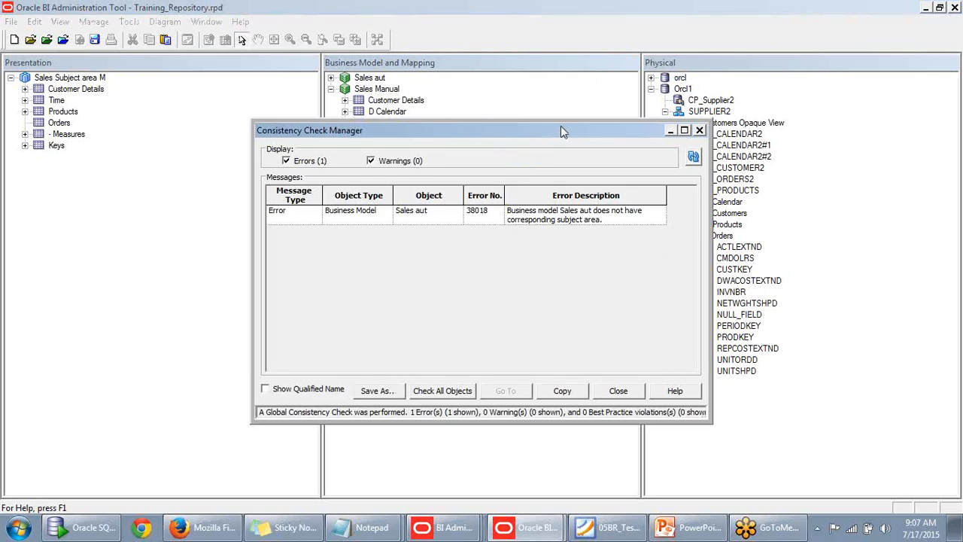
{"action": "left_click_drag", "start_coordinate": [557, 134], "coordinate": [573, 163]}
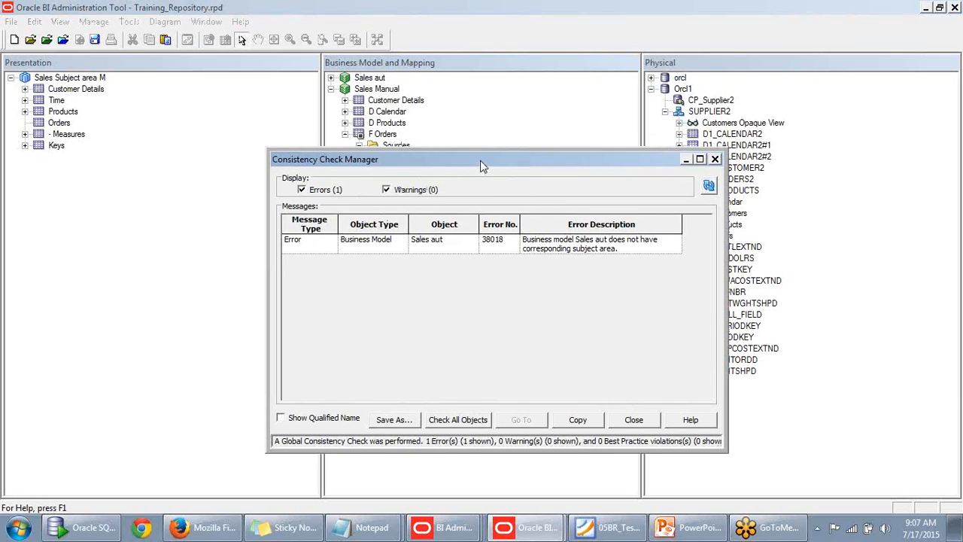
{"action": "left_click_drag", "start_coordinate": [481, 166], "coordinate": [474, 126]}
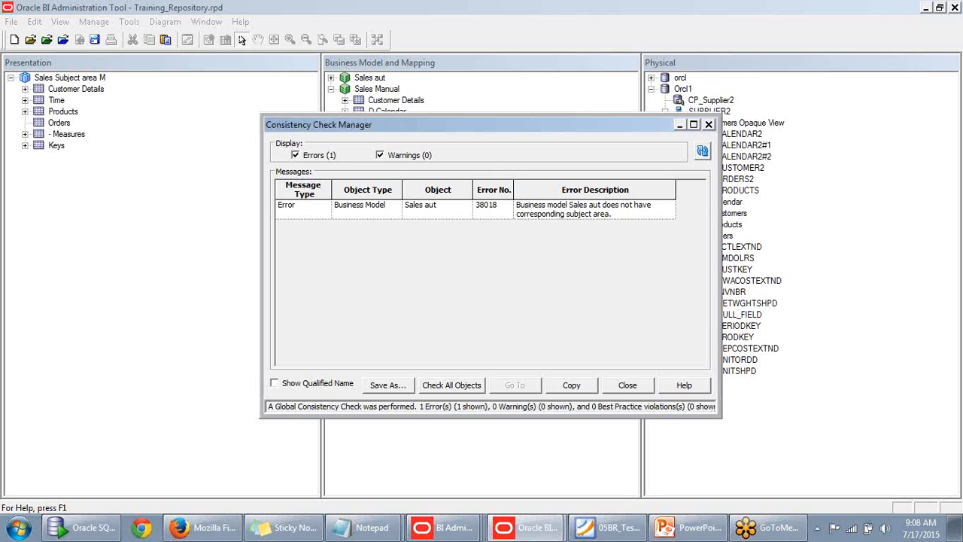
{"action": "left_click_drag", "start_coordinate": [560, 122], "coordinate": [553, 75]}
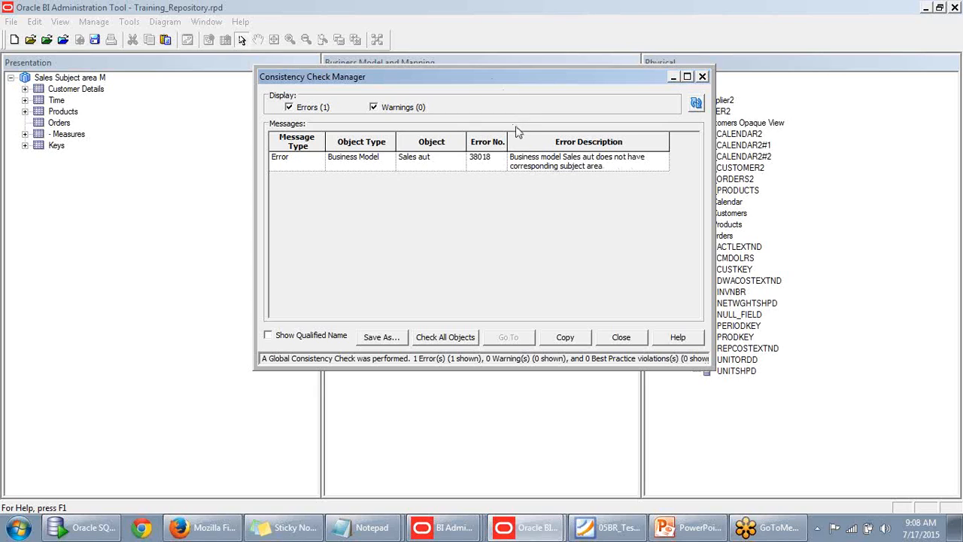
Switch to the untitled Notepad notes and add the heading "Consistency Check:::" below the calculation wizard line
{"action": "left_click", "coordinate": [366, 534]}
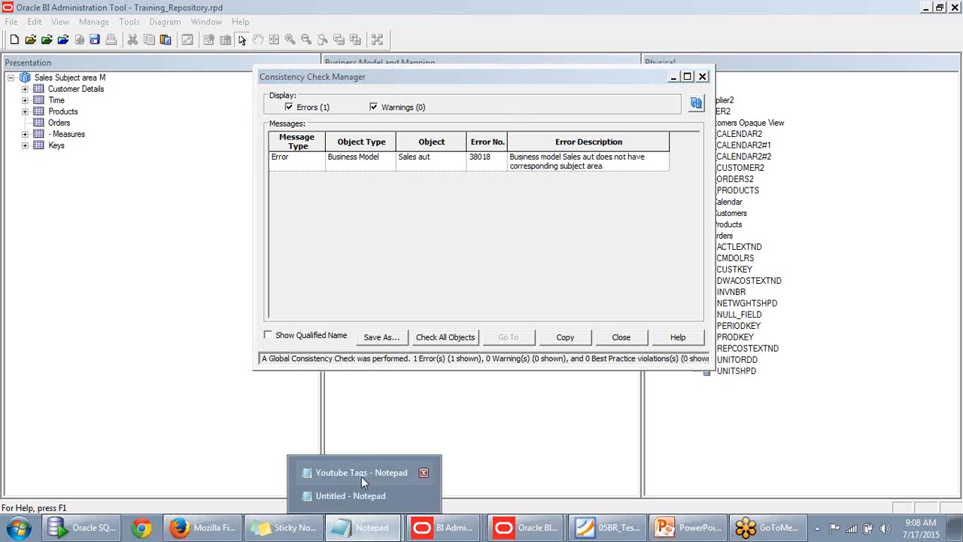
{"action": "left_click", "coordinate": [355, 493]}
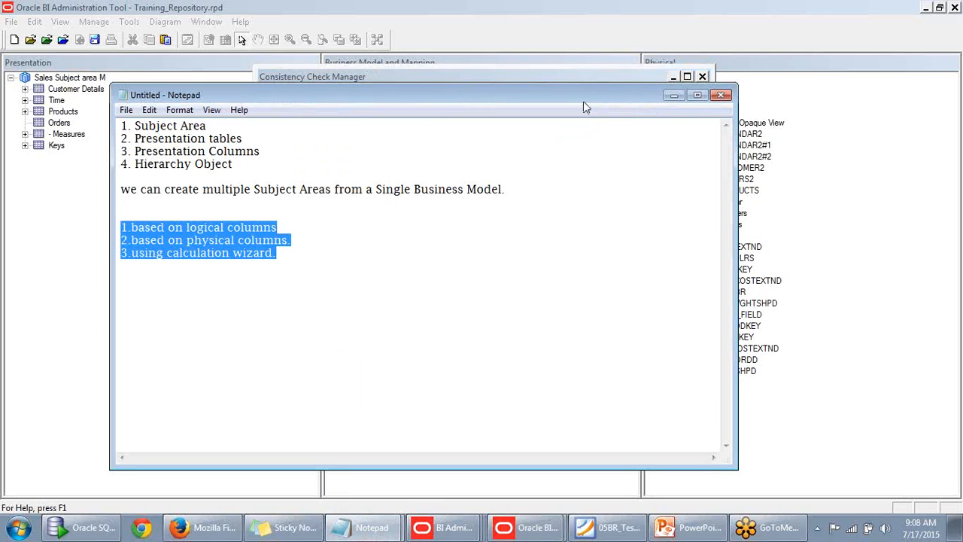
{"action": "left_click_drag", "start_coordinate": [583, 98], "coordinate": [636, 23]}
{"action": "left_click", "coordinate": [459, 175]}
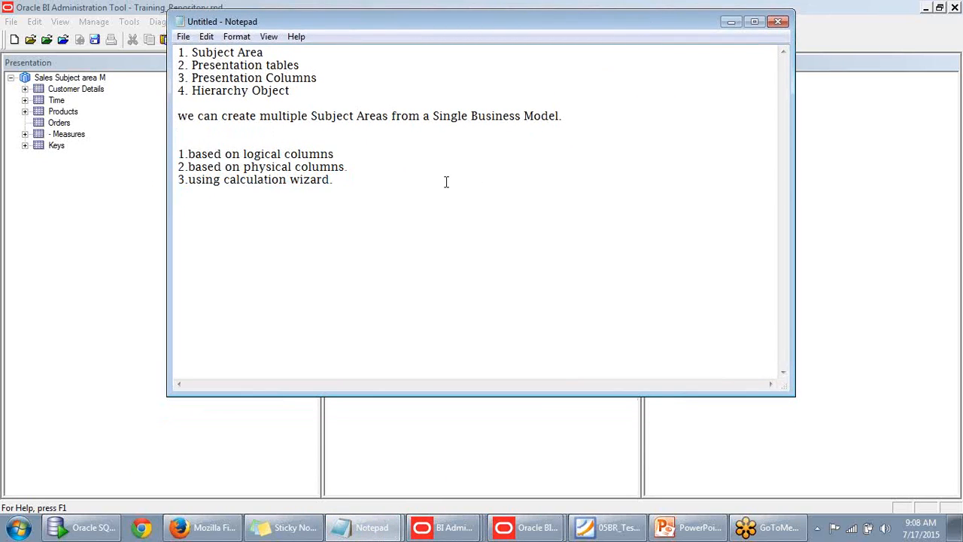
{"action": "type", "text": "Consistency Check"}
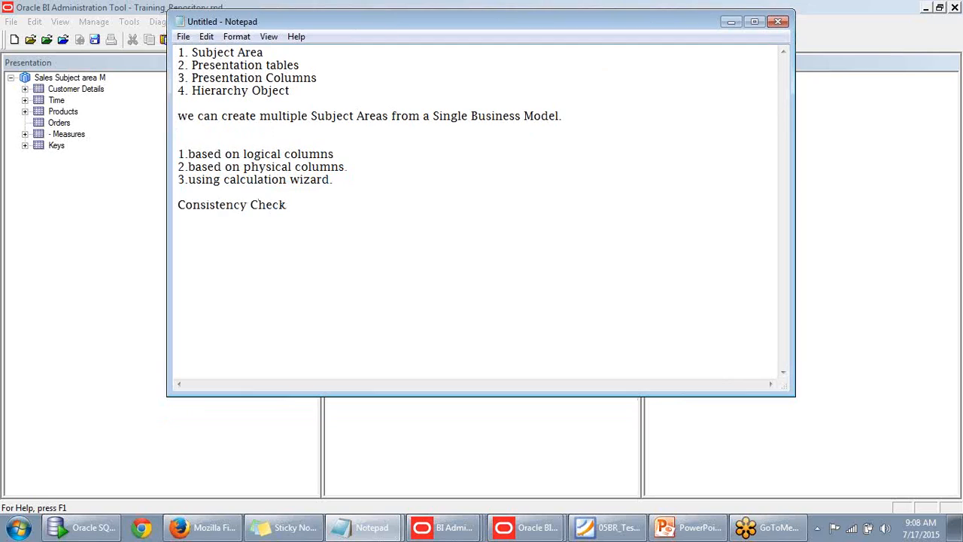
{"action": "type", "text": ":::"}
Add the note "1.All the logical columns are mapped directly to one or more physical column." and minimize the notes
{"action": "type", "text": "1."}
{"action": "type", "text": "All the "}
{"action": "type", "text": "c"}
{"action": "key", "text": "BackSpace"}
{"action": "type", "text": "logical col"}
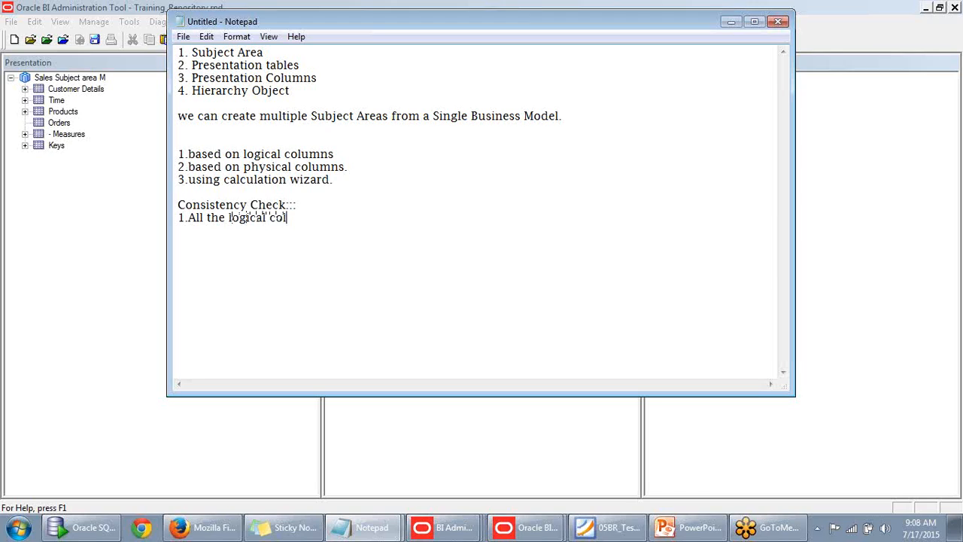
{"action": "type", "text": "umns are m"}
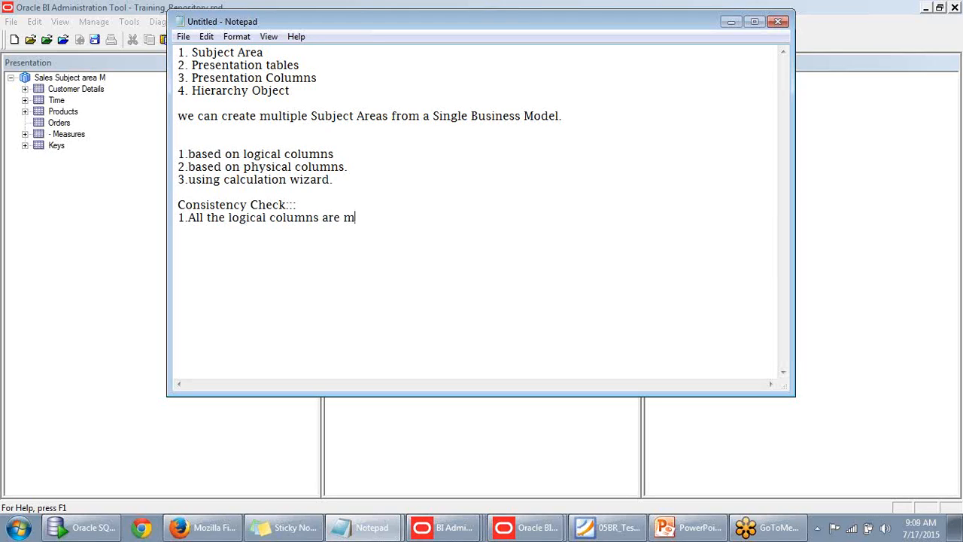
{"action": "type", "text": "apped directly t"}
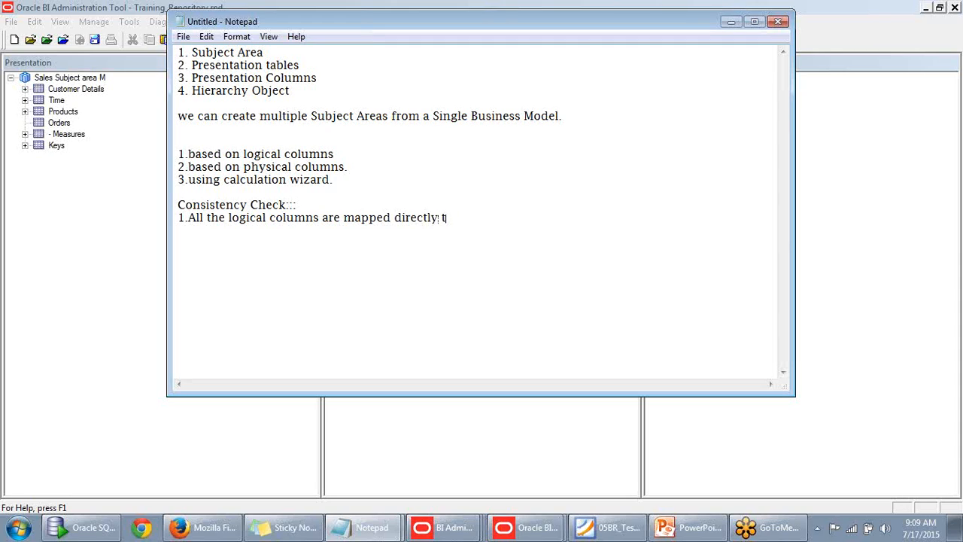
{"action": "type", "text": "o one or more physical "}
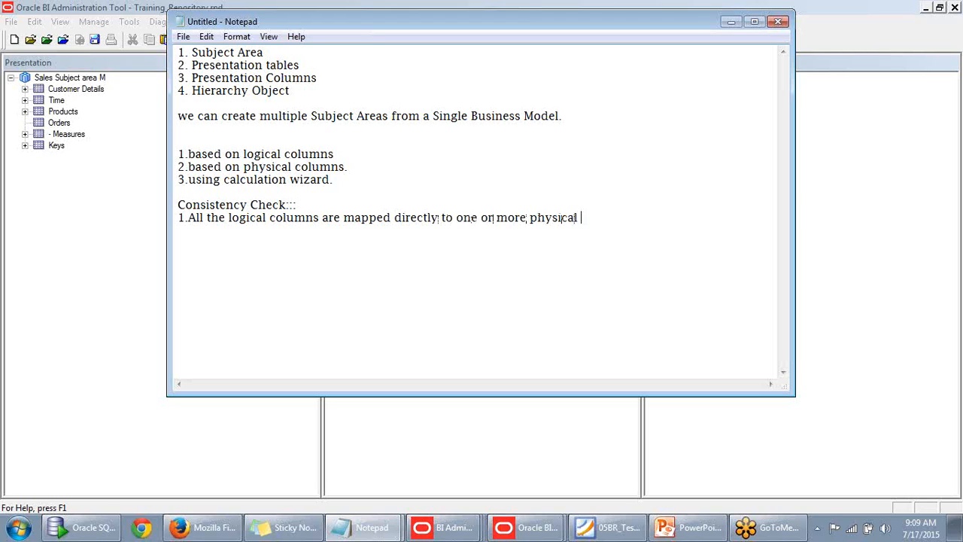
{"action": "type", "text": "column."}
{"action": "left_click", "coordinate": [730, 21]}
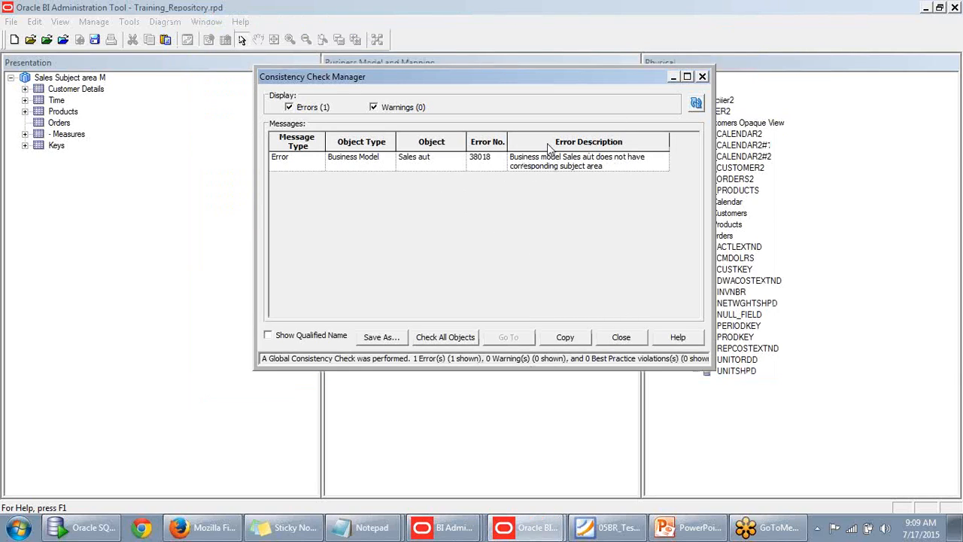
{"action": "left_click_drag", "start_coordinate": [579, 88], "coordinate": [575, 77]}
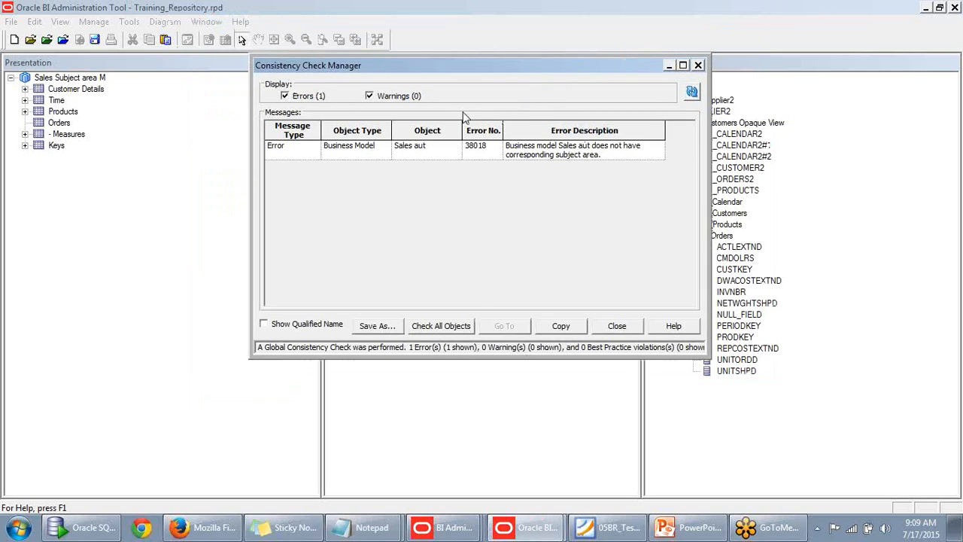
{"action": "left_click", "coordinate": [360, 526]}
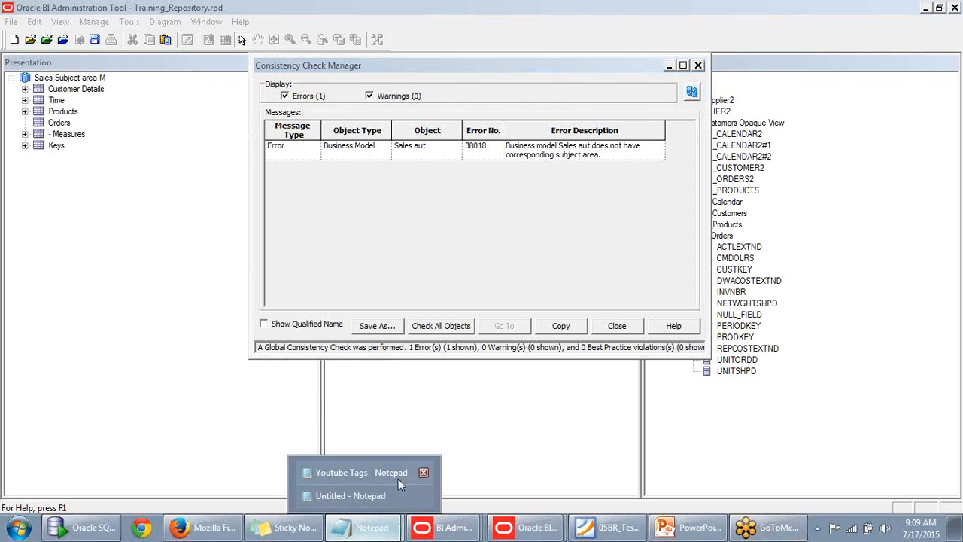
{"action": "left_click", "coordinate": [391, 473]}
{"action": "key", "text": "ctrl+a"}
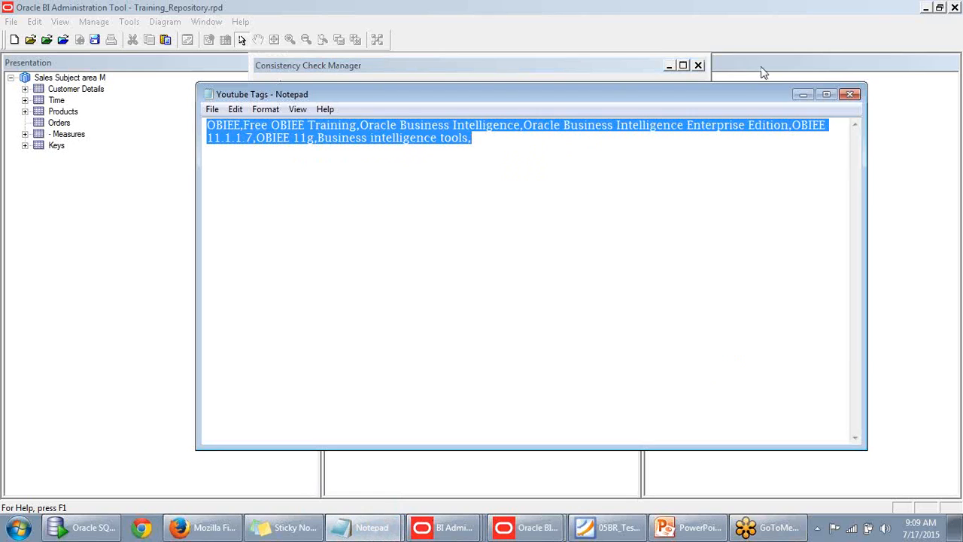
{"action": "left_click", "coordinate": [803, 95]}
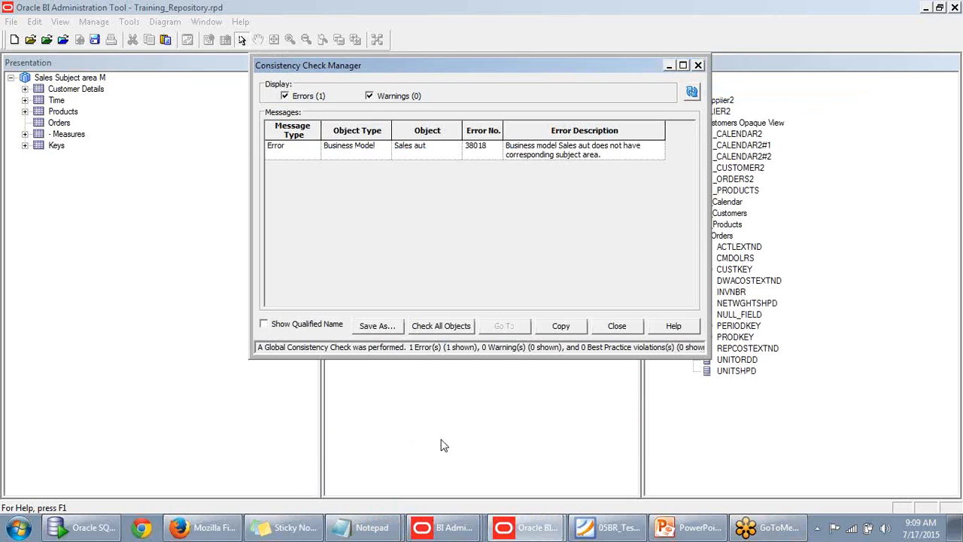
In the untitled notes, add "2.Each and every business model should be associate with one or more SA." and minimize them
{"action": "left_click", "coordinate": [365, 514]}
{"action": "left_click", "coordinate": [366, 495]}
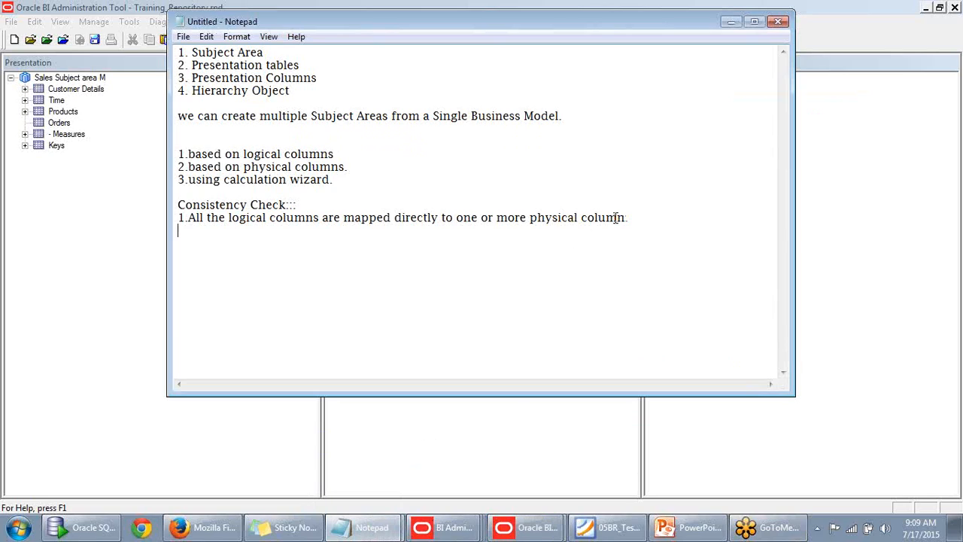
{"action": "type", "text": "2.Each and every b"}
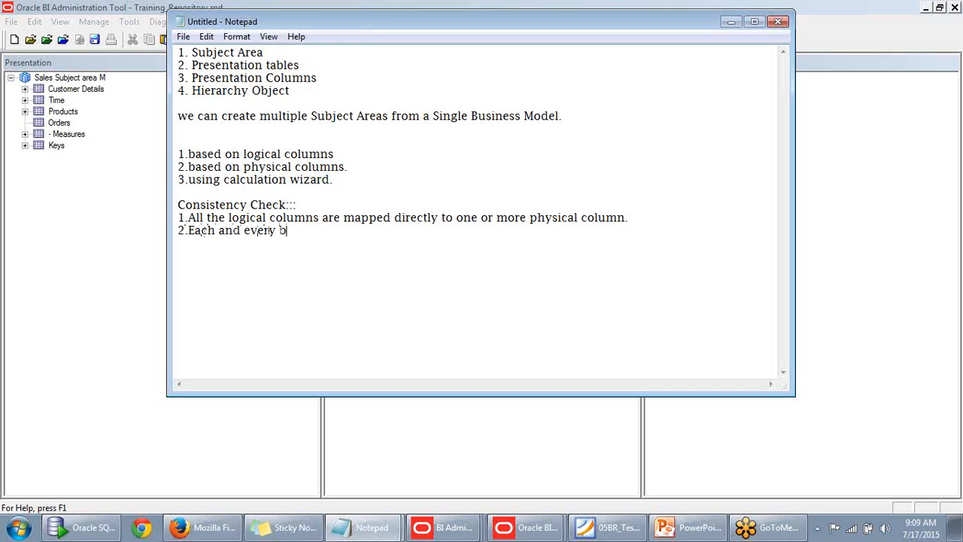
{"action": "type", "text": "iusiness model"}
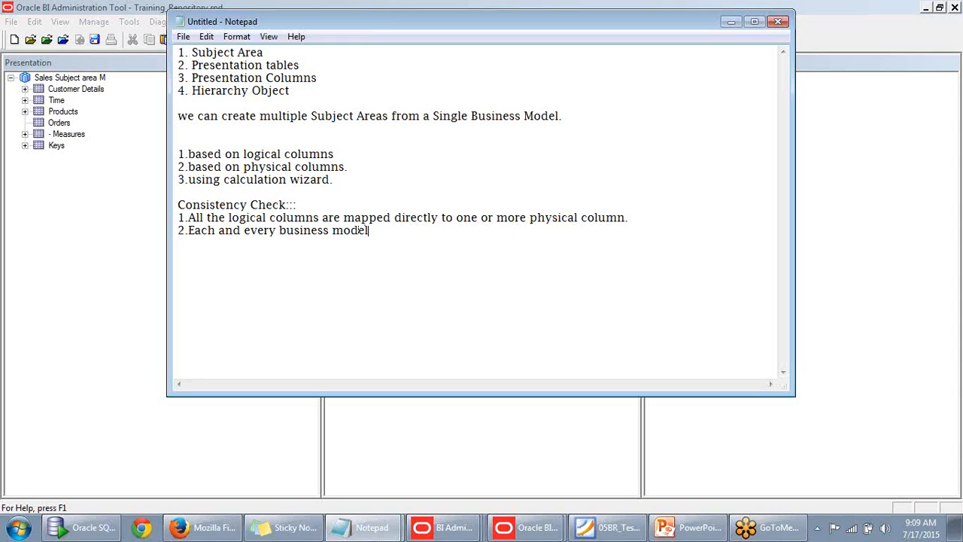
{"action": "type", "text": " shouuld be as"}
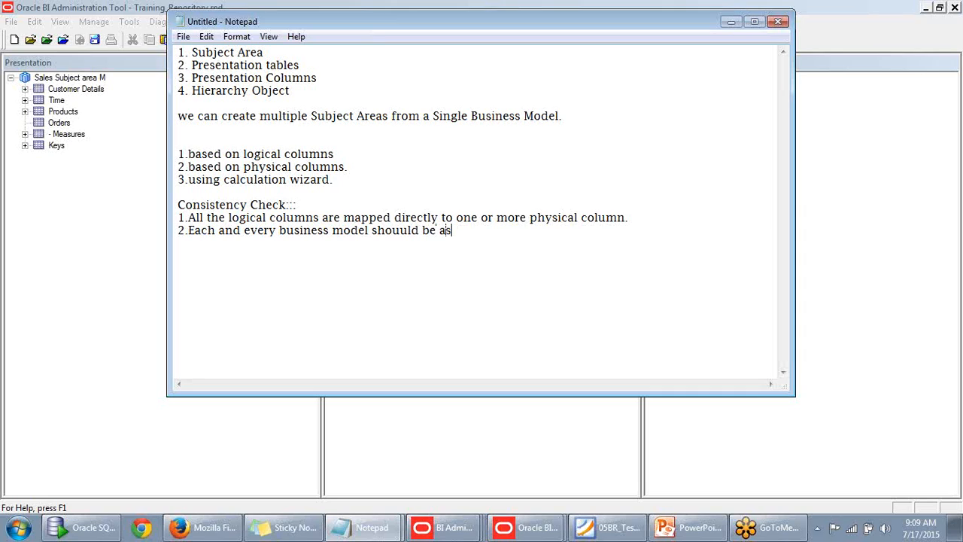
{"action": "type", "text": "sociate with one "}
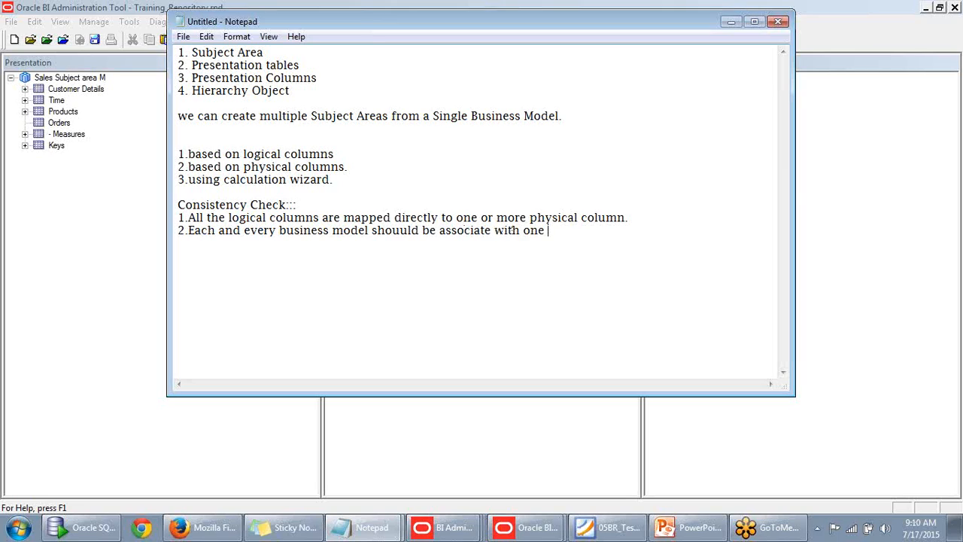
{"action": "type", "text": "or more SA."}
{"action": "left_click", "coordinate": [399, 229]}
{"action": "key", "text": "BackSpace"}
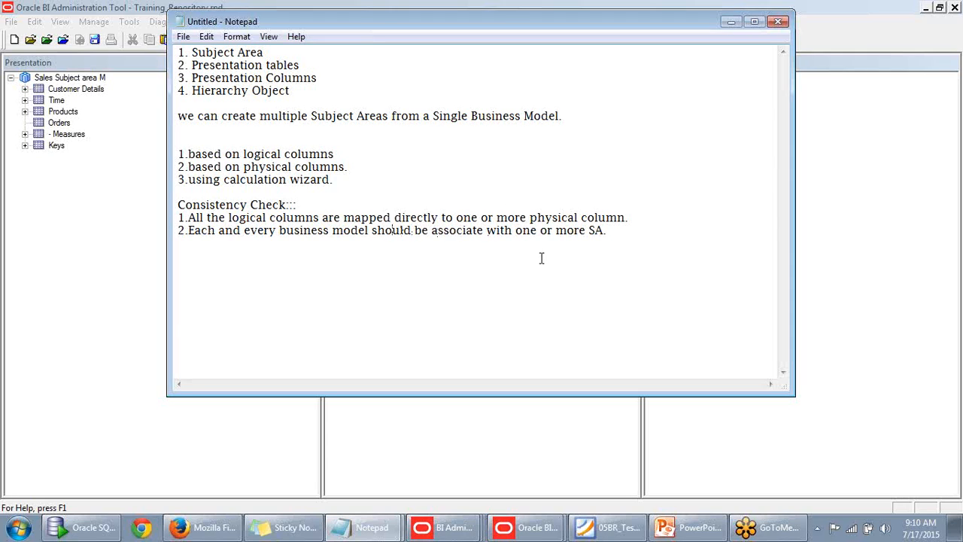
{"action": "left_click", "coordinate": [730, 22]}
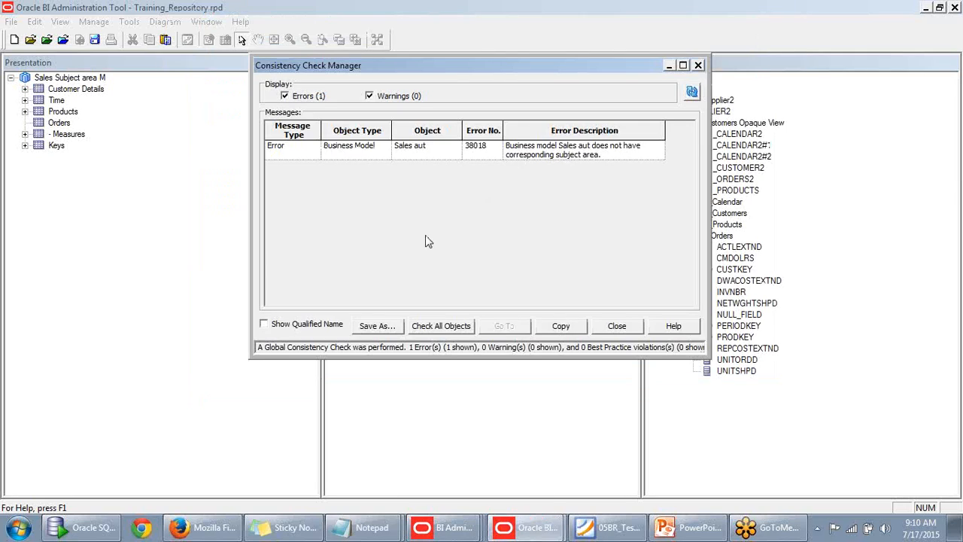
Close the Consistency Check Manager, collapse the Sales Manual business model and expand Sales aut
{"action": "left_click", "coordinate": [617, 326]}
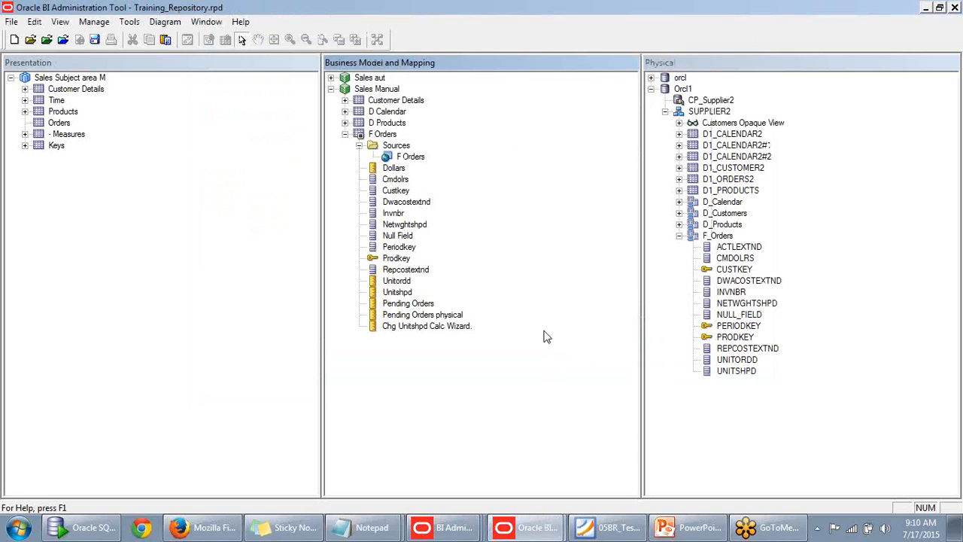
{"action": "left_click", "coordinate": [367, 79]}
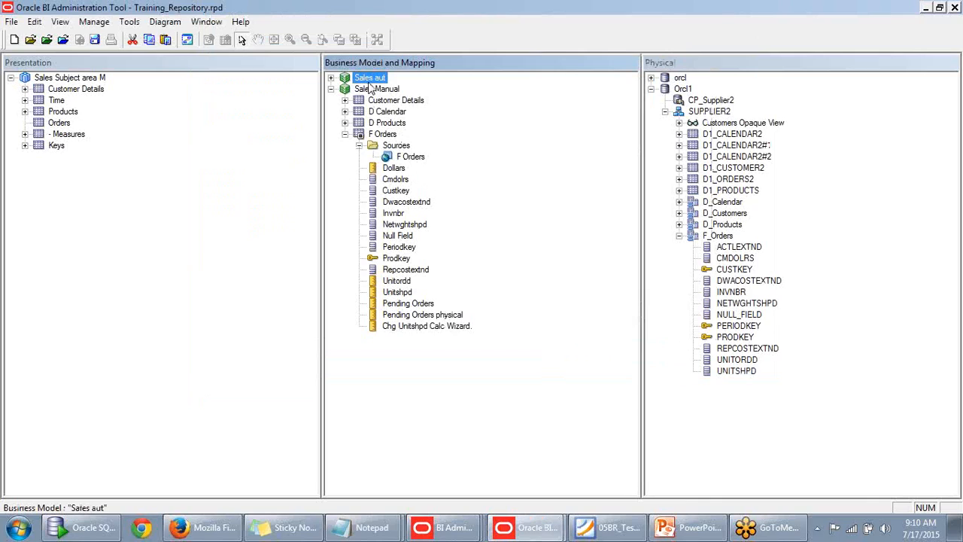
{"action": "left_click", "coordinate": [331, 89]}
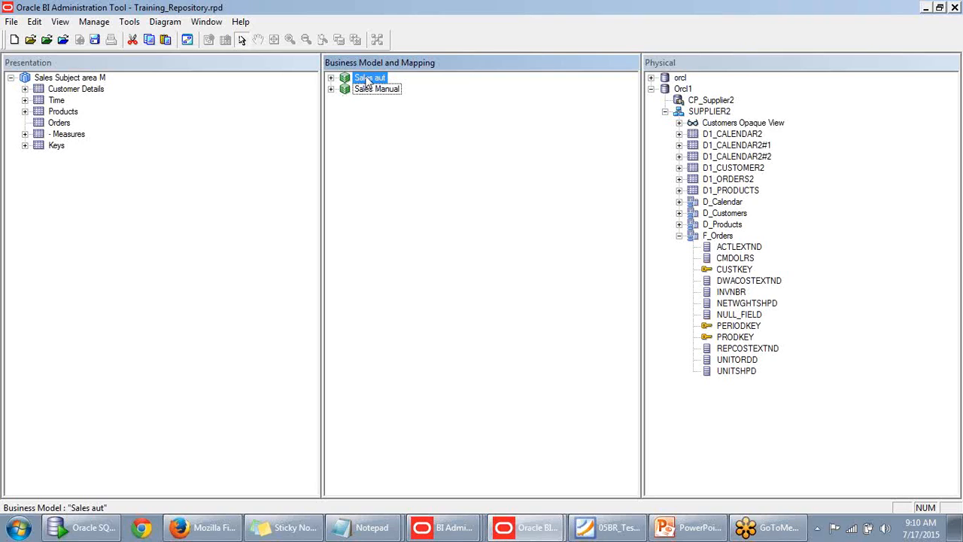
{"action": "left_click", "coordinate": [331, 77]}
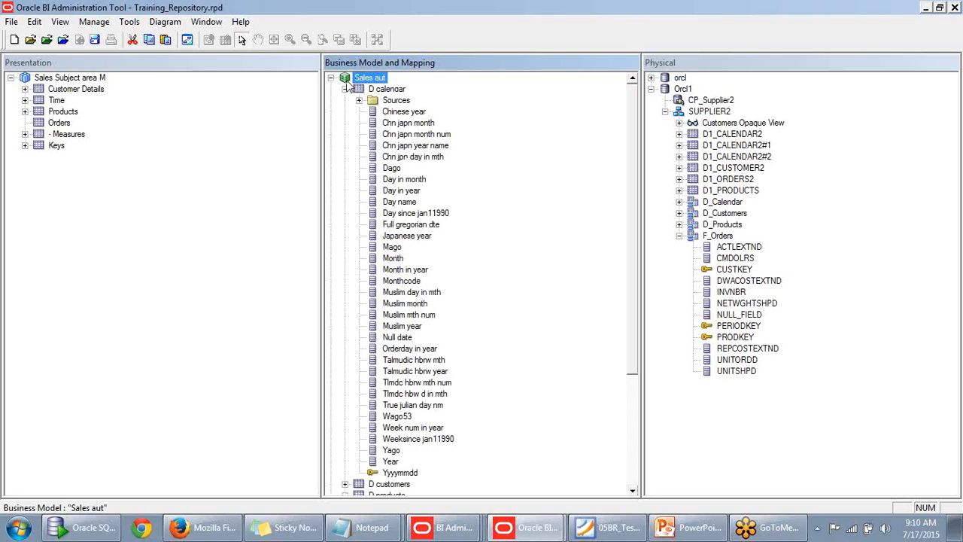
Rename the Chinese year logical column in the D calendar table of Sales aut to "Chinese yer"
{"action": "left_click", "coordinate": [392, 114]}
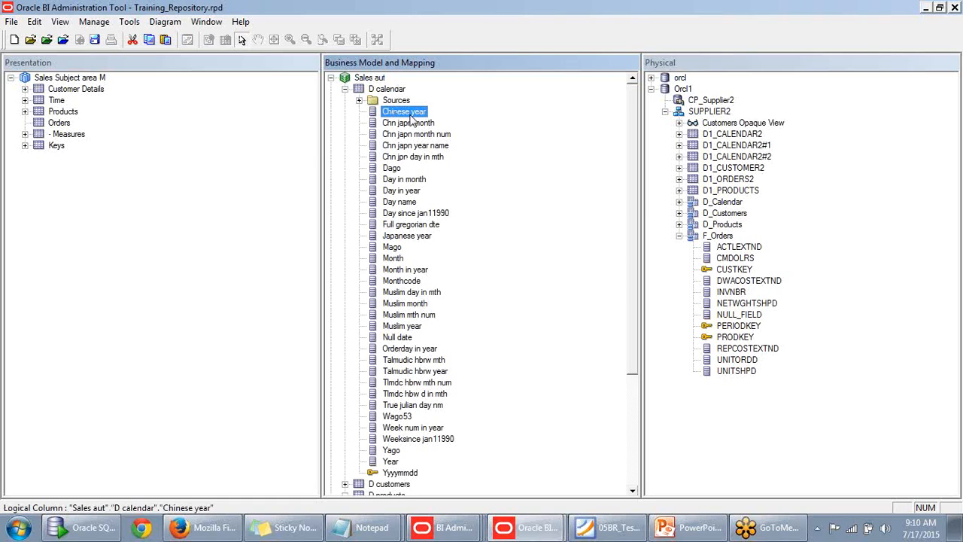
{"action": "left_click", "coordinate": [410, 115]}
{"action": "left_click", "coordinate": [424, 114]}
{"action": "key", "text": "BackSpace"}
{"action": "key", "text": "BackSpace"}
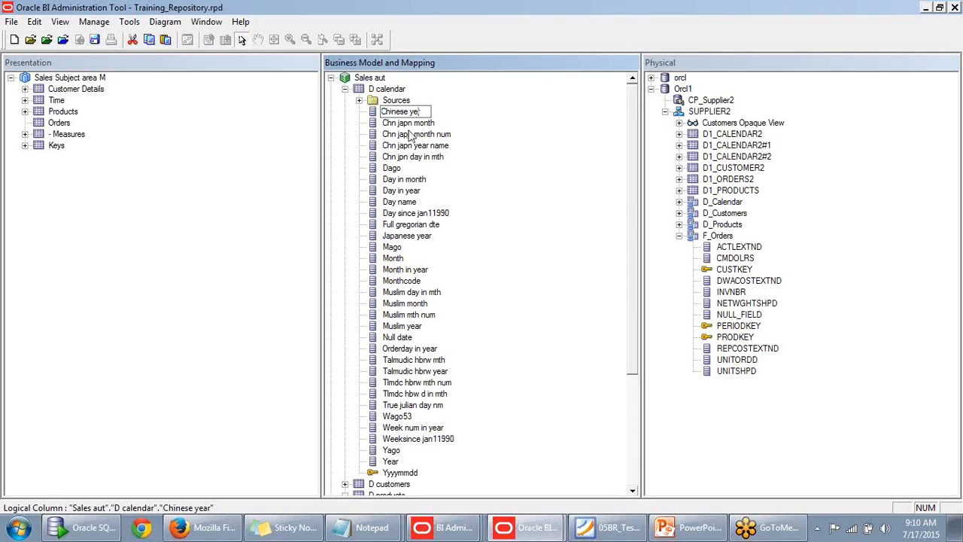
{"action": "type", "text": "r"}
{"action": "key", "text": "Return"}
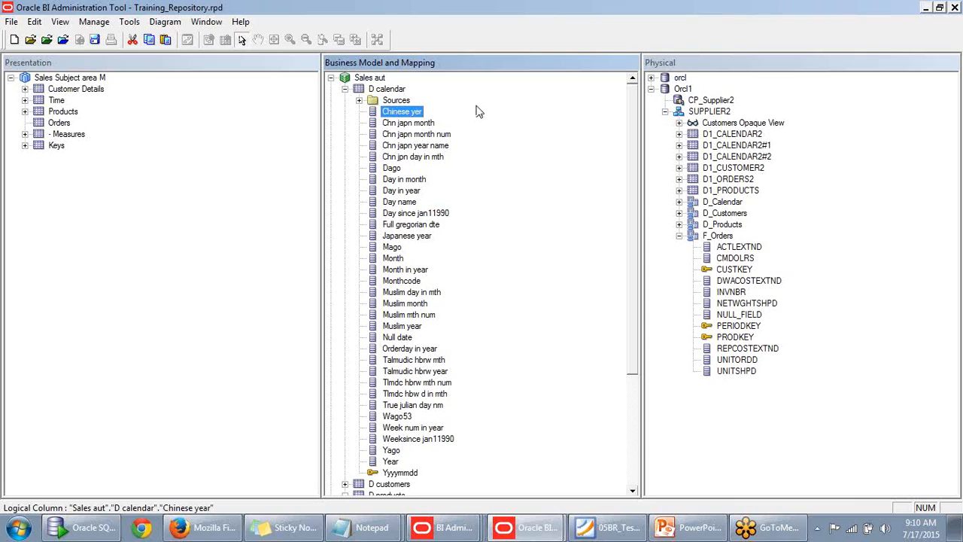
Open the Chinese yer logical column's properties and examine its column source mapping and default aggregation rule
{"action": "left_click", "coordinate": [416, 112]}
{"action": "double_click", "coordinate": [414, 111]}
{"action": "left_click", "coordinate": [423, 101]}
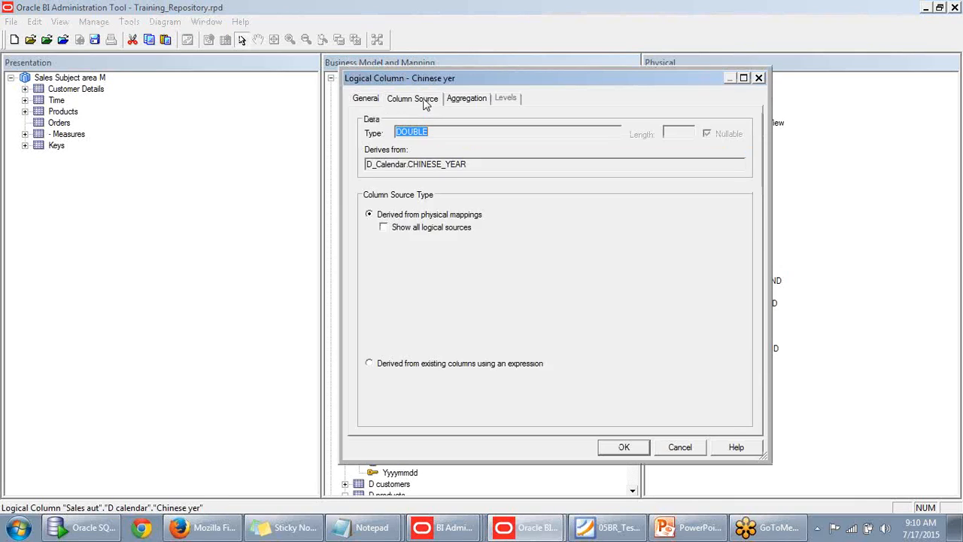
{"action": "left_click", "coordinate": [366, 99]}
{"action": "left_click", "coordinate": [408, 100]}
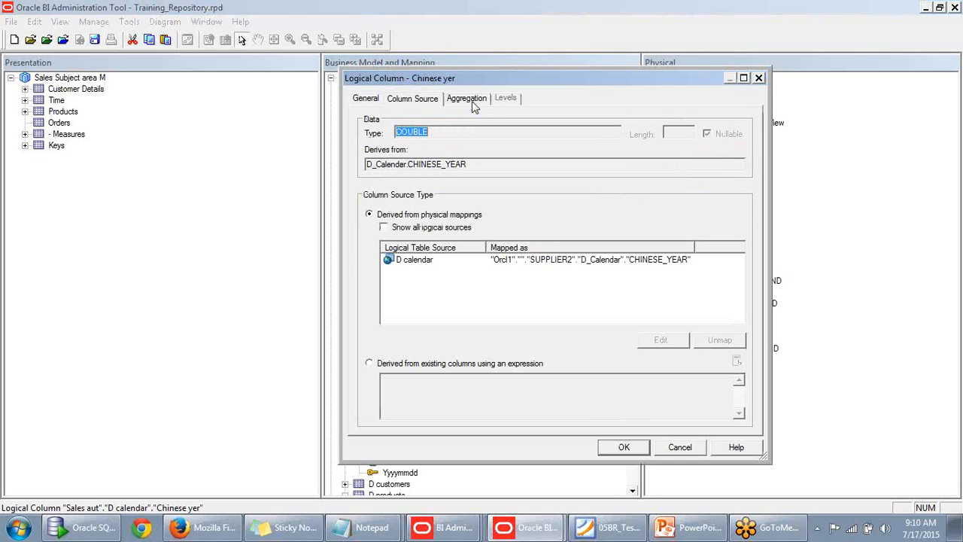
{"action": "left_click", "coordinate": [467, 99]}
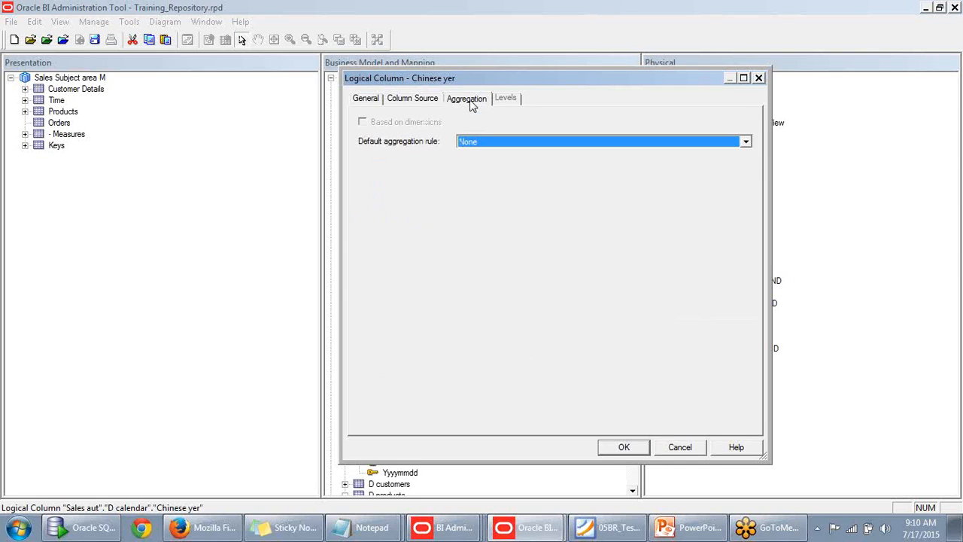
{"action": "left_click", "coordinate": [425, 102]}
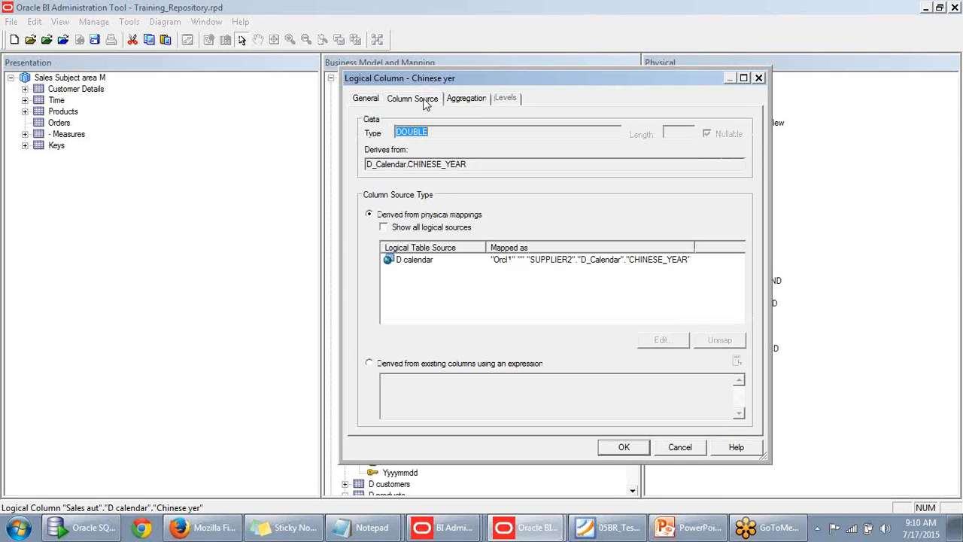
Close the Chinese yer column properties and add the F_Orders physical column ACTLEXTND to the D calendar logical table of Sales aut
{"action": "left_click", "coordinate": [367, 101]}
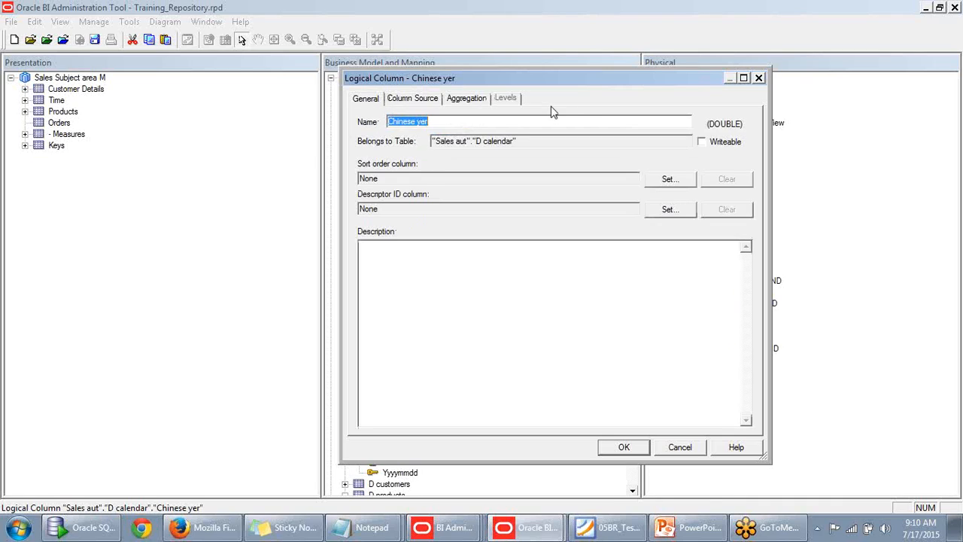
{"action": "left_click", "coordinate": [758, 78]}
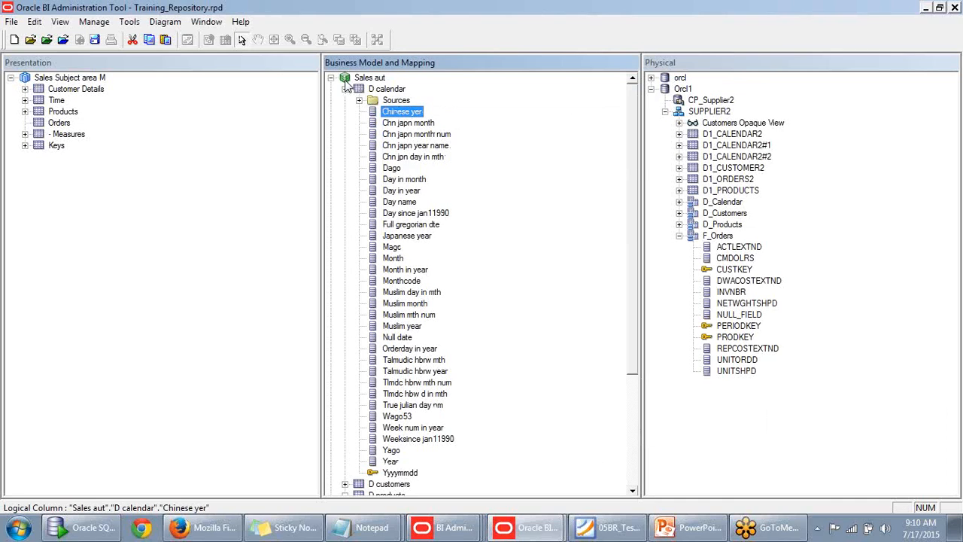
{"action": "left_click", "coordinate": [738, 247]}
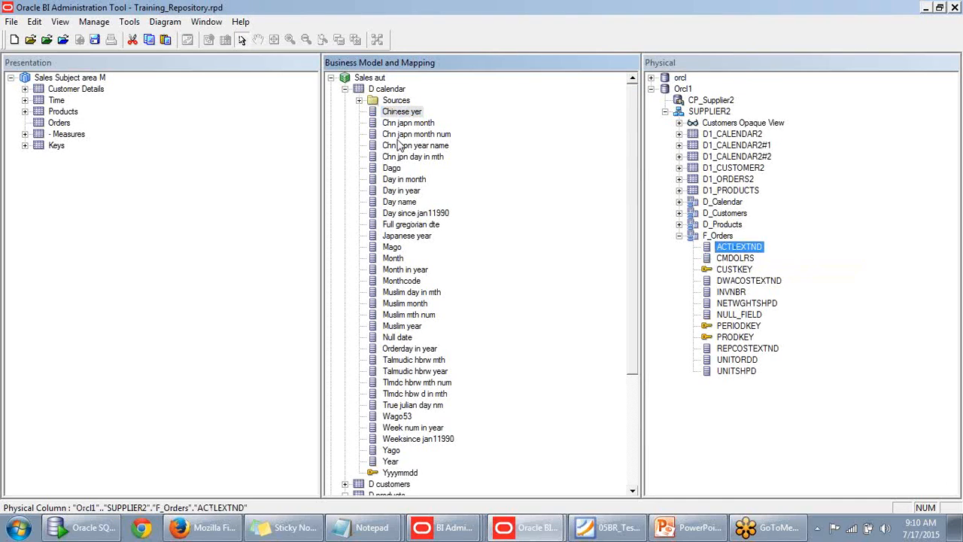
Delete the F_Orders logical table source from the D calendar table of Sales aut
{"action": "double_click", "coordinate": [395, 101]}
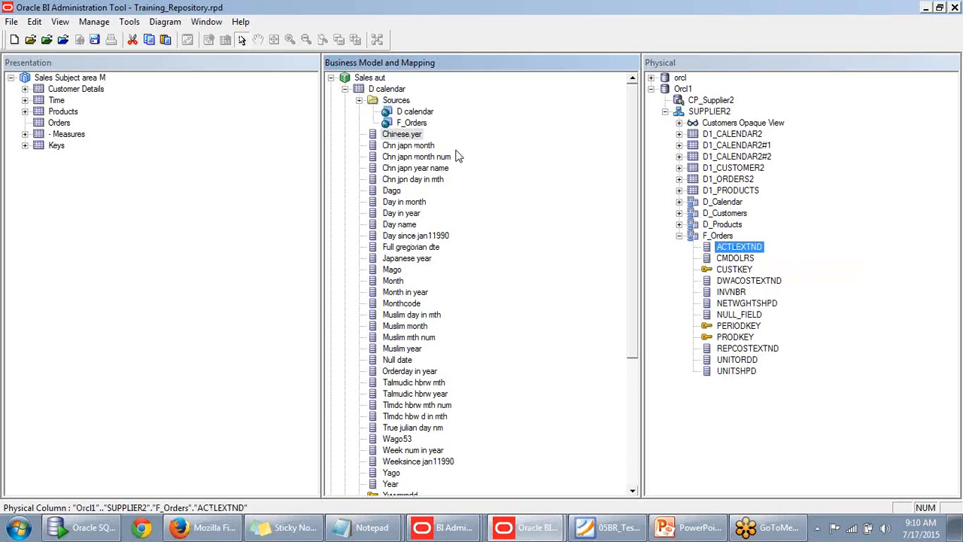
{"action": "left_click", "coordinate": [412, 123]}
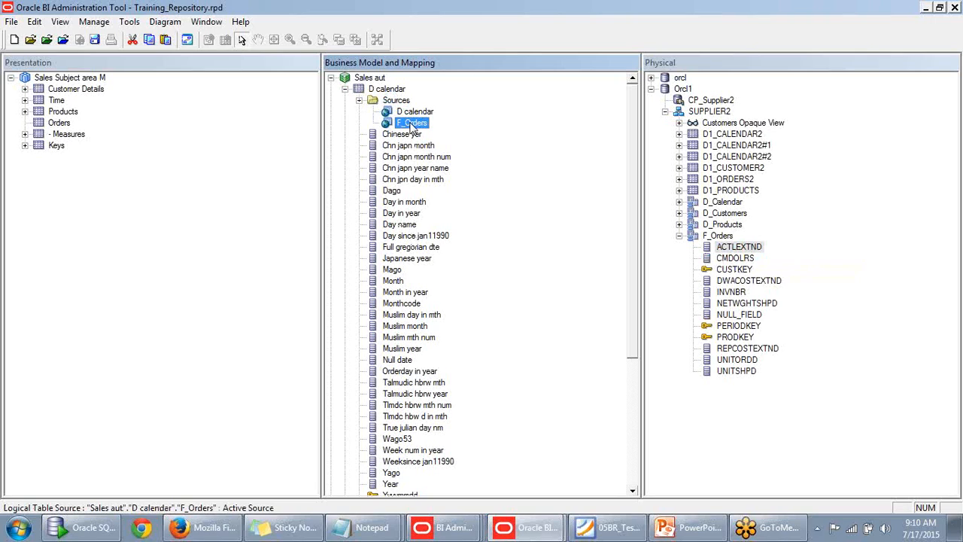
{"action": "key", "text": "Delete"}
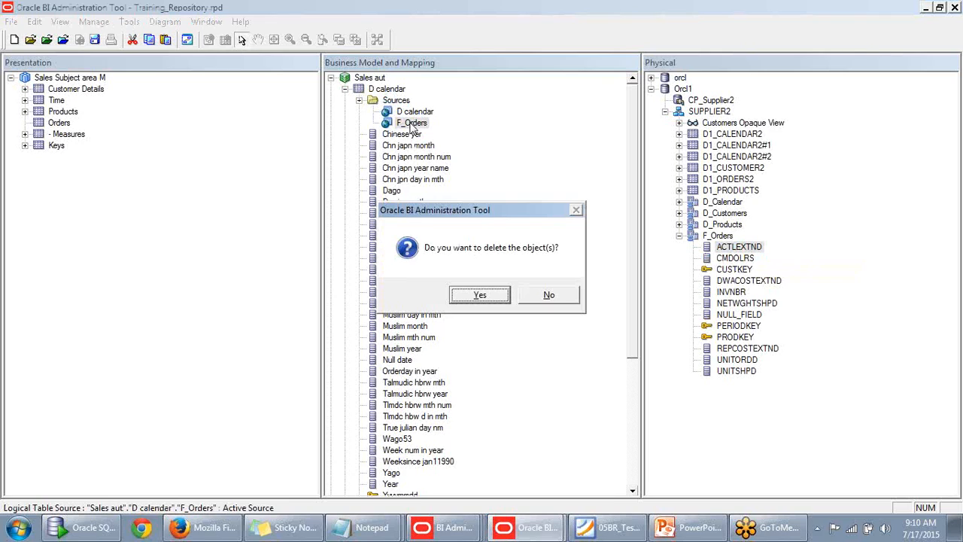
{"action": "left_click", "coordinate": [480, 298]}
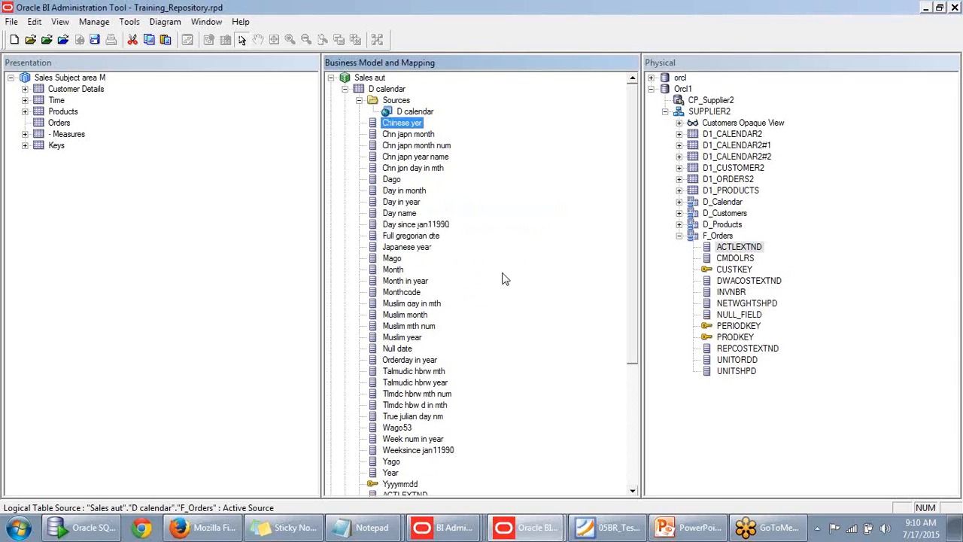
{"action": "scroll", "coordinate": [503, 270], "scroll_direction": "down", "scroll_amount": 4}
{"action": "scroll", "coordinate": [503, 269], "scroll_direction": "up", "scroll_amount": 5}
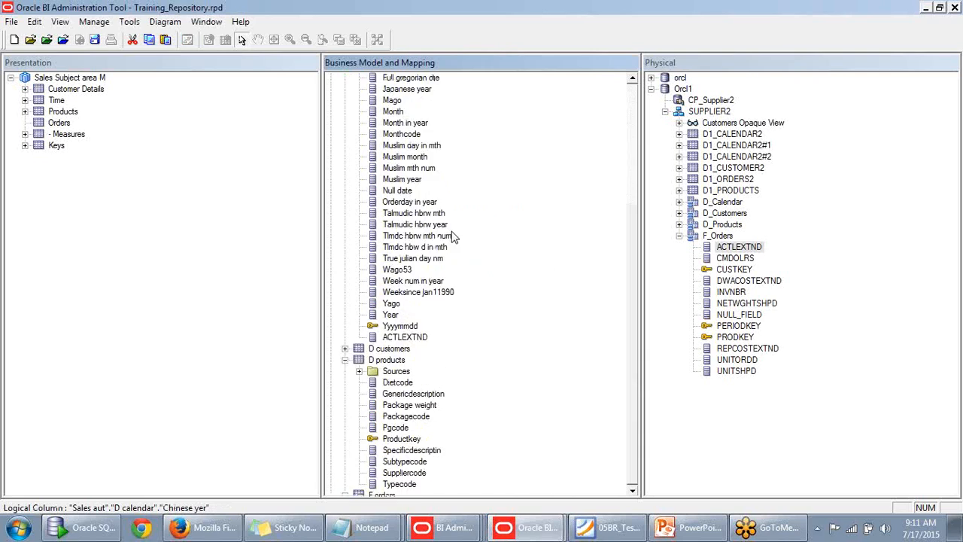
Collapse Sales aut and create a new business model named "test"
{"action": "left_click", "coordinate": [331, 79]}
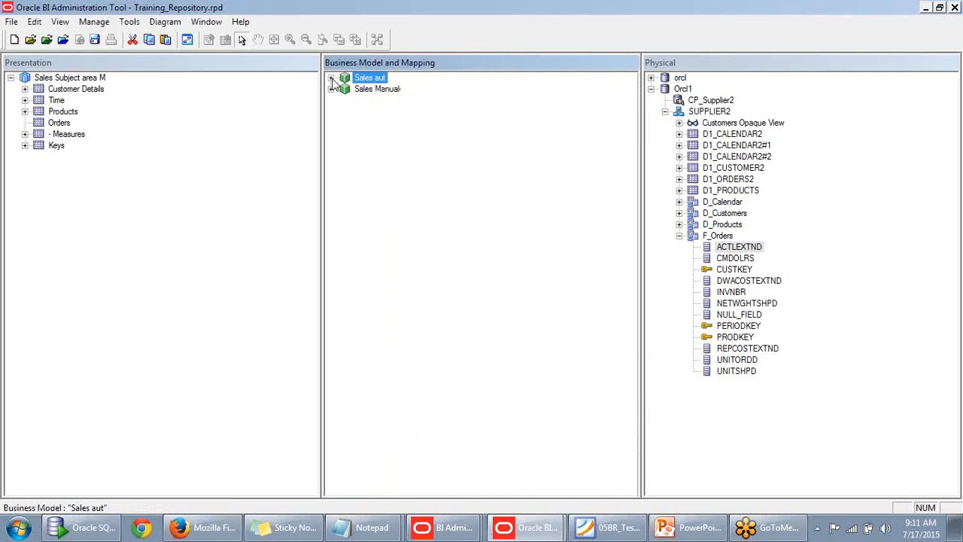
{"action": "right_click", "coordinate": [365, 139]}
{"action": "left_click", "coordinate": [403, 149]}
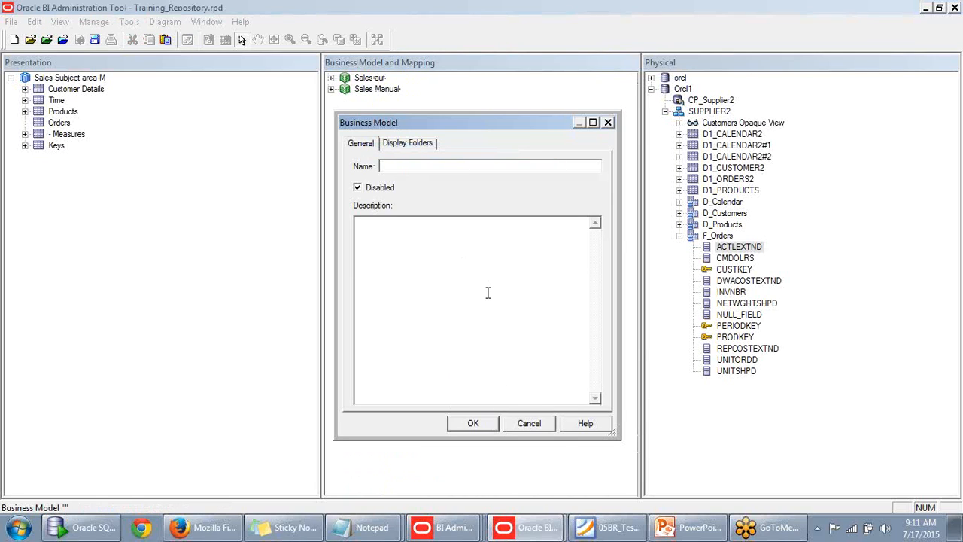
{"action": "type", "text": "test"}
{"action": "left_click", "coordinate": [472, 425]}
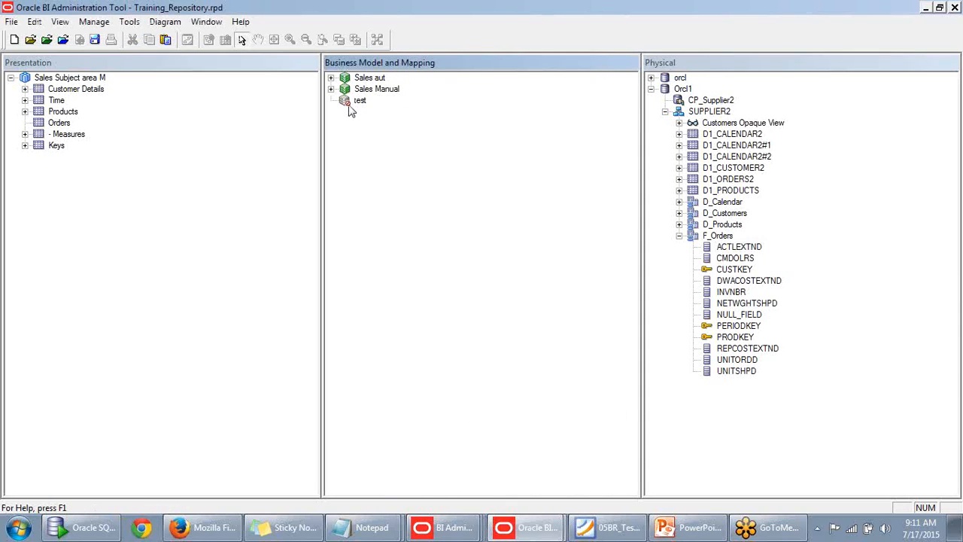
{"action": "left_click", "coordinate": [359, 102]}
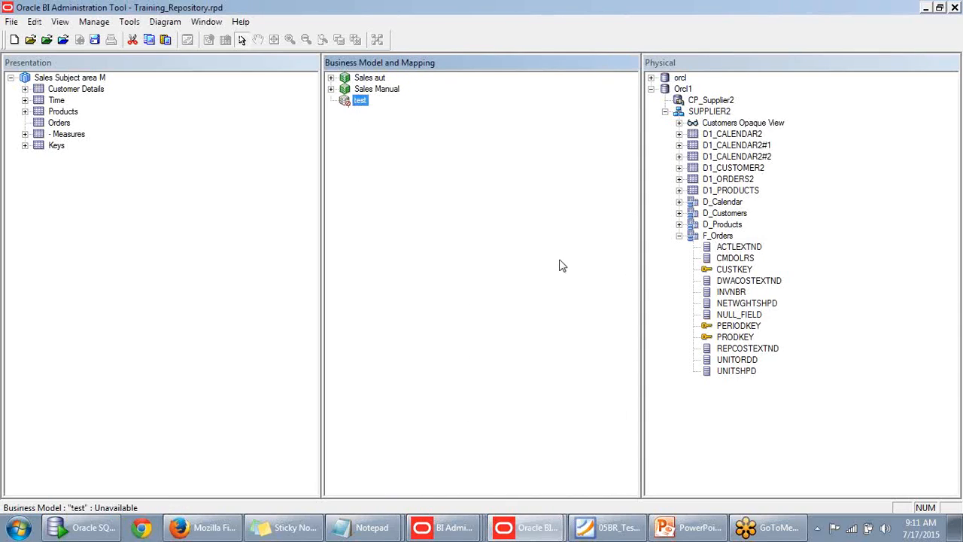
Add the physical tables F_Orders, D_Products and D_Customers from SUPPLIER2 to the test business model
{"action": "left_click", "coordinate": [585, 237]}
{"action": "left_click", "coordinate": [679, 236]}
{"action": "left_click", "coordinate": [597, 274]}
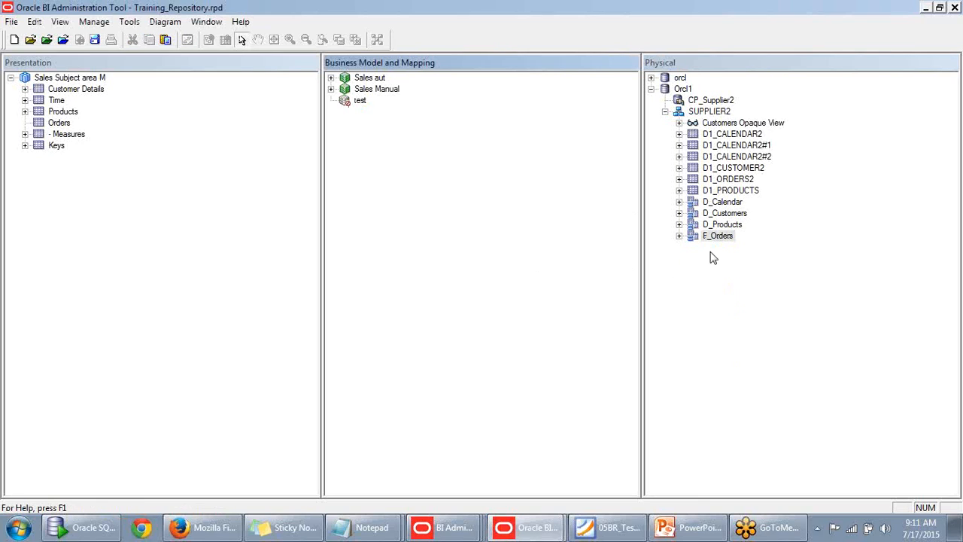
{"action": "left_click_drag", "start_coordinate": [717, 235], "coordinate": [359, 103]}
{"action": "left_click", "coordinate": [710, 225]}
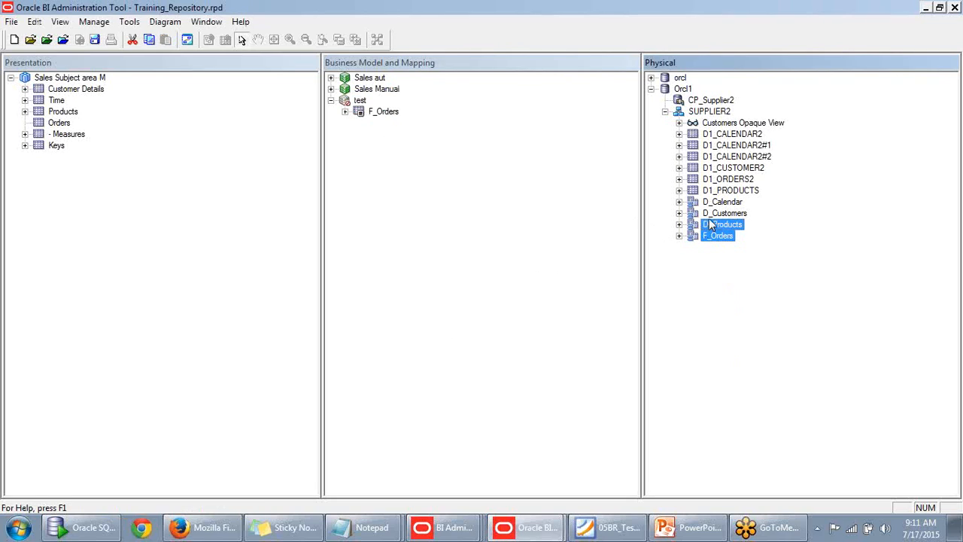
{"action": "left_click", "coordinate": [717, 213], "text": "ctrl"}
{"action": "left_click_drag", "start_coordinate": [717, 214], "coordinate": [358, 101]}
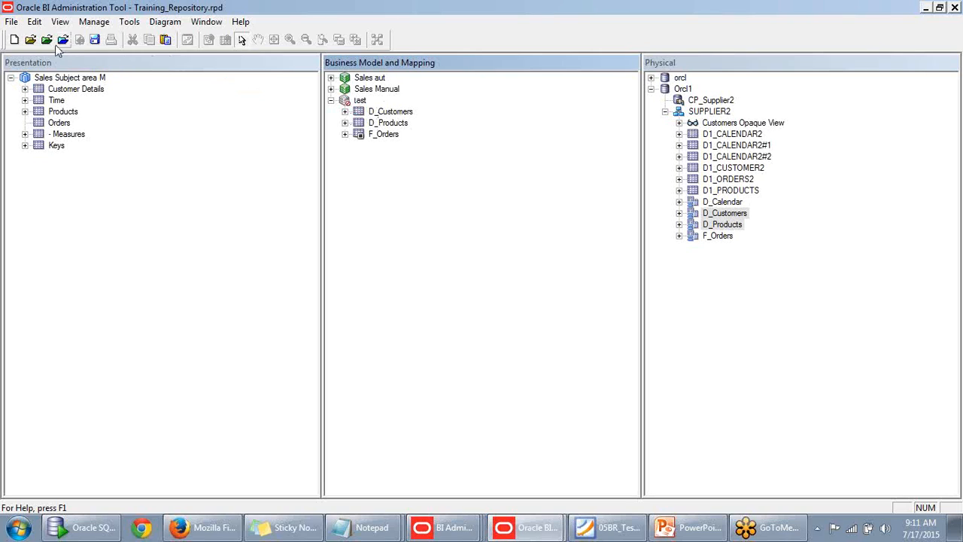
Review the D_Customers, D_Products and F_Orders logical tables in the test business model
{"action": "left_click", "coordinate": [11, 21]}
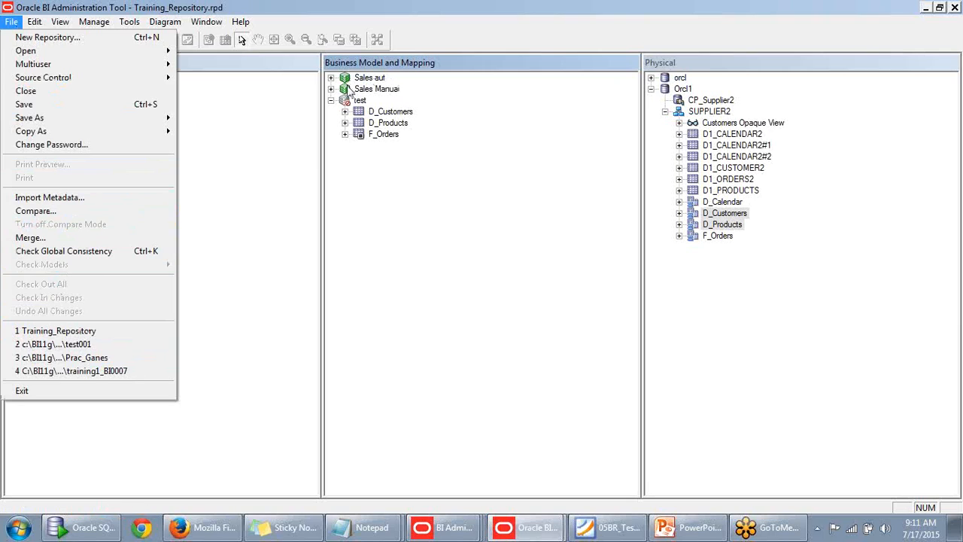
{"action": "left_click", "coordinate": [372, 113]}
{"action": "left_click", "coordinate": [370, 133]}
{"action": "left_click", "coordinate": [379, 112], "text": "shift"}
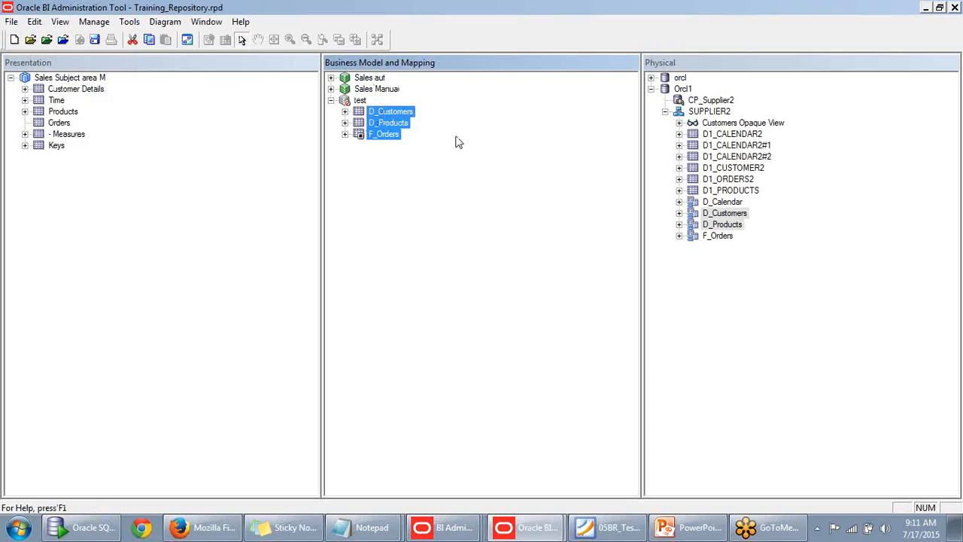
{"action": "left_click", "coordinate": [409, 134]}
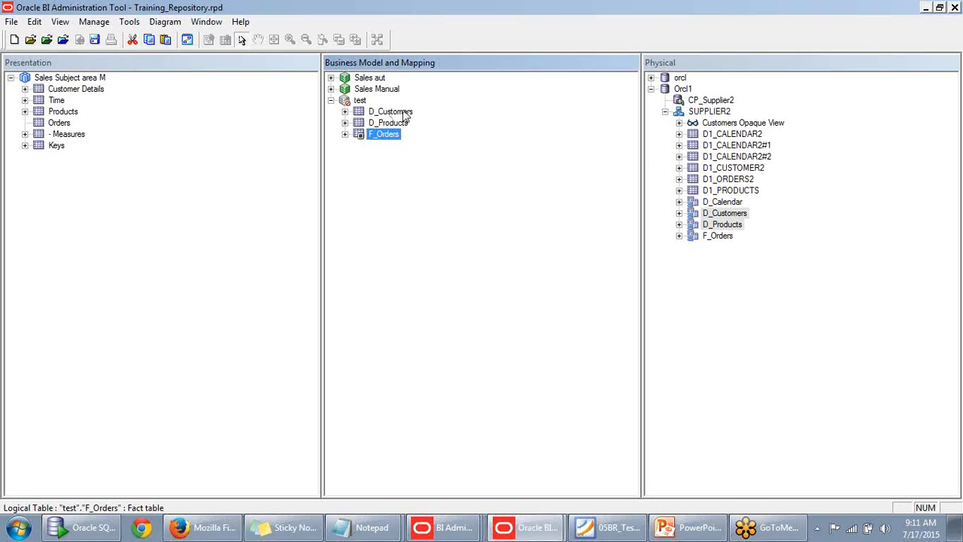
{"action": "left_click", "coordinate": [403, 113]}
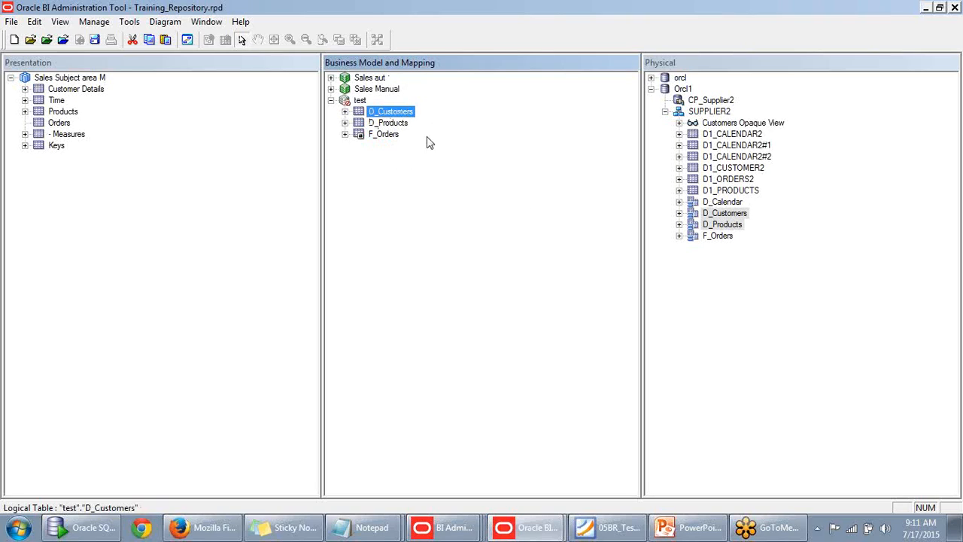
{"action": "left_click", "coordinate": [346, 104]}
{"action": "key", "text": "Up"}
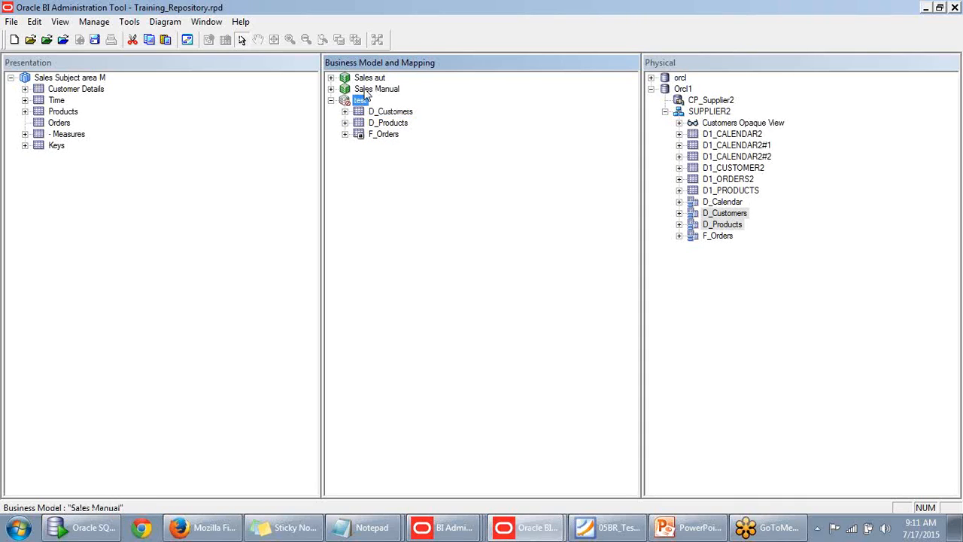
{"action": "key", "text": "Down"}
{"action": "key", "text": "Down"}
{"action": "key", "text": "Down"}
{"action": "key", "text": "Down"}
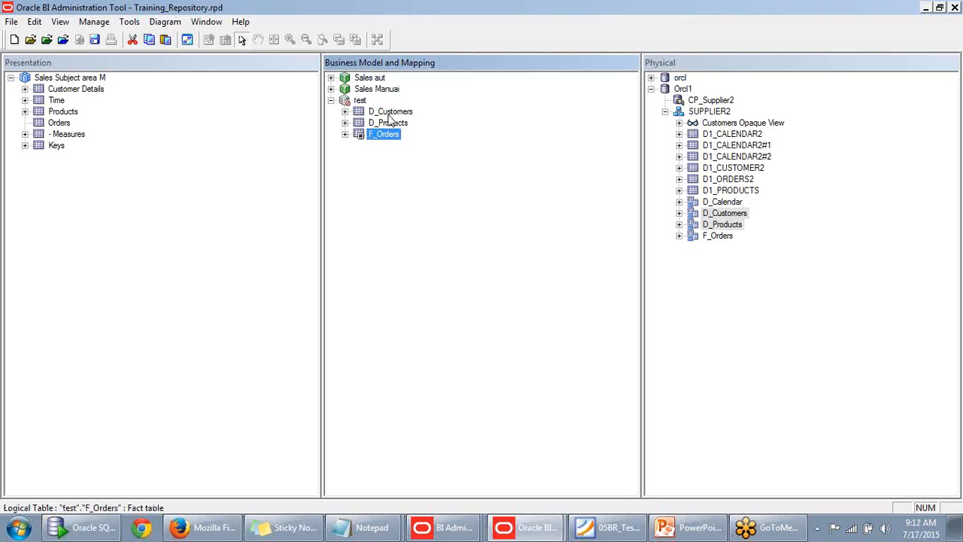
{"action": "left_click", "coordinate": [389, 113]}
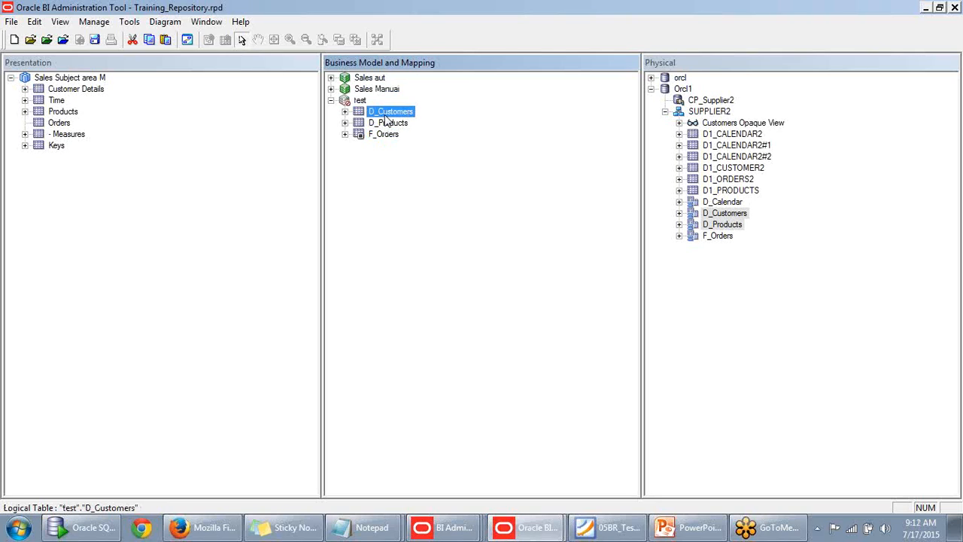
Examine the logical columns and key of D_Customers in test, and compare the test and Sales aut business models
{"action": "left_click", "coordinate": [344, 111]}
{"action": "left_click", "coordinate": [397, 136]}
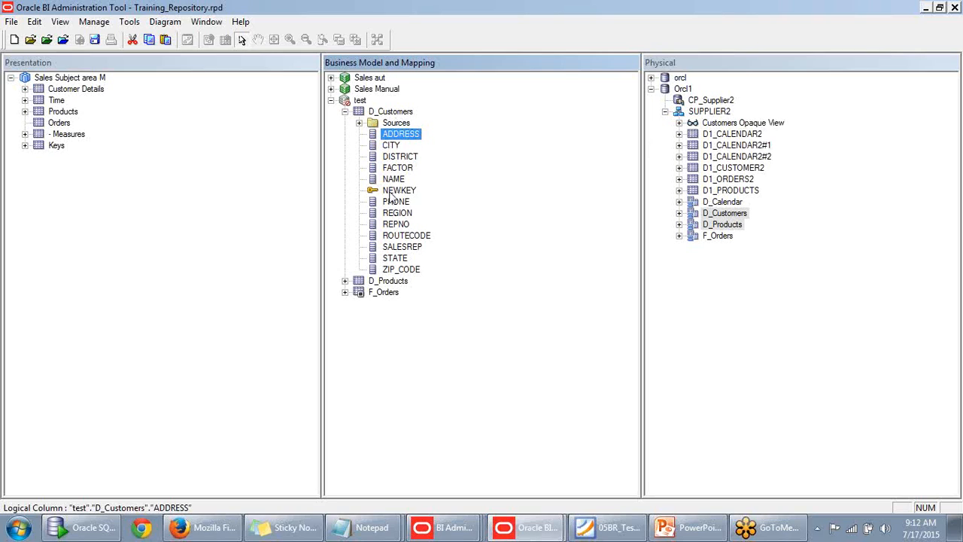
{"action": "left_click", "coordinate": [344, 112]}
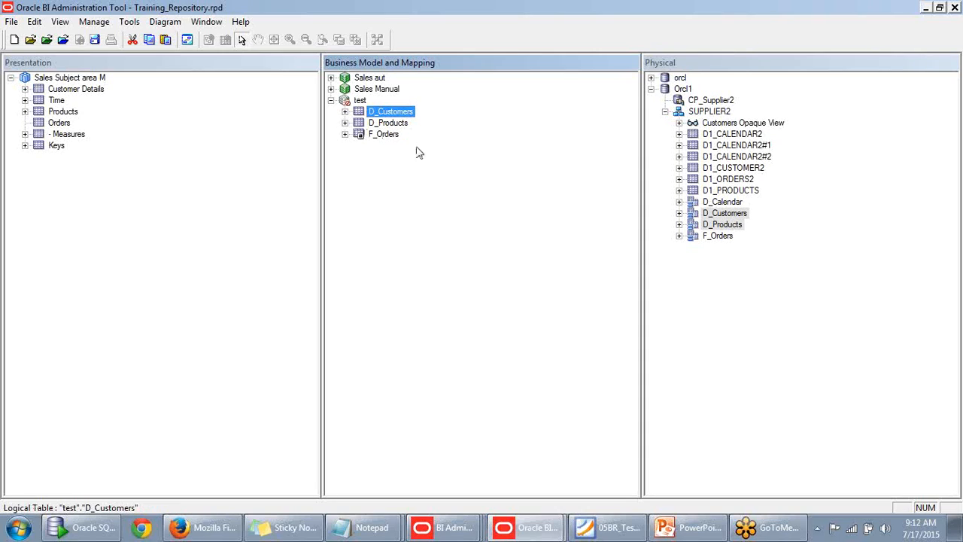
{"action": "left_click", "coordinate": [330, 101]}
{"action": "left_click", "coordinate": [330, 102]}
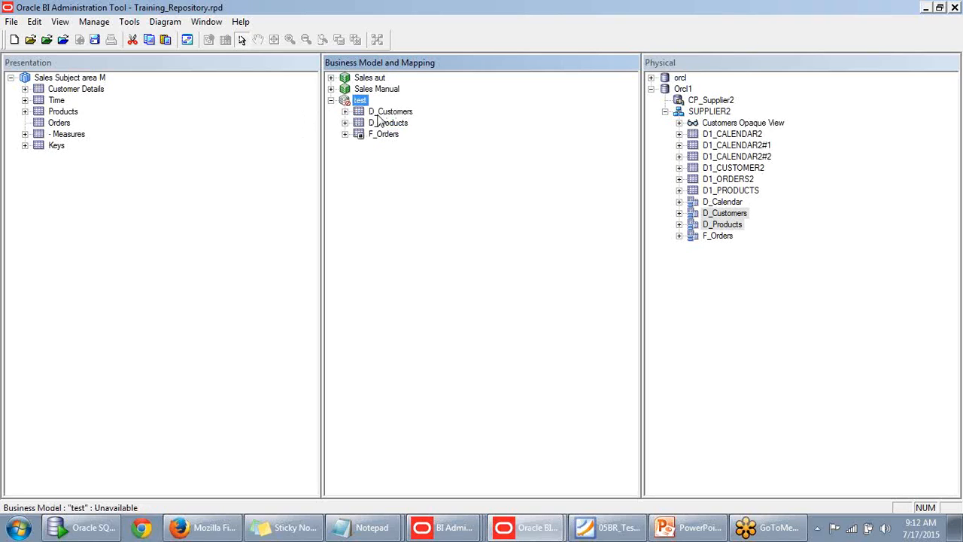
{"action": "left_click", "coordinate": [373, 78]}
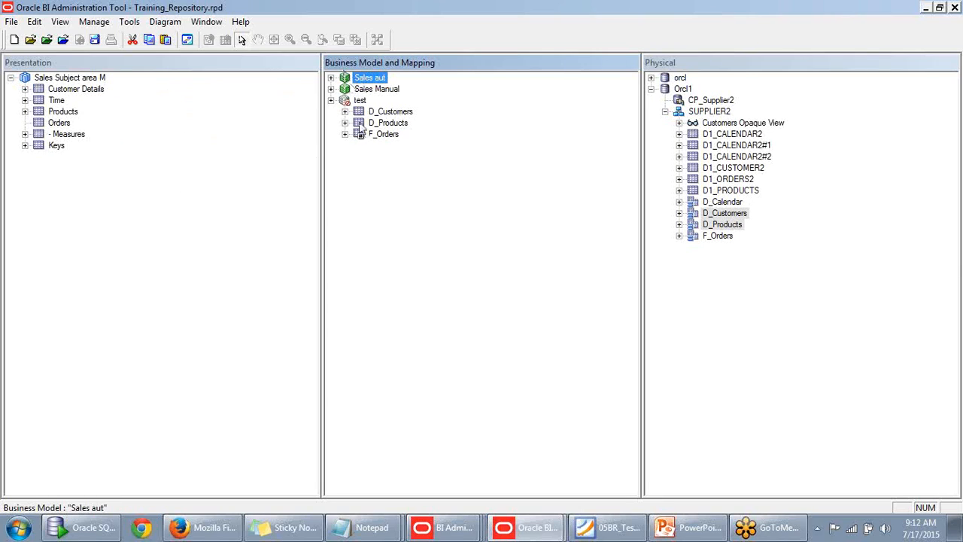
{"action": "left_click", "coordinate": [361, 101]}
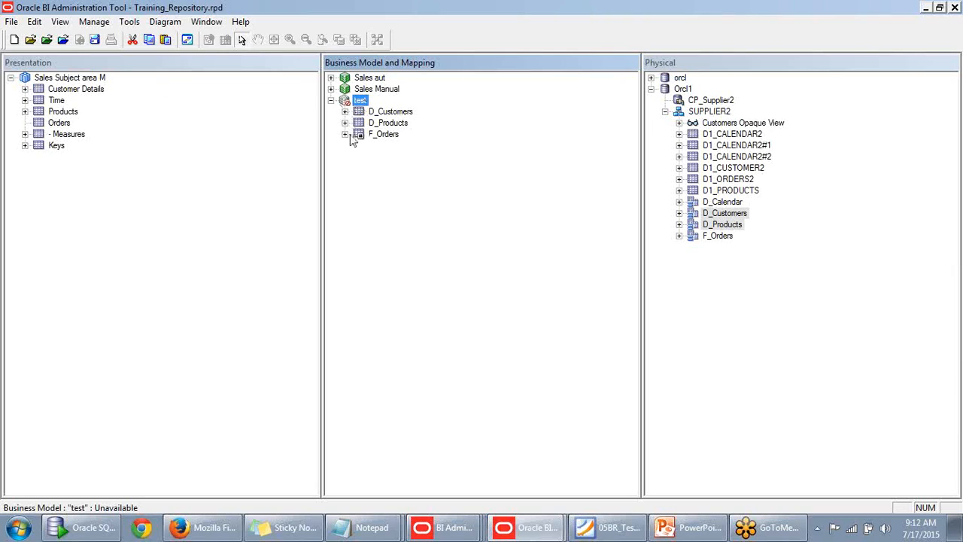
{"action": "left_click", "coordinate": [402, 114]}
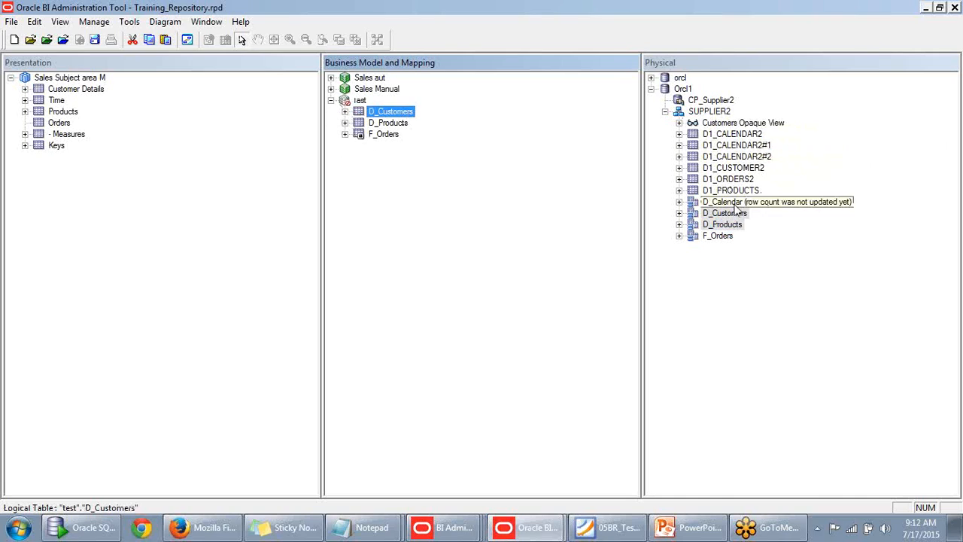
Run a global consistency check and mark the Sales aut business model as unavailable for queries
{"action": "left_click", "coordinate": [457, 192]}
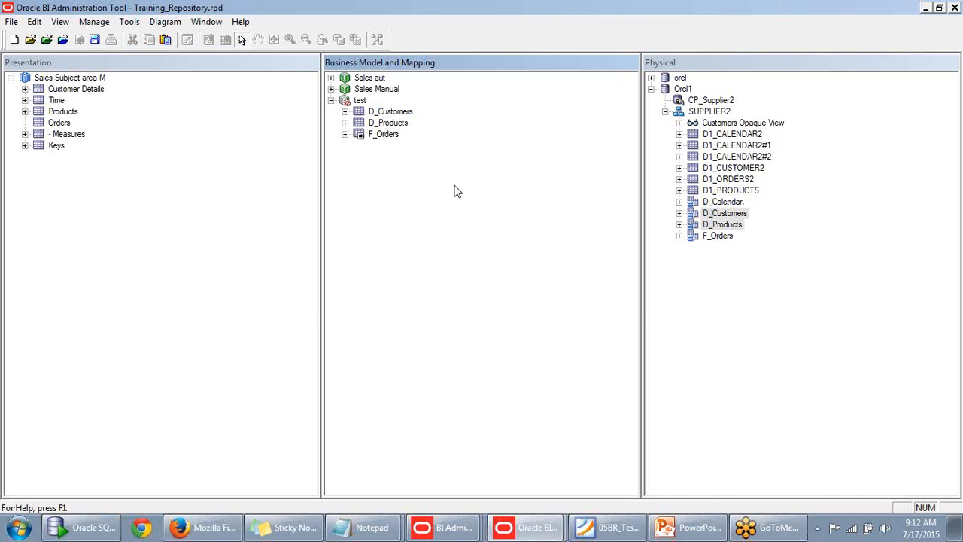
{"action": "key", "text": "ctrl+k"}
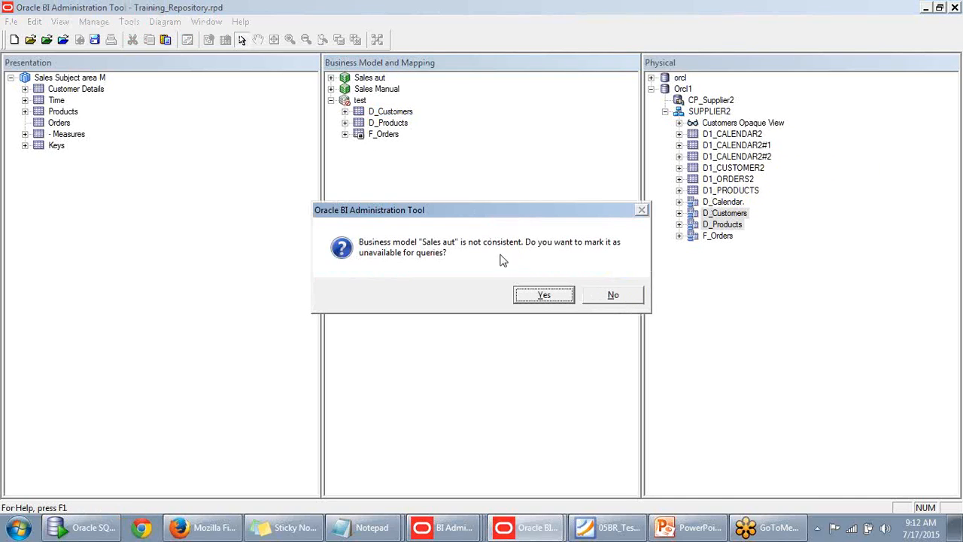
{"action": "left_click", "coordinate": [548, 296]}
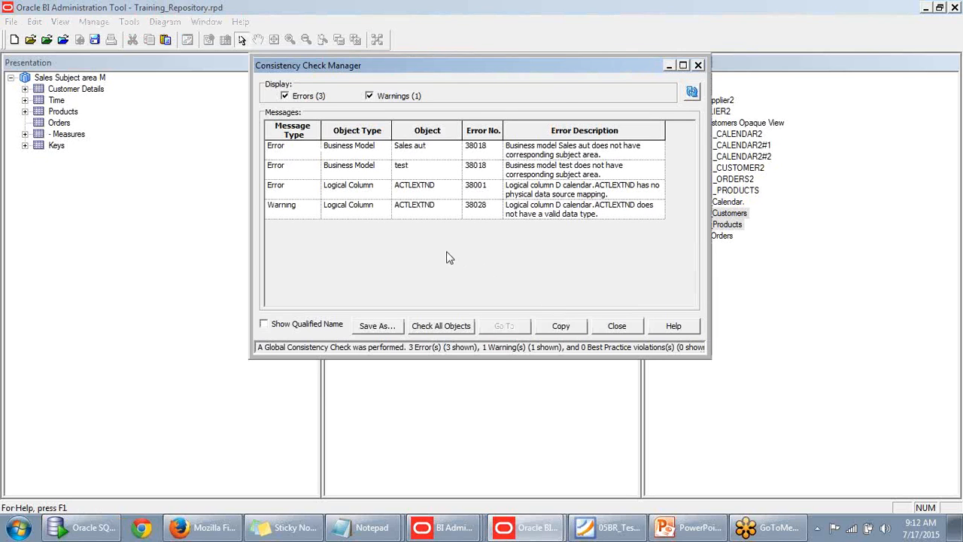
Move the Consistency Check Manager aside and examine the error messages for Sales aut, test and the ACTLEXTND logical column
{"action": "left_click_drag", "start_coordinate": [566, 72], "coordinate": [809, 144]}
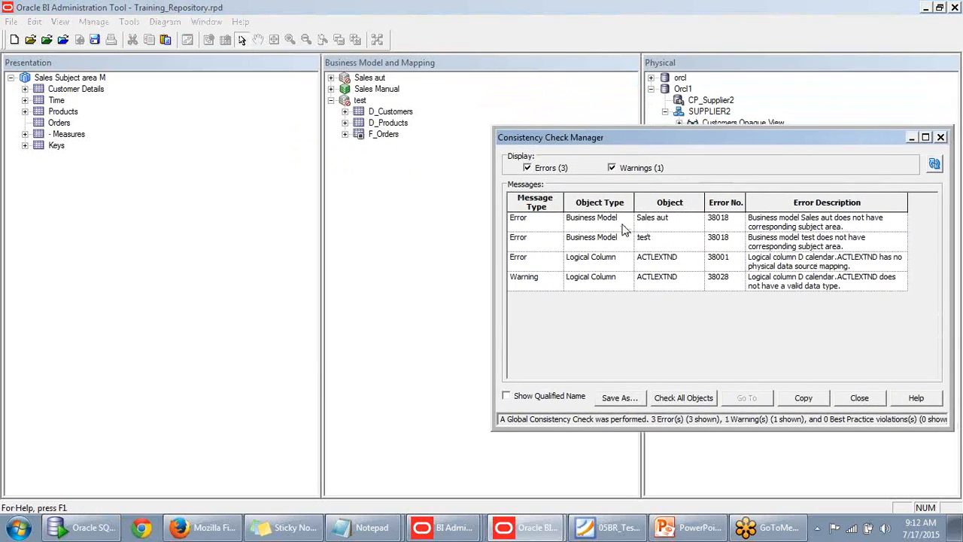
{"action": "left_click", "coordinate": [656, 228]}
{"action": "left_click", "coordinate": [847, 229]}
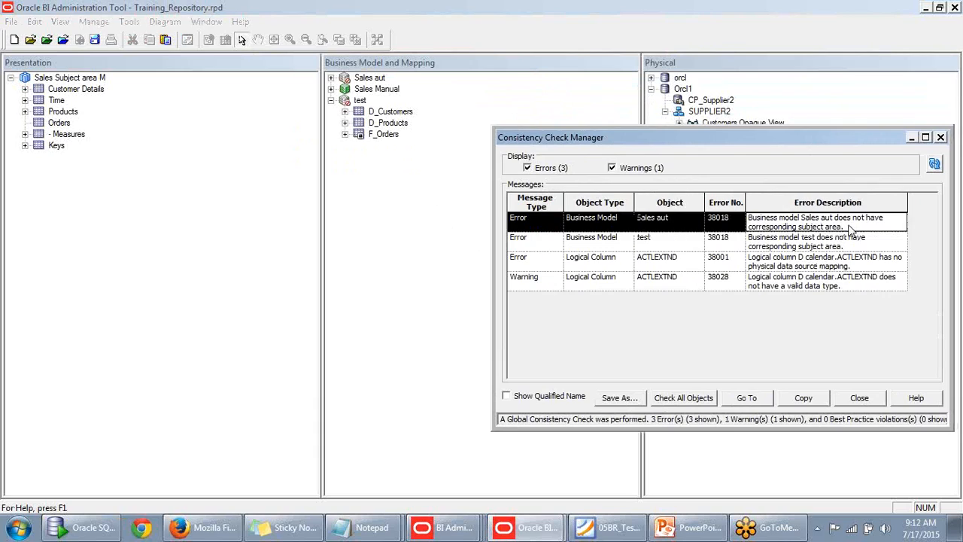
{"action": "left_click", "coordinate": [658, 241]}
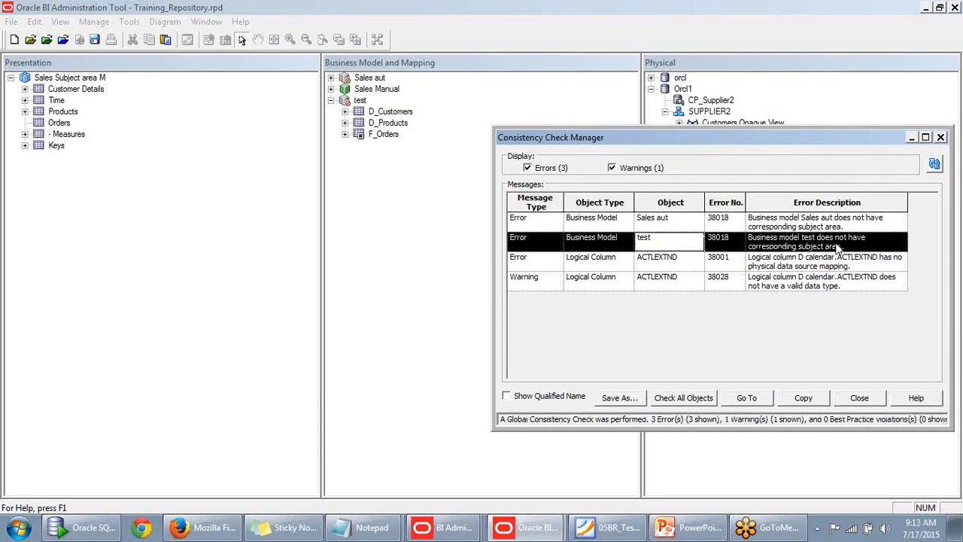
{"action": "left_click", "coordinate": [666, 258]}
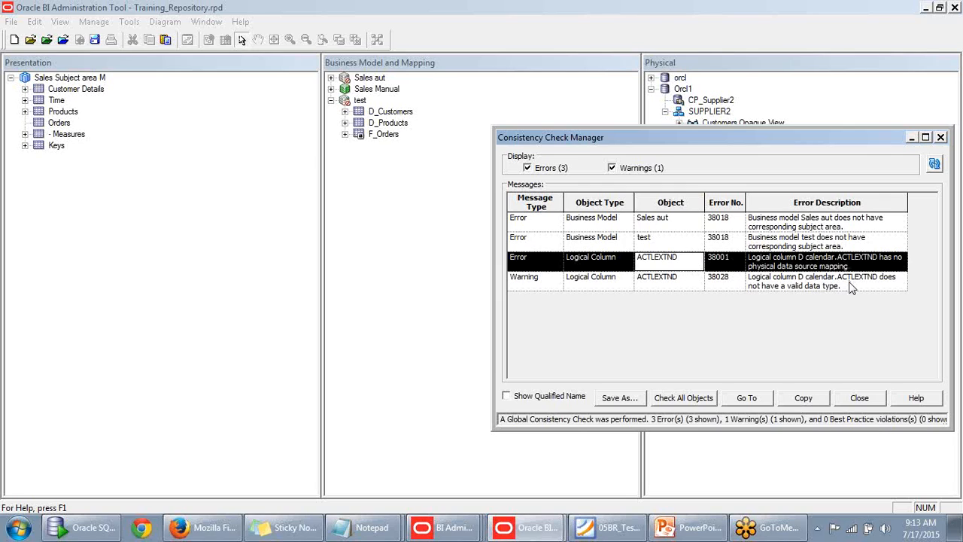
Review the error and warning messages for the ACTLEXTND logical column and close the Consistency Check Manager
{"action": "left_click_drag", "start_coordinate": [839, 134], "coordinate": [668, 233]}
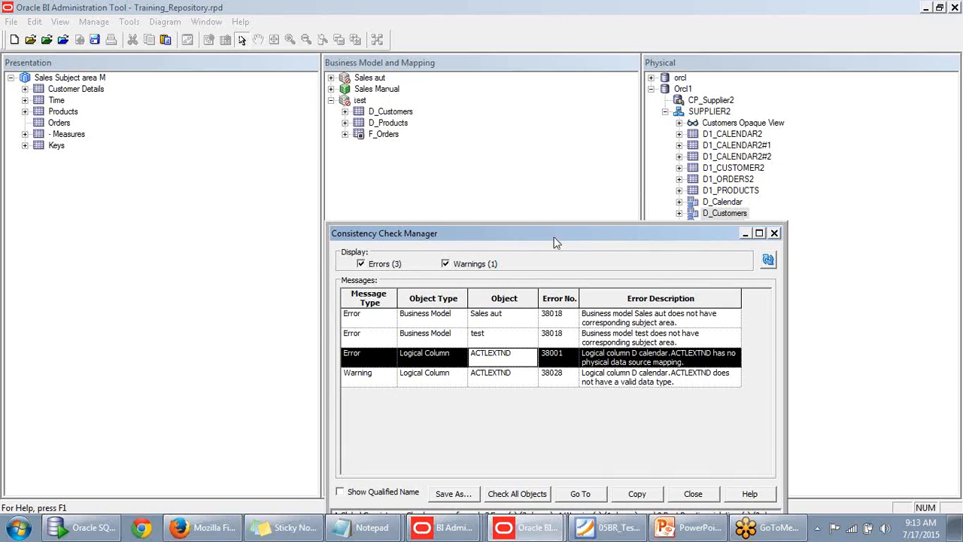
{"action": "left_click_drag", "start_coordinate": [554, 238], "coordinate": [585, 151]}
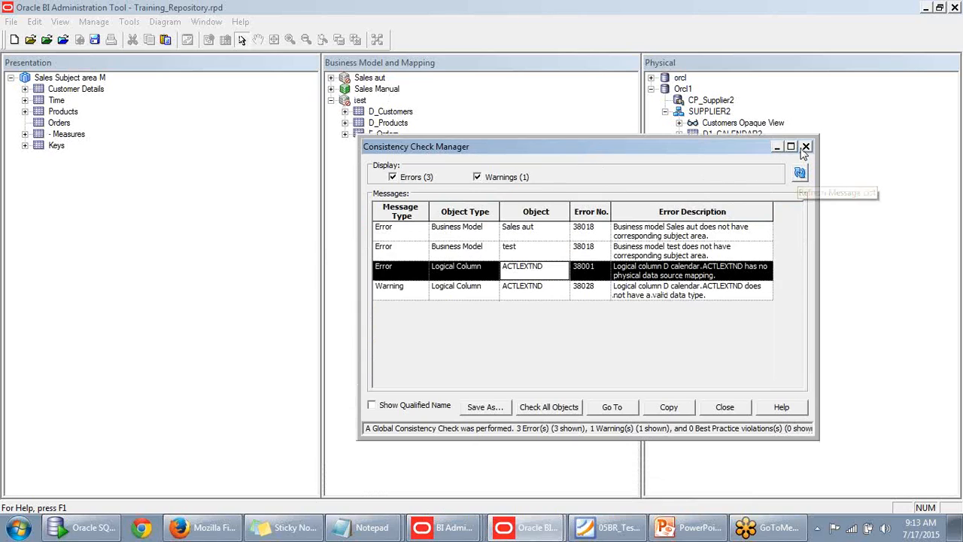
{"action": "left_click", "coordinate": [805, 146]}
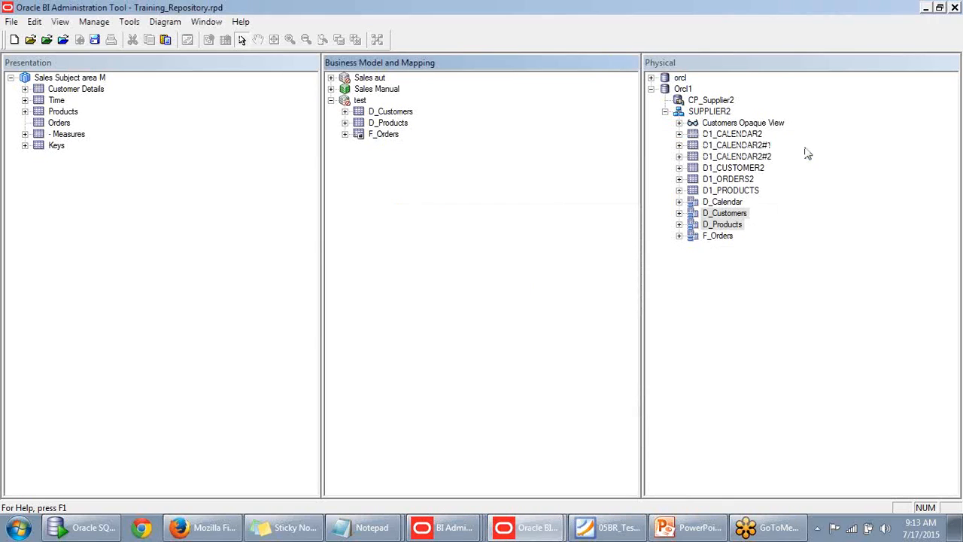
Locate the ACTLEXTND logical column in the D calendar table of Sales aut and check that table's logical source
{"action": "left_click", "coordinate": [331, 89]}
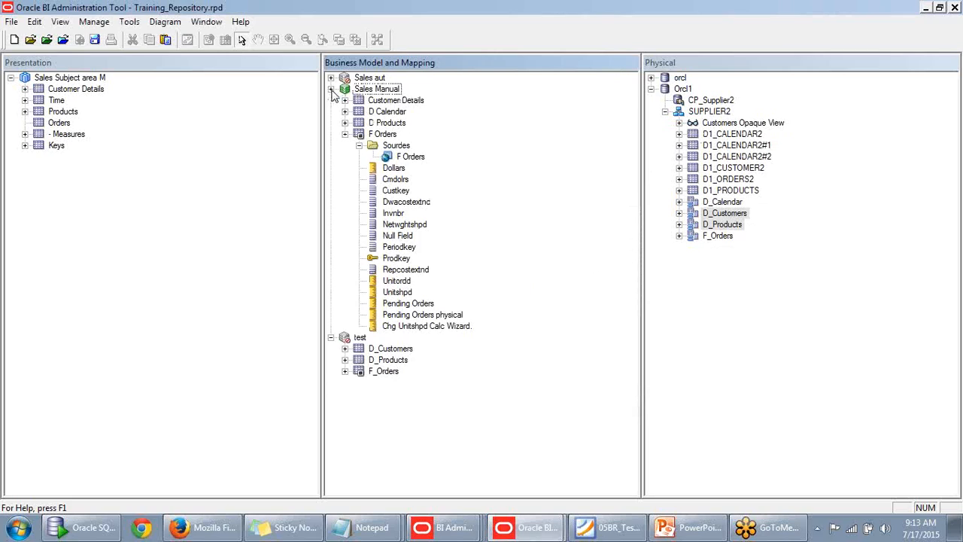
{"action": "left_click", "coordinate": [331, 89]}
{"action": "left_click", "coordinate": [330, 78]}
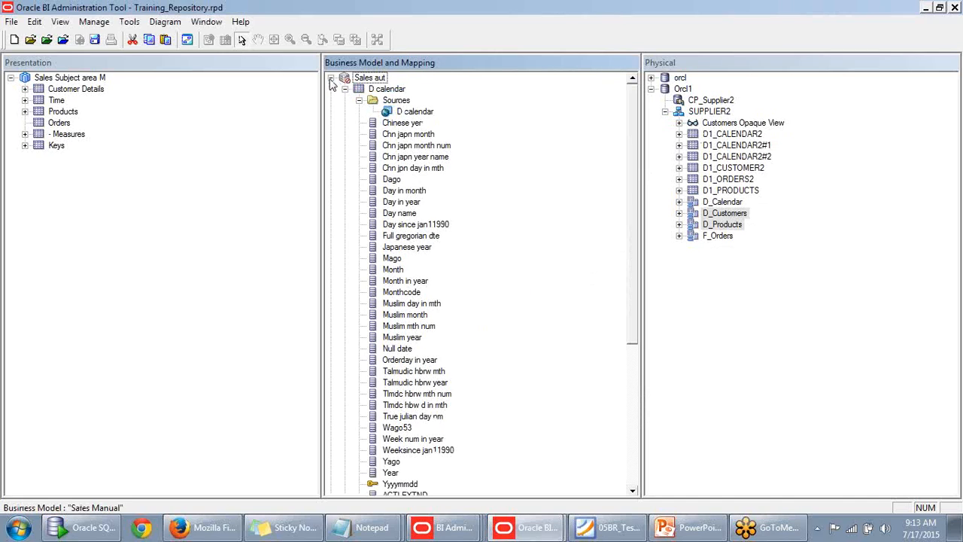
{"action": "left_click", "coordinate": [404, 113]}
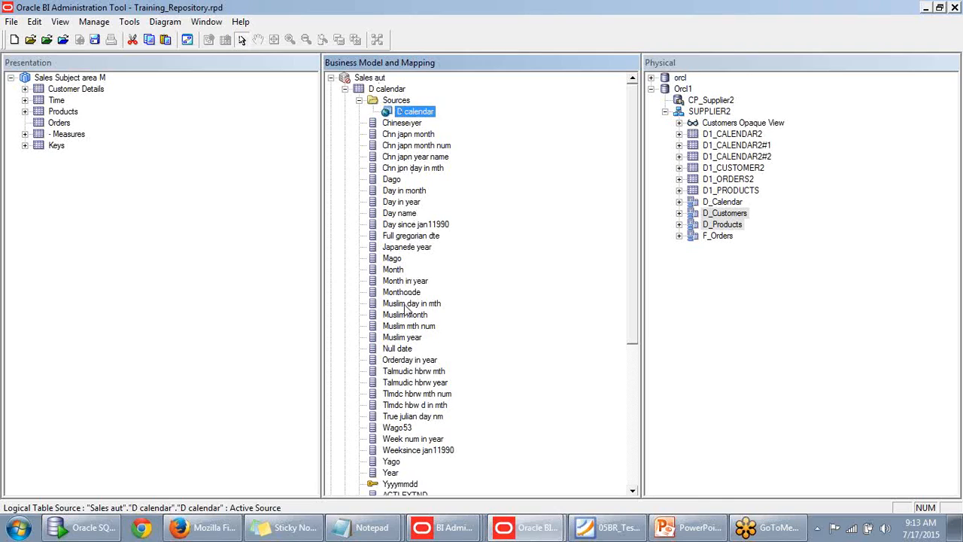
{"action": "scroll", "coordinate": [406, 308], "scroll_direction": "down", "scroll_amount": 1}
{"action": "left_click", "coordinate": [423, 485]}
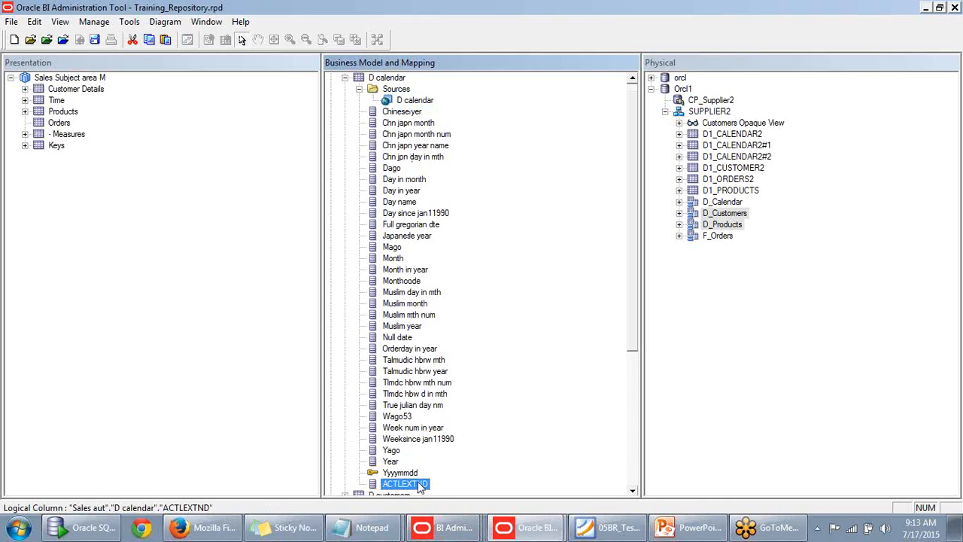
{"action": "left_click", "coordinate": [419, 483]}
{"action": "left_click", "coordinate": [453, 478]}
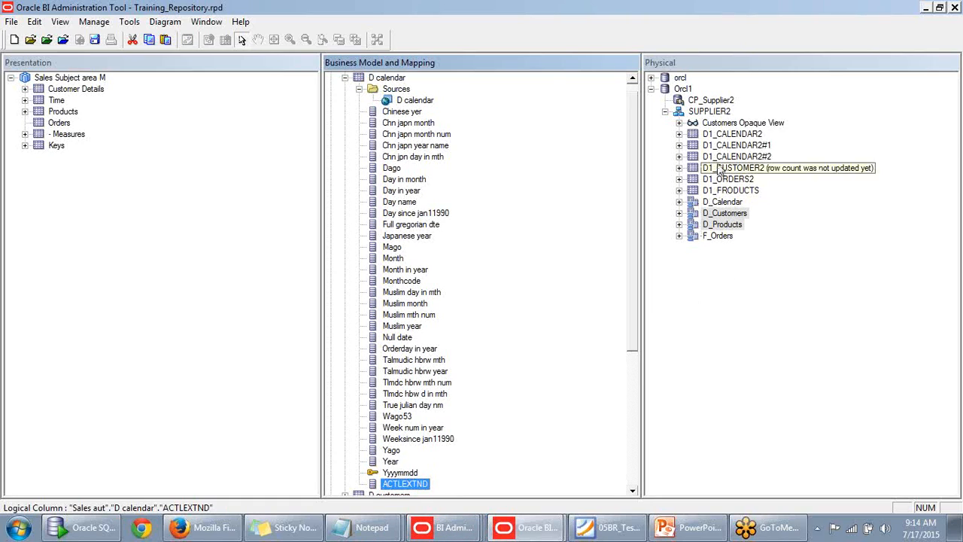
Compare the ACTLEXTND physical column in the F_Orders alias table with the ACTLEXTND logical column in D calendar
{"action": "left_click", "coordinate": [679, 236]}
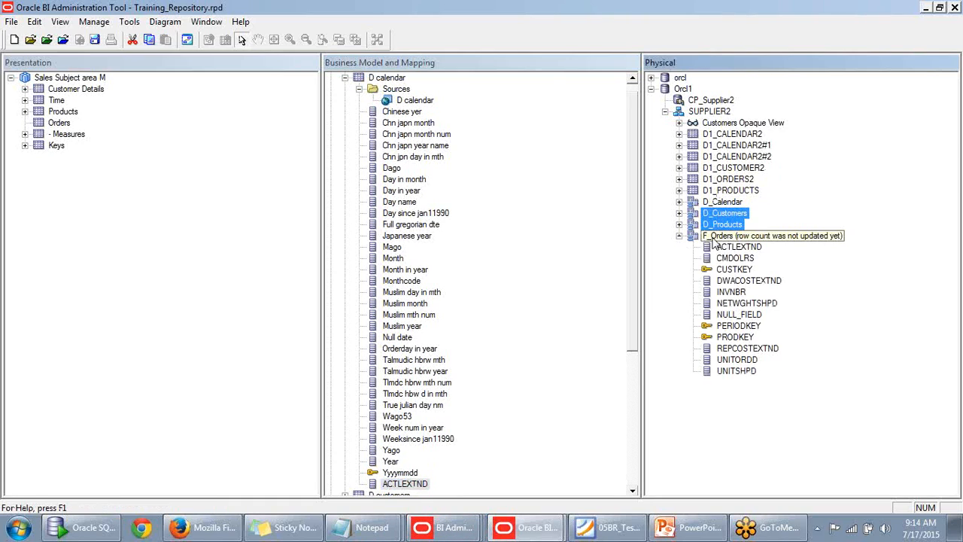
{"action": "left_click", "coordinate": [715, 237]}
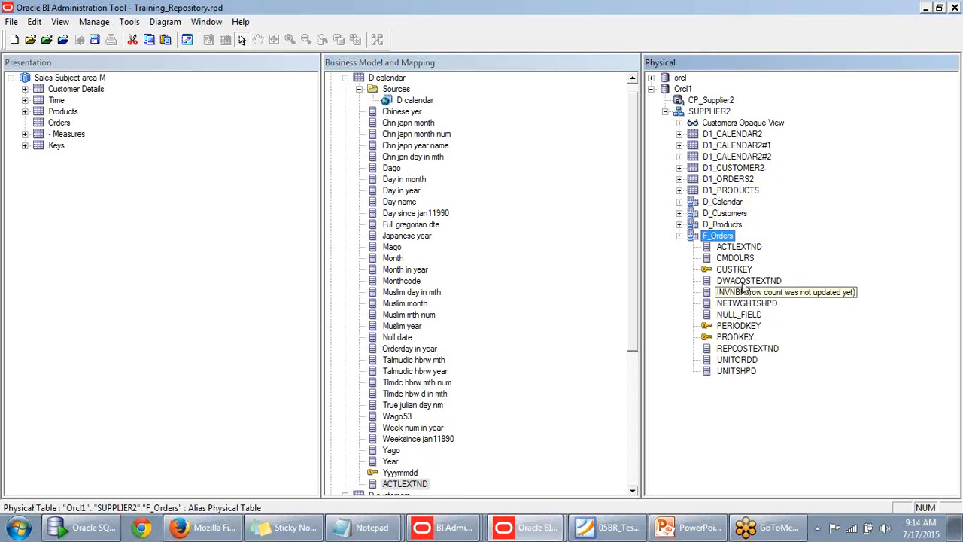
{"action": "left_click", "coordinate": [744, 248]}
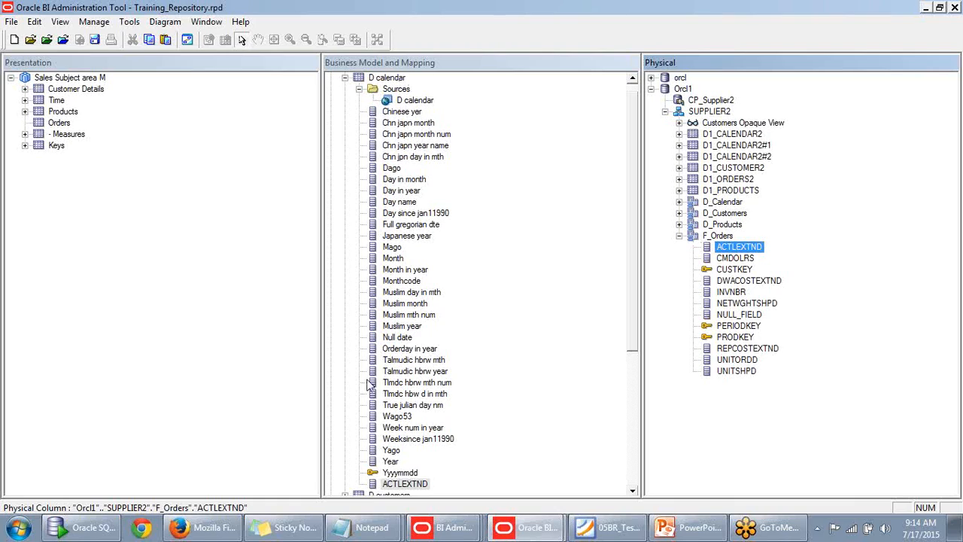
{"action": "left_click", "coordinate": [391, 485]}
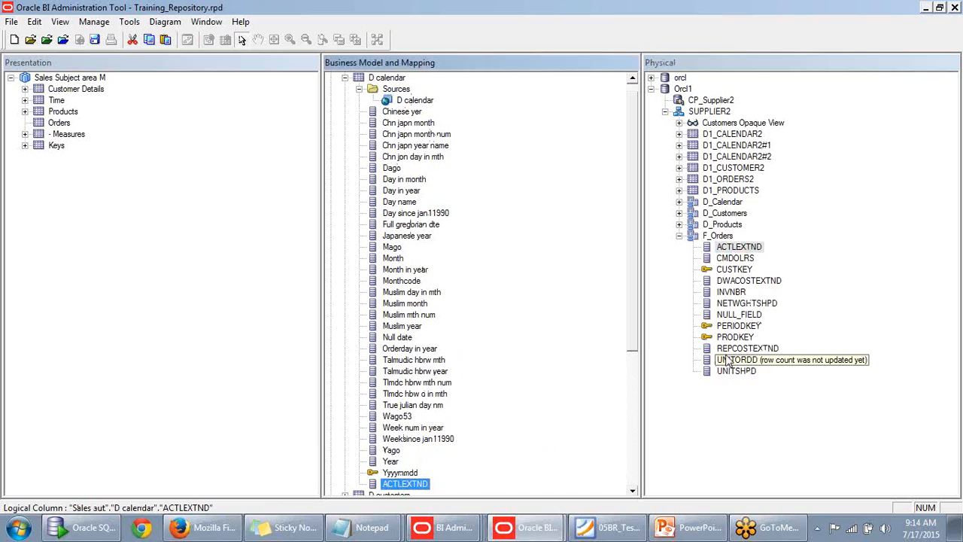
Examine the general, column source and aggregation properties of the ACTLEXTND logical column without changing them
{"action": "double_click", "coordinate": [404, 484]}
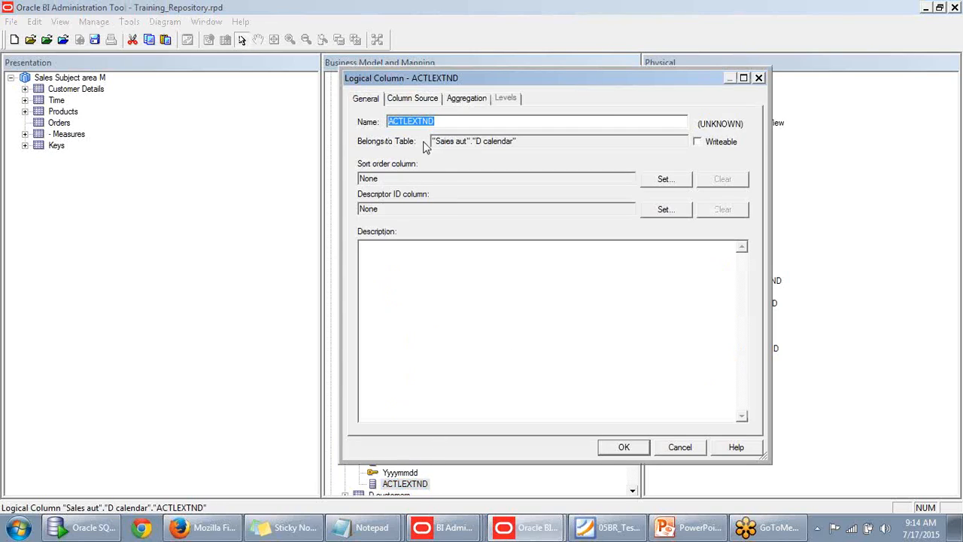
{"action": "left_click", "coordinate": [418, 99]}
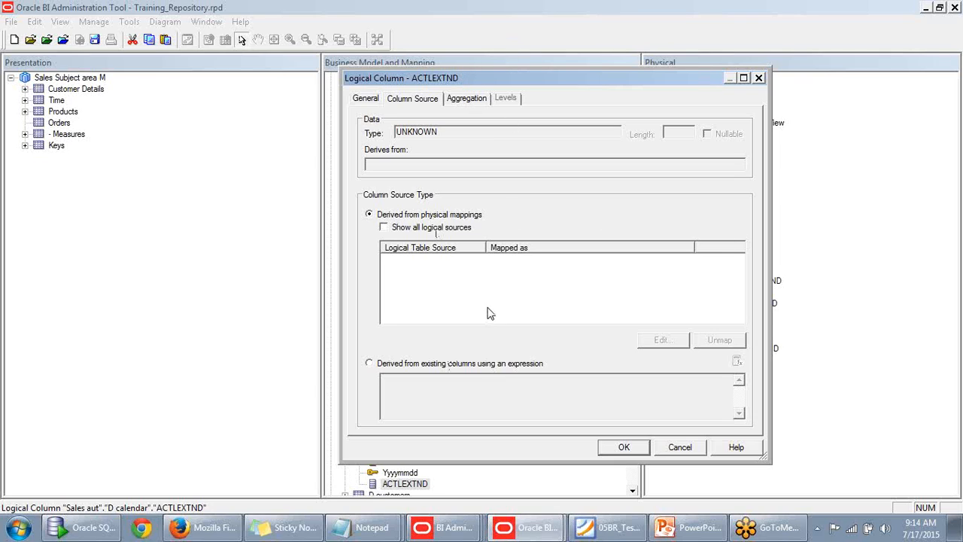
{"action": "left_click", "coordinate": [466, 98]}
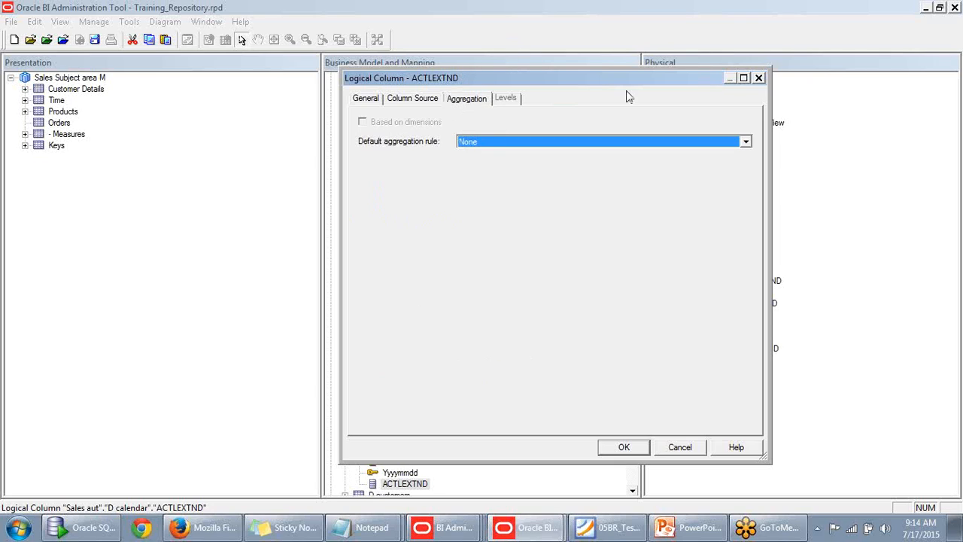
{"action": "left_click", "coordinate": [758, 78]}
Delete the ACTLEXTND logical column from D calendar and rerun the global consistency check
{"action": "key", "text": "Delete"}
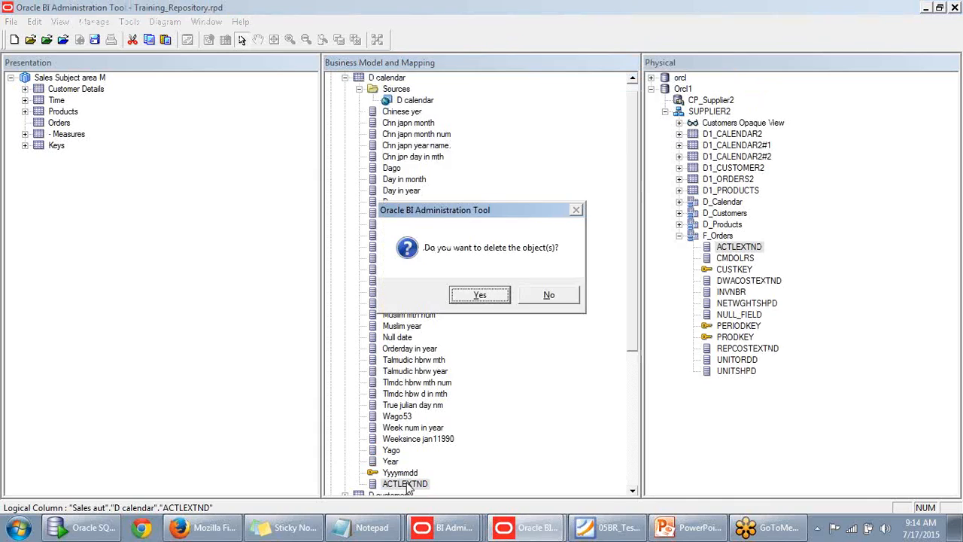
{"action": "left_click", "coordinate": [475, 303]}
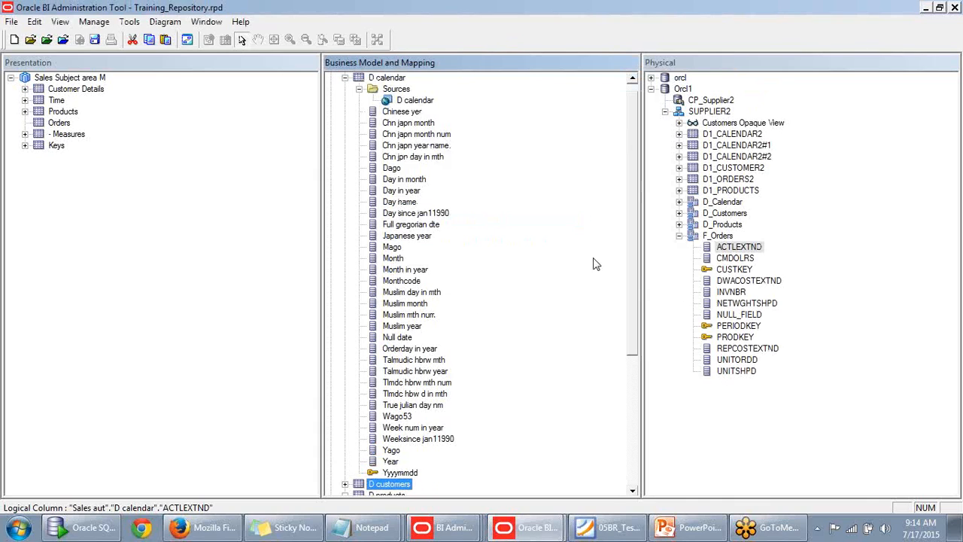
{"action": "key", "text": "ctrl+k"}
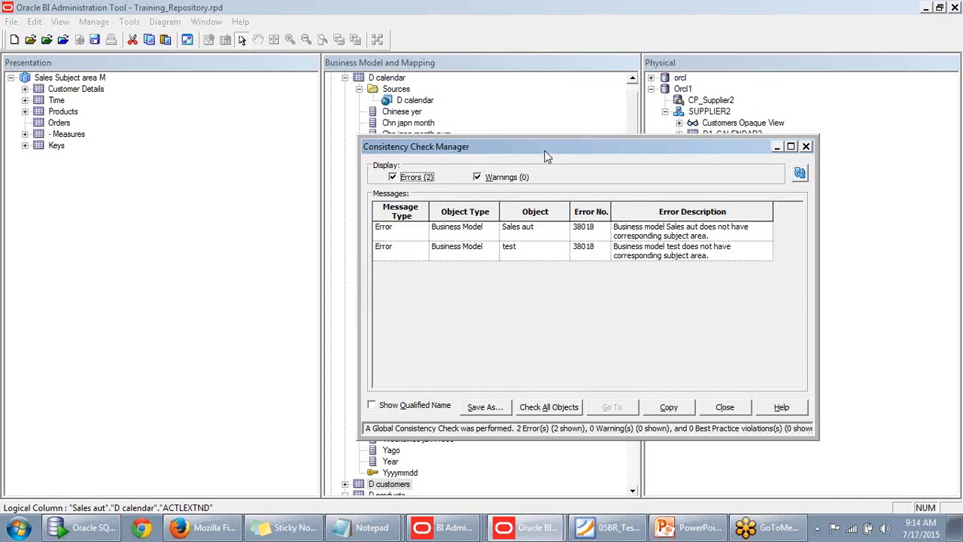
{"action": "left_click_drag", "start_coordinate": [545, 149], "coordinate": [548, 107]}
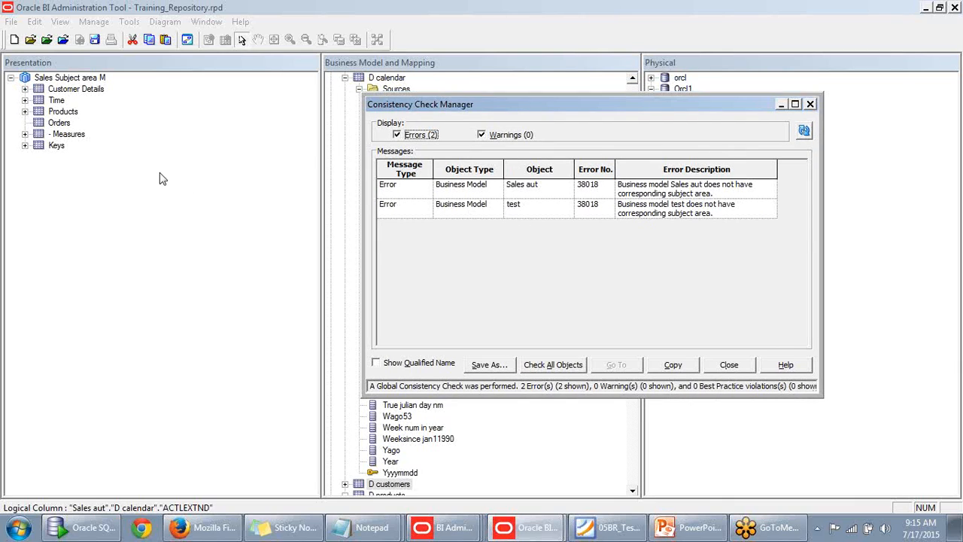
{"action": "left_click", "coordinate": [730, 365]}
Collapse the Sales aut business model and compare Sales aut and test with the subject areas in the Presentation layer
{"action": "left_click", "coordinate": [344, 78]}
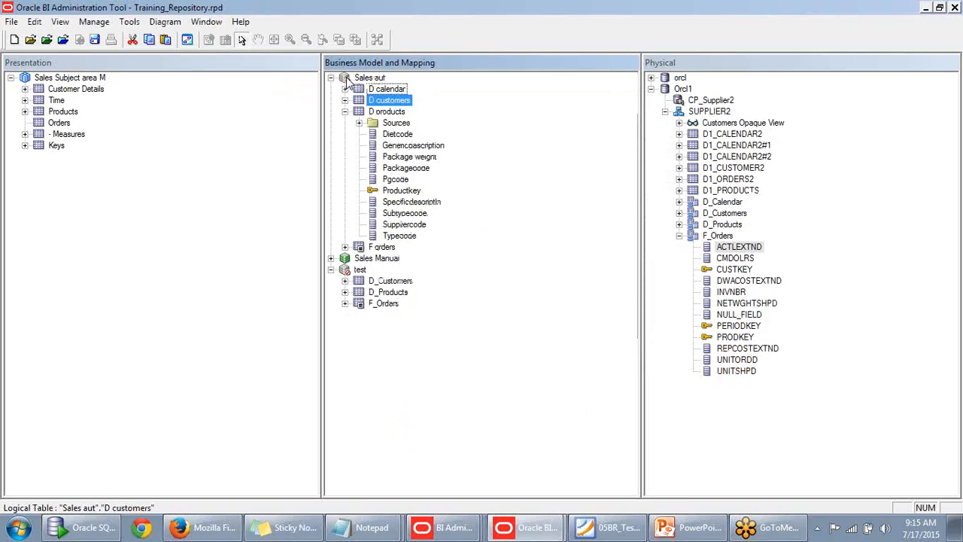
{"action": "left_click", "coordinate": [331, 78]}
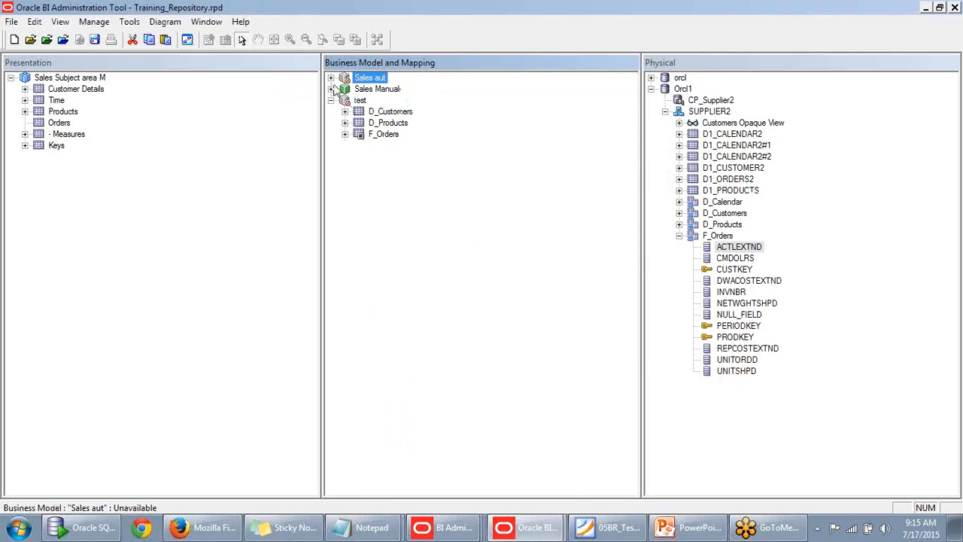
{"action": "left_click", "coordinate": [357, 101]}
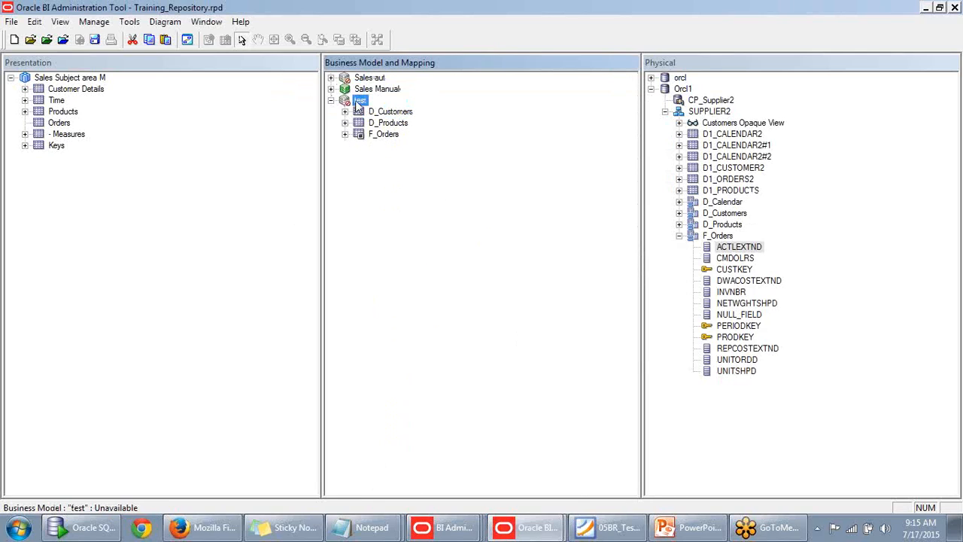
{"action": "left_click", "coordinate": [365, 78]}
{"action": "left_click", "coordinate": [361, 100], "text": "ctrl"}
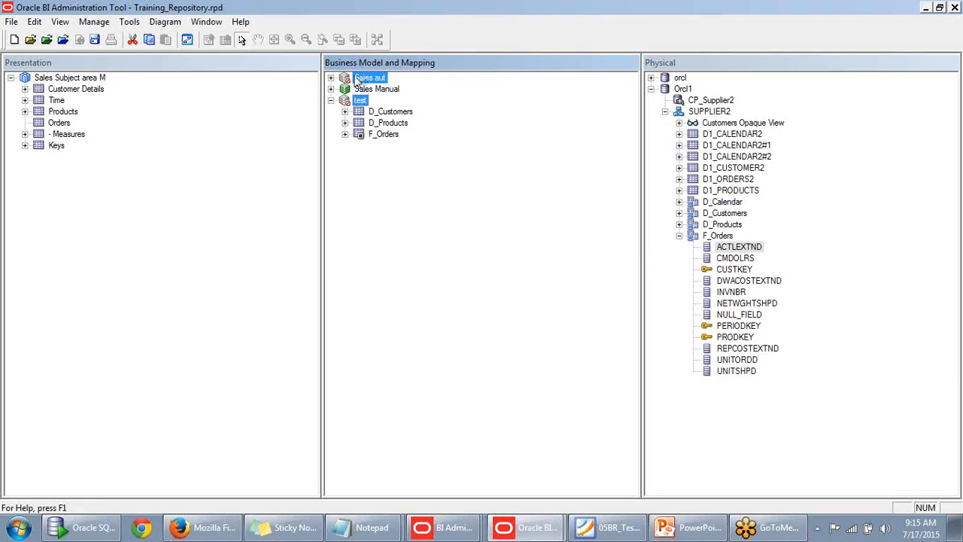
{"action": "left_click", "coordinate": [180, 199]}
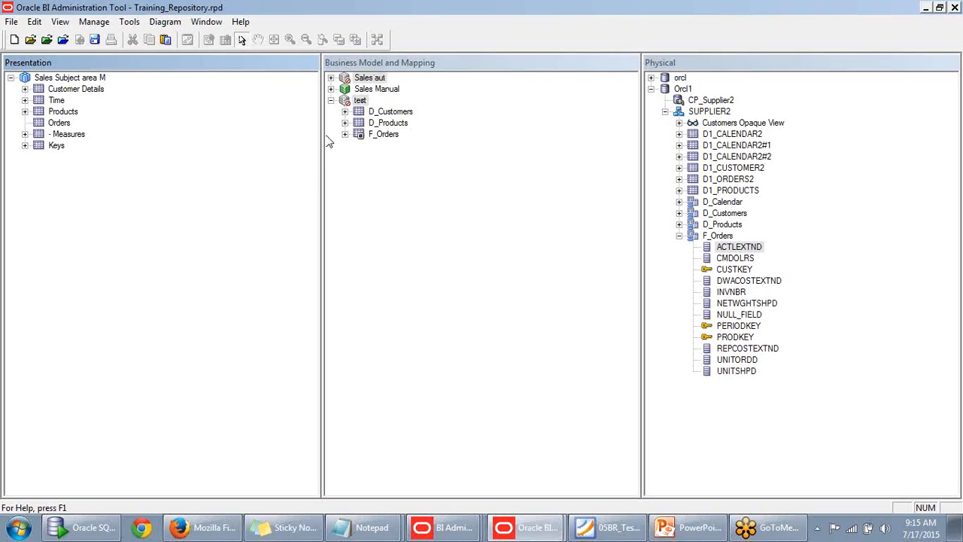
{"action": "left_click", "coordinate": [344, 188]}
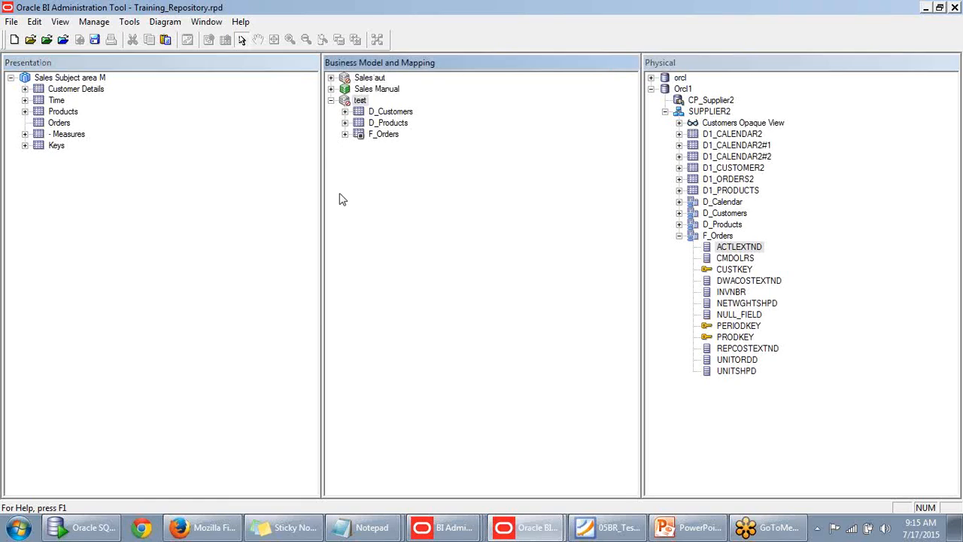
Enable the test business model by clearing its Disabled option
{"action": "left_click", "coordinate": [360, 101]}
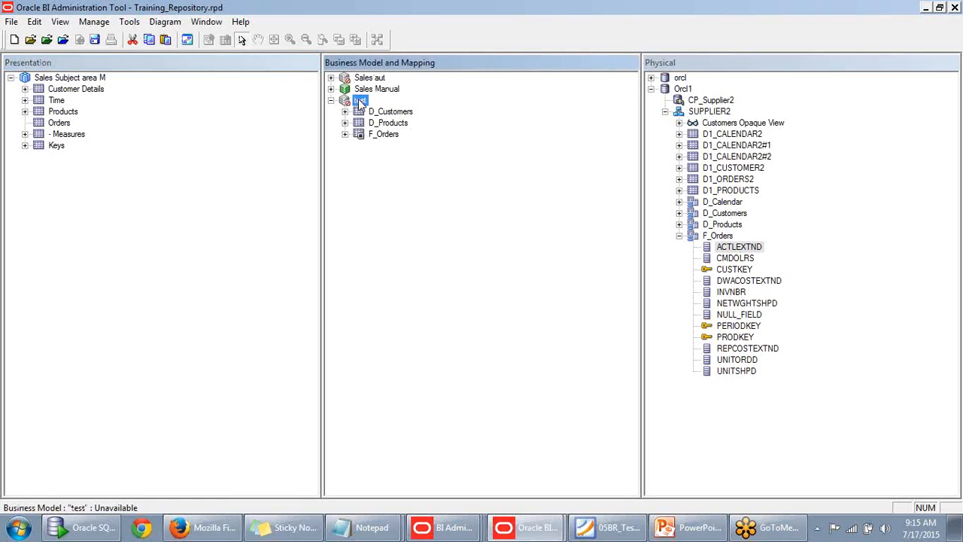
{"action": "right_click", "coordinate": [358, 99]}
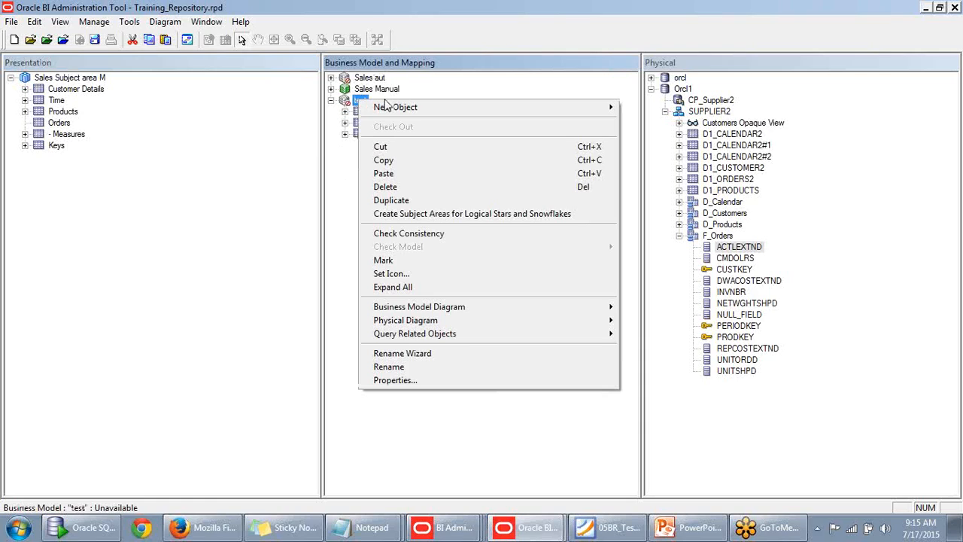
{"action": "left_click", "coordinate": [395, 380]}
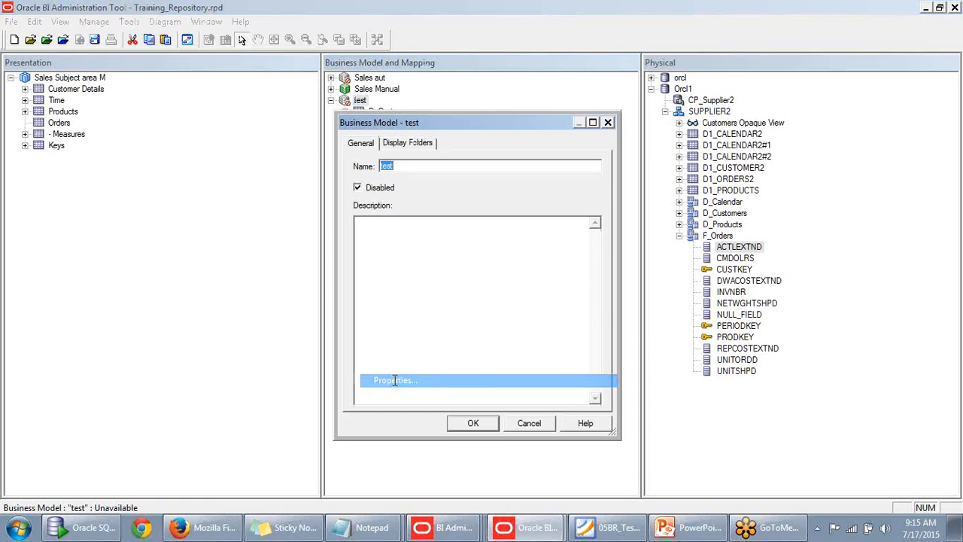
{"action": "left_click", "coordinate": [359, 189]}
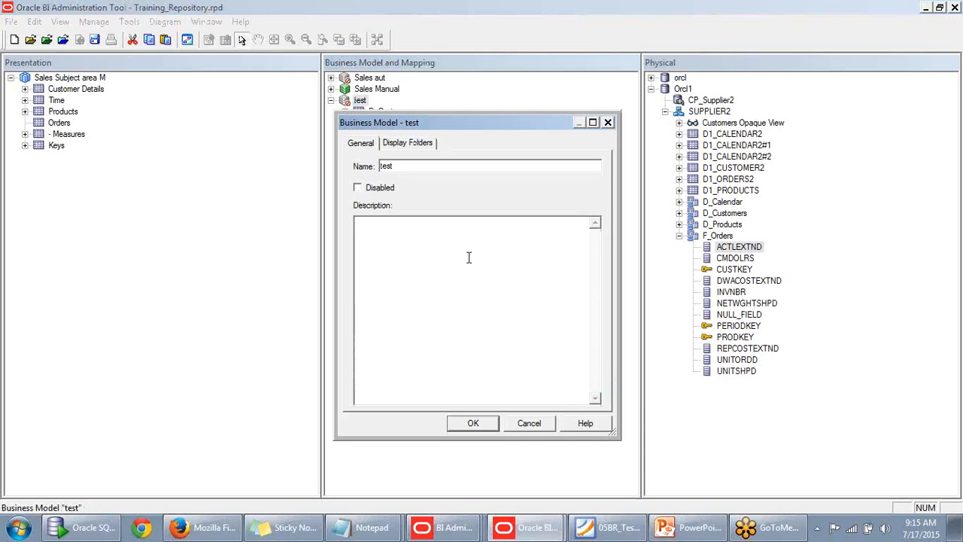
{"action": "left_click_drag", "start_coordinate": [536, 126], "coordinate": [533, 77]}
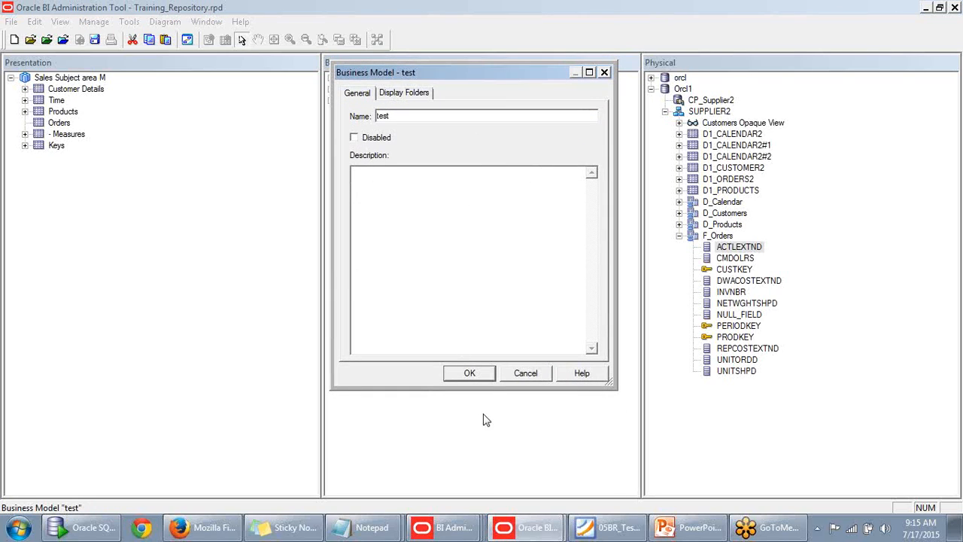
{"action": "left_click", "coordinate": [470, 371]}
{"action": "left_click", "coordinate": [444, 333]}
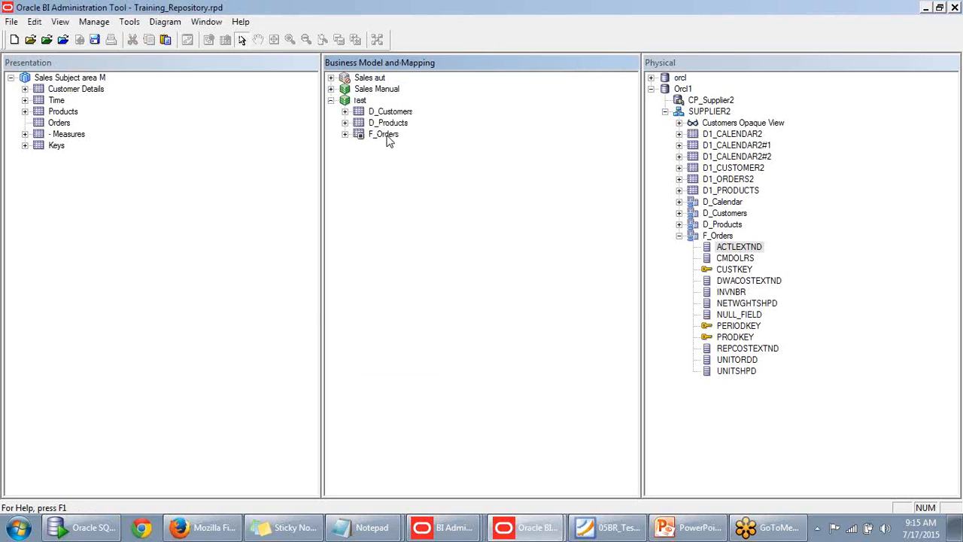
Save the repository with a global consistency check and review the errors for the Sales aut and test business models
{"action": "key", "text": "ctrl+s"}
{"action": "key", "text": "Return"}
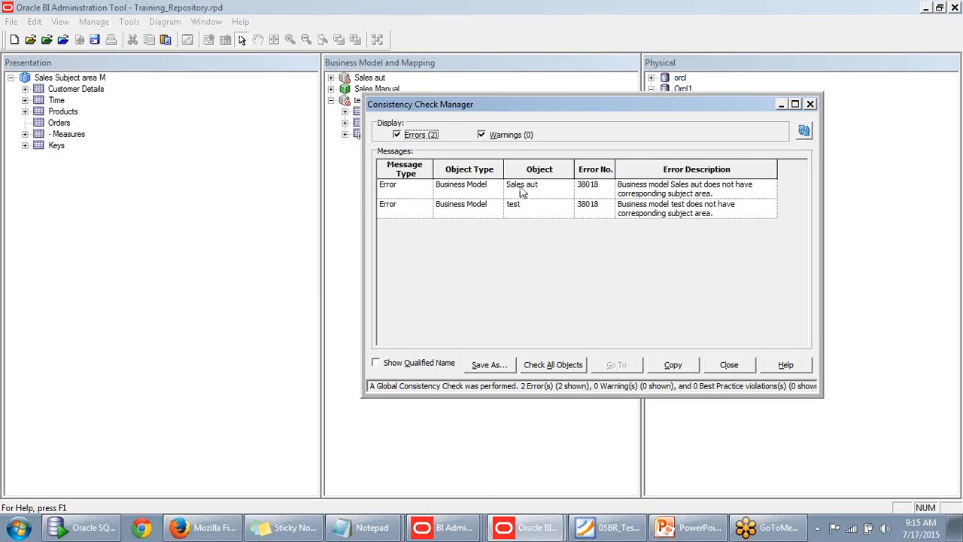
{"action": "left_click_drag", "start_coordinate": [685, 106], "coordinate": [637, 104]}
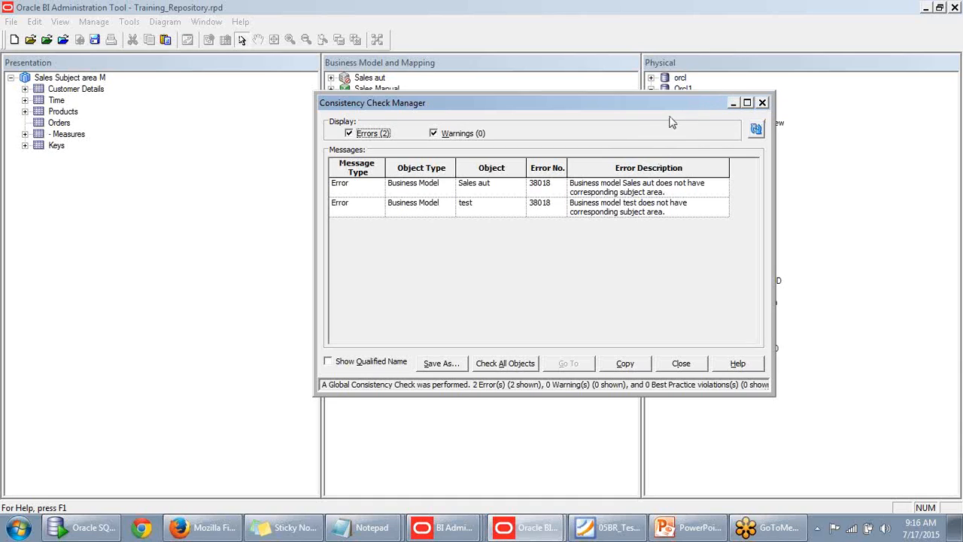
{"action": "left_click_drag", "start_coordinate": [762, 106], "coordinate": [762, 123]}
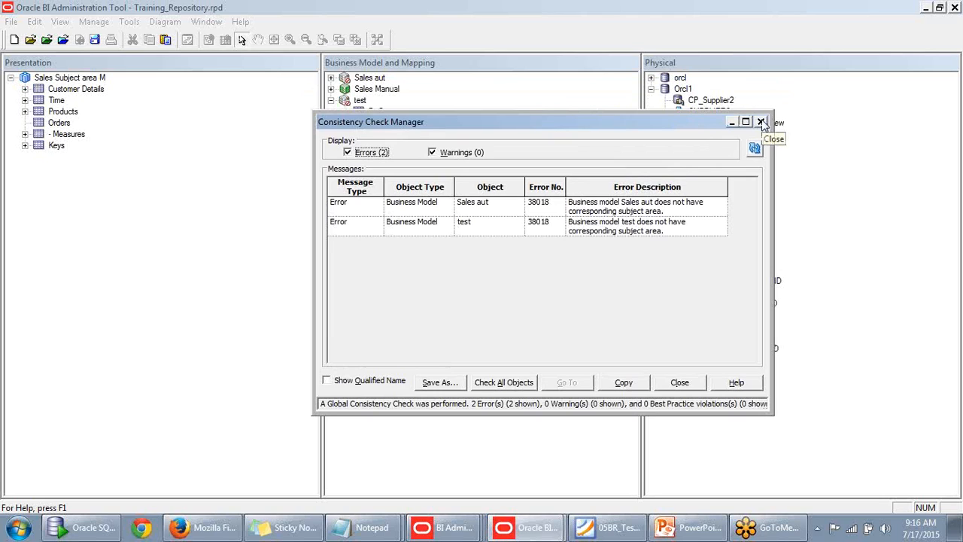
{"action": "left_click_drag", "start_coordinate": [689, 123], "coordinate": [696, 115]}
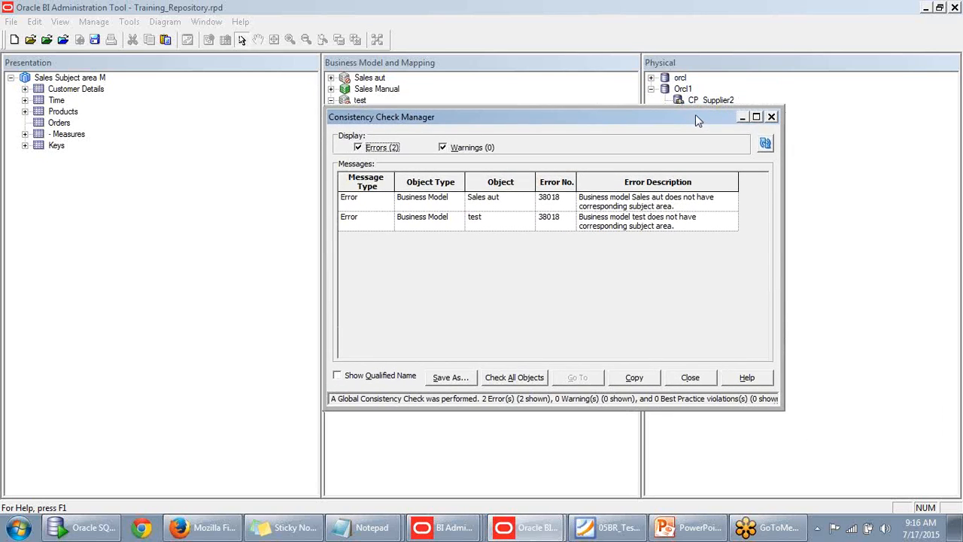
Close the consistency check results and add the Sales aut and test business models to the Presentation layer as subject areas
{"action": "left_click", "coordinate": [771, 116]}
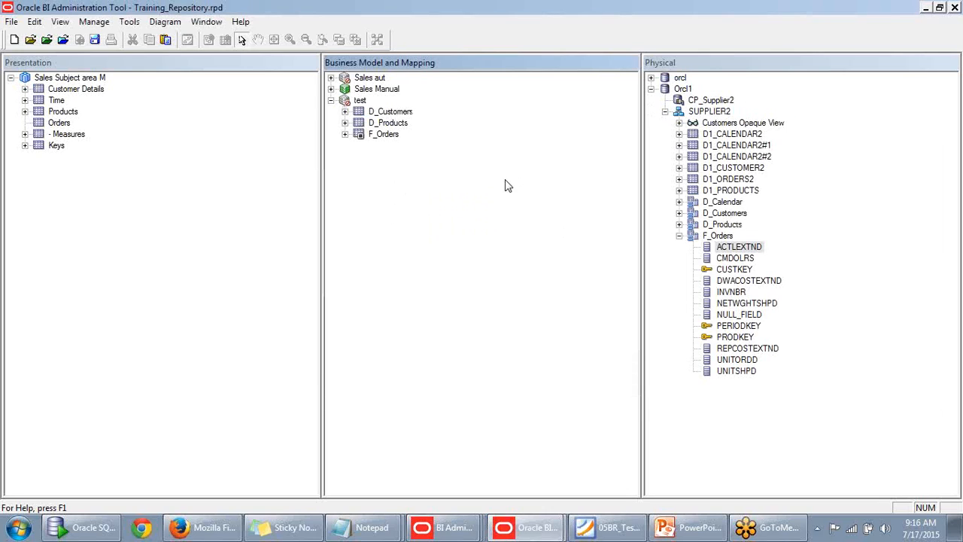
{"action": "left_click", "coordinate": [364, 79]}
{"action": "left_click", "coordinate": [361, 100]}
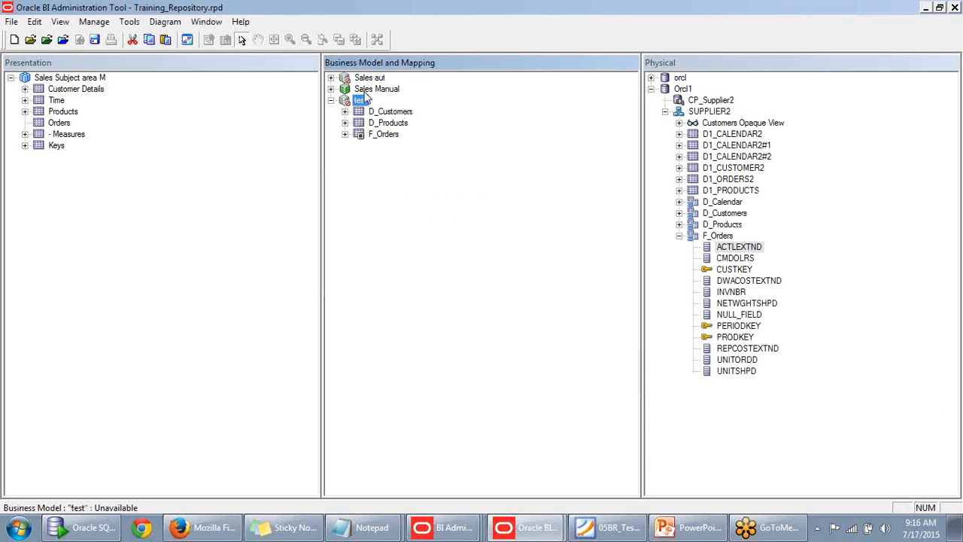
{"action": "left_click", "coordinate": [365, 80]}
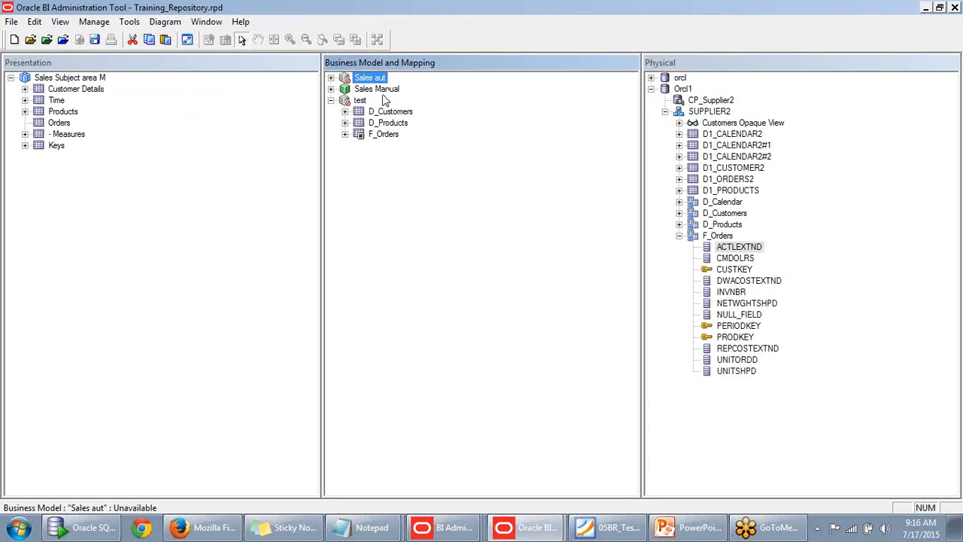
{"action": "left_click", "coordinate": [317, 184]}
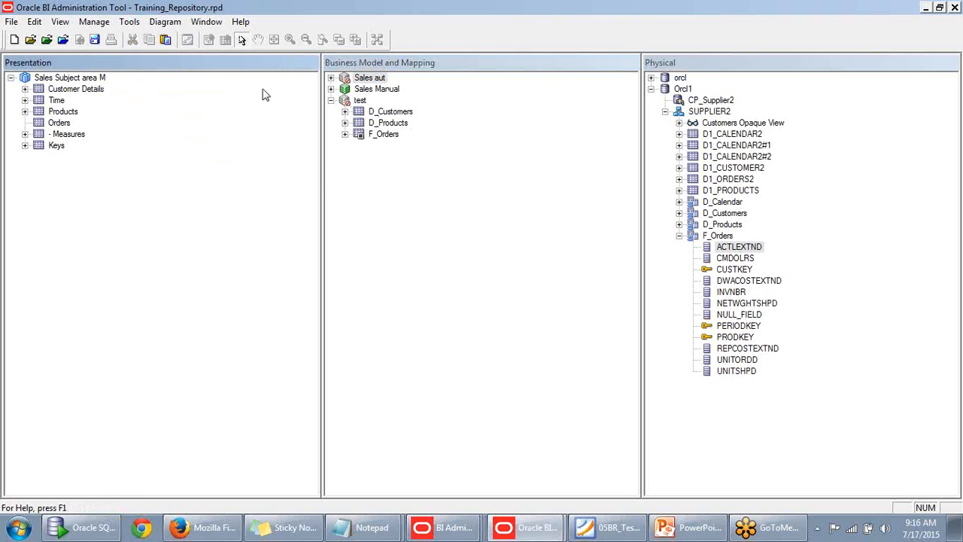
{"action": "left_click_drag", "start_coordinate": [380, 78], "coordinate": [100, 202]}
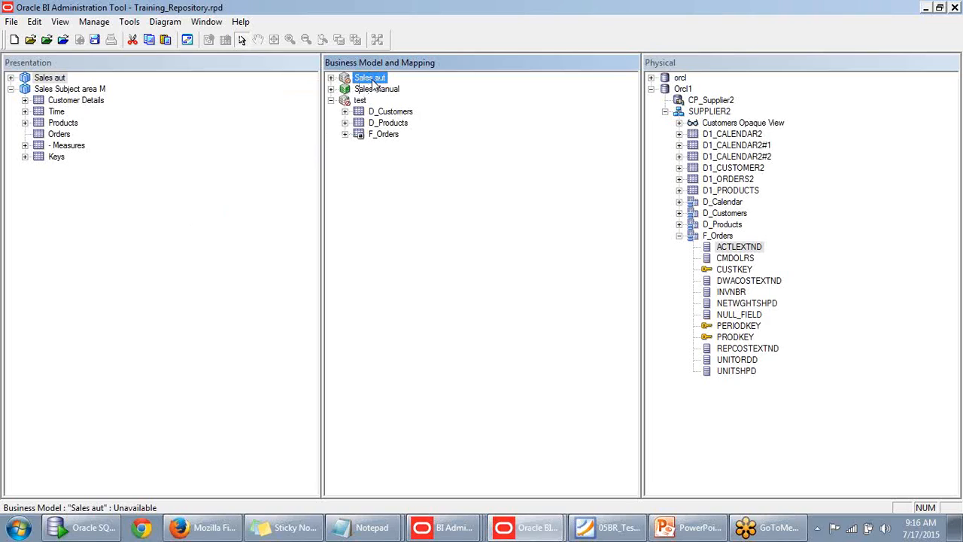
{"action": "left_click_drag", "start_coordinate": [359, 101], "coordinate": [82, 236]}
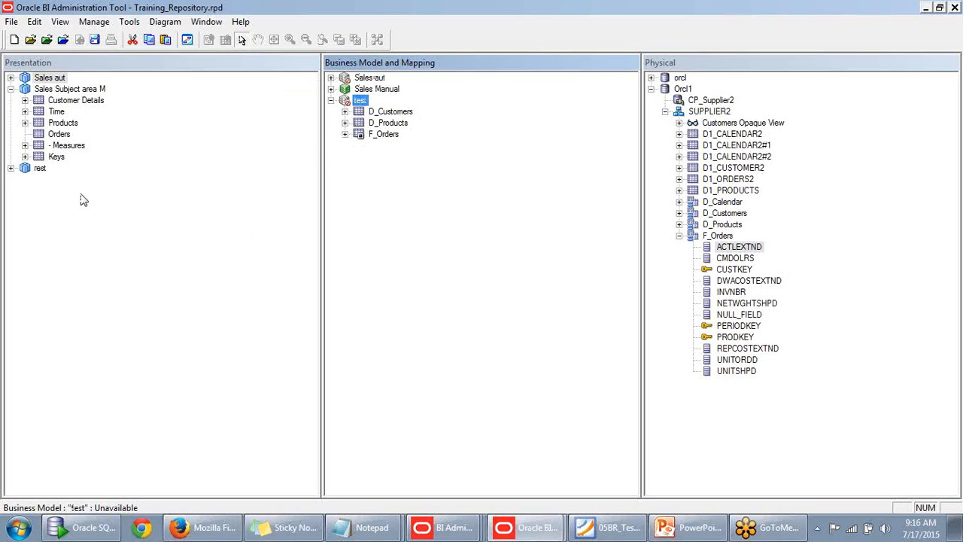
{"action": "left_click", "coordinate": [10, 169]}
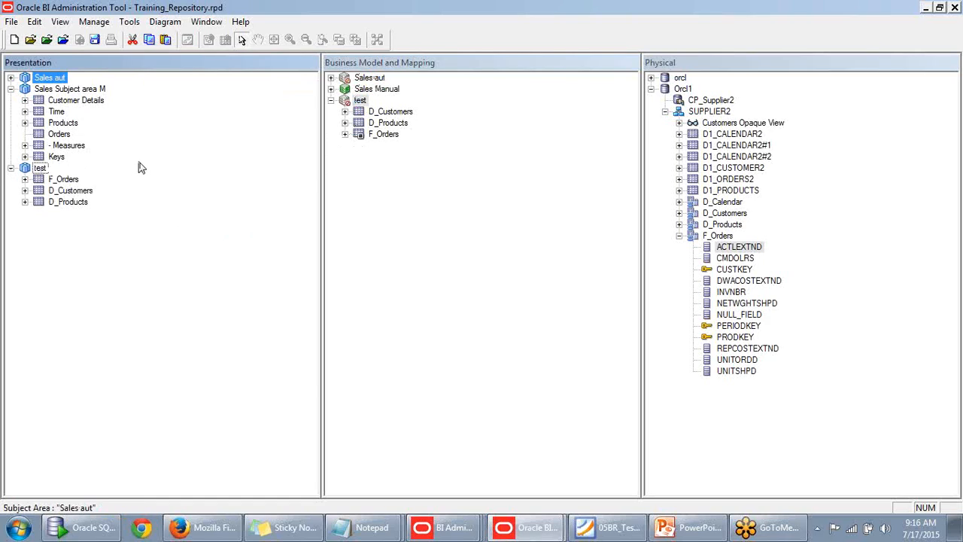
Run a global consistency check and mark the Sales aut and test business models as available for queries
{"action": "key", "text": "ctrl+k"}
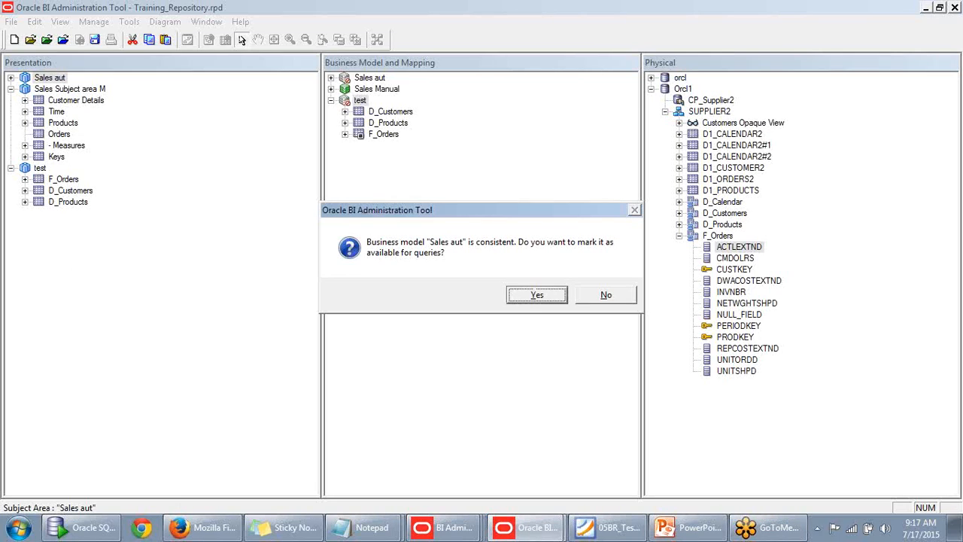
{"action": "left_click_drag", "start_coordinate": [477, 244], "coordinate": [519, 243]}
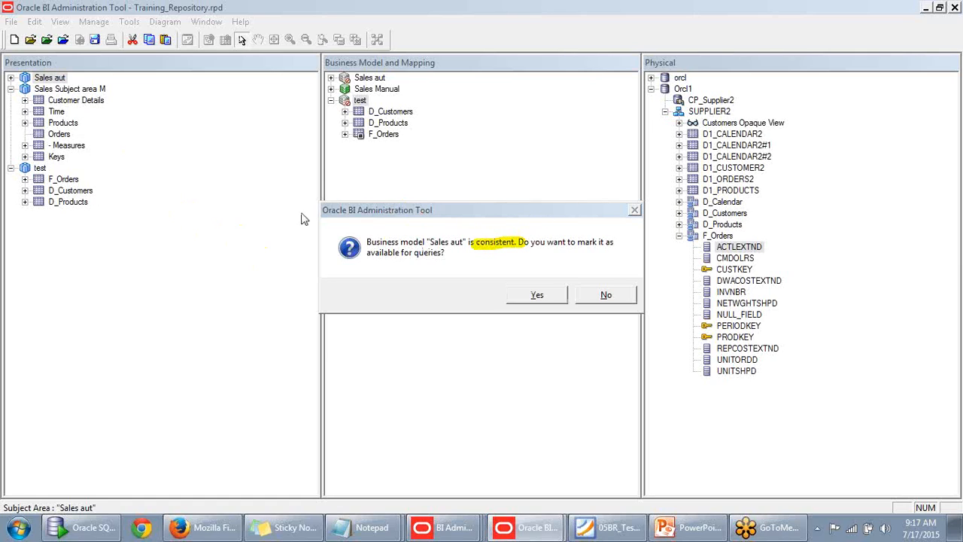
{"action": "left_click", "coordinate": [541, 299]}
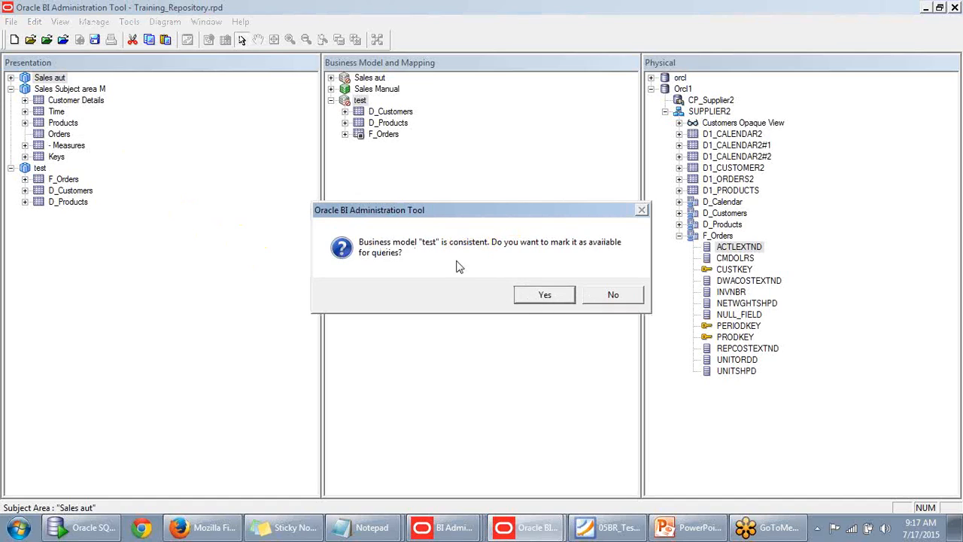
{"action": "left_click", "coordinate": [552, 299]}
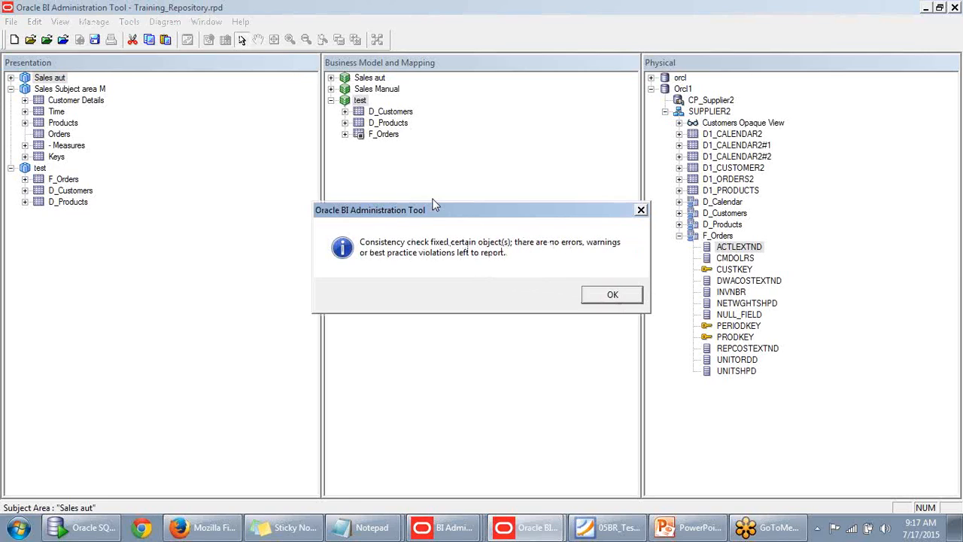
{"action": "left_click_drag", "start_coordinate": [430, 216], "coordinate": [427, 190]}
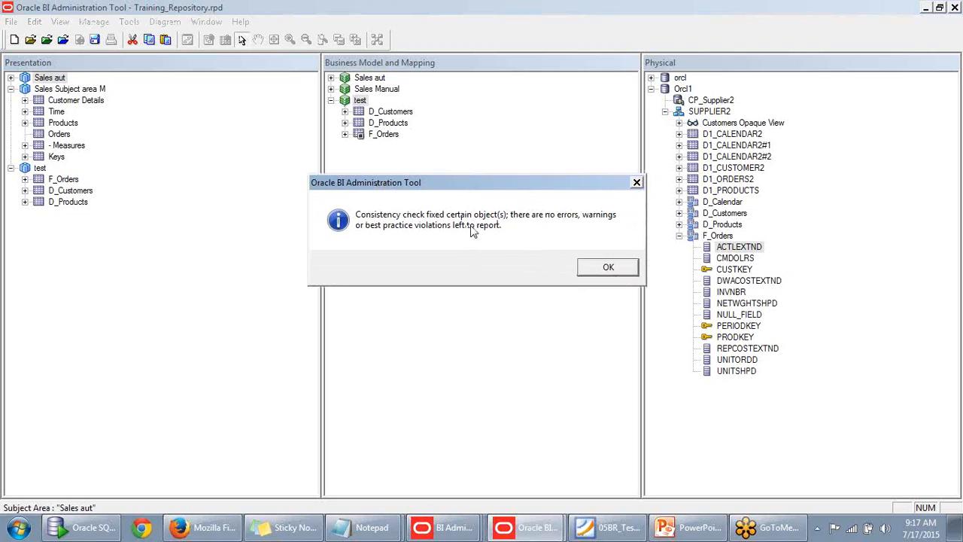
{"action": "left_click", "coordinate": [606, 267]}
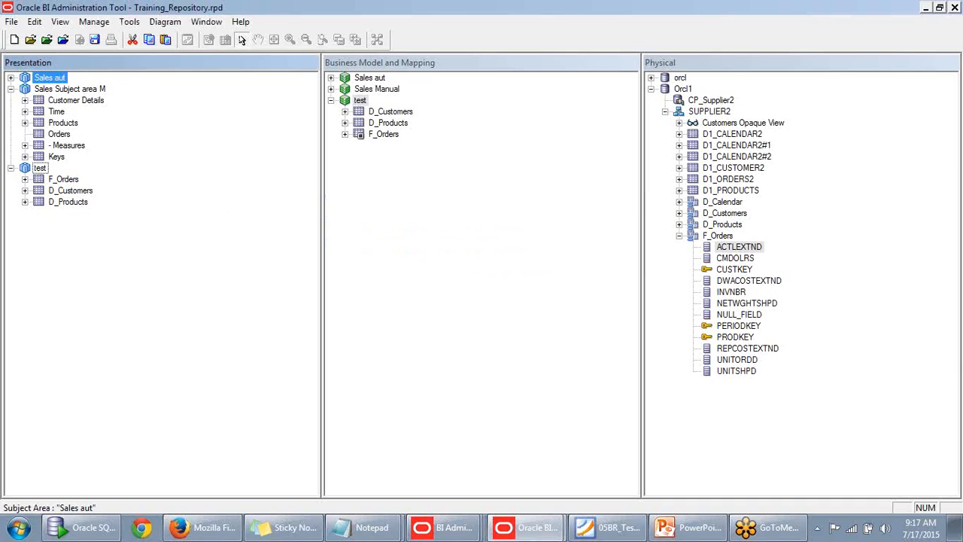
Switch to the untitled Notepad notes and add the rule "3.All logical dim tables should have one logical key." under Consistency Check
{"action": "left_click", "coordinate": [377, 526]}
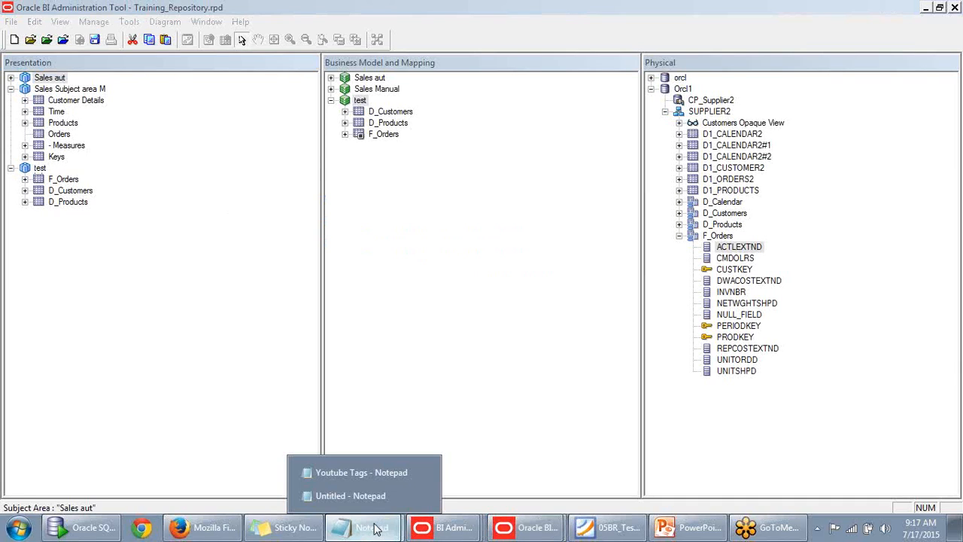
{"action": "left_click", "coordinate": [377, 493]}
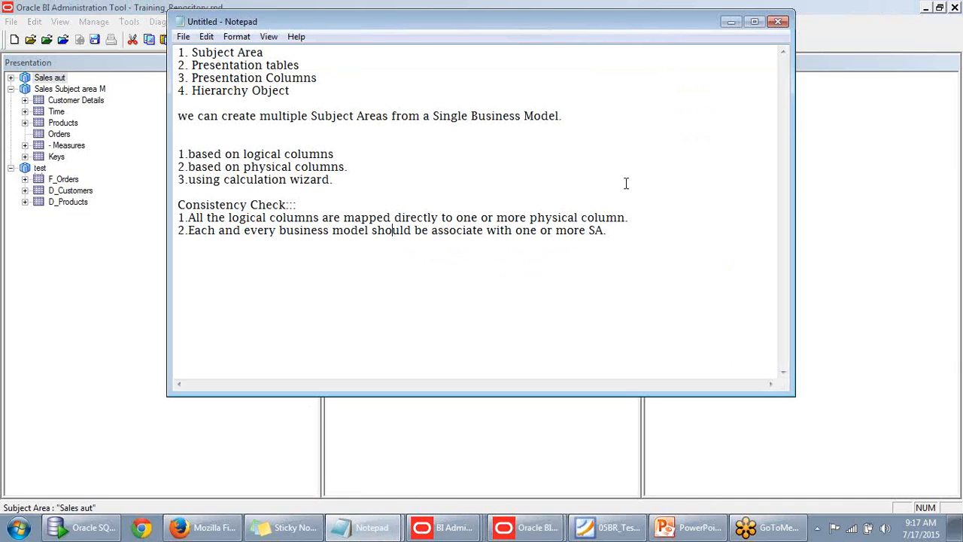
{"action": "left_click_drag", "start_coordinate": [670, 32], "coordinate": [730, 46]}
{"action": "left_click", "coordinate": [702, 250]}
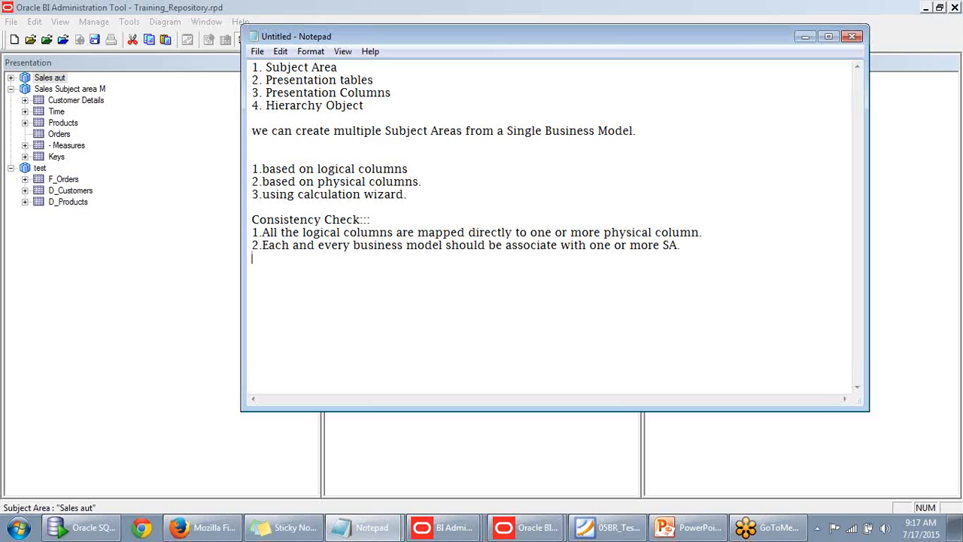
{"action": "type", "text": "3.All"}
{"action": "type", "text": "logical dim ta"}
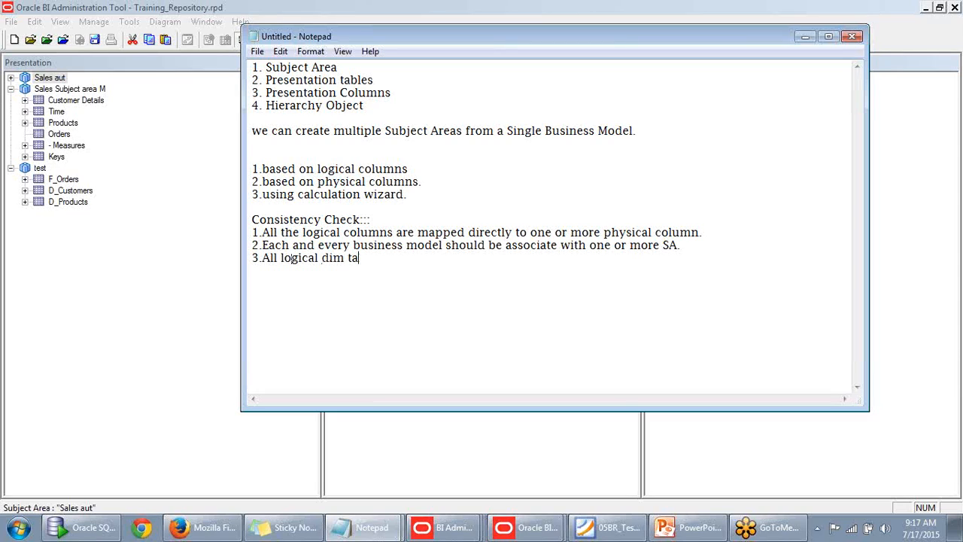
{"action": "type", "text": "bles should have"}
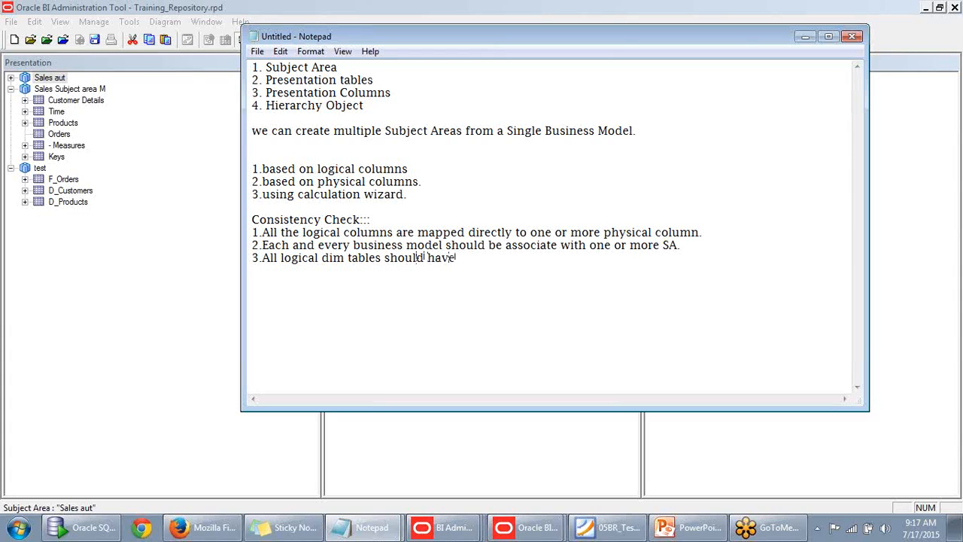
{"action": "type", "text": " one logical key."}
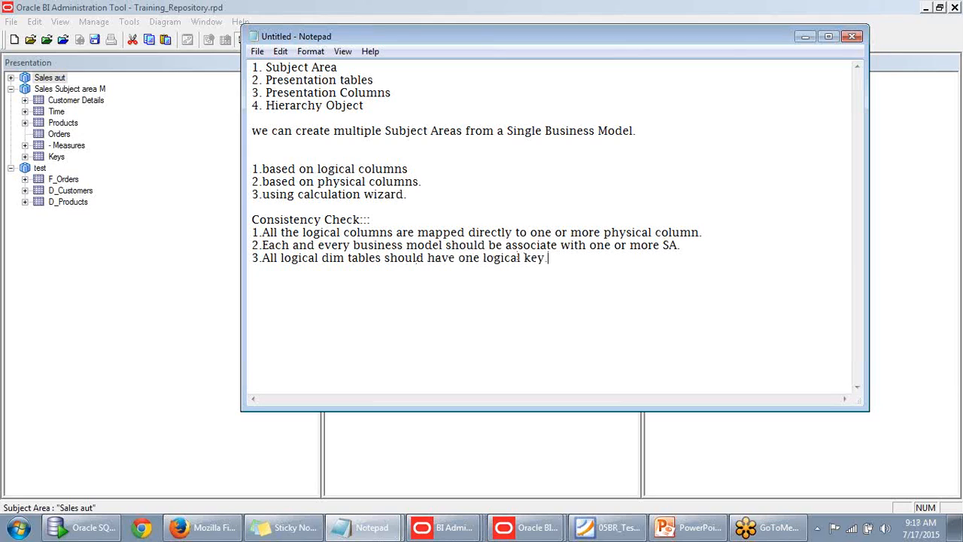
{"action": "left_click", "coordinate": [804, 37]}
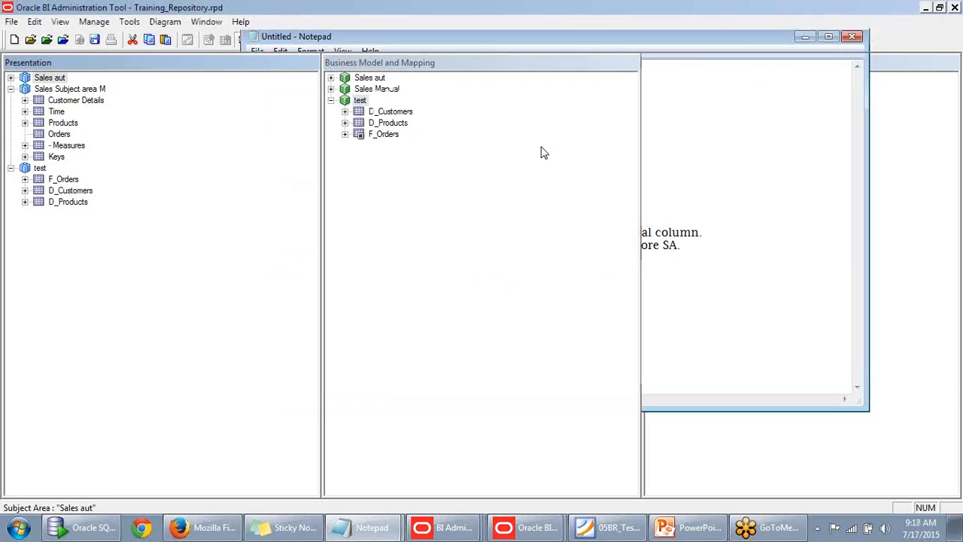
Delete the D_Products_Key logical key from the D_Products logical table in the test business model
{"action": "left_click", "coordinate": [344, 123]}
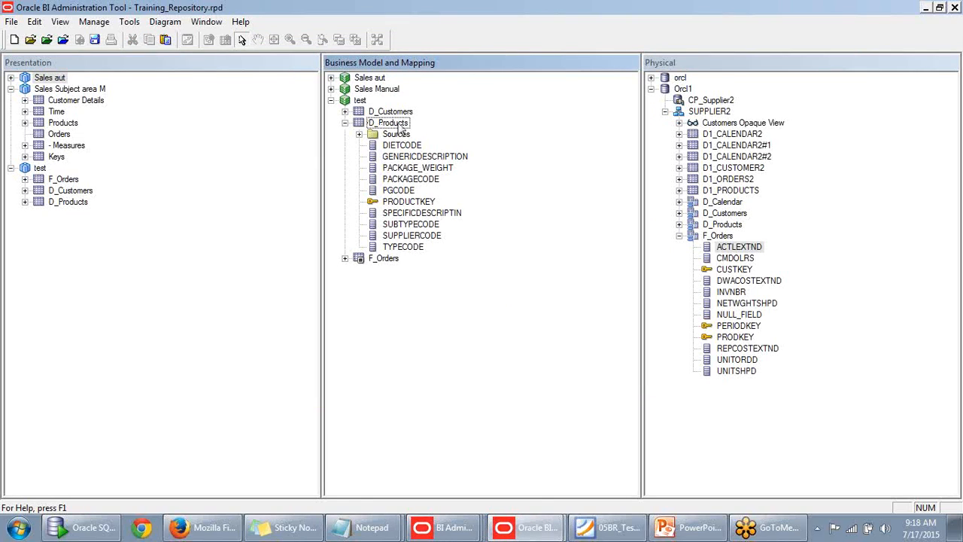
{"action": "left_click", "coordinate": [359, 134]}
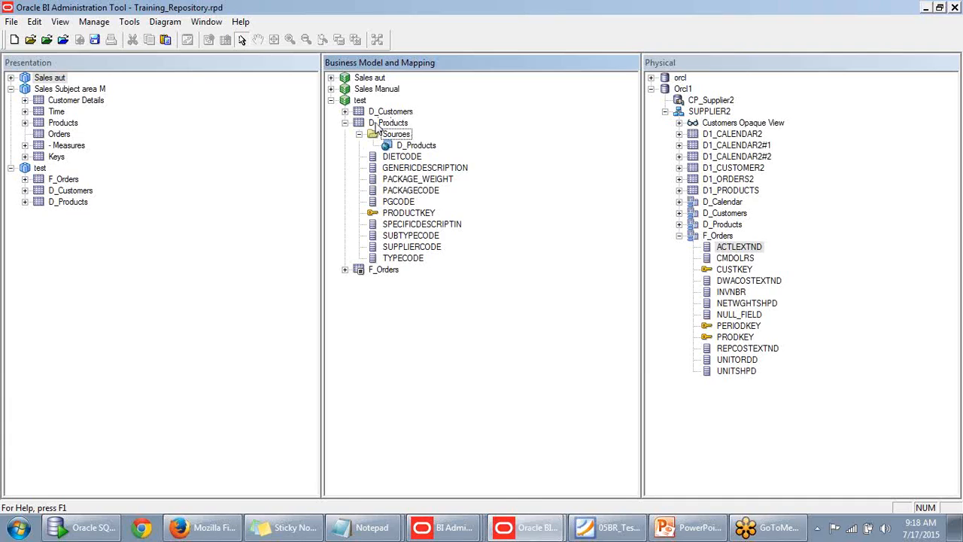
{"action": "left_click", "coordinate": [421, 215]}
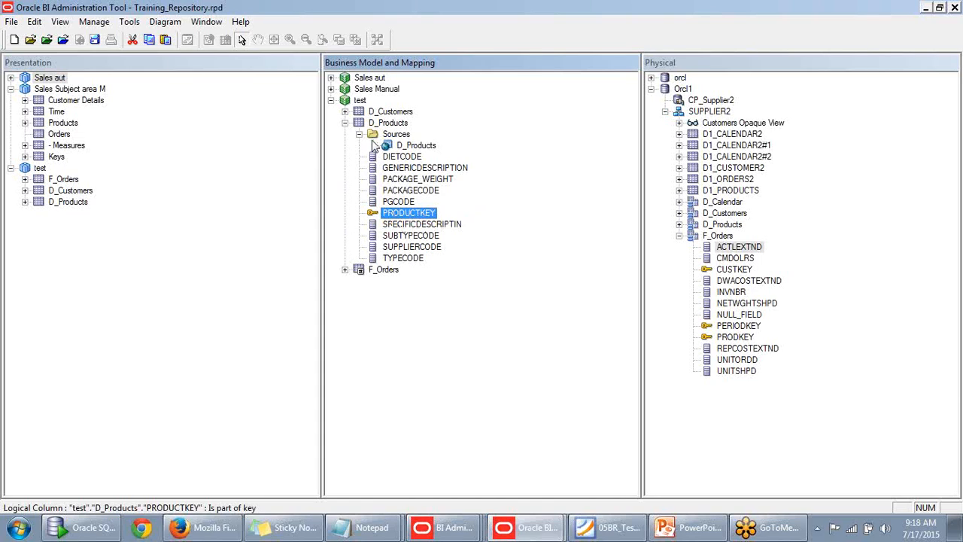
{"action": "double_click", "coordinate": [379, 122]}
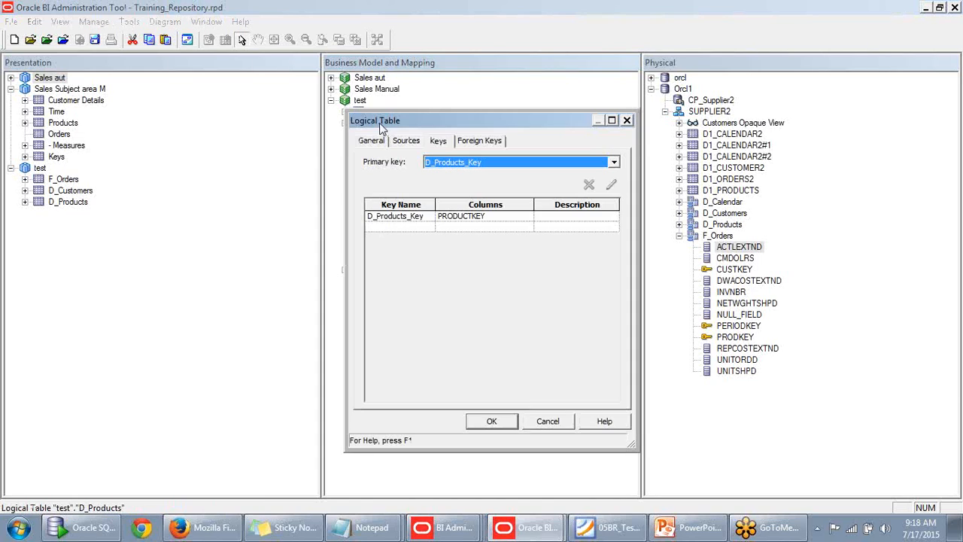
{"action": "left_click_drag", "start_coordinate": [379, 123], "coordinate": [484, 123]}
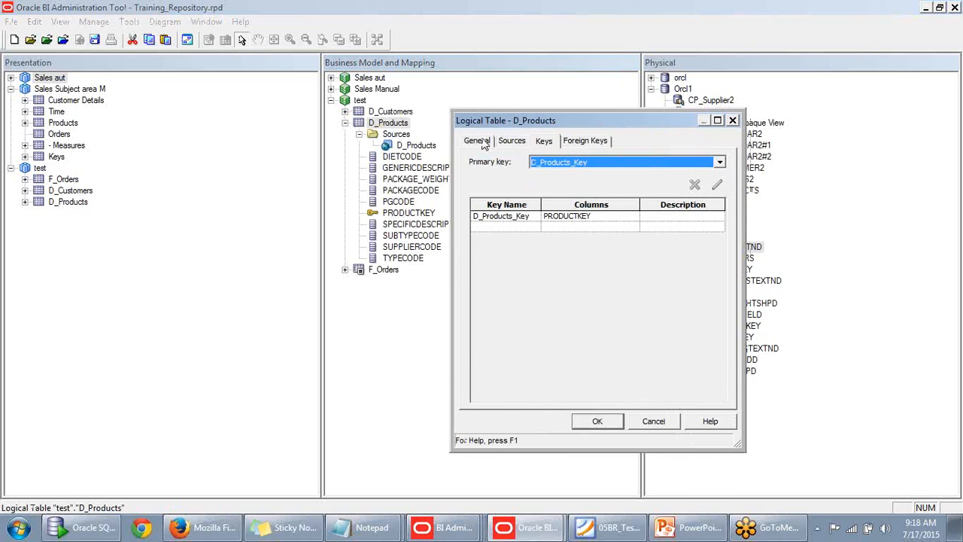
{"action": "left_click", "coordinate": [481, 142]}
{"action": "left_click", "coordinate": [513, 141]}
{"action": "left_click", "coordinate": [543, 143]}
{"action": "left_click", "coordinate": [526, 217]}
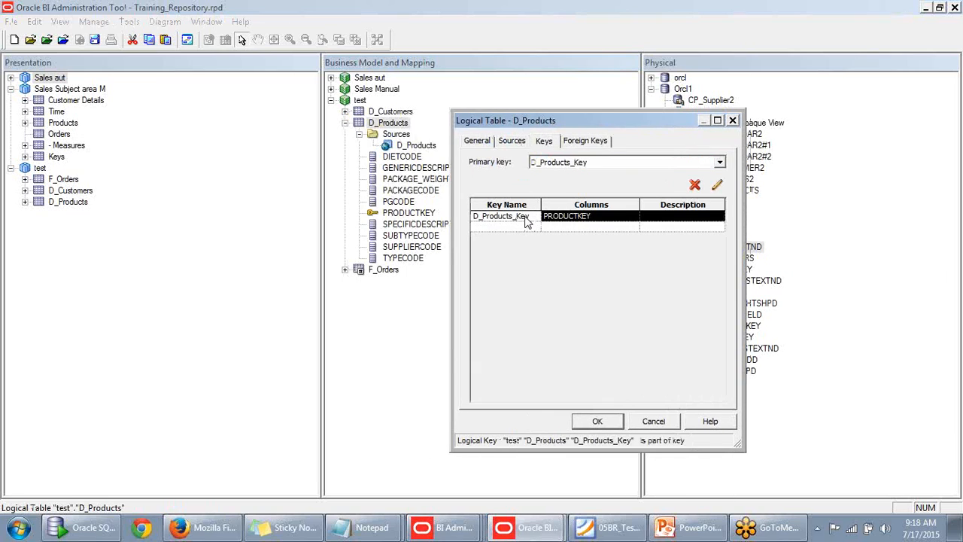
{"action": "left_click", "coordinate": [694, 185]}
{"action": "left_click", "coordinate": [612, 324]}
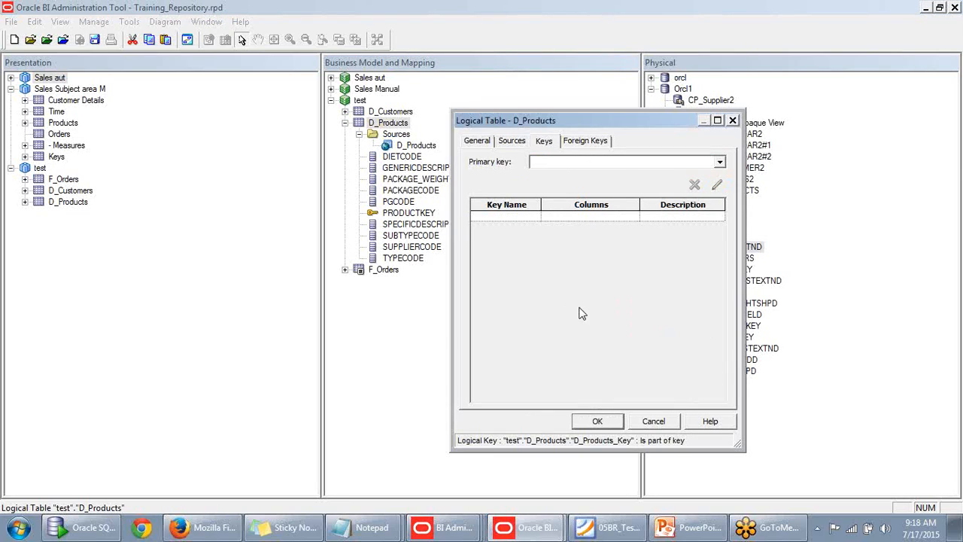
{"action": "left_click", "coordinate": [597, 422]}
Check the PRODUCTKEY column in D_Products, then run a global consistency check and mark the test business model as unavailable for queries
{"action": "left_click", "coordinate": [428, 213]}
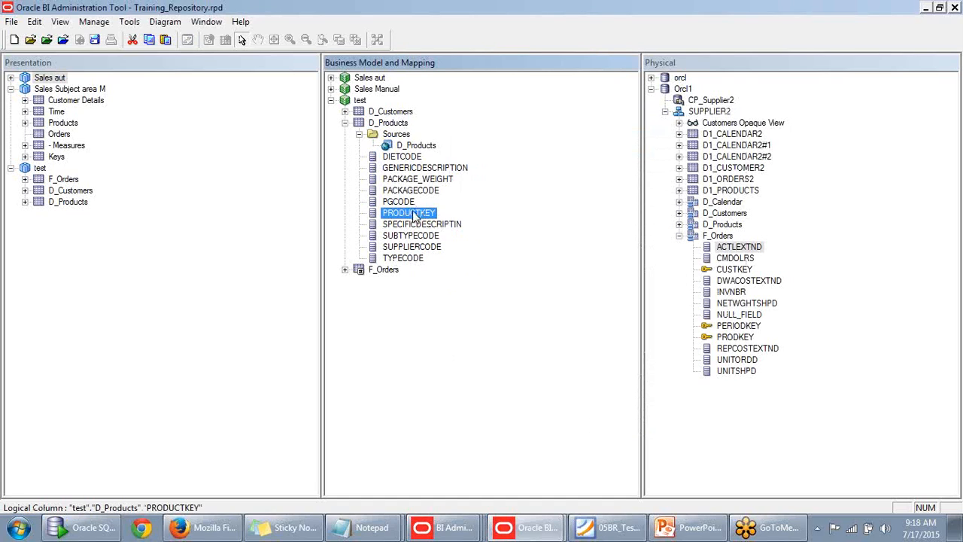
{"action": "left_click", "coordinate": [412, 218]}
{"action": "key", "text": "ctrl+k"}
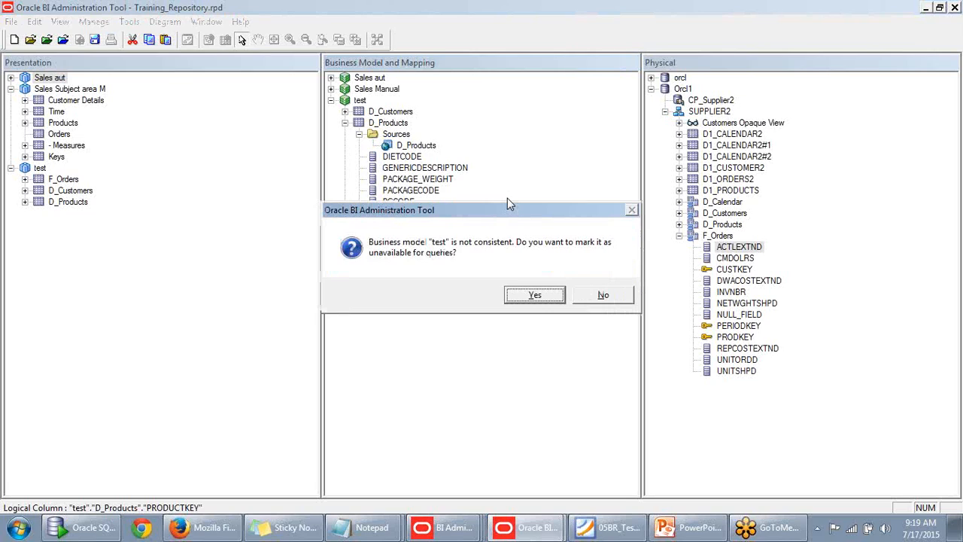
{"action": "key", "text": "Return"}
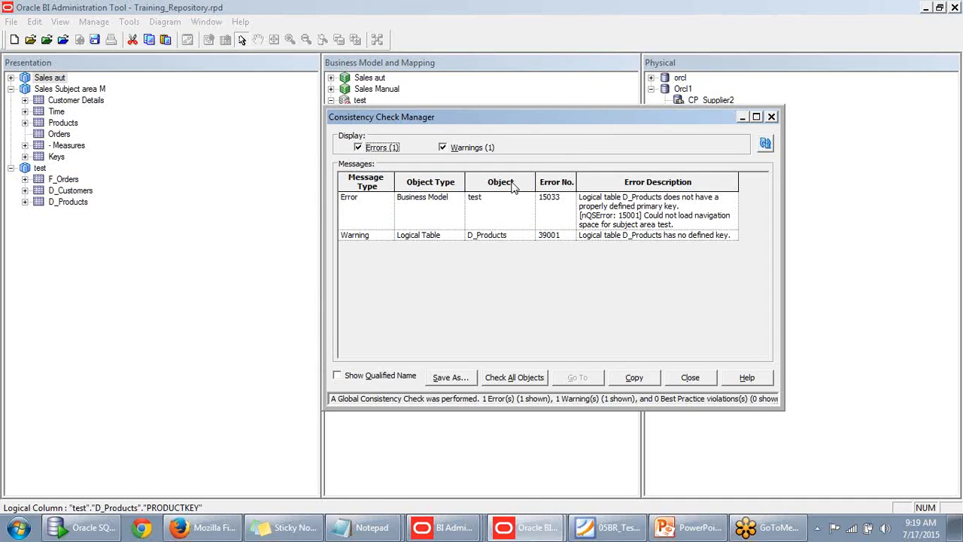
Widen the Consistency Check Manager and review the error for test and the warning for D_Products
{"action": "left_click", "coordinate": [363, 210]}
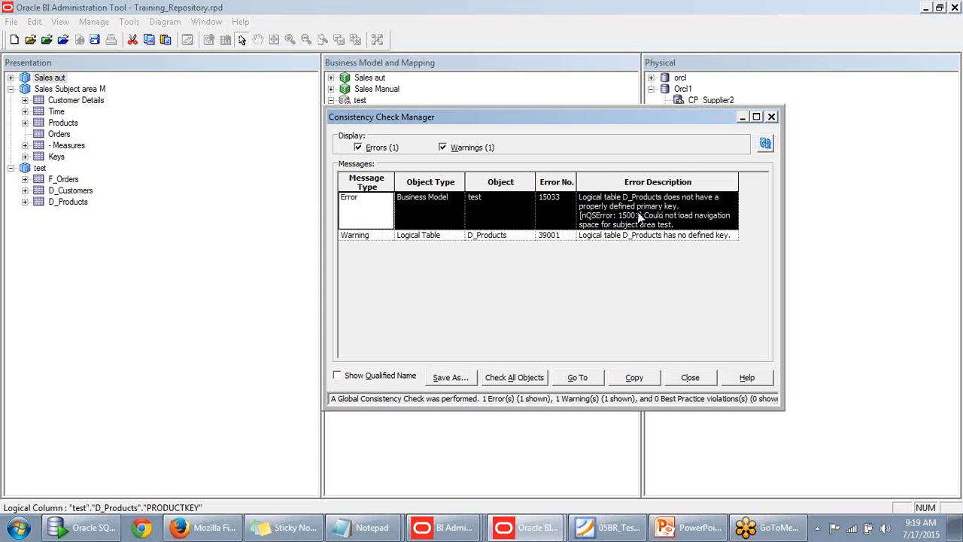
{"action": "left_click_drag", "start_coordinate": [615, 124], "coordinate": [594, 112]}
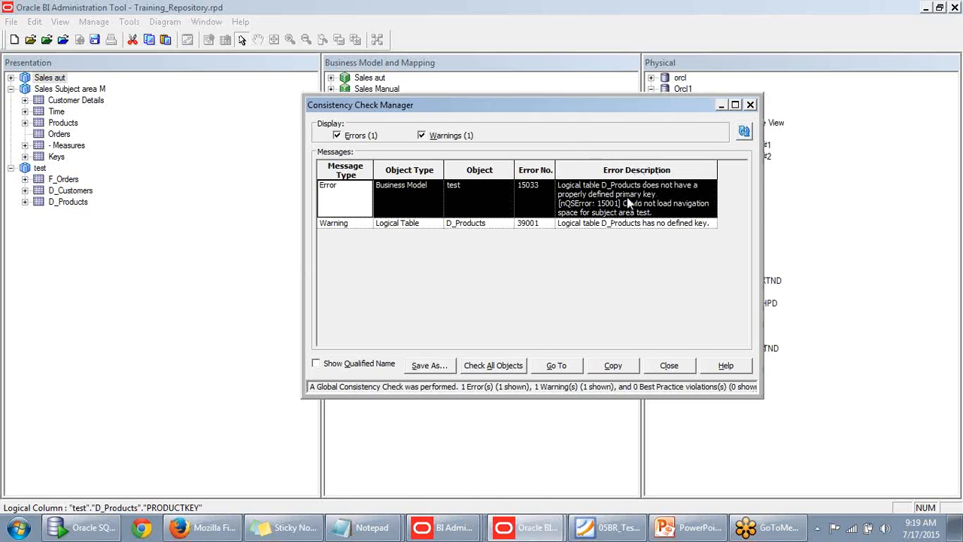
{"action": "left_click_drag", "start_coordinate": [652, 106], "coordinate": [619, 104]}
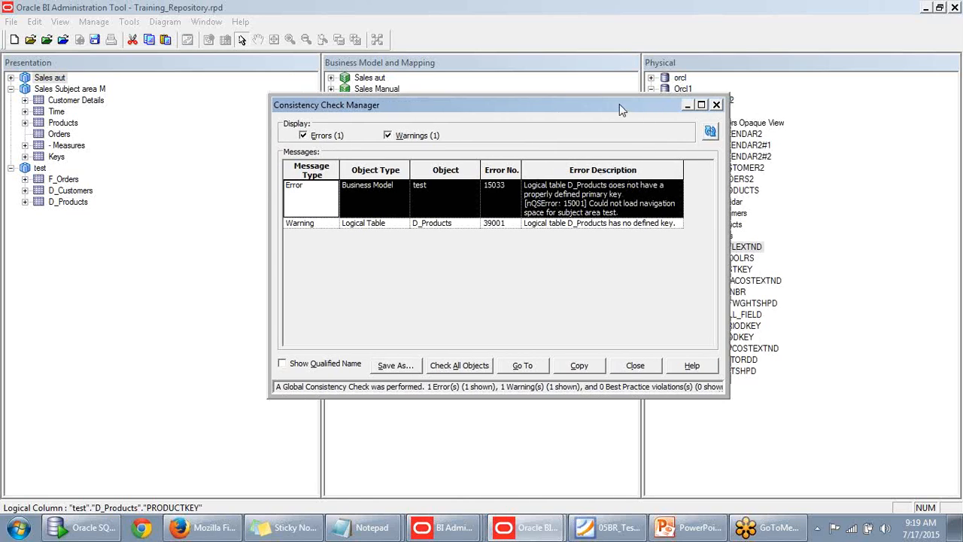
{"action": "left_click_drag", "start_coordinate": [728, 194], "coordinate": [783, 196]}
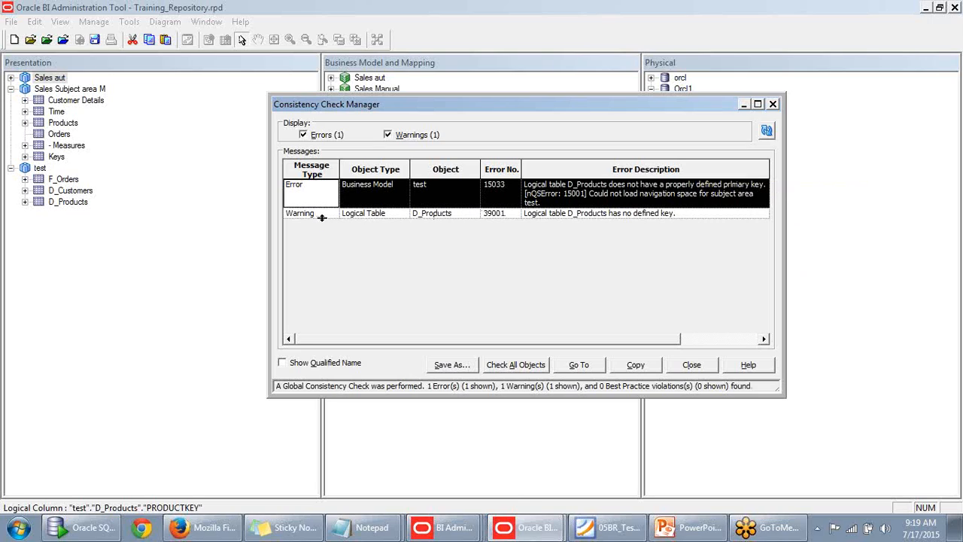
{"action": "left_click", "coordinate": [385, 218]}
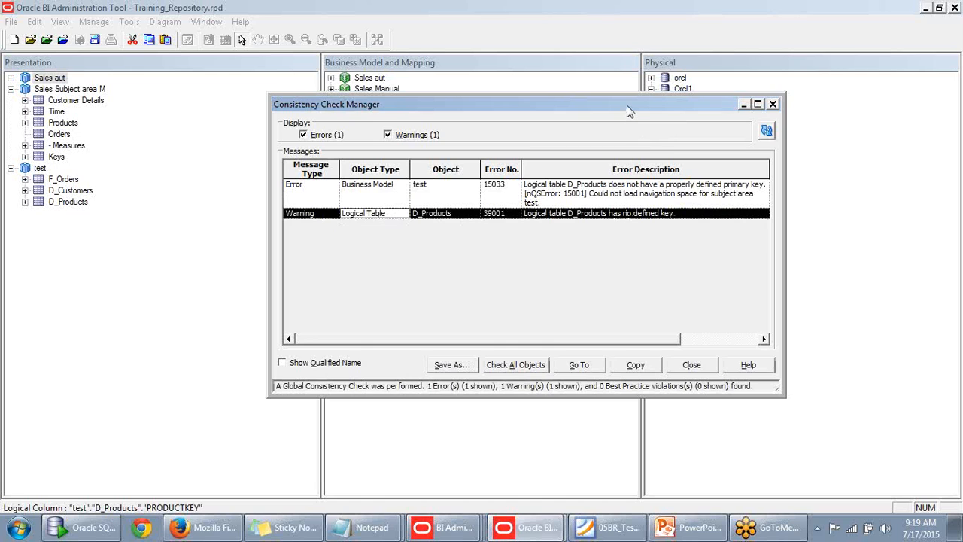
Review the description of the test business model's error in the Consistency Check Manager, then close it
{"action": "left_click_drag", "start_coordinate": [629, 110], "coordinate": [607, 220]}
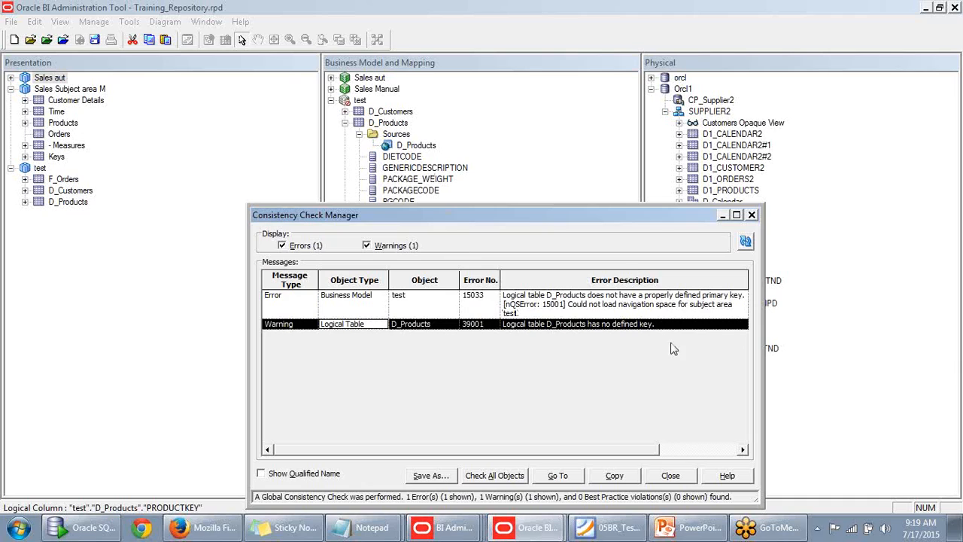
{"action": "left_click", "coordinate": [583, 304]}
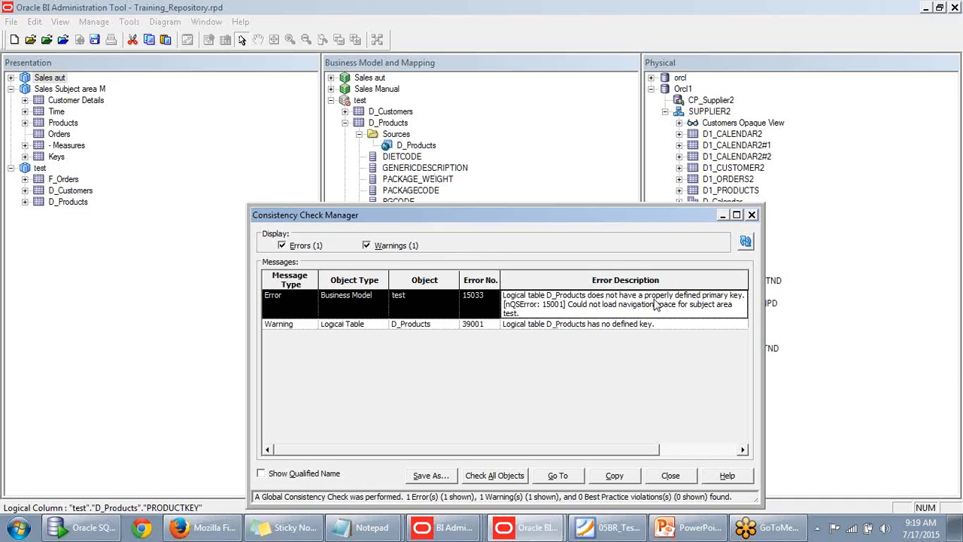
{"action": "left_click_drag", "start_coordinate": [624, 216], "coordinate": [624, 156]}
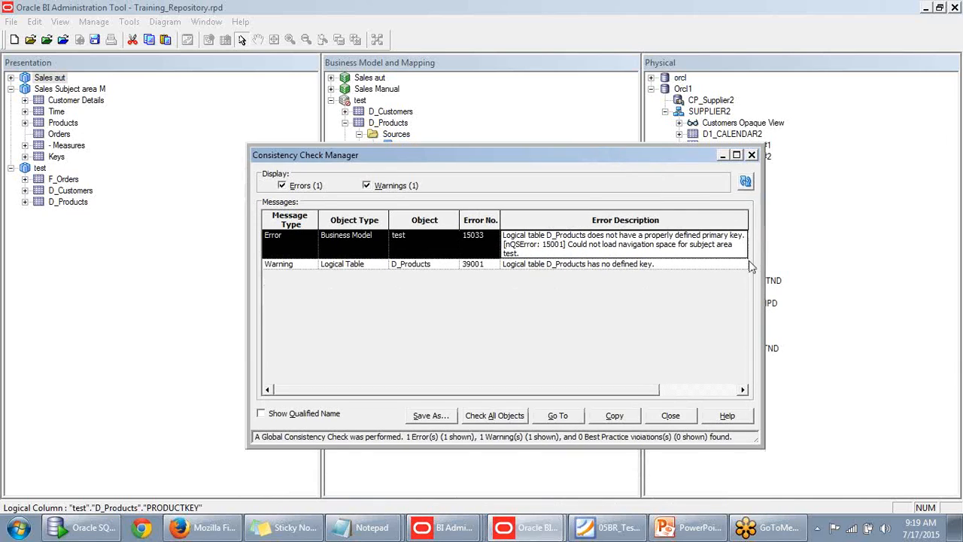
{"action": "left_click", "coordinate": [750, 155]}
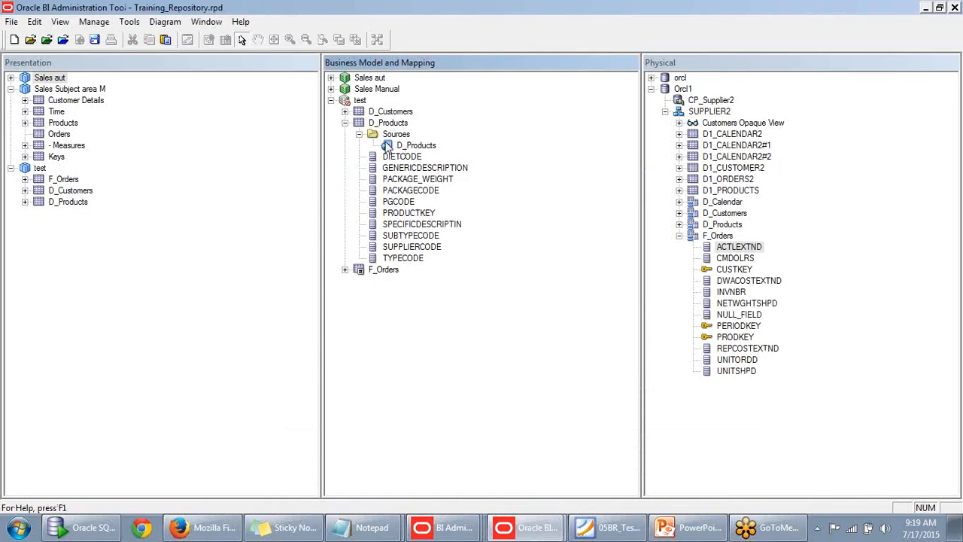
Define a logical key named prodkey on the PRODUCTKEY column of the D_Products logical table in the test business model
{"action": "double_click", "coordinate": [398, 124]}
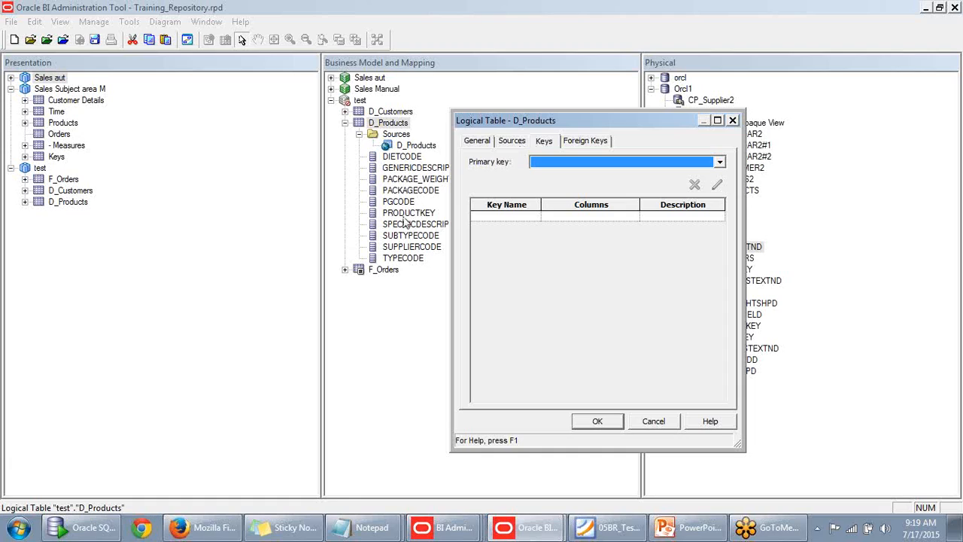
{"action": "left_click", "coordinate": [510, 218]}
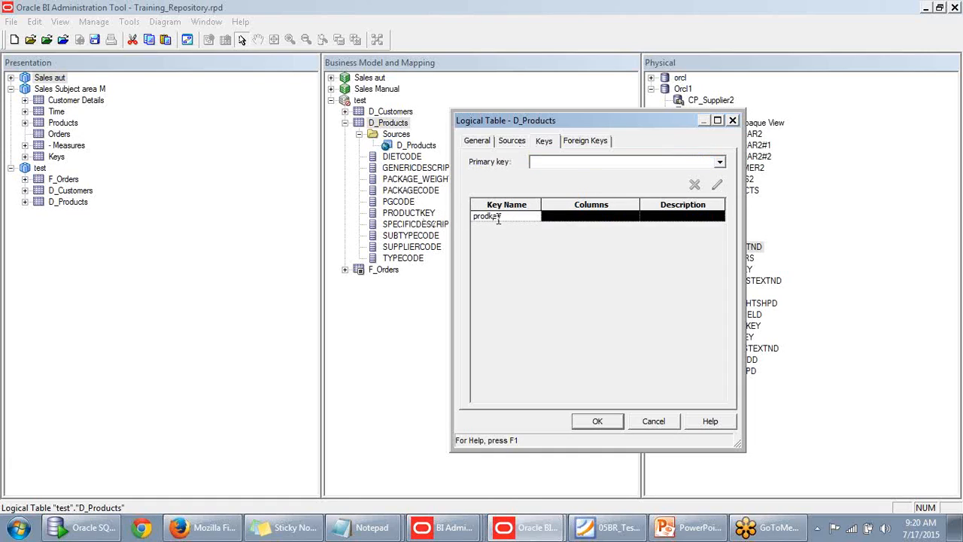
{"action": "left_click", "coordinate": [578, 219]}
{"action": "left_click", "coordinate": [504, 216]}
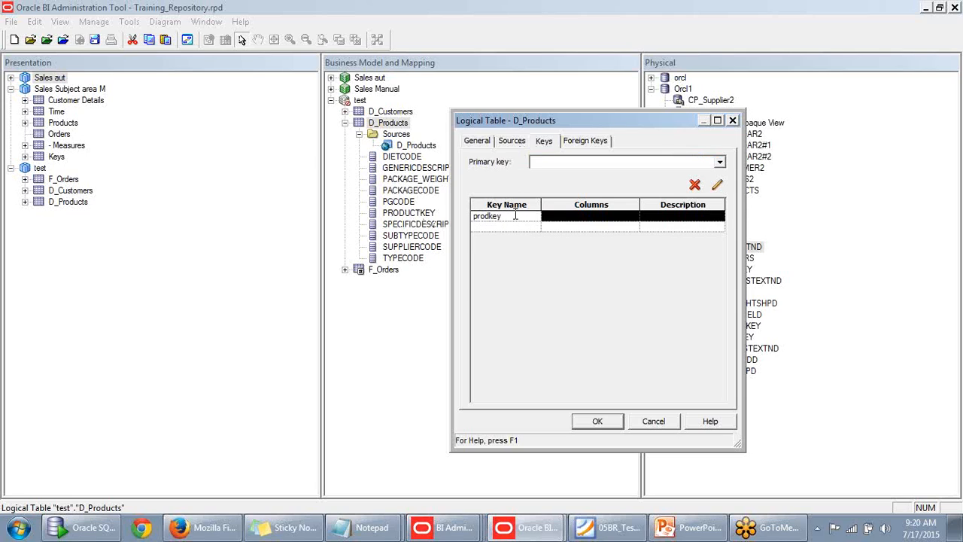
{"action": "left_click", "coordinate": [574, 221]}
{"action": "left_click", "coordinate": [633, 217]}
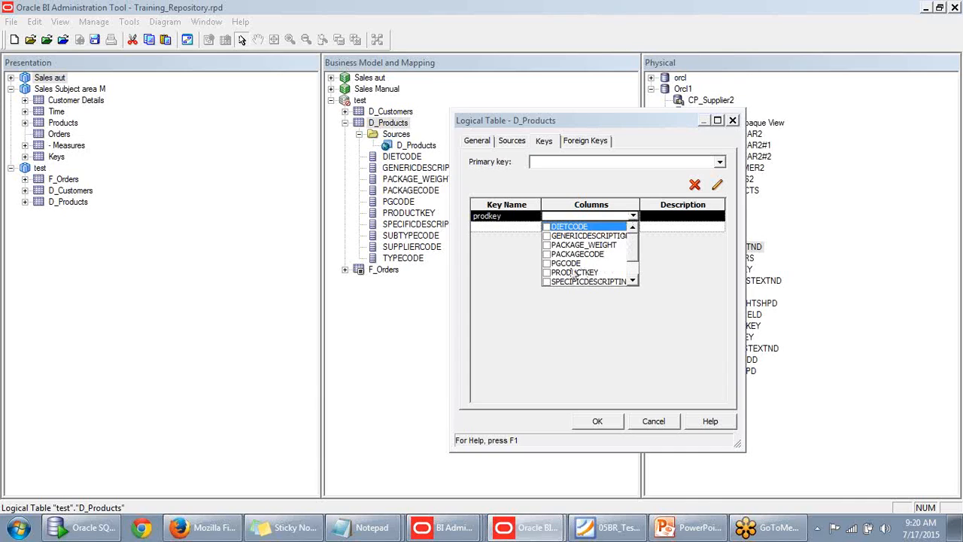
{"action": "left_click", "coordinate": [547, 272]}
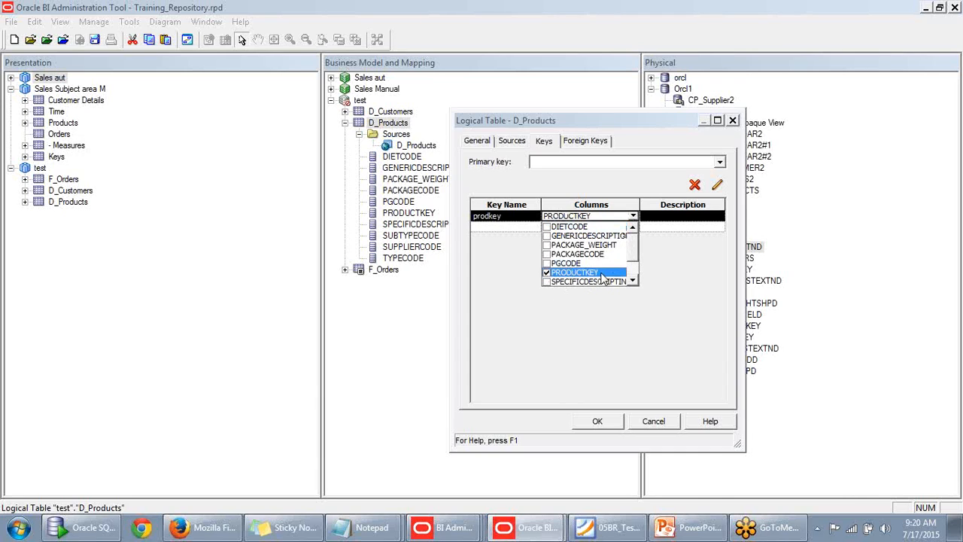
{"action": "left_click", "coordinate": [558, 320]}
{"action": "left_click", "coordinate": [613, 421]}
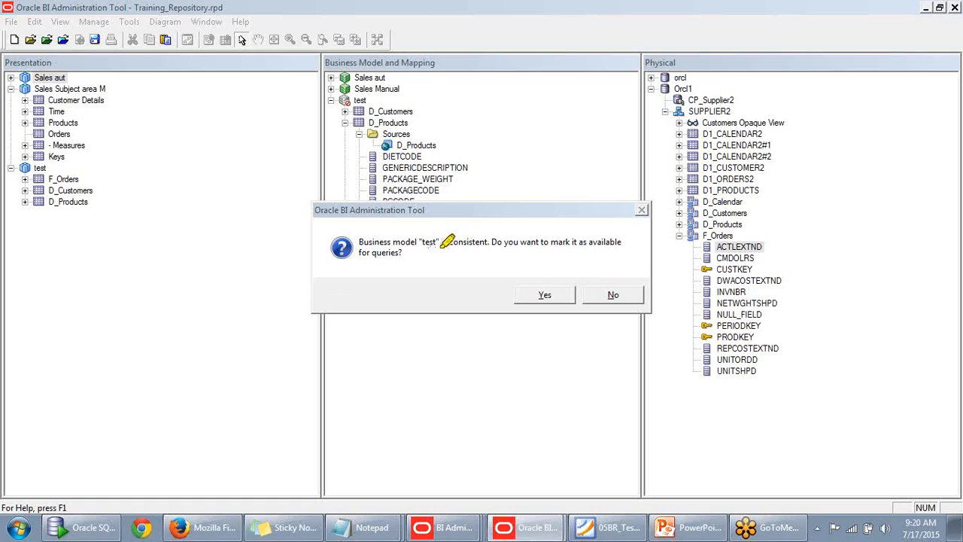
Run a global consistency check and mark the test business model as available for queries
{"action": "left_click", "coordinate": [469, 249]}
{"action": "left_click_drag", "start_coordinate": [424, 243], "coordinate": [517, 242]}
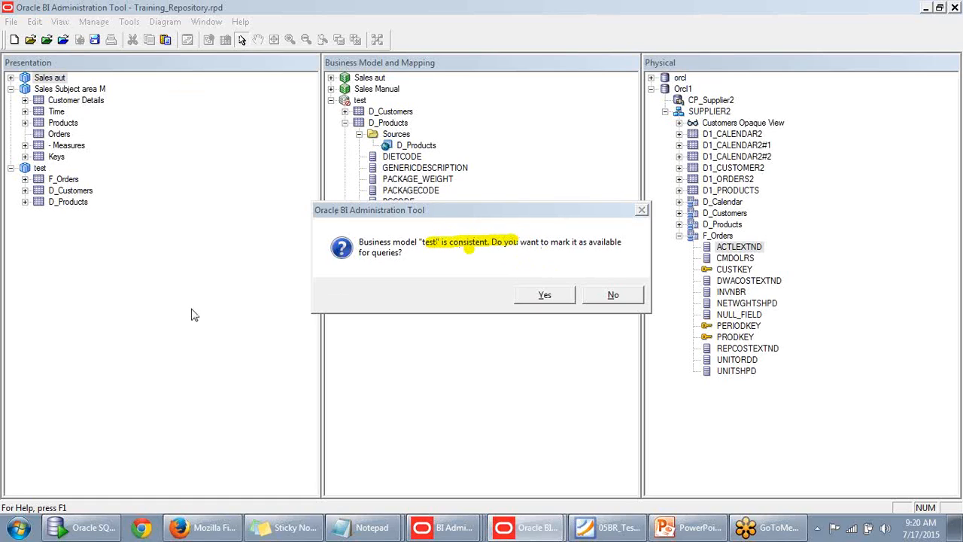
{"action": "left_click", "coordinate": [541, 294]}
{"action": "left_click", "coordinate": [610, 296]}
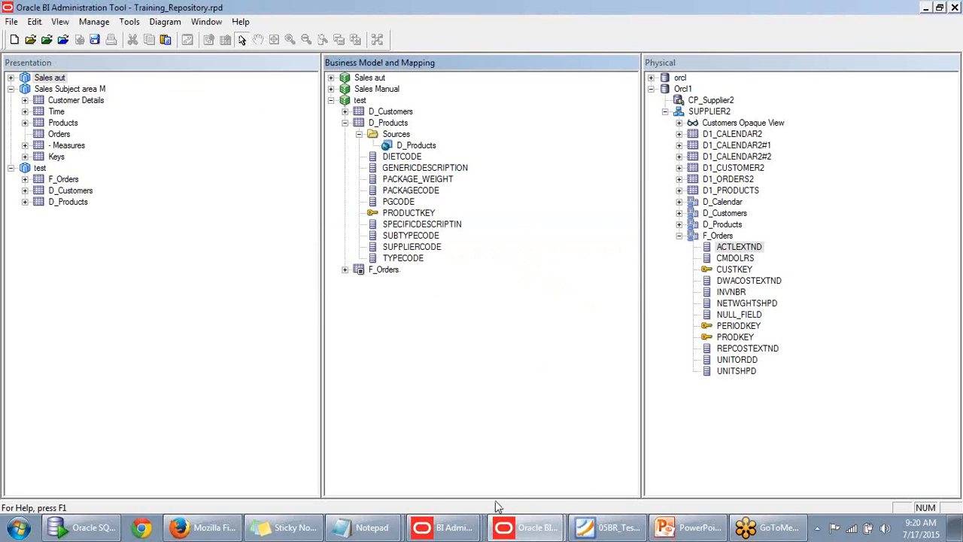
Switch to untitled Notepad and add the rule "4.each and every business model must have atleast 2 logical tables. 1 fact and 1 dim" under Consistency Check
{"action": "left_click", "coordinate": [354, 526]}
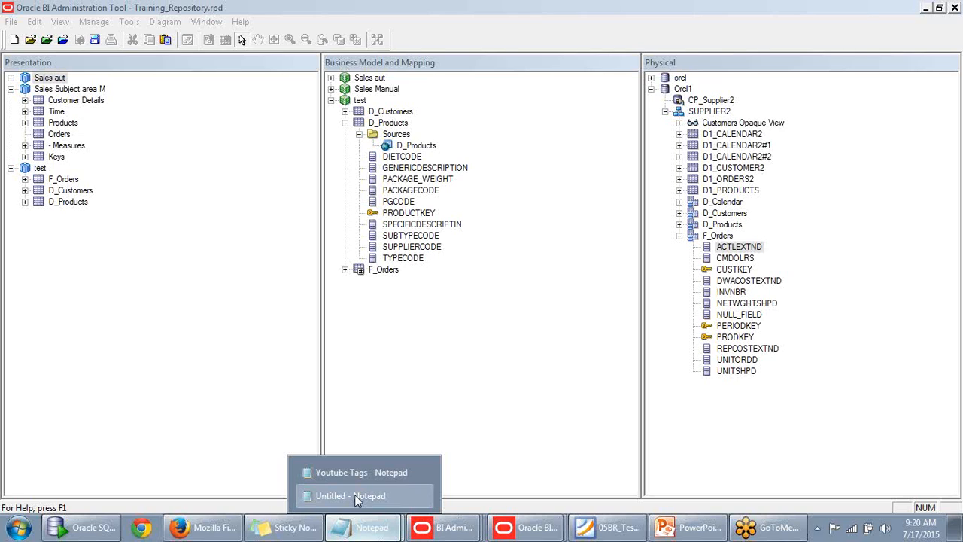
{"action": "left_click", "coordinate": [354, 494]}
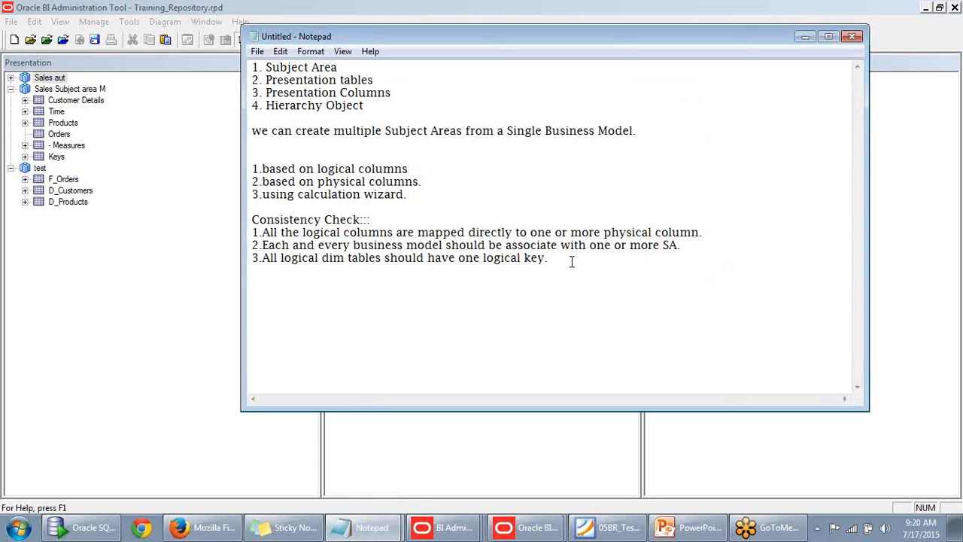
{"action": "key", "text": "Return"}
{"action": "type", "text": "4."}
{"action": "left_click", "coordinate": [323, 280]}
{"action": "type", "text": "each and every "}
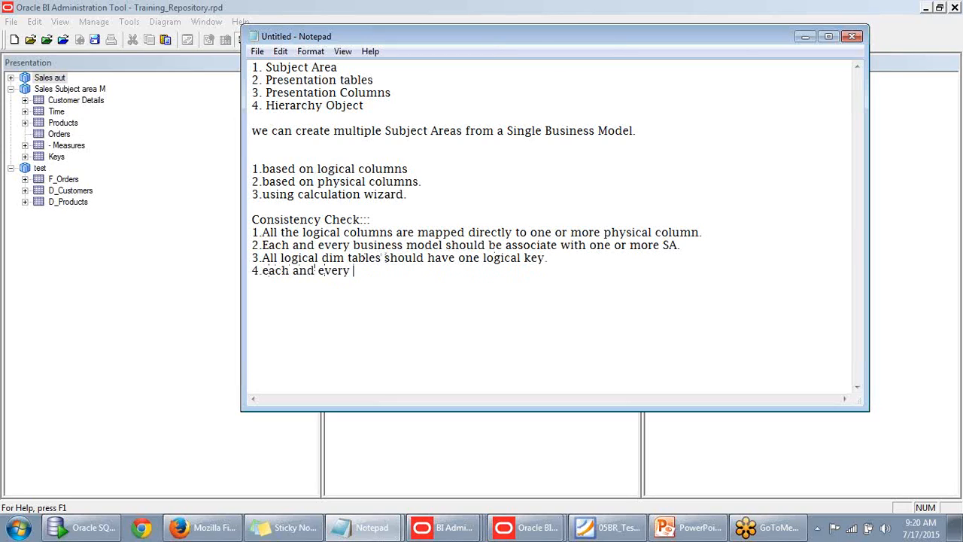
{"action": "type", "text": "business model"}
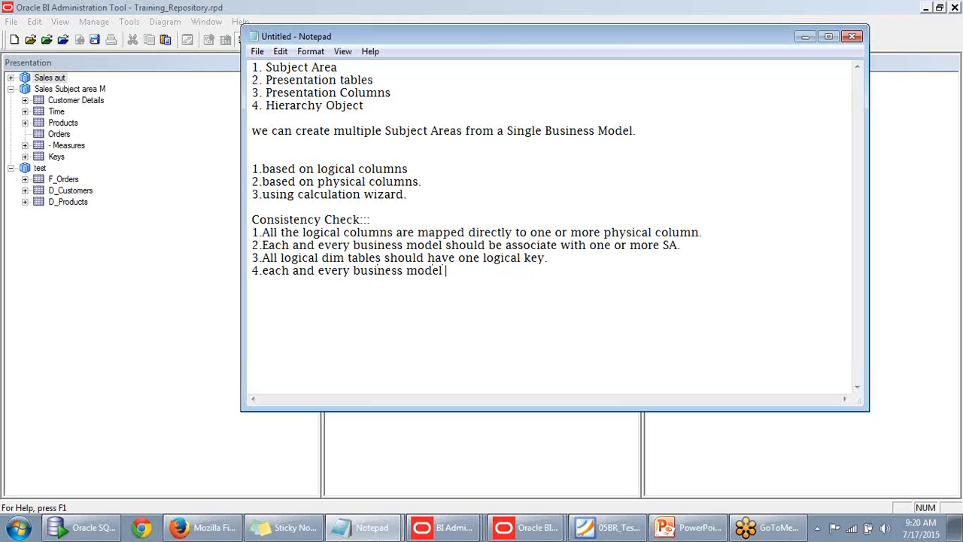
{"action": "type", "text": " must have aleas"}
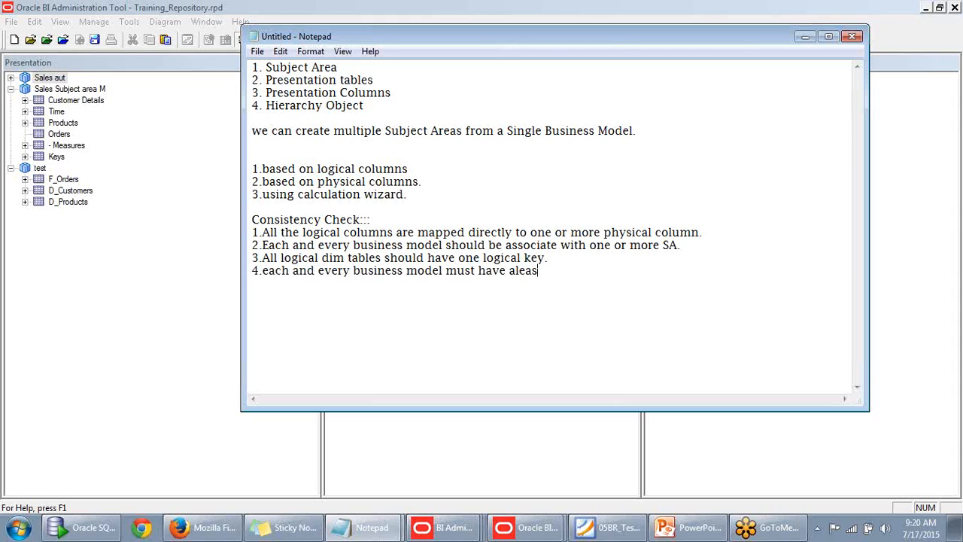
{"action": "key", "text": "BackSpace"}
{"action": "key", "text": "BackSpace"}
{"action": "key", "text": "BackSpace"}
{"action": "key", "text": "BackSpace"}
{"action": "type", "text": "tleast 2"}
{"action": "type", "text": "logical "}
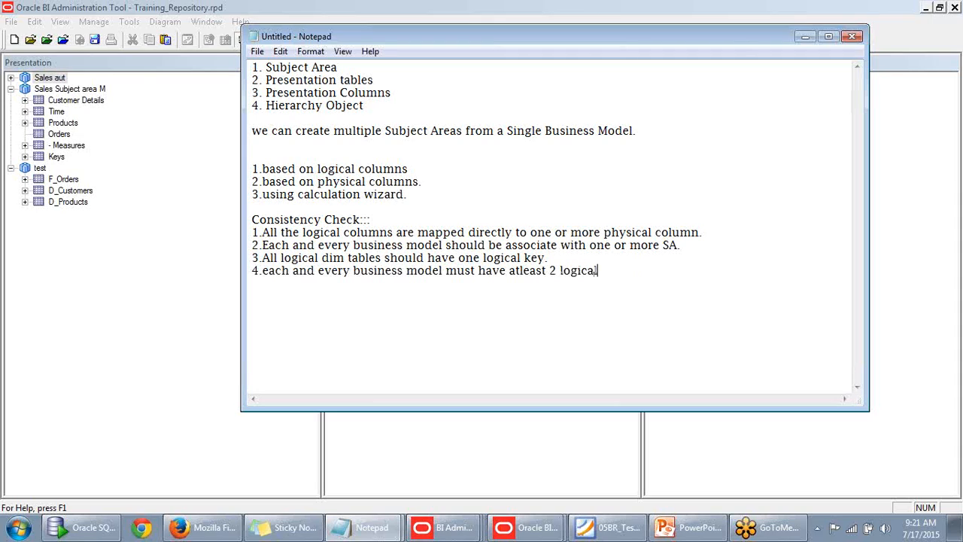
{"action": "type", "text": "tables"}
{"action": "type", "text": ". 1 fact and 1 "}
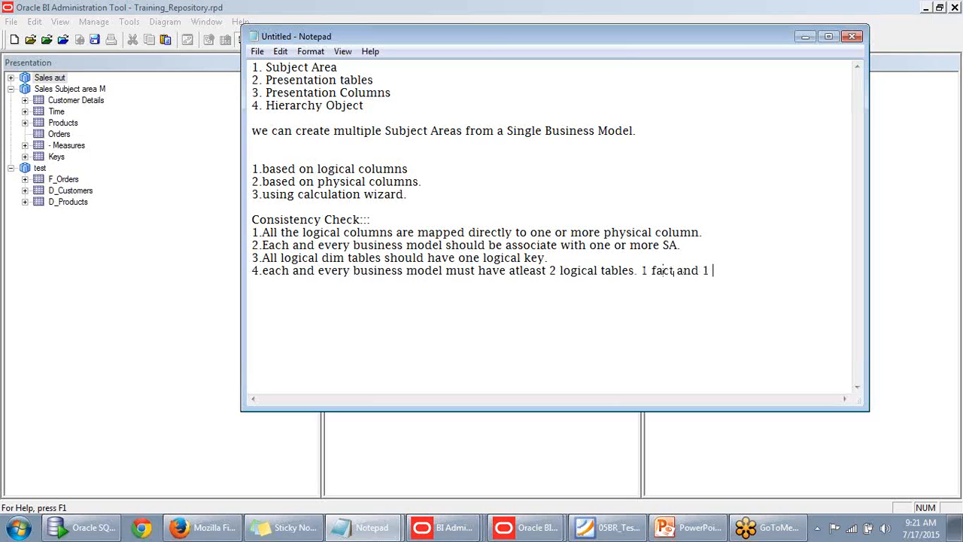
{"action": "type", "text": "dim"}
{"action": "left_click", "coordinate": [804, 43]}
Create a new business model named Test2 in the Business Model and Mapping layer
{"action": "right_click", "coordinate": [360, 321]}
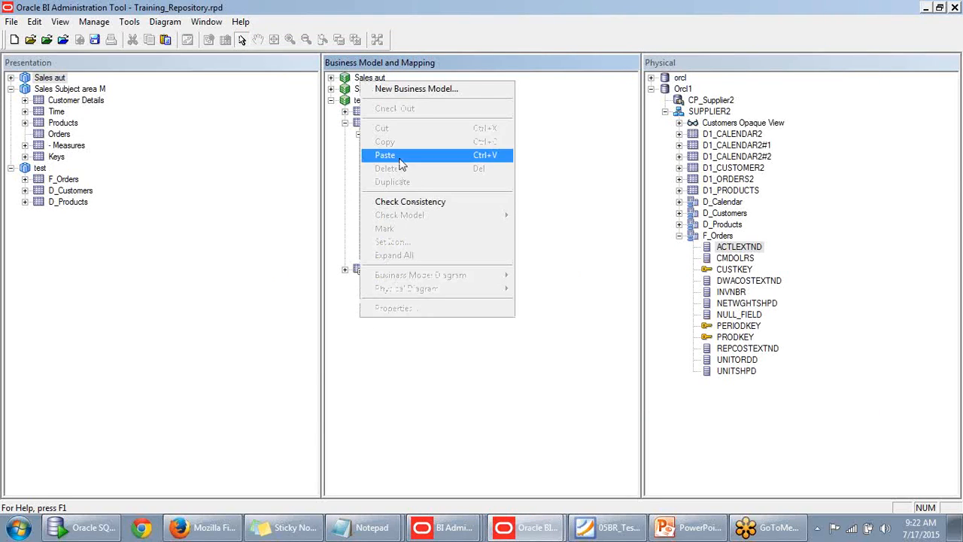
{"action": "left_click", "coordinate": [416, 89]}
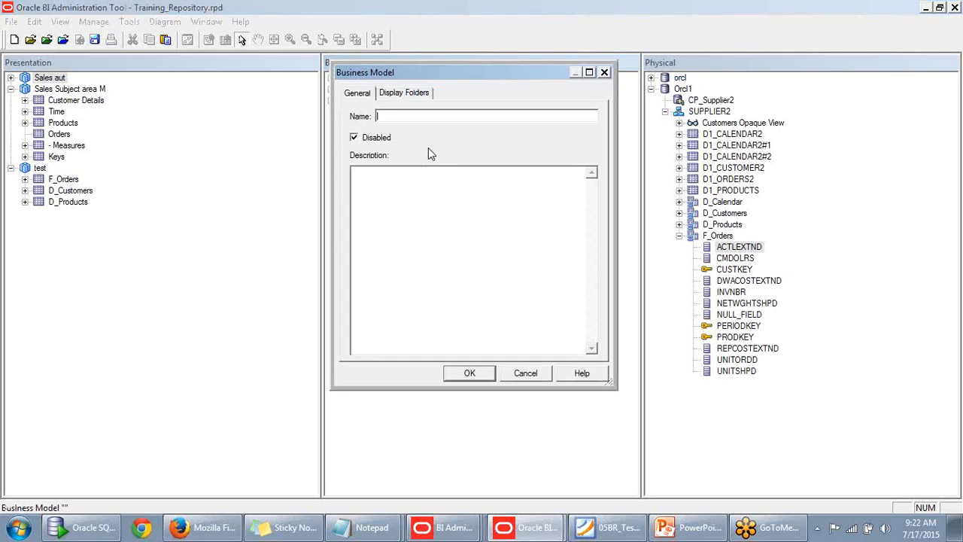
{"action": "type", "text": "Test2"}
{"action": "left_click", "coordinate": [479, 376]}
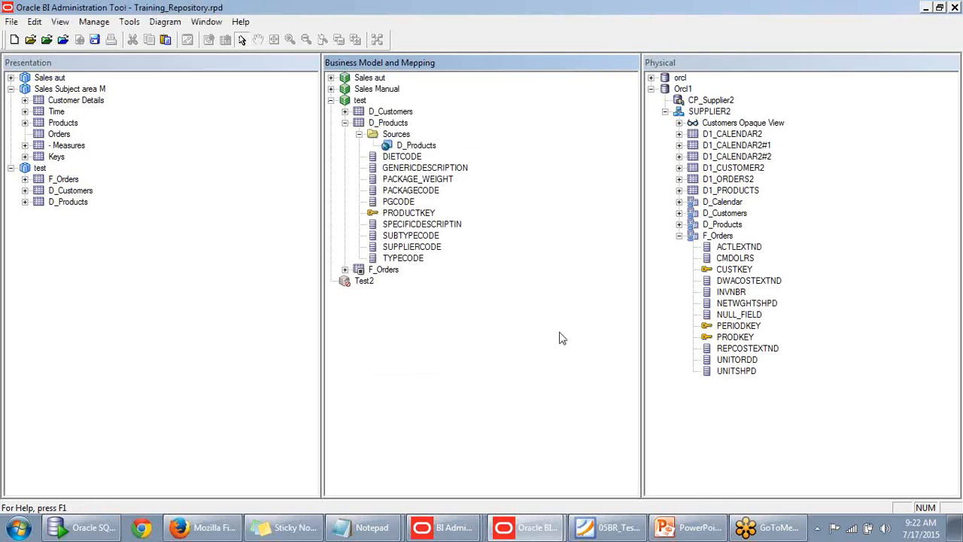
Add the physical table D_Customers to the Test2 business model and create a Test2 subject area from that model in the Presentation layer
{"action": "left_click", "coordinate": [679, 236]}
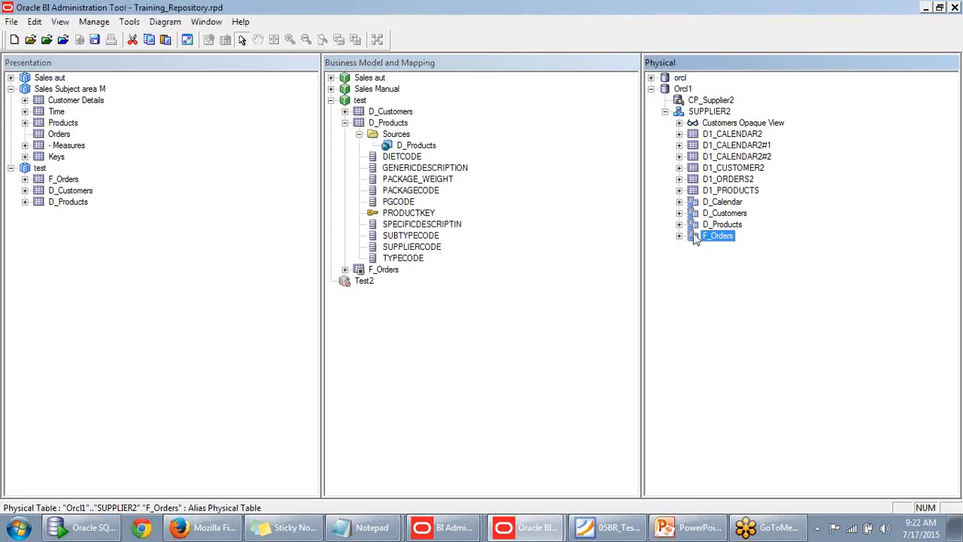
{"action": "left_click_drag", "start_coordinate": [703, 216], "coordinate": [71, 263]}
{"action": "left_click", "coordinate": [360, 331]}
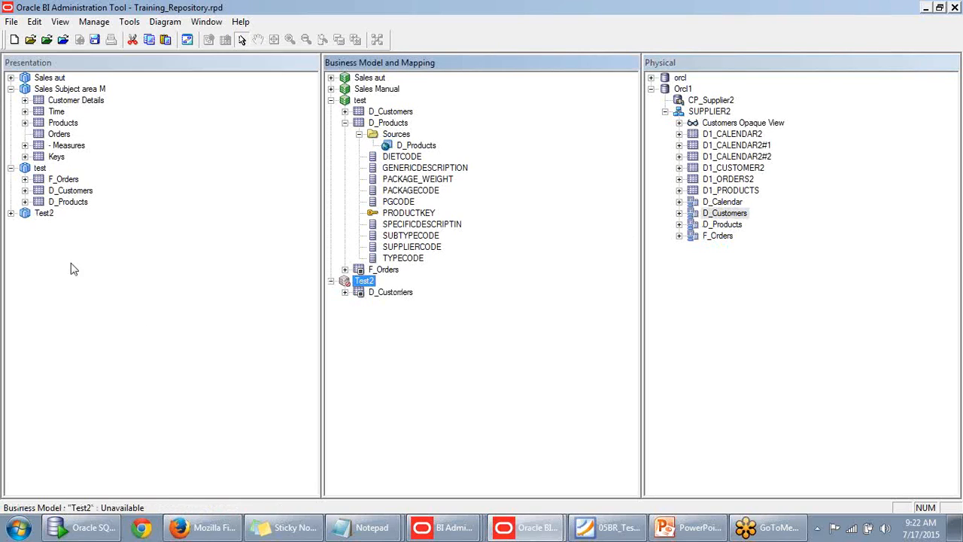
{"action": "left_click", "coordinate": [11, 214]}
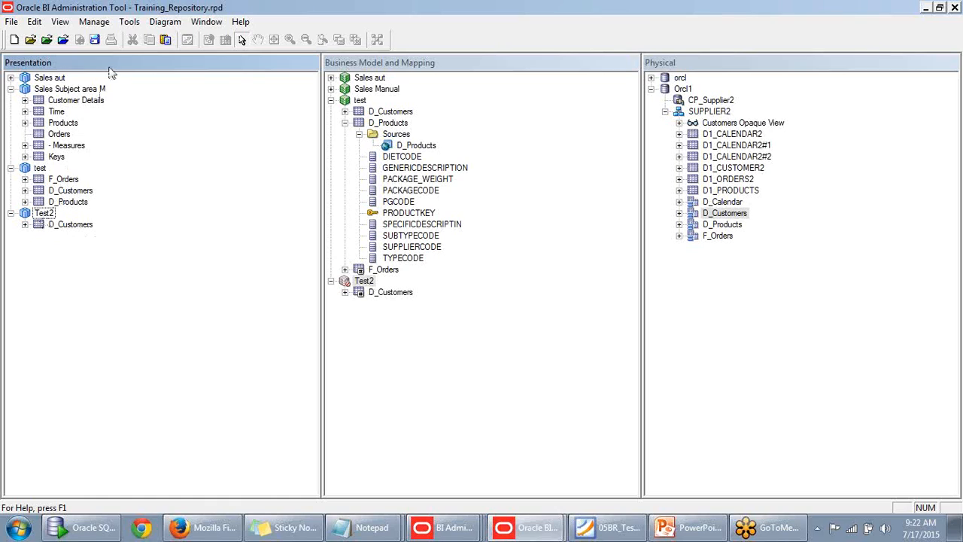
{"action": "left_click", "coordinate": [42, 215]}
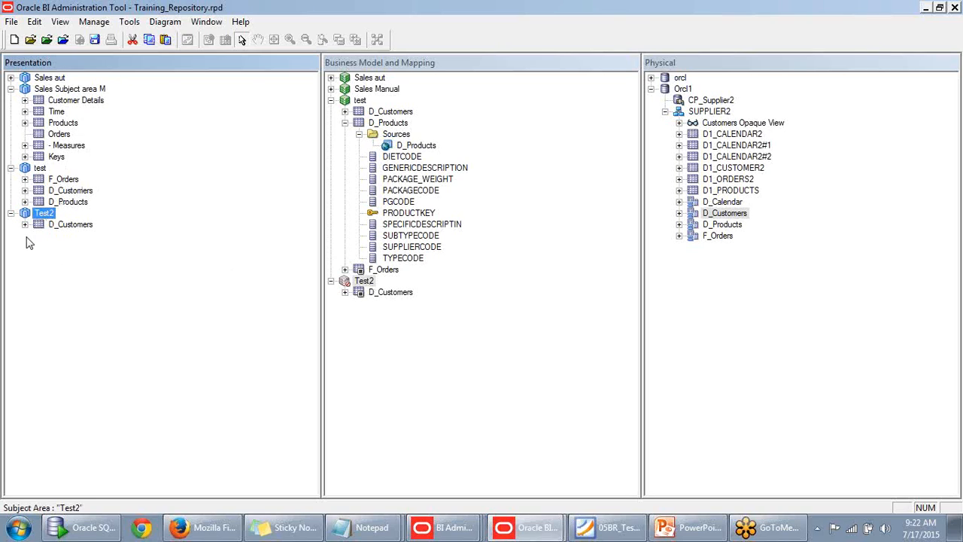
Run a global consistency check, review the message for the D_Customers logical table in Test2, and close the Consistency Check Manager
{"action": "left_click", "coordinate": [504, 359]}
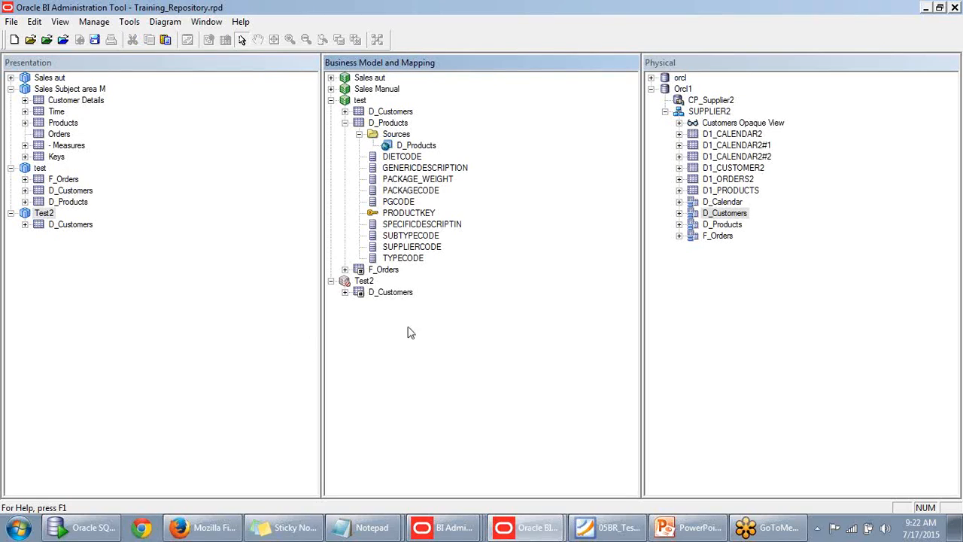
{"action": "left_click", "coordinate": [376, 295]}
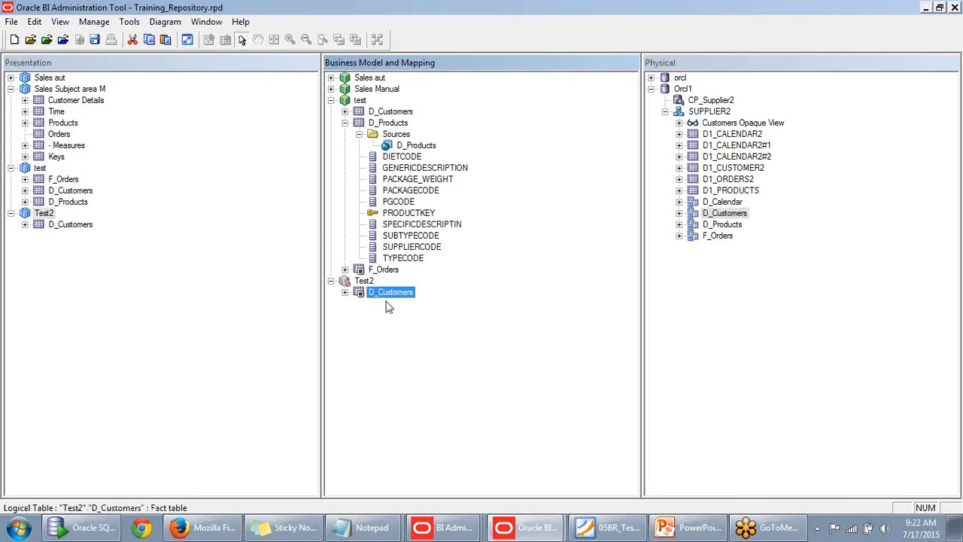
{"action": "key", "text": "ctrl+k"}
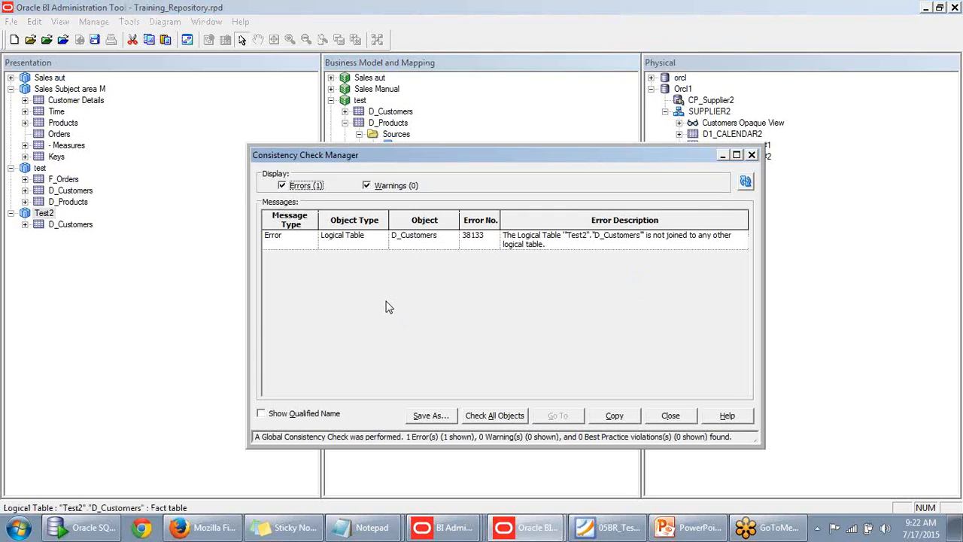
{"action": "left_click_drag", "start_coordinate": [553, 154], "coordinate": [590, 117]}
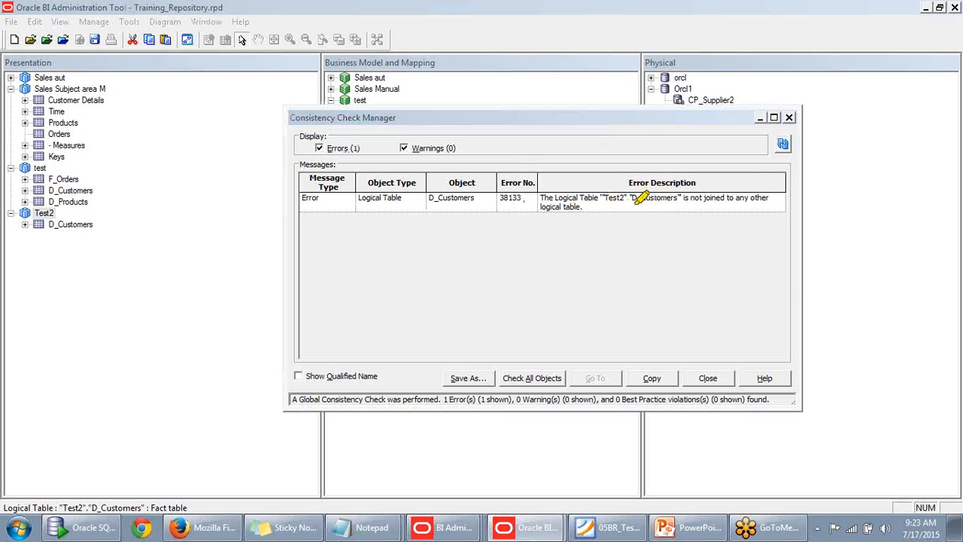
{"action": "left_click_drag", "start_coordinate": [632, 198], "coordinate": [690, 197]}
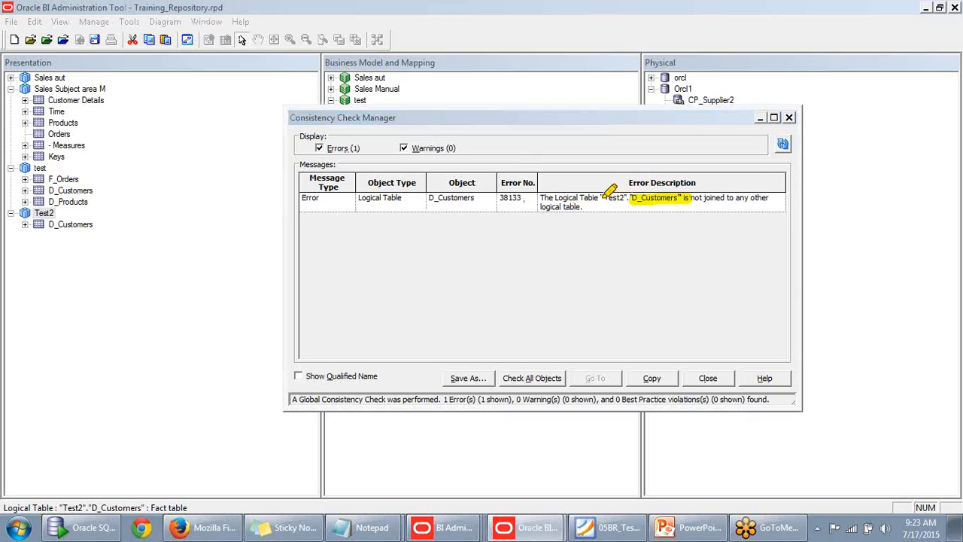
{"action": "left_click_drag", "start_coordinate": [601, 198], "coordinate": [629, 197]}
{"action": "left_click", "coordinate": [789, 117]}
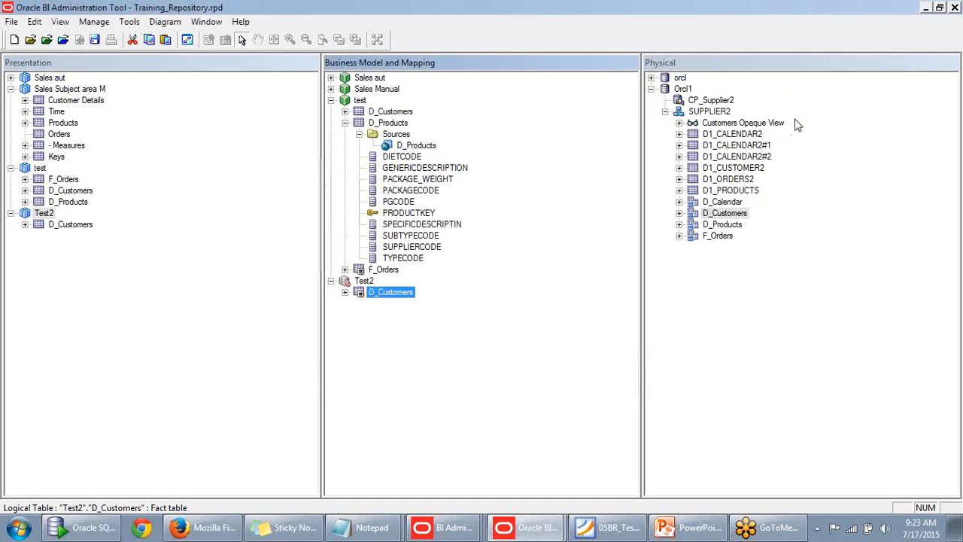
Duplicate the D_Customers logical table within the Test2 business model
{"action": "left_click", "coordinate": [388, 295]}
{"action": "right_click", "coordinate": [388, 297]}
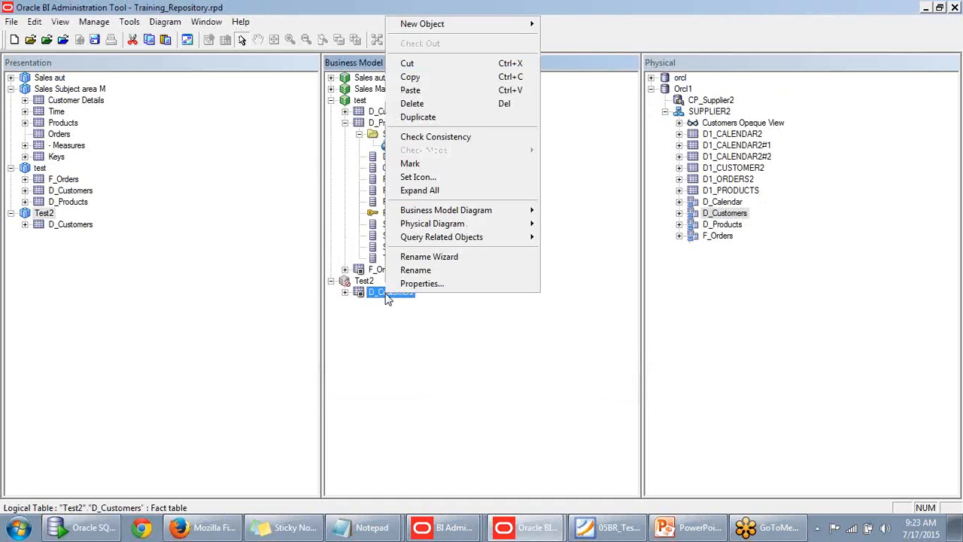
{"action": "left_click", "coordinate": [423, 118]}
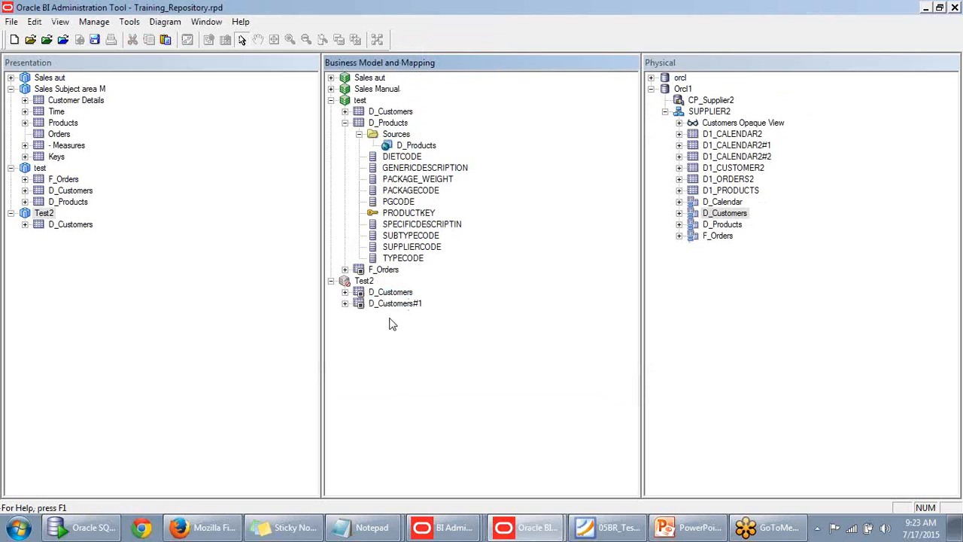
Join the D_Customers logical table to D_Customers#1 in the Test2 business model diagram, keeping the default join settings, and close the diagram
{"action": "left_click", "coordinate": [363, 281]}
{"action": "right_click", "coordinate": [363, 281]}
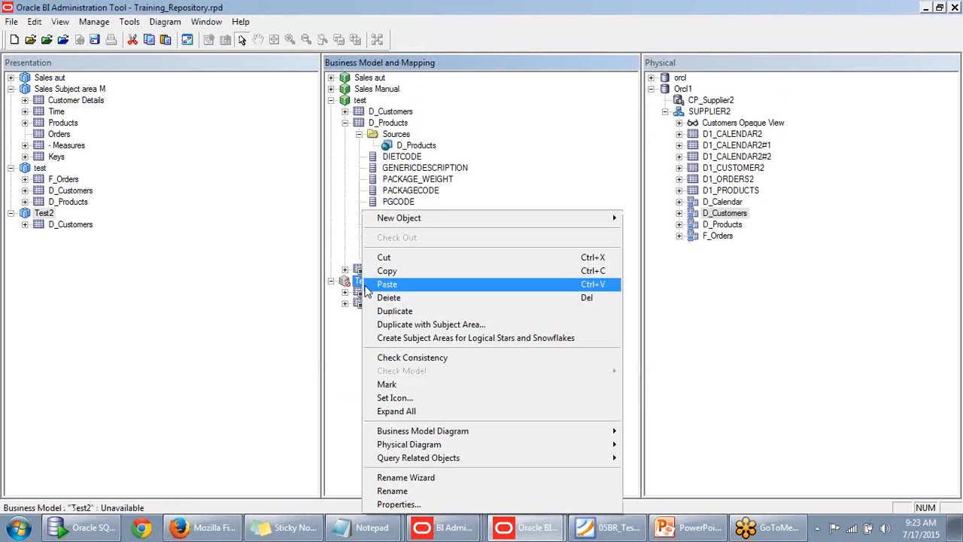
{"action": "mouse_move", "coordinate": [401, 432]}
{"action": "left_click", "coordinate": [305, 437]}
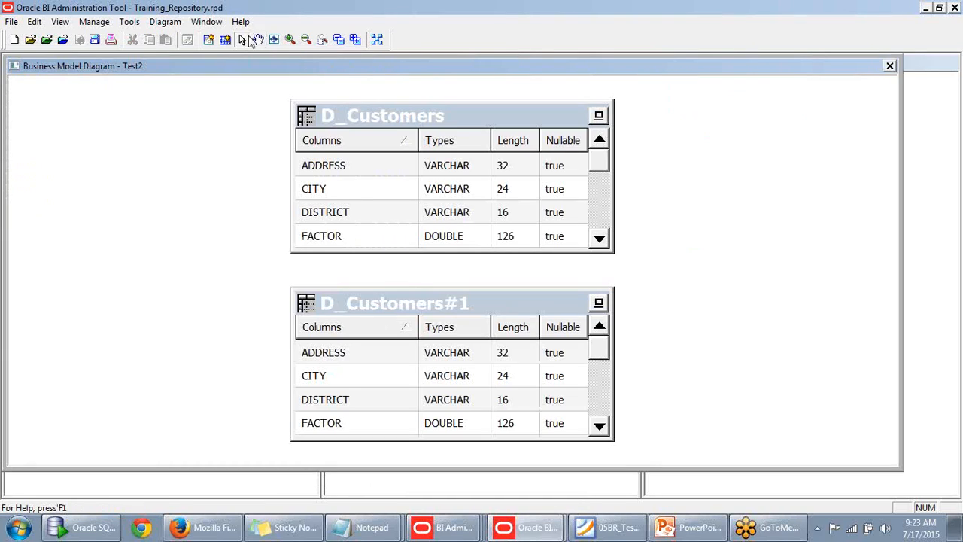
{"action": "left_click", "coordinate": [209, 40]}
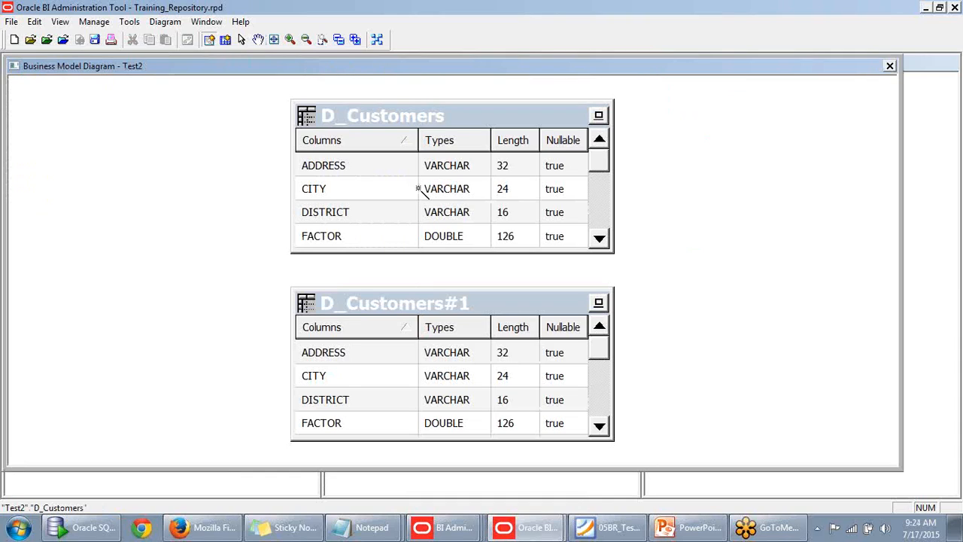
{"action": "left_click", "coordinate": [455, 243]}
{"action": "left_click", "coordinate": [473, 314]}
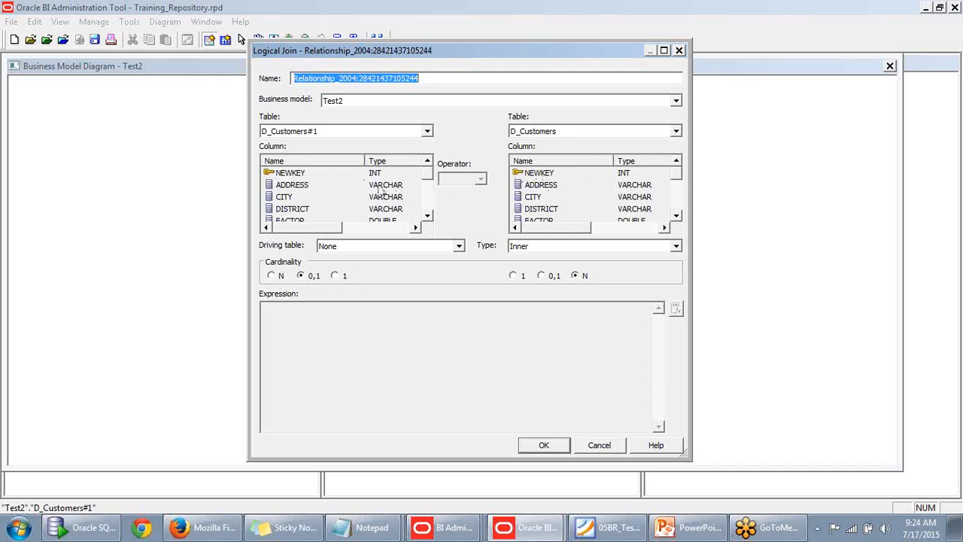
{"action": "left_click", "coordinate": [554, 447]}
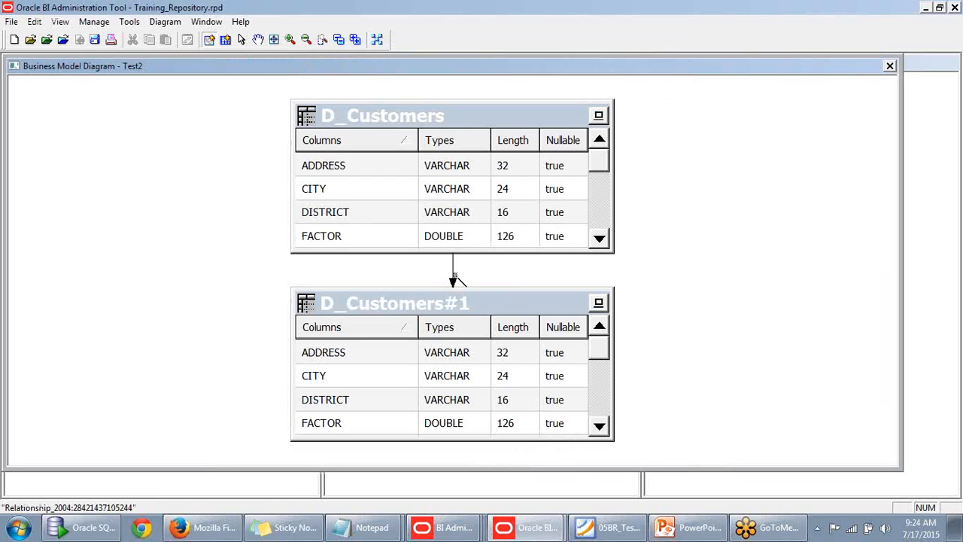
{"action": "left_click", "coordinate": [890, 66]}
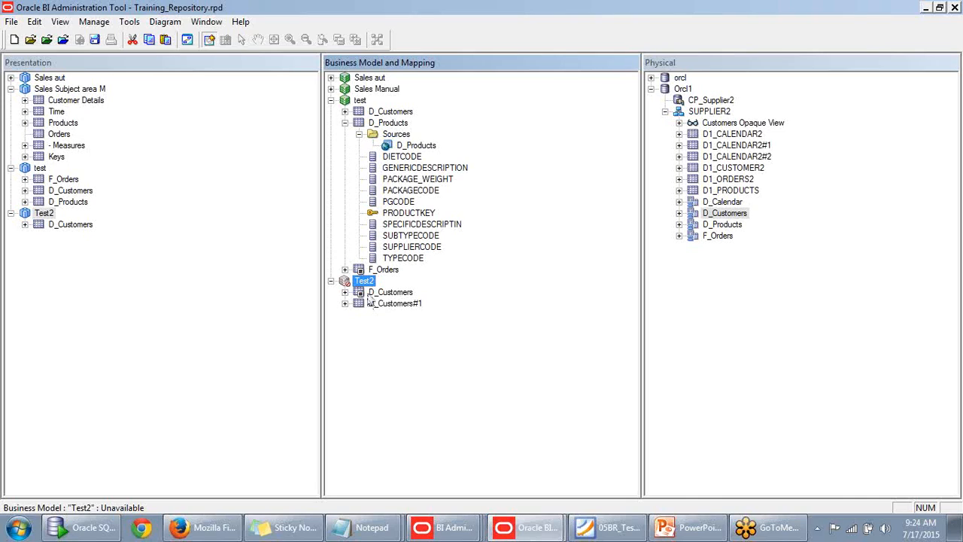
Examine the D_Customers and D_Customers#1 logical tables in Test2, including the columns and logical key of D_Customers
{"action": "left_click", "coordinate": [362, 294]}
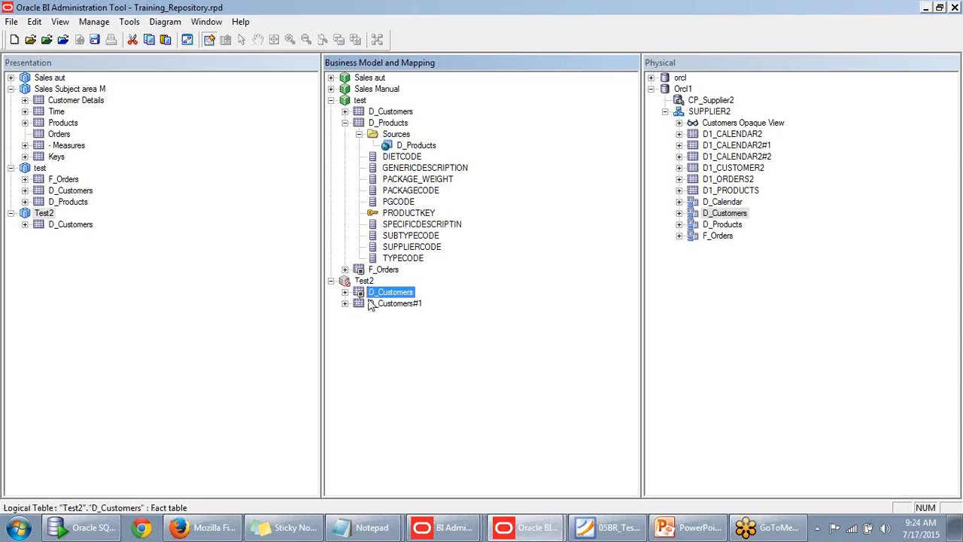
{"action": "left_click", "coordinate": [380, 305]}
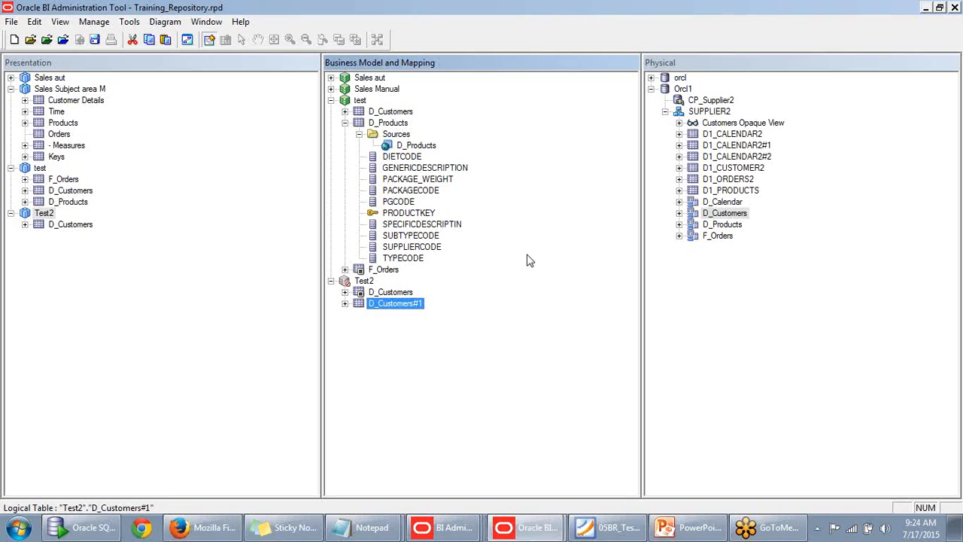
{"action": "left_click", "coordinate": [389, 293]}
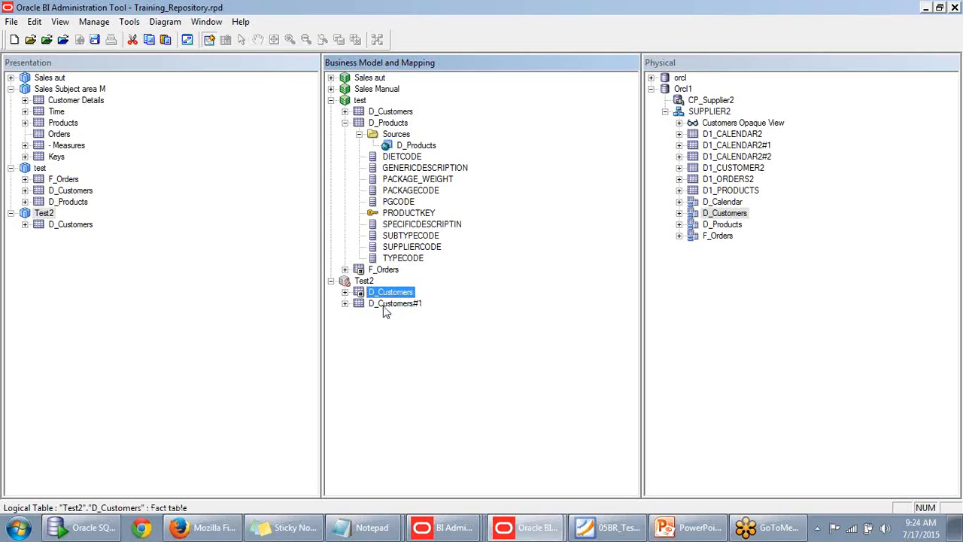
{"action": "left_click", "coordinate": [384, 304]}
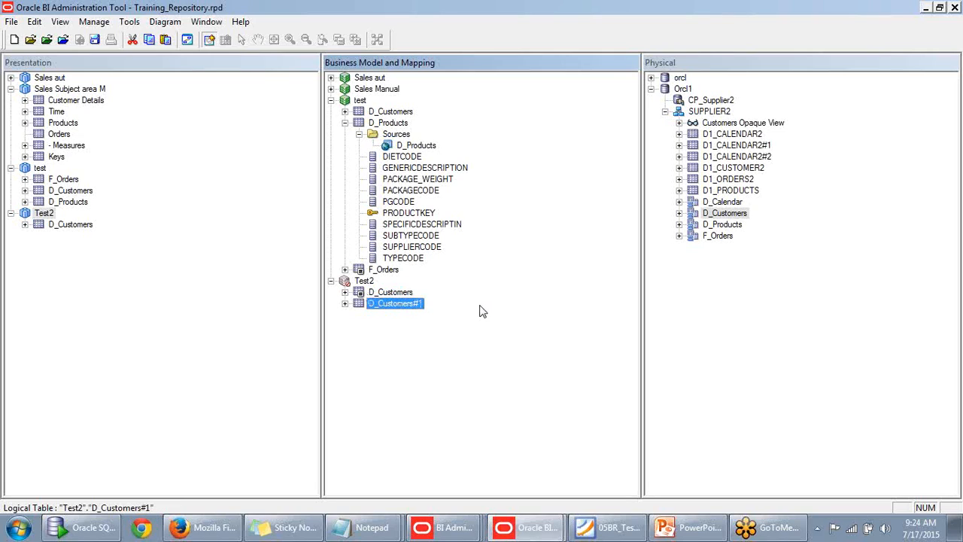
{"action": "left_click", "coordinate": [398, 293]}
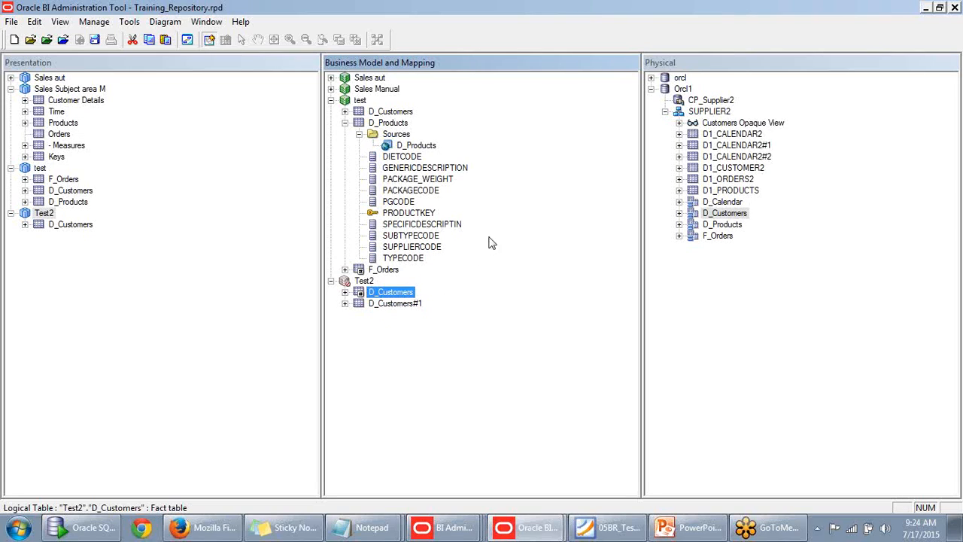
{"action": "left_click", "coordinate": [344, 292]}
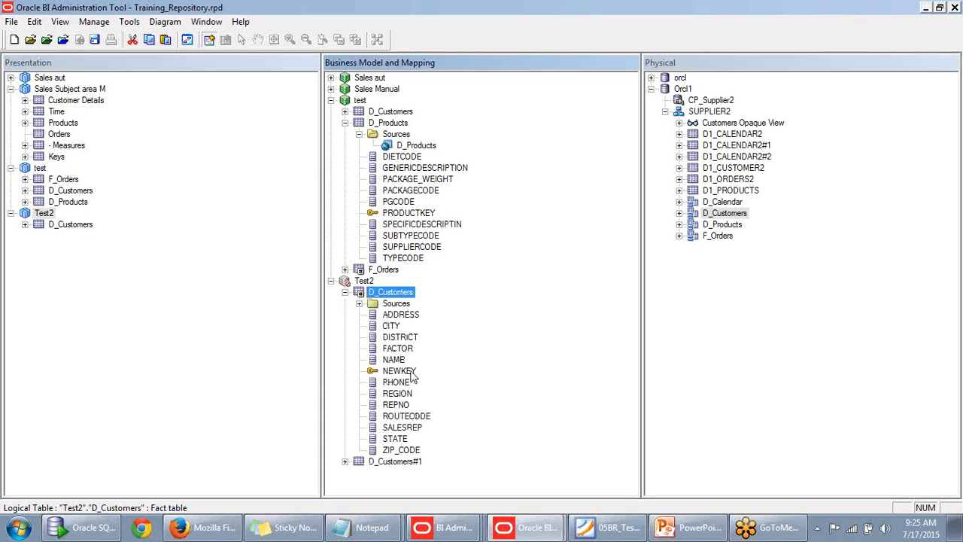
{"action": "left_click", "coordinate": [345, 292]}
{"action": "left_click", "coordinate": [345, 292]}
{"action": "left_click", "coordinate": [346, 292]}
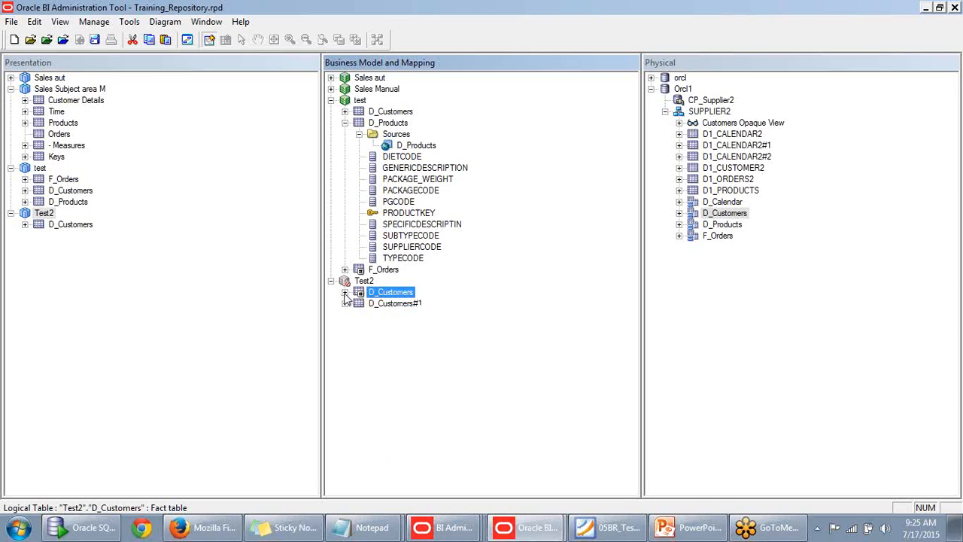
{"action": "left_click", "coordinate": [397, 307]}
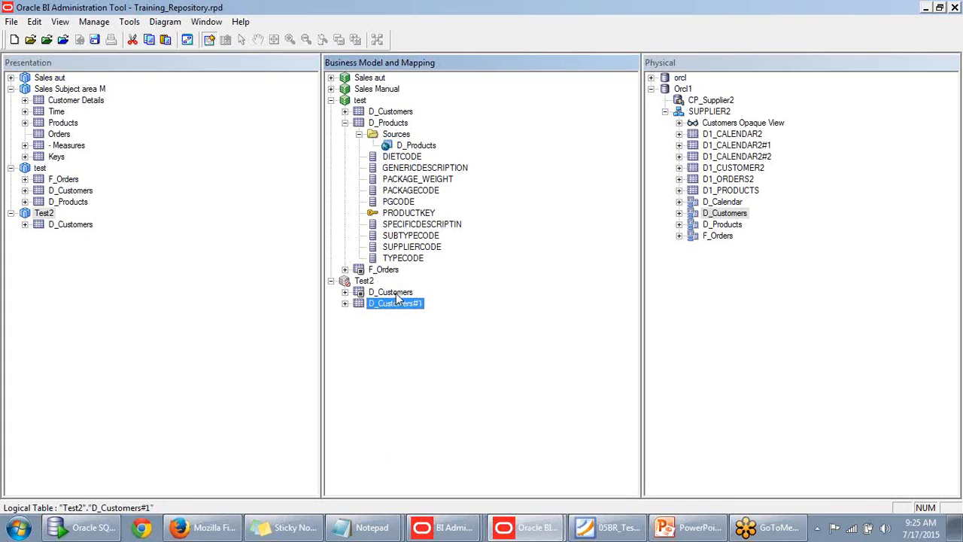
{"action": "left_click", "coordinate": [397, 295]}
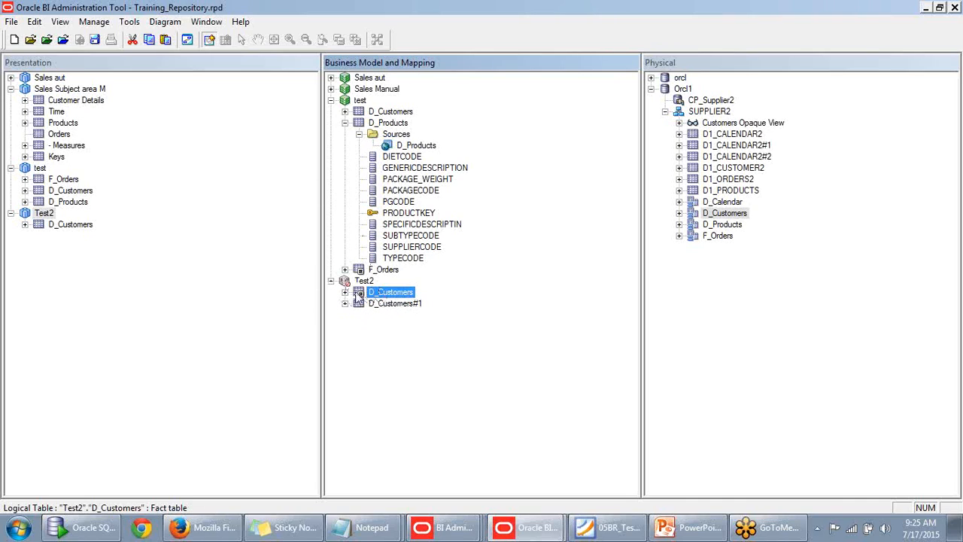
{"action": "left_click", "coordinate": [385, 304]}
{"action": "left_click", "coordinate": [384, 345]}
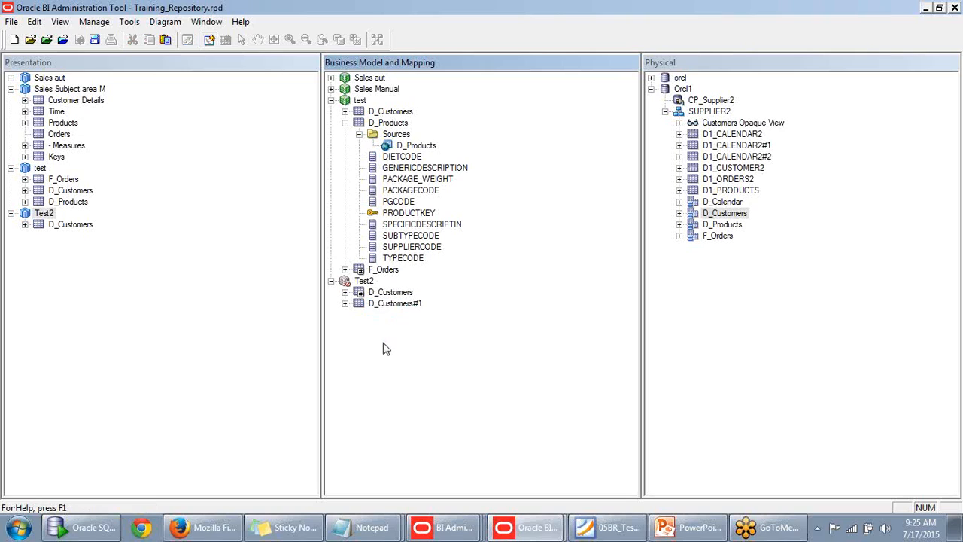
Run a global consistency check and mark the Test2 business model as available for queries
{"action": "key", "text": "ctrl+k"}
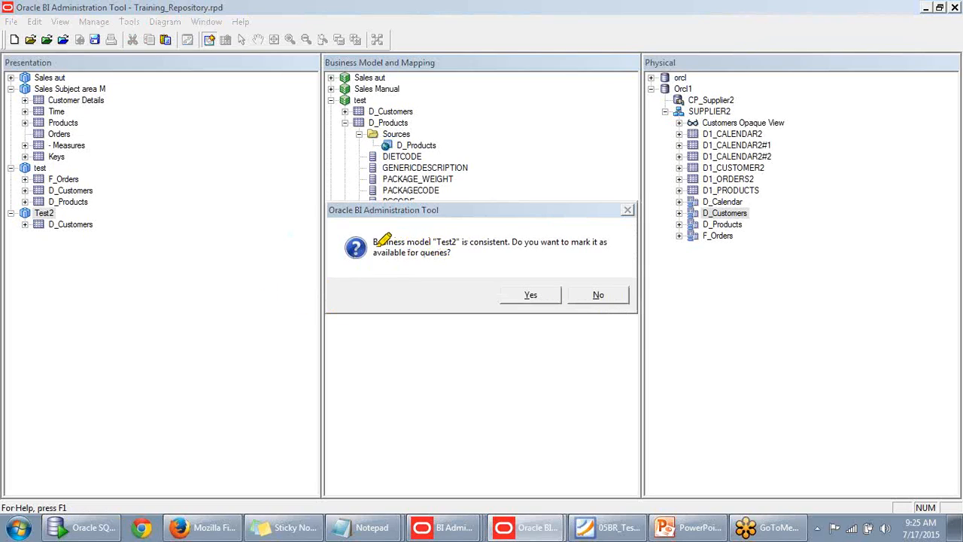
{"action": "left_click_drag", "start_coordinate": [376, 245], "coordinate": [511, 243]}
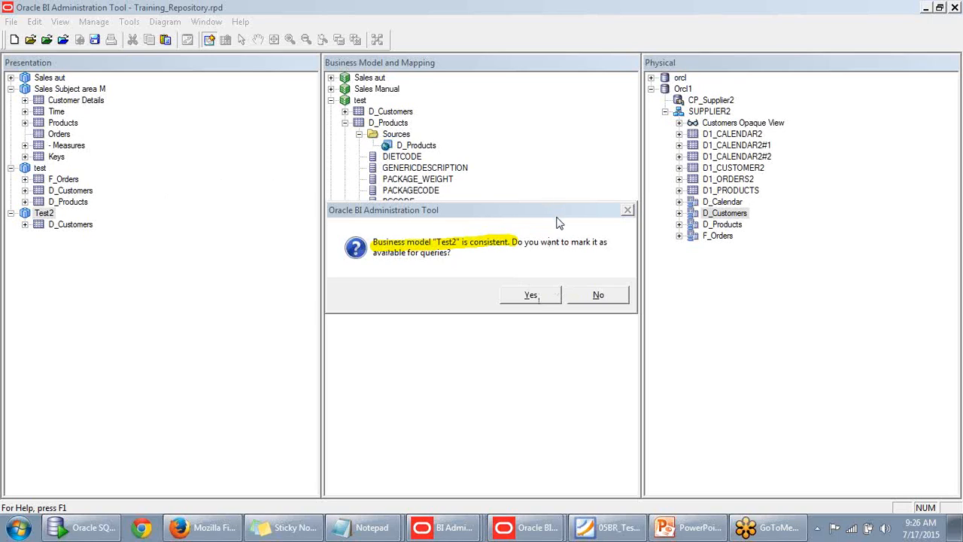
{"action": "left_click", "coordinate": [530, 295]}
{"action": "left_click", "coordinate": [610, 294]}
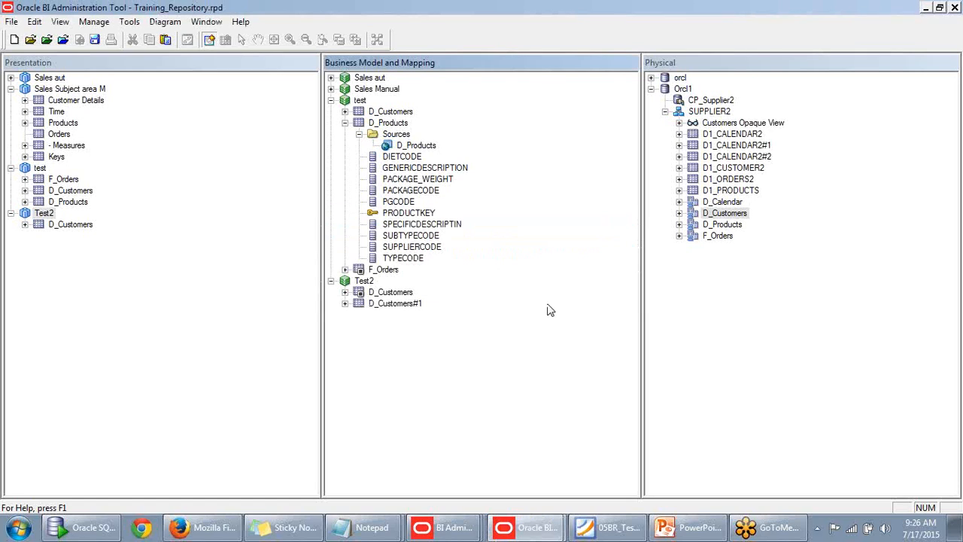
Switch to the untitled Notepad notes, end rule 4 with a period and a new line, and return to the two Test2 logical tables
{"action": "left_click", "coordinate": [362, 526]}
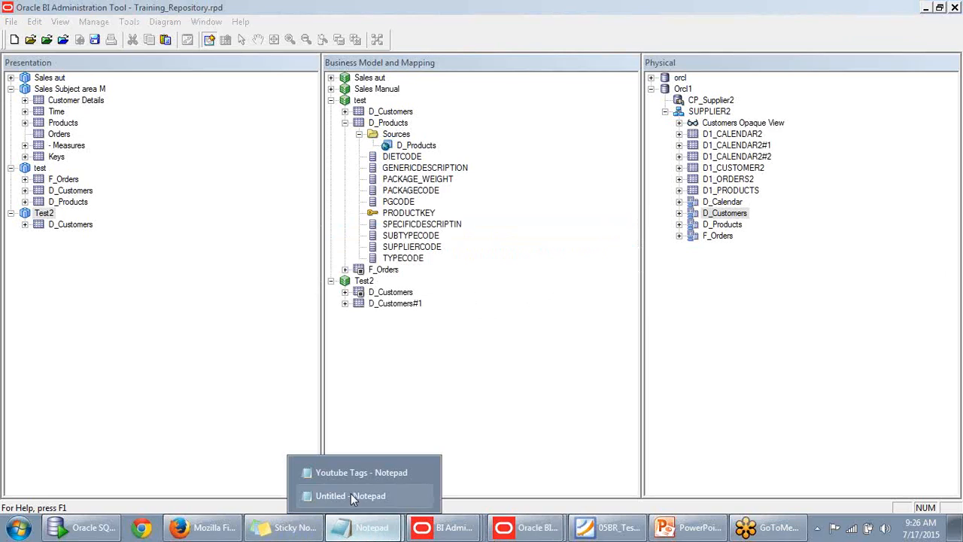
{"action": "left_click", "coordinate": [351, 495]}
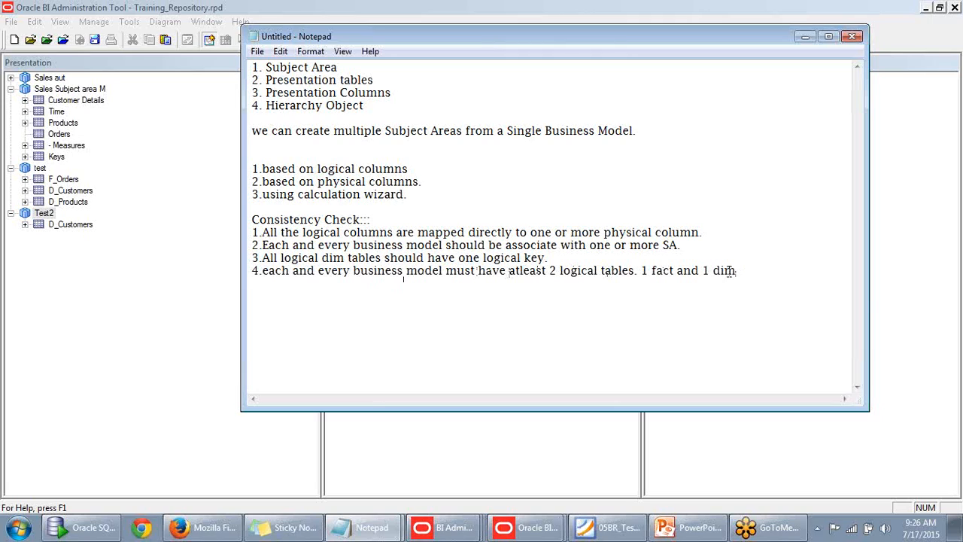
{"action": "type", "text": "."}
{"action": "key", "text": "Return"}
{"action": "left_click_drag", "start_coordinate": [621, 36], "coordinate": [881, 106]}
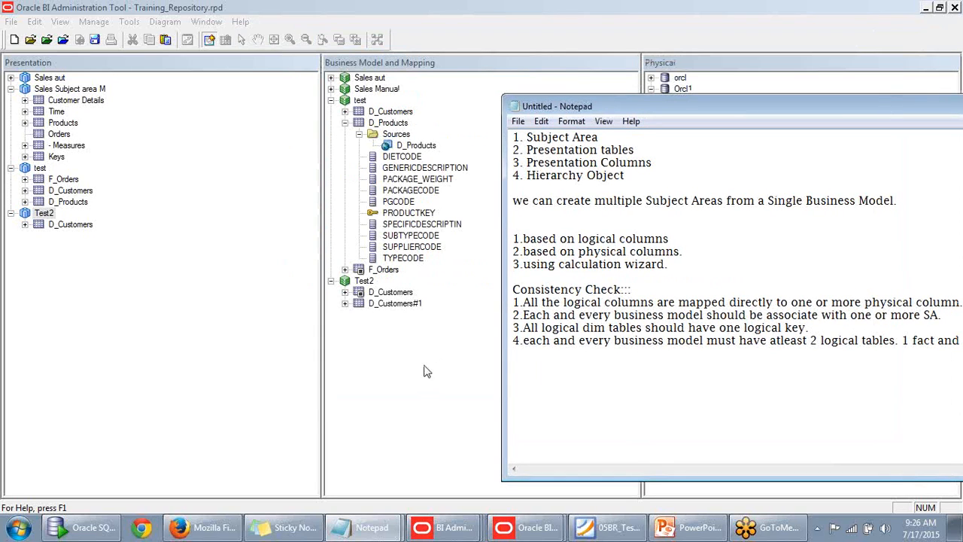
{"action": "left_click", "coordinate": [401, 294]}
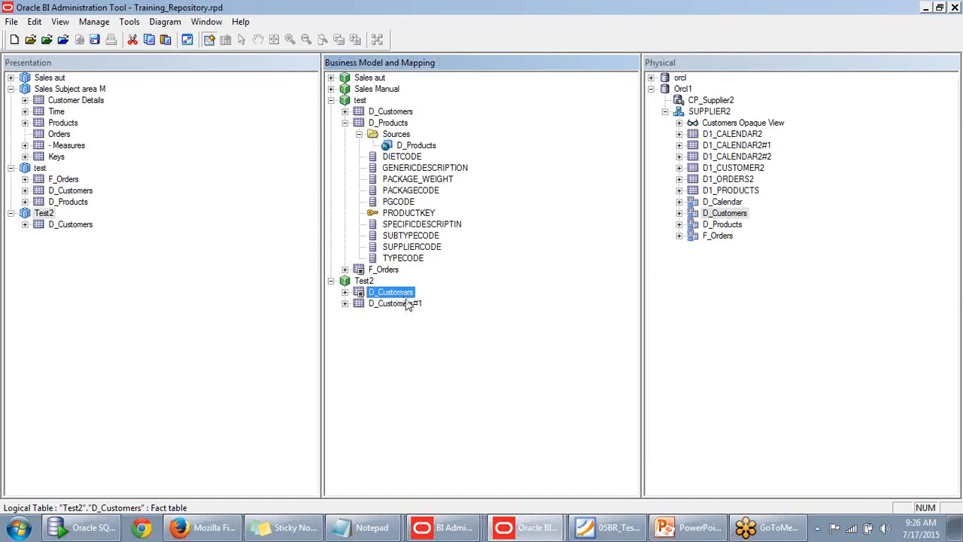
{"action": "left_click", "coordinate": [406, 305]}
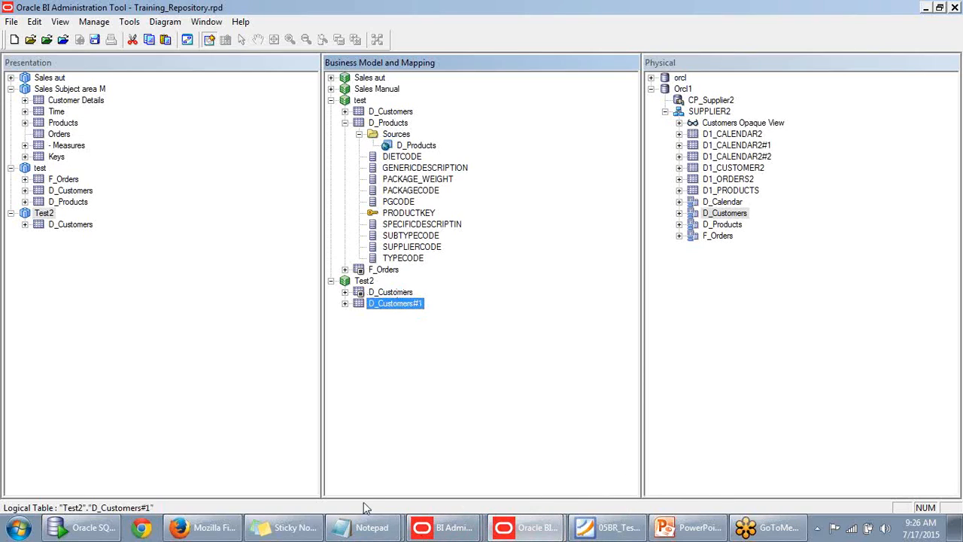
Add the line "5.Each log table in BM must be joined to someother table." to the untitled Notepad notes and minimize them
{"action": "left_click", "coordinate": [361, 527]}
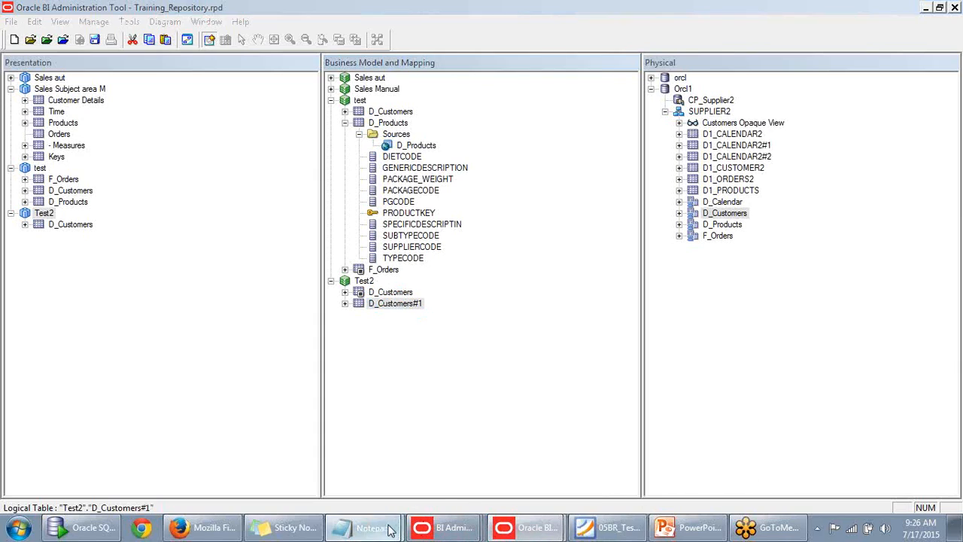
{"action": "left_click", "coordinate": [351, 495]}
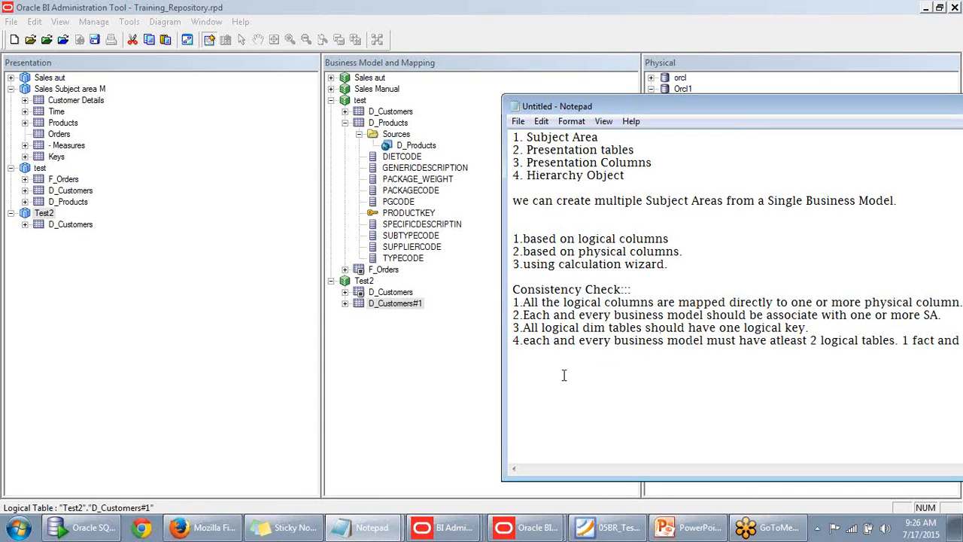
{"action": "type", "text": "5.Ea"}
{"action": "type", "text": "chbm"}
{"action": "key", "text": "BackSpace"}
{"action": "key", "text": "BackSpace"}
{"action": "type", "text": "logi table in BM must"}
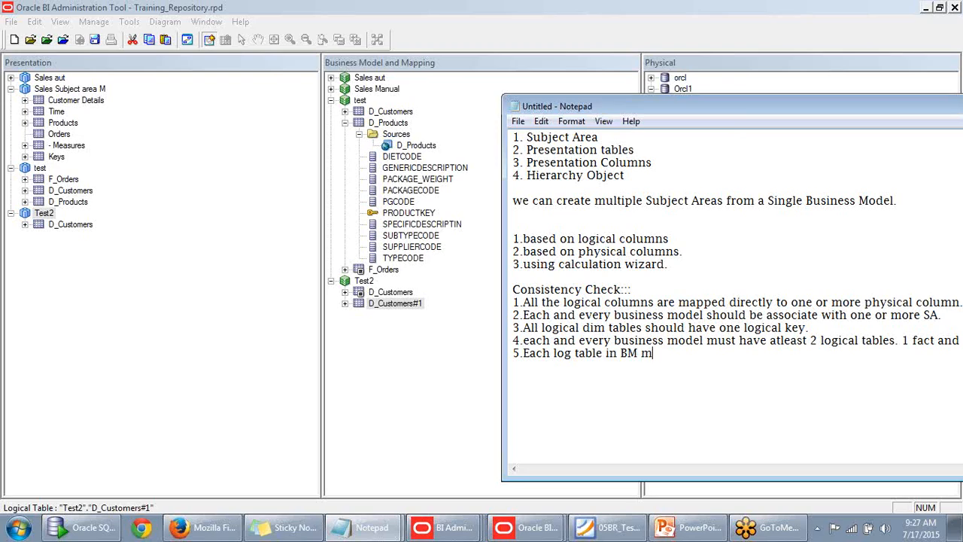
{"action": "type", "text": "be joined to  s"}
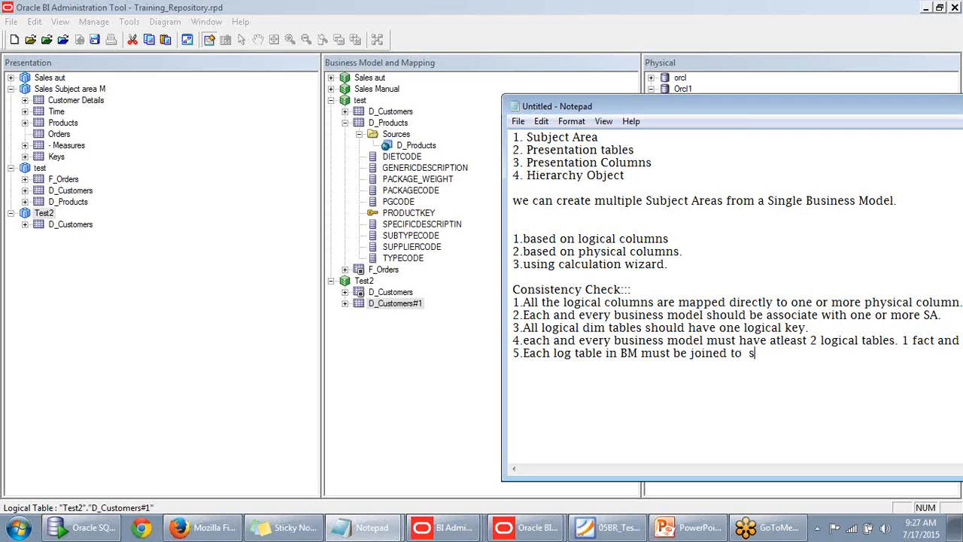
{"action": "key", "text": "BackSpace"}
{"action": "key", "text": "BackSpace"}
{"action": "type", "text": "someother table."}
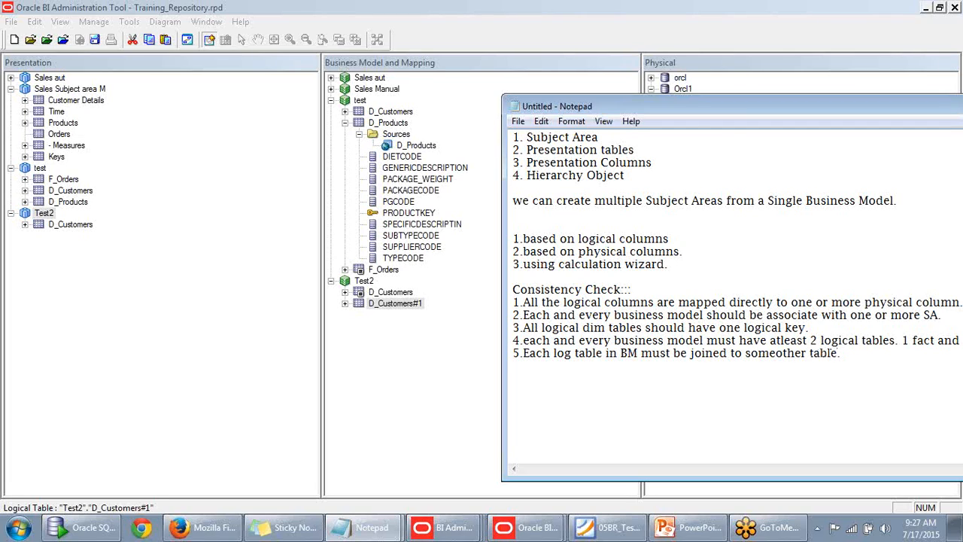
{"action": "left_click_drag", "start_coordinate": [794, 115], "coordinate": [535, 149]}
{"action": "left_click", "coordinate": [807, 136]}
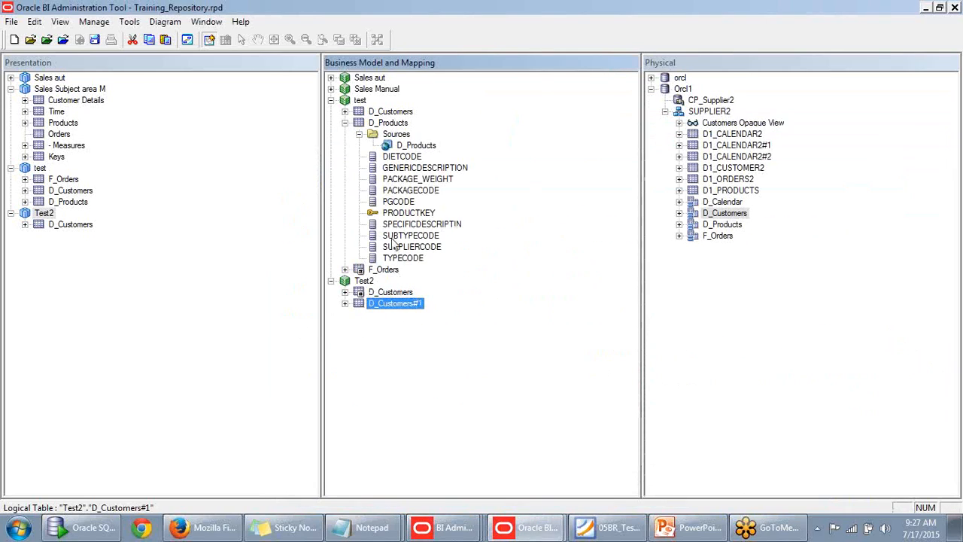
Review the five consistency check rules in the untitled Notepad notes and return to the Oracle BI Administration Tool
{"action": "left_click", "coordinate": [399, 294]}
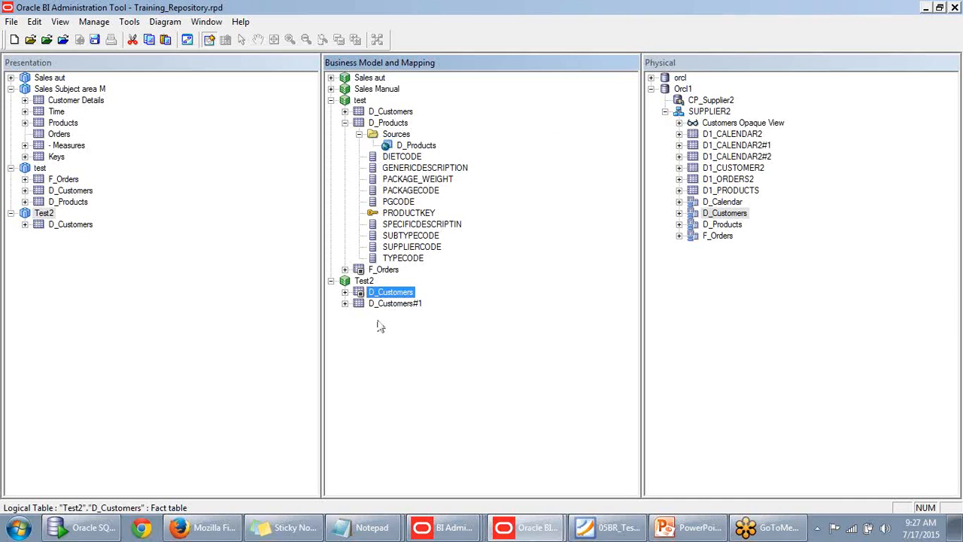
{"action": "left_click", "coordinate": [372, 526]}
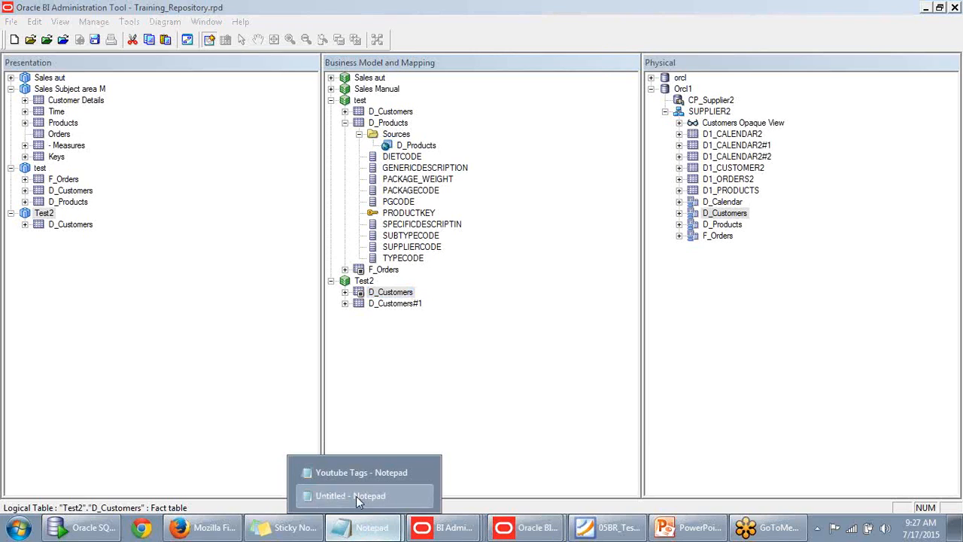
{"action": "left_click", "coordinate": [356, 495]}
{"action": "left_click_drag", "start_coordinate": [541, 140], "coordinate": [458, 53]}
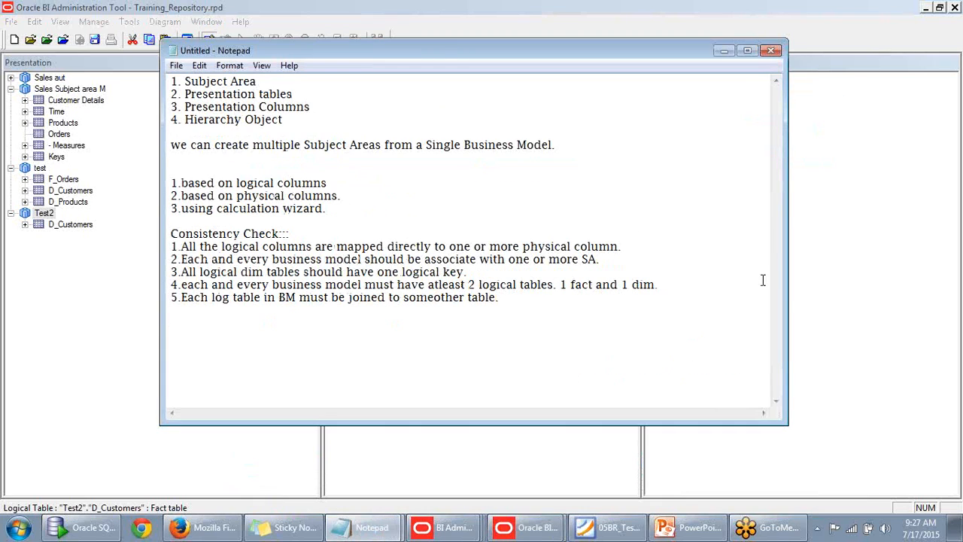
{"action": "left_click_drag", "start_coordinate": [610, 56], "coordinate": [473, 33]}
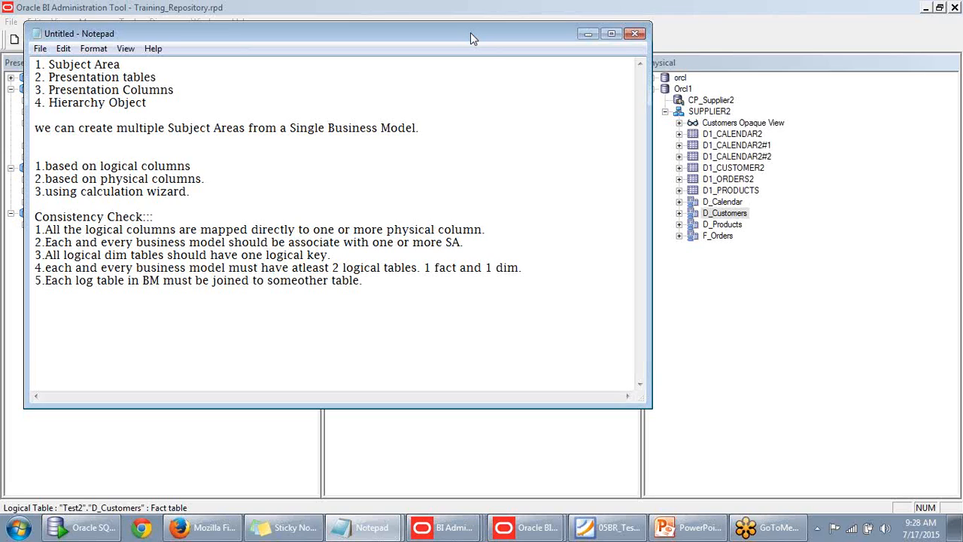
{"action": "left_click", "coordinate": [679, 231]}
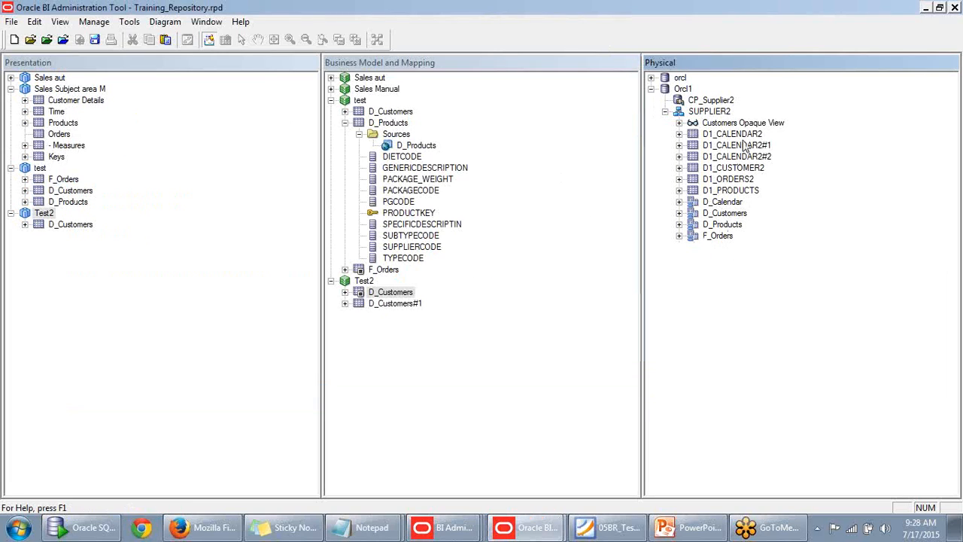
Display the physical diagram with all joins for D_Calendar, D_Customers, D_Products and F_Orders in the SUPPLIER2 schema
{"action": "left_click", "coordinate": [719, 201]}
{"action": "left_click", "coordinate": [720, 235], "text": "shift"}
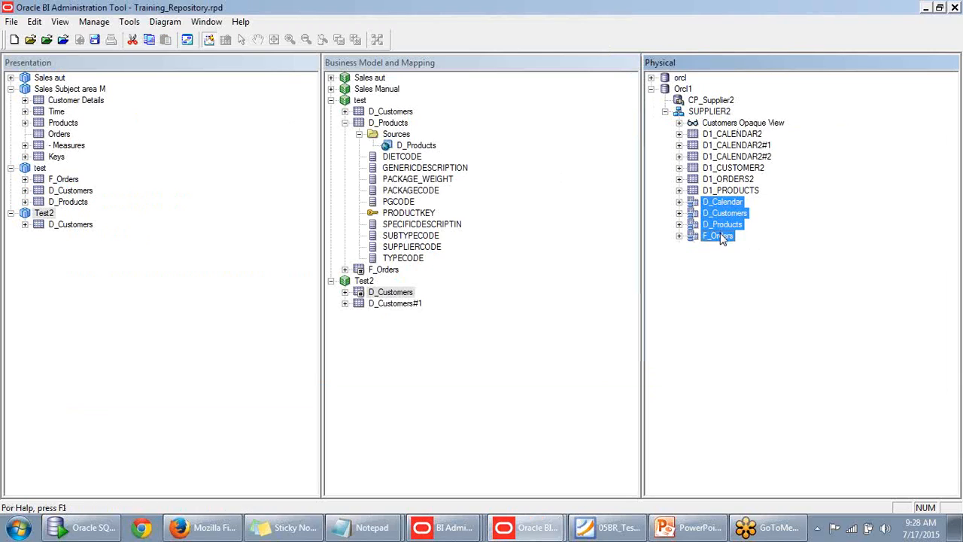
{"action": "right_click", "coordinate": [721, 234]}
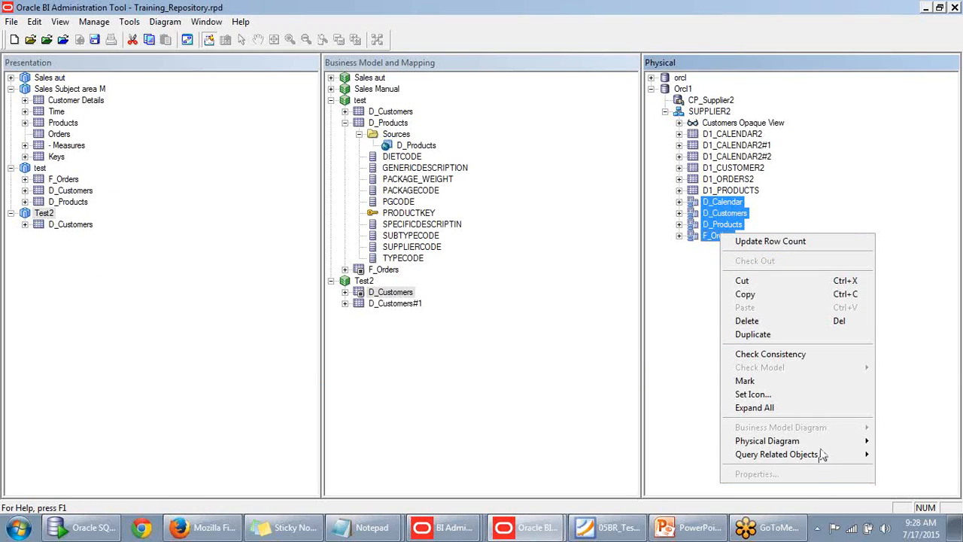
{"action": "mouse_move", "coordinate": [824, 442]}
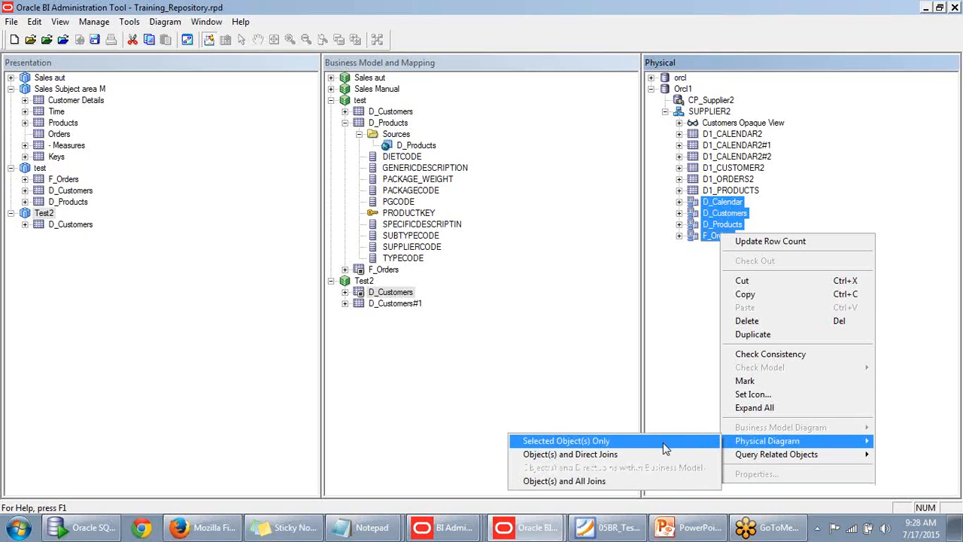
{"action": "left_click", "coordinate": [639, 479]}
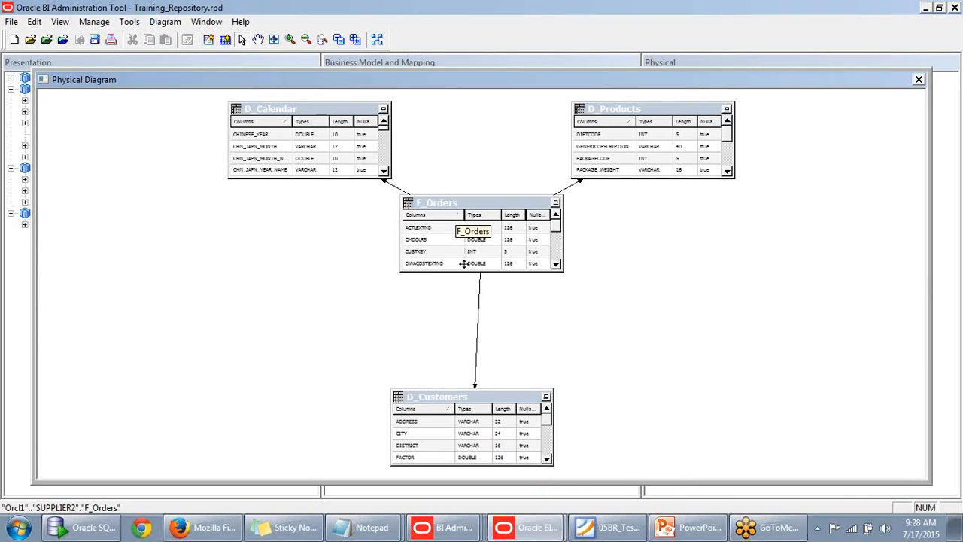
Try to join D_Customers to F_Orders on ADDRESS = CUSTKEY in their physical foreign key
{"action": "double_click", "coordinate": [481, 319]}
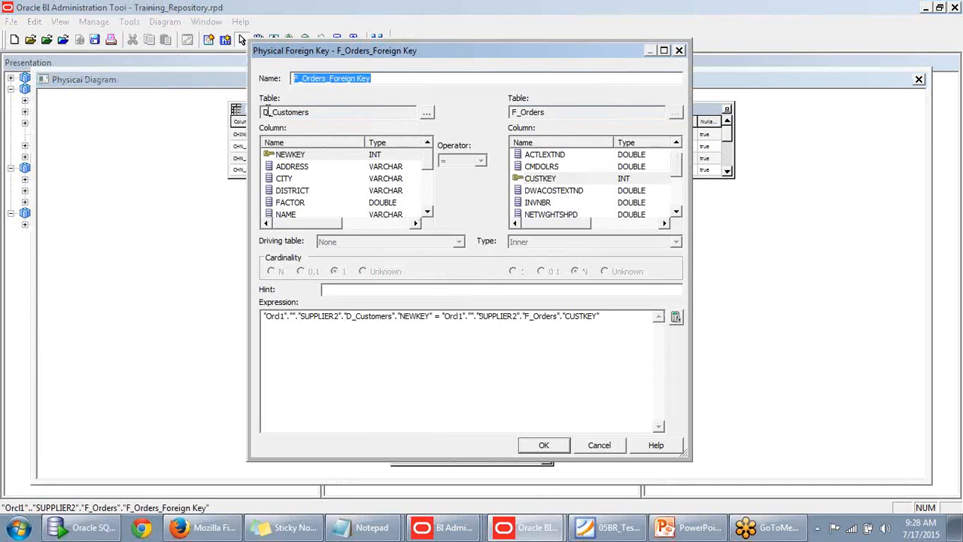
{"action": "left_click", "coordinate": [293, 156]}
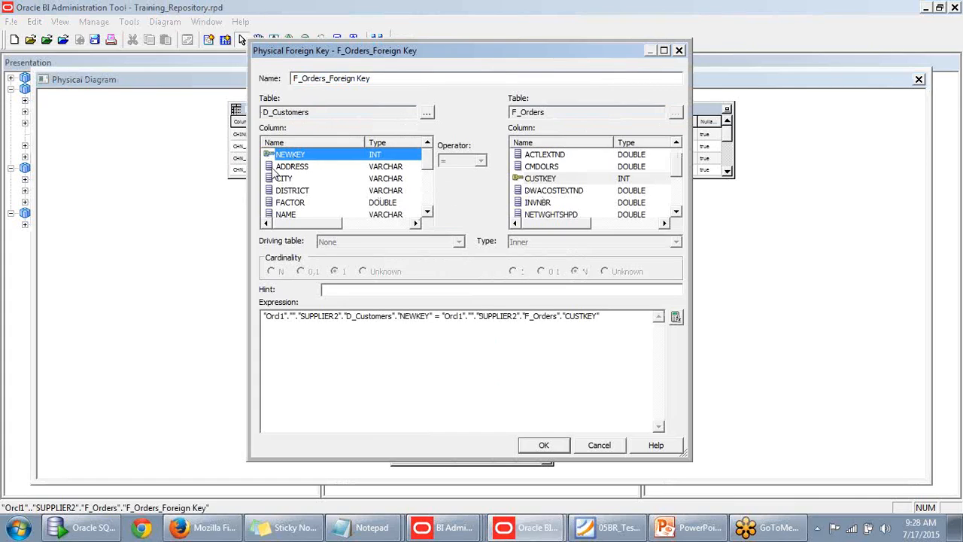
{"action": "left_click", "coordinate": [285, 169]}
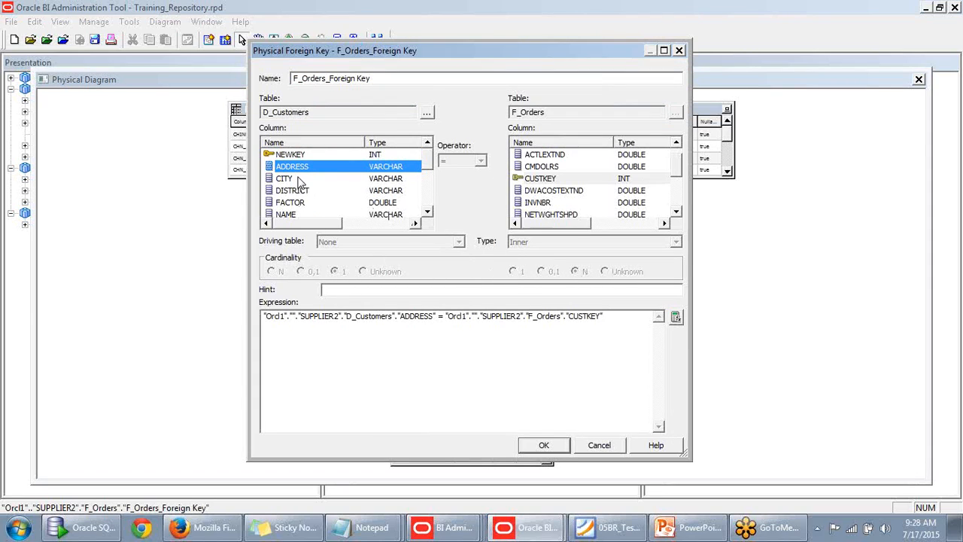
{"action": "left_click", "coordinate": [545, 445]}
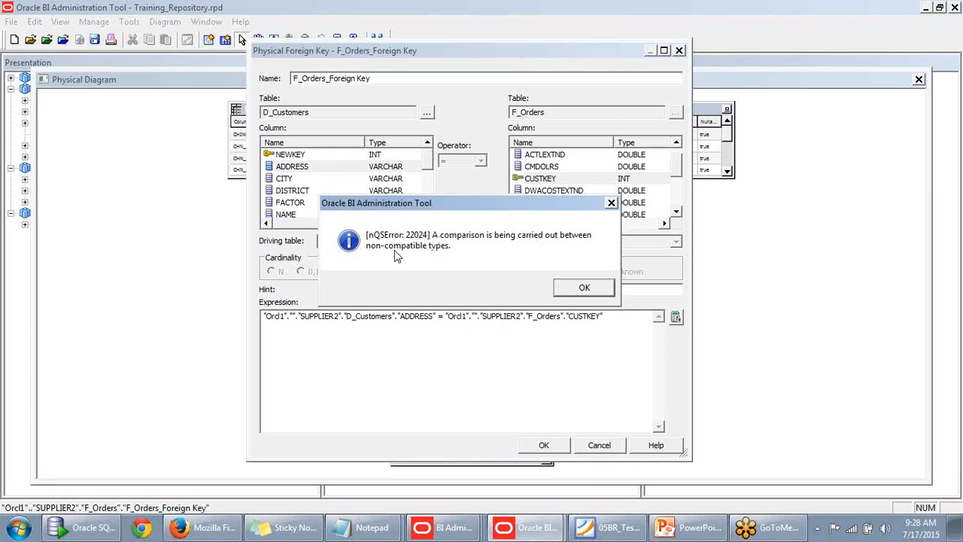
{"action": "left_click", "coordinate": [584, 291]}
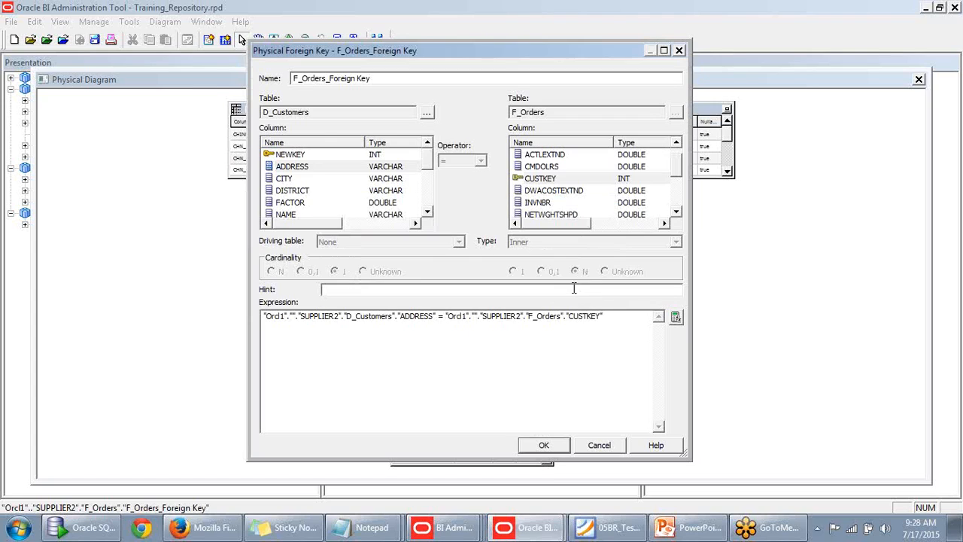
Set the physical foreign key between D_Customers and F_Orders to NEWKEY = PERIODKEY and save it
{"action": "left_click", "coordinate": [317, 156]}
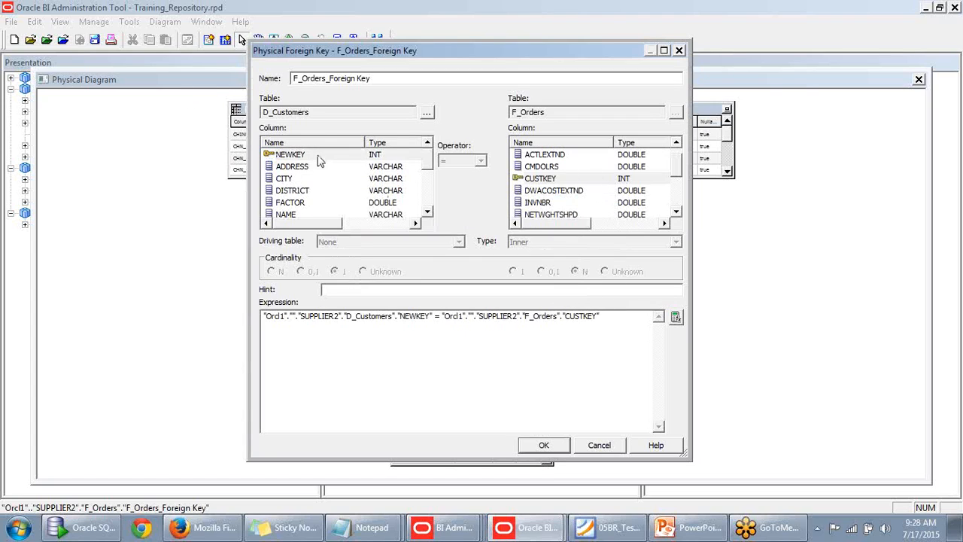
{"action": "left_click", "coordinate": [676, 212]}
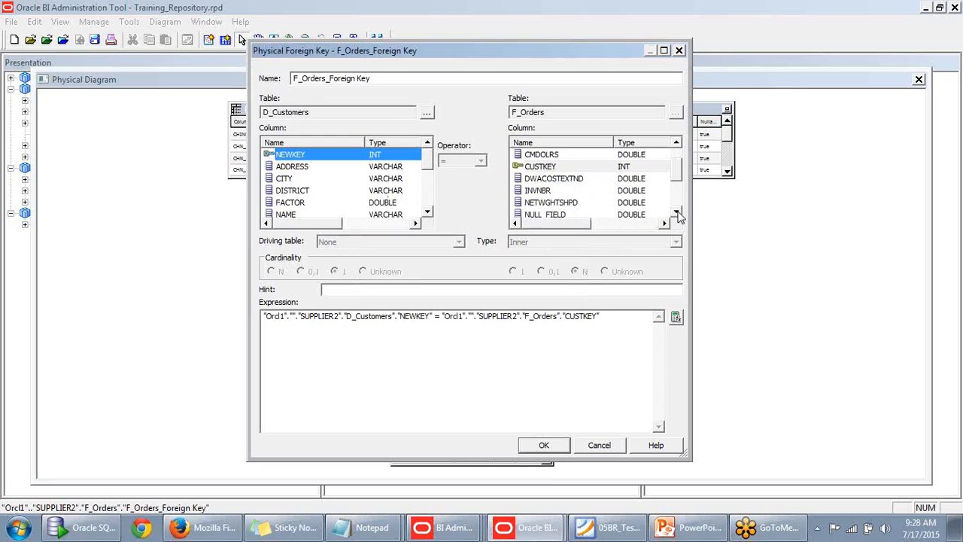
{"action": "left_click", "coordinate": [676, 212]}
{"action": "left_click", "coordinate": [676, 212]}
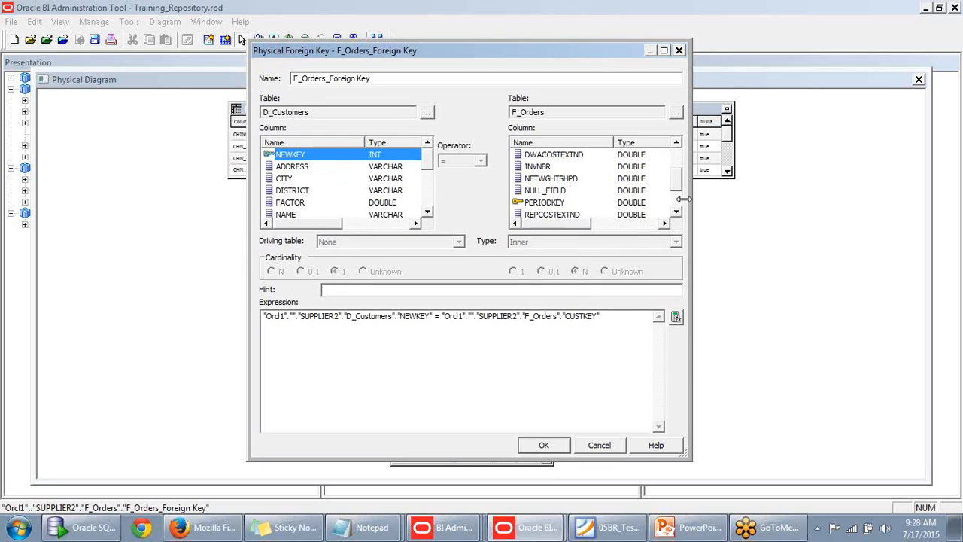
{"action": "left_click", "coordinate": [676, 144]}
{"action": "left_click", "coordinate": [676, 144]}
{"action": "left_click", "coordinate": [677, 144]}
{"action": "left_click", "coordinate": [676, 145]}
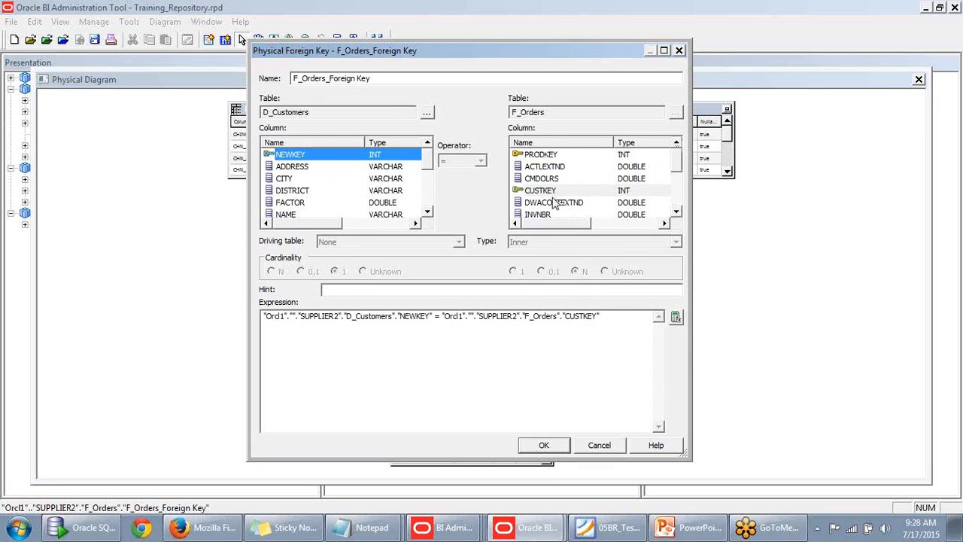
{"action": "left_click", "coordinate": [677, 212]}
{"action": "left_click", "coordinate": [677, 212]}
{"action": "left_click", "coordinate": [676, 212]}
{"action": "left_click", "coordinate": [676, 212]}
{"action": "left_click", "coordinate": [676, 212]}
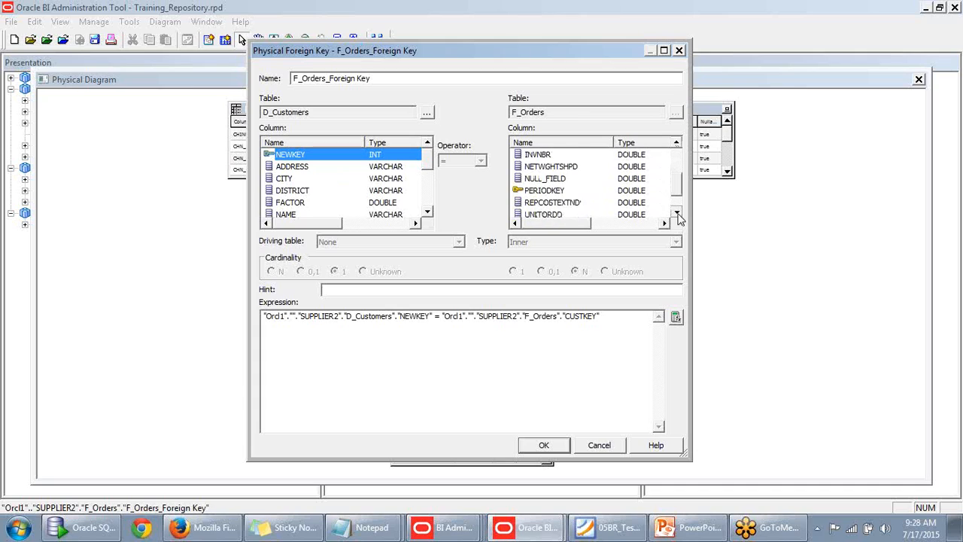
{"action": "left_click", "coordinate": [561, 192]}
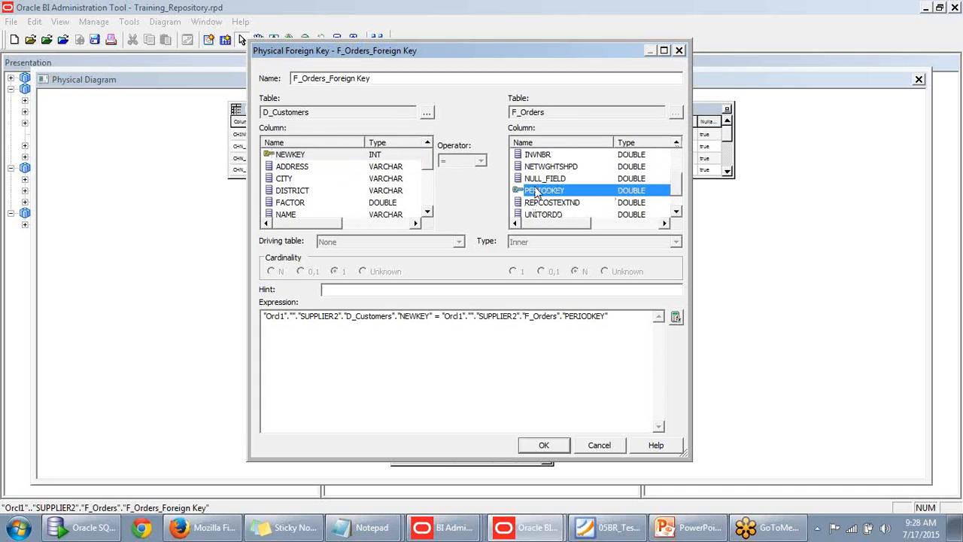
{"action": "left_click_drag", "start_coordinate": [574, 55], "coordinate": [599, 28]}
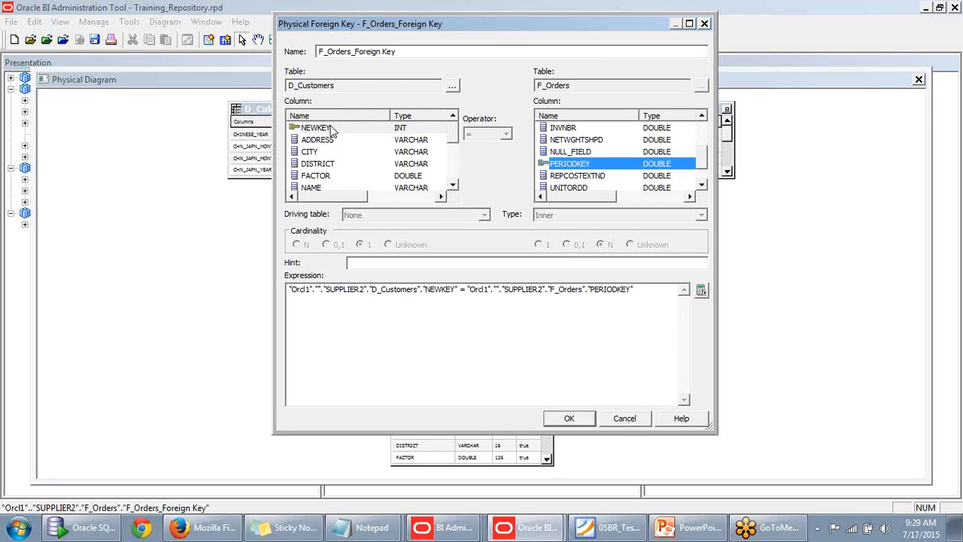
{"action": "left_click", "coordinate": [373, 128]}
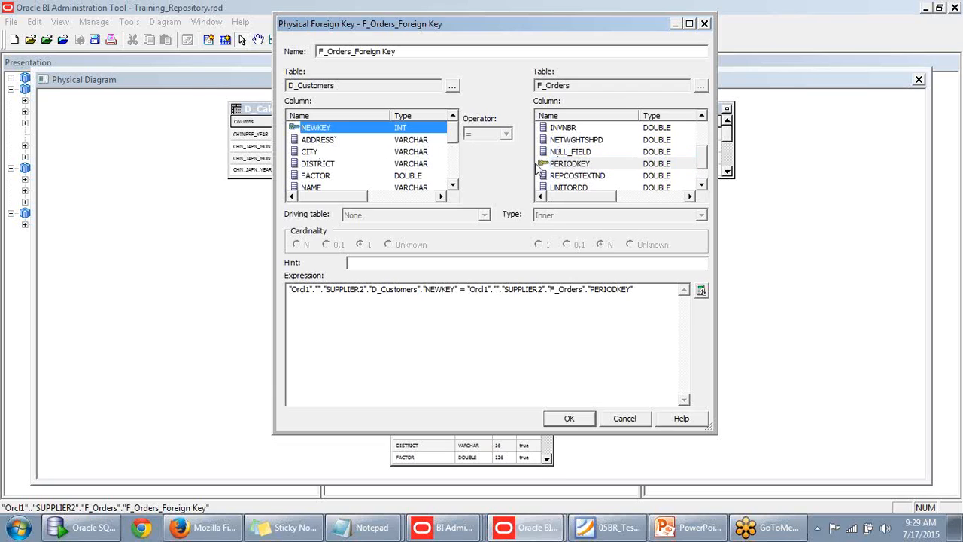
{"action": "left_click", "coordinate": [552, 164]}
{"action": "left_click", "coordinate": [553, 166]}
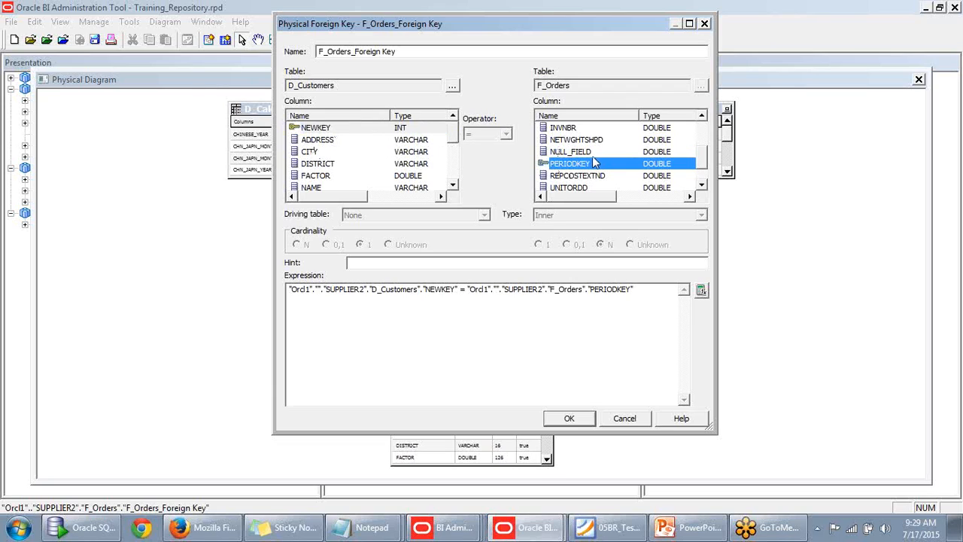
{"action": "left_click", "coordinate": [563, 422]}
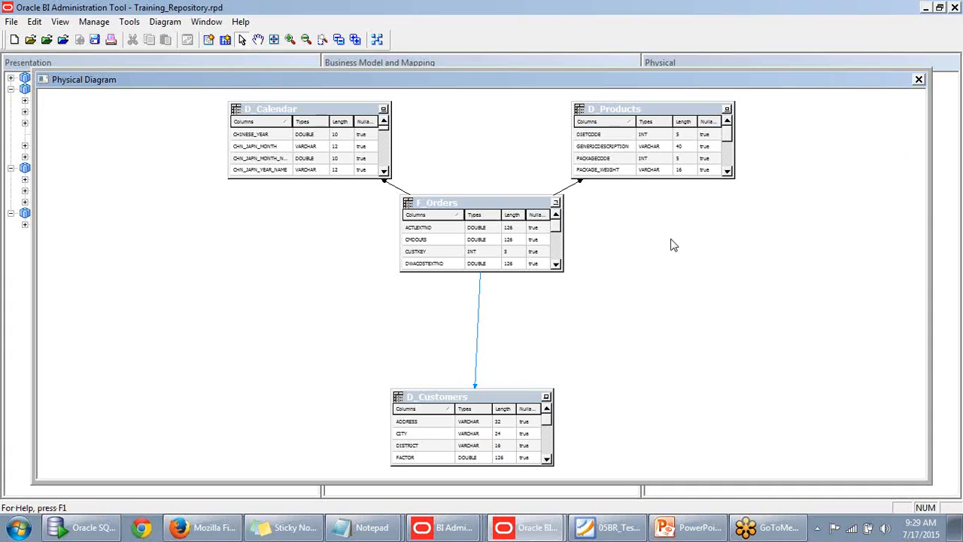
Set the F_Orders column of the D_Customers foreign key to CUSTKEY and close the physical diagram
{"action": "double_click", "coordinate": [480, 328]}
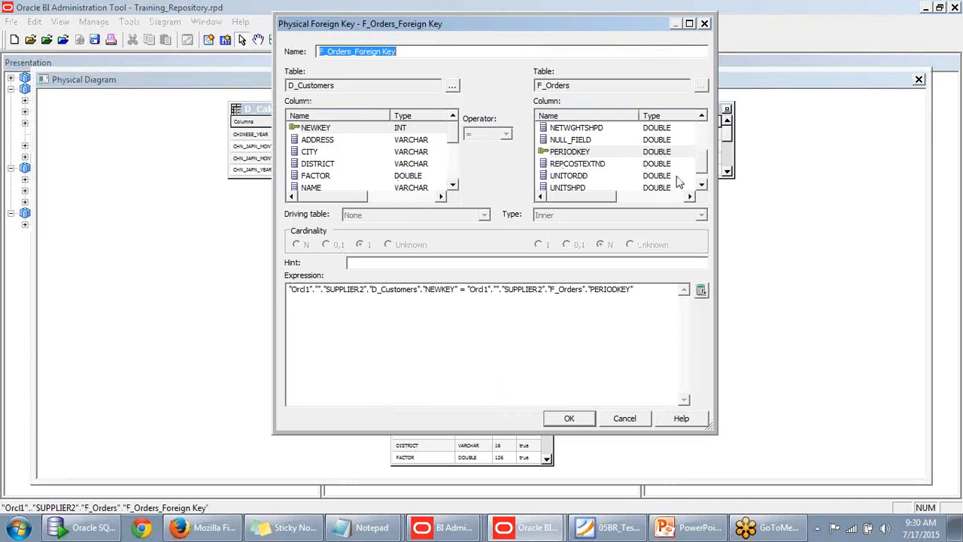
{"action": "left_click_drag", "start_coordinate": [701, 163], "coordinate": [704, 129]}
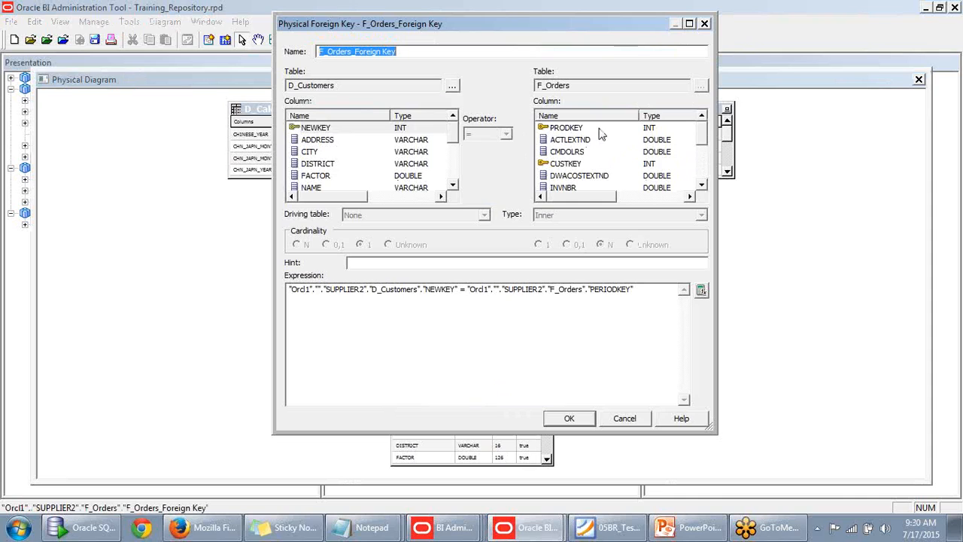
{"action": "left_click", "coordinate": [569, 168]}
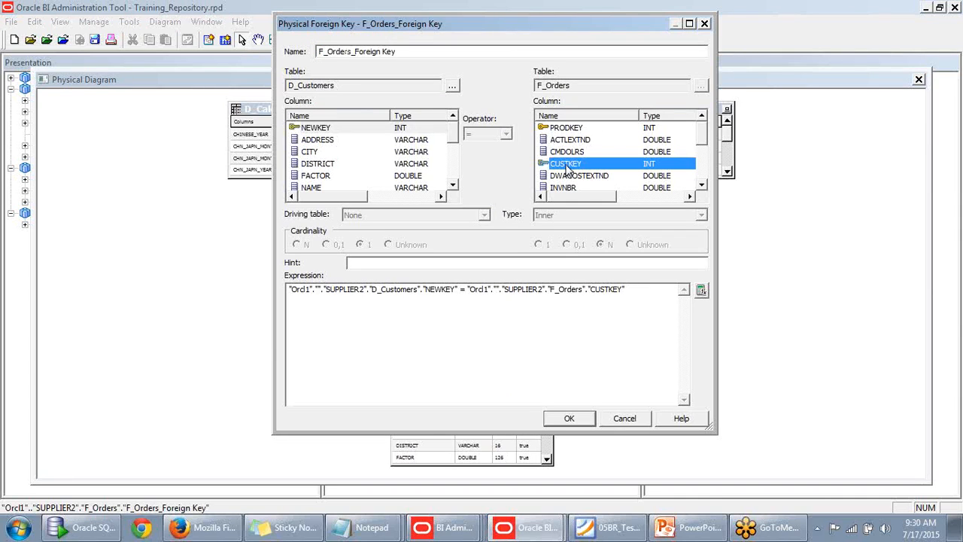
{"action": "left_click", "coordinate": [568, 418]}
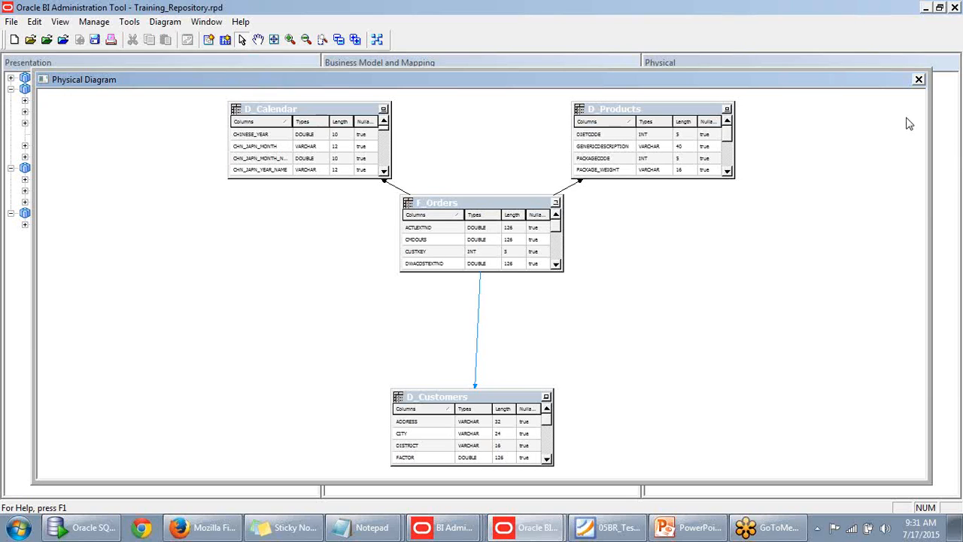
{"action": "left_click", "coordinate": [918, 79]}
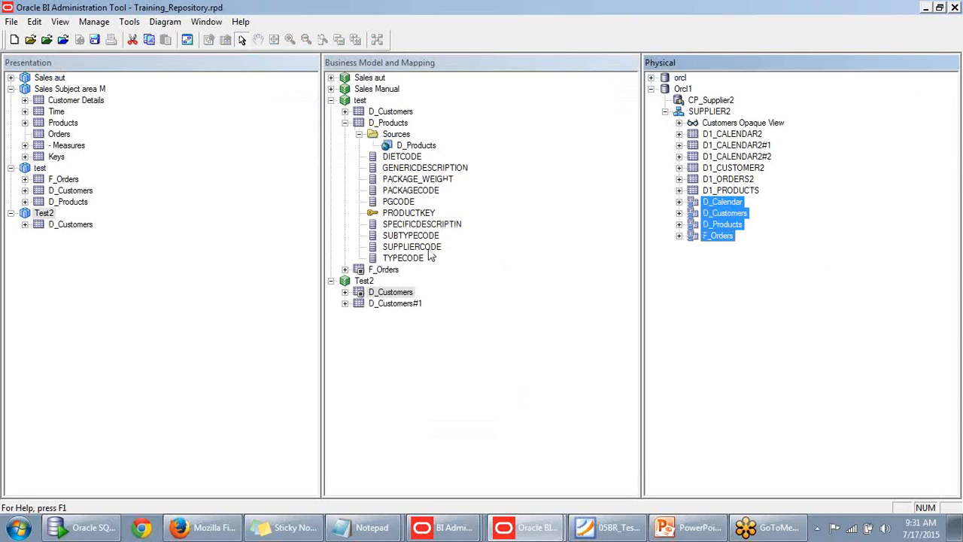
{"action": "left_click", "coordinate": [481, 329]}
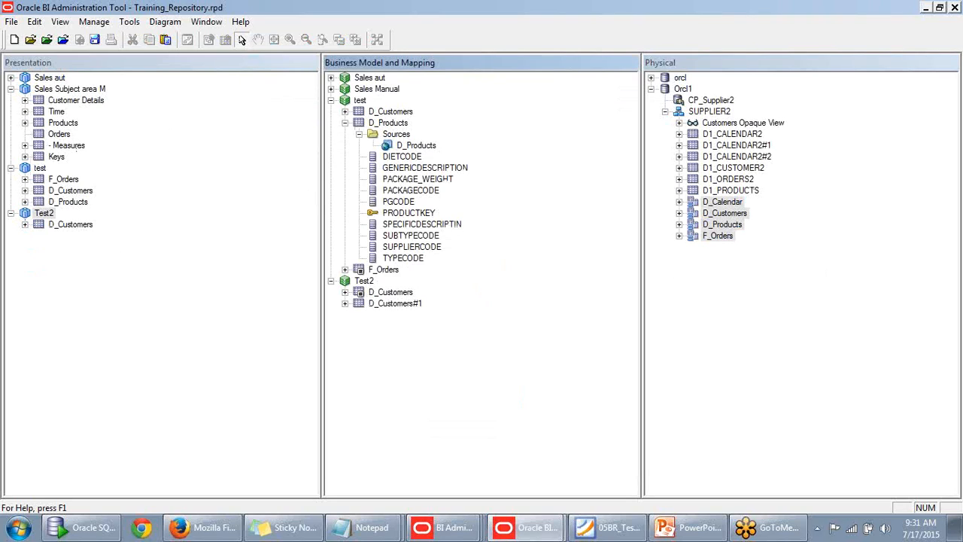
Switch to the untitled Notepad notes, start a new list with "1." below consistency rule 5, and minimize the notes
{"action": "left_click", "coordinate": [609, 527]}
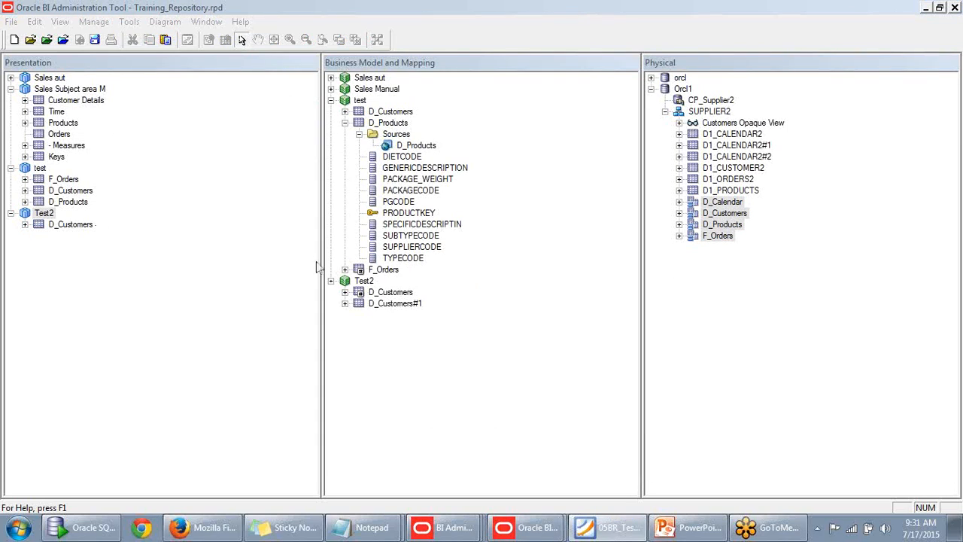
{"action": "mouse_move", "coordinate": [374, 521]}
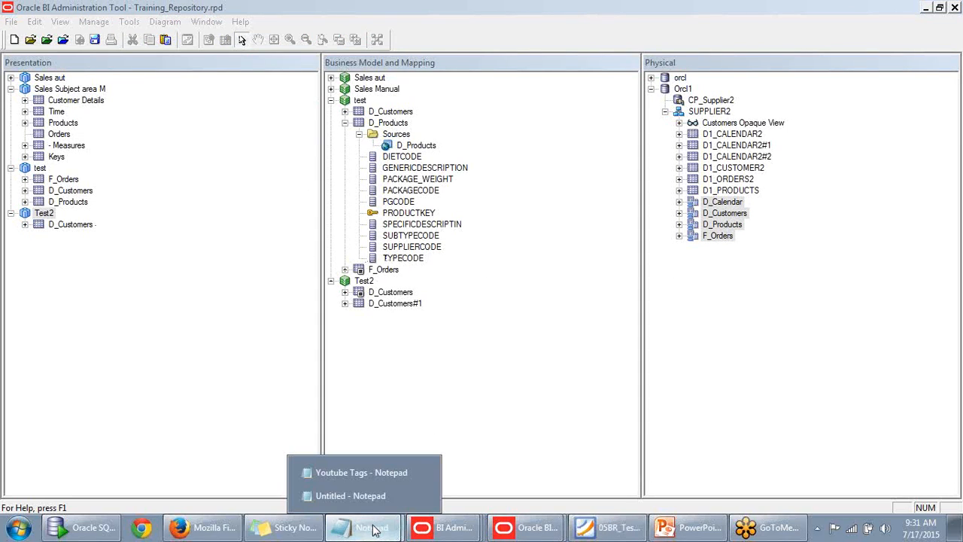
{"action": "left_click", "coordinate": [364, 497]}
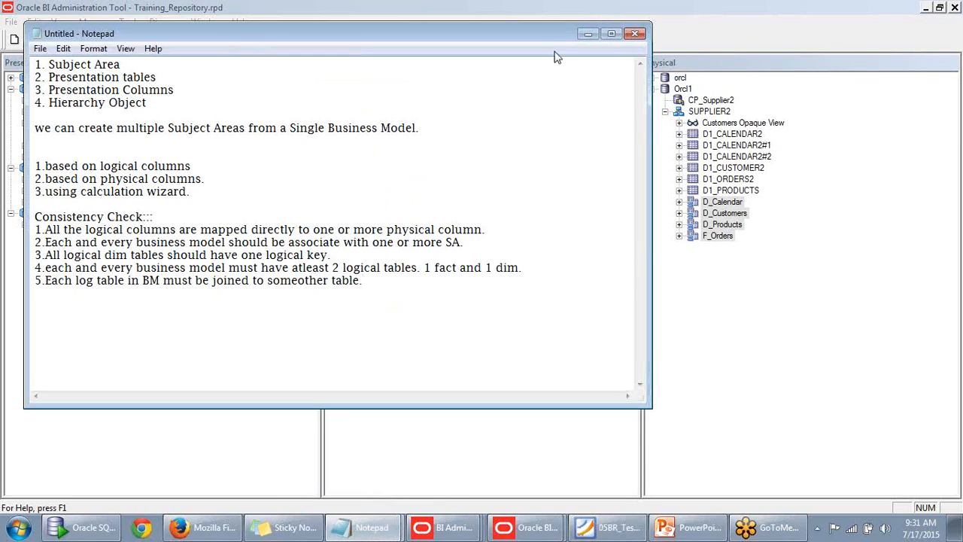
{"action": "left_click_drag", "start_coordinate": [559, 35], "coordinate": [640, 18]}
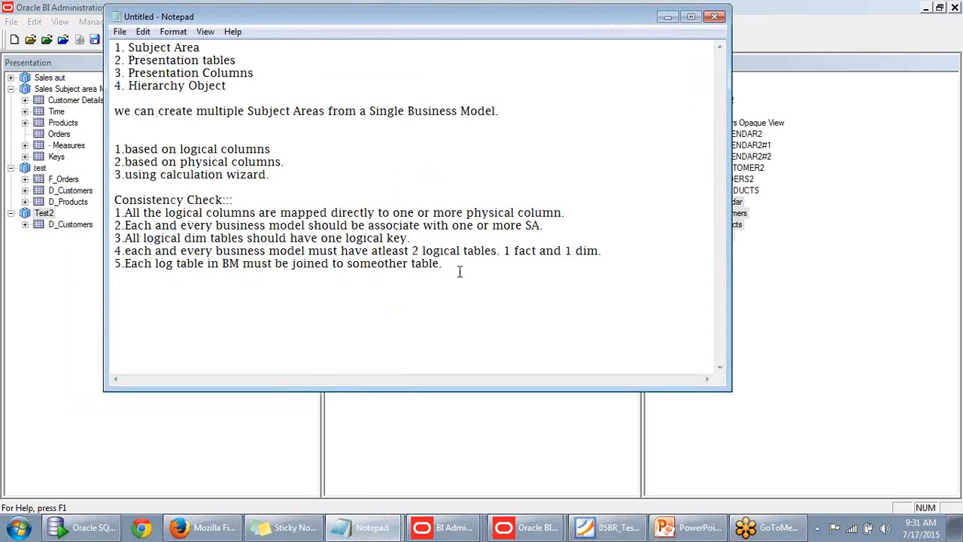
{"action": "key", "text": "Return"}
{"action": "key", "text": "Return"}
{"action": "type", "text": "1."}
{"action": "left_click", "coordinate": [667, 18]}
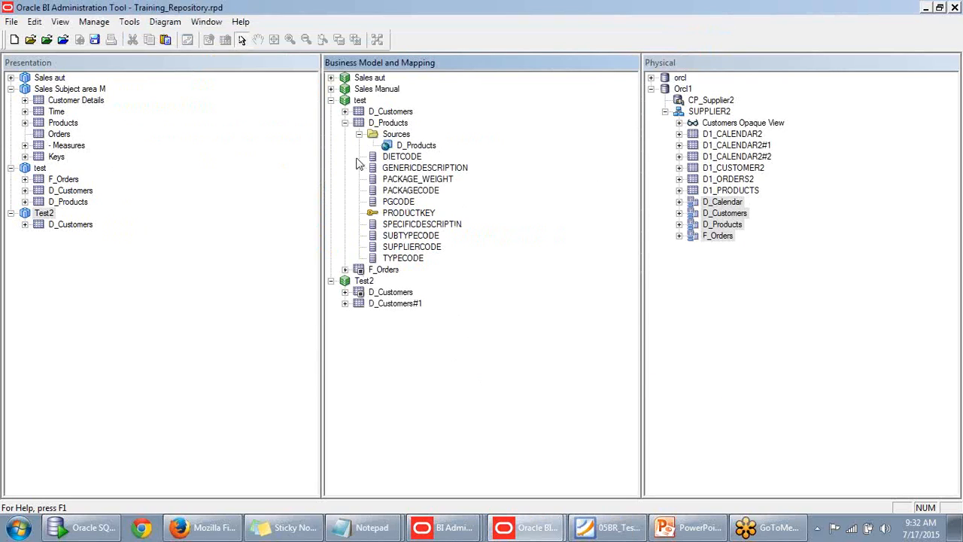
Collapse D_Products in the test business model and examine the logical columns of D_Customers#1 in Test2
{"action": "left_click", "coordinate": [344, 122]}
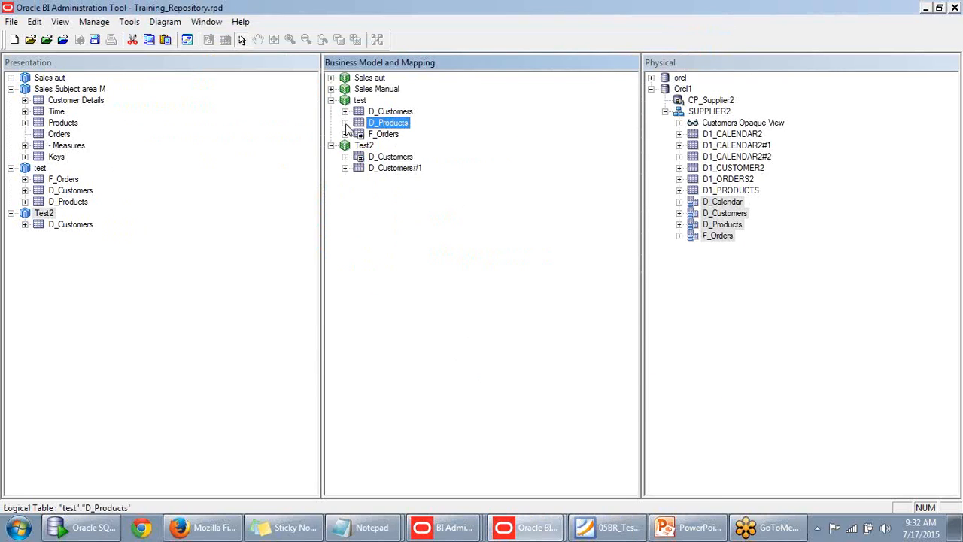
{"action": "left_click", "coordinate": [345, 168]}
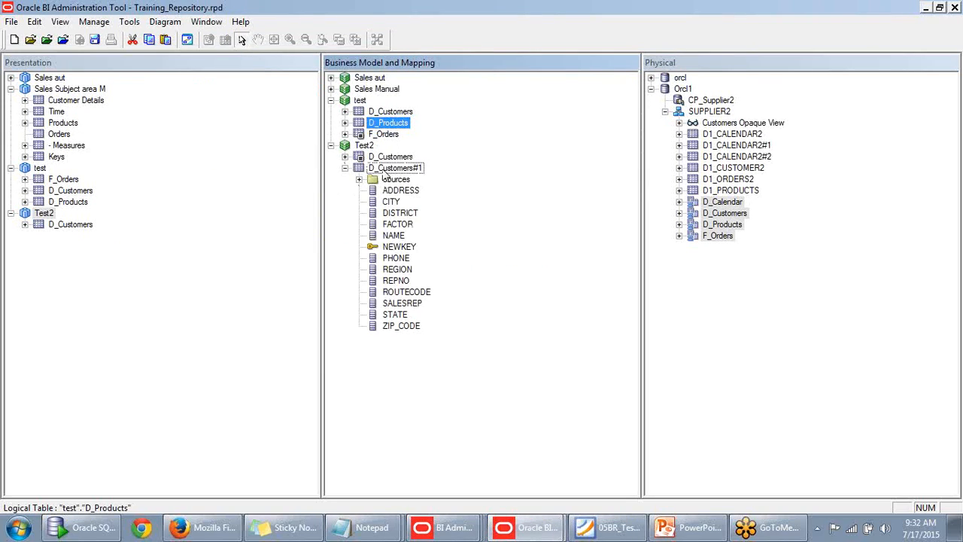
{"action": "left_click", "coordinate": [394, 191]}
{"action": "left_click", "coordinate": [391, 201]}
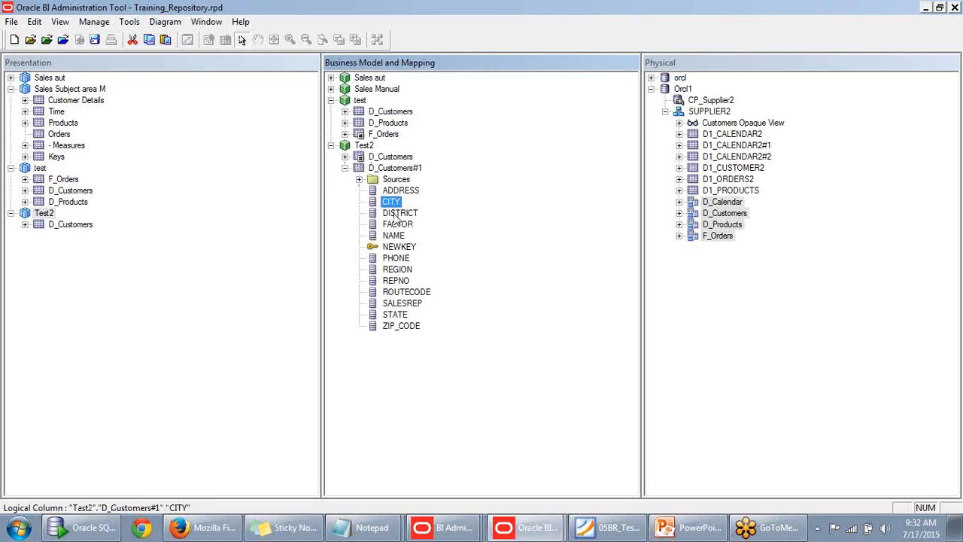
{"action": "left_click", "coordinate": [397, 224]}
{"action": "left_click", "coordinate": [397, 190]}
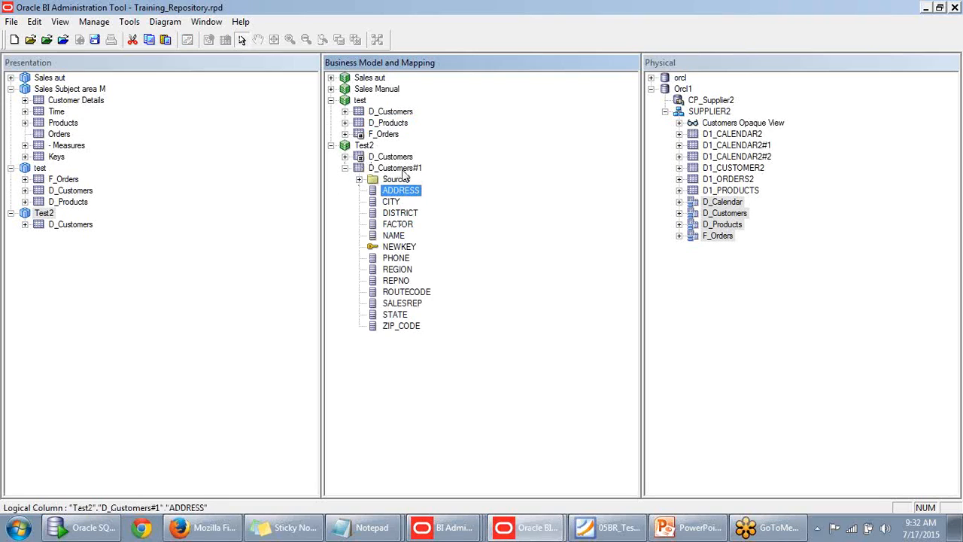
Add a logical column to D_Customers#1 in Test2, naming it with a person's first name followed by "Test"
{"action": "left_click", "coordinate": [400, 169]}
{"action": "right_click", "coordinate": [405, 171]}
{"action": "mouse_move", "coordinate": [421, 182]}
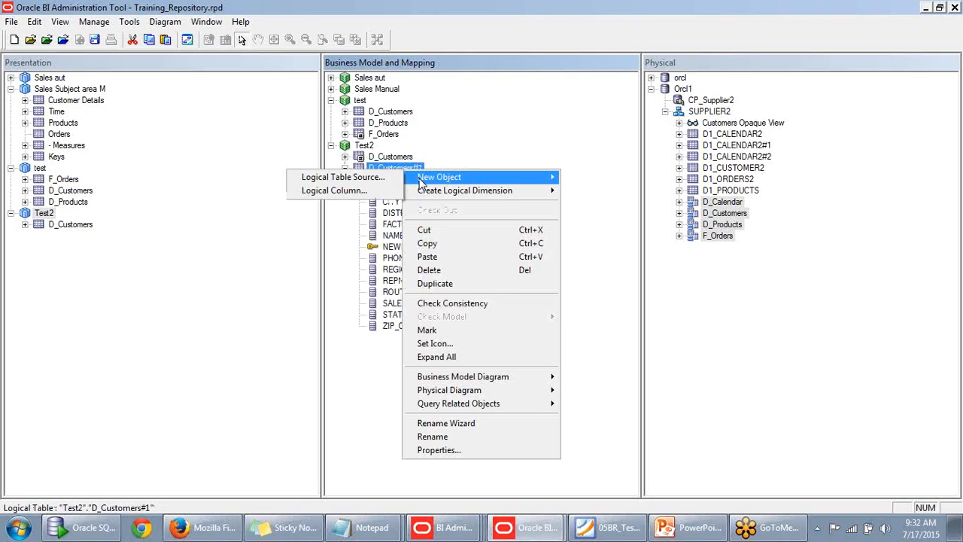
{"action": "left_click", "coordinate": [368, 191]}
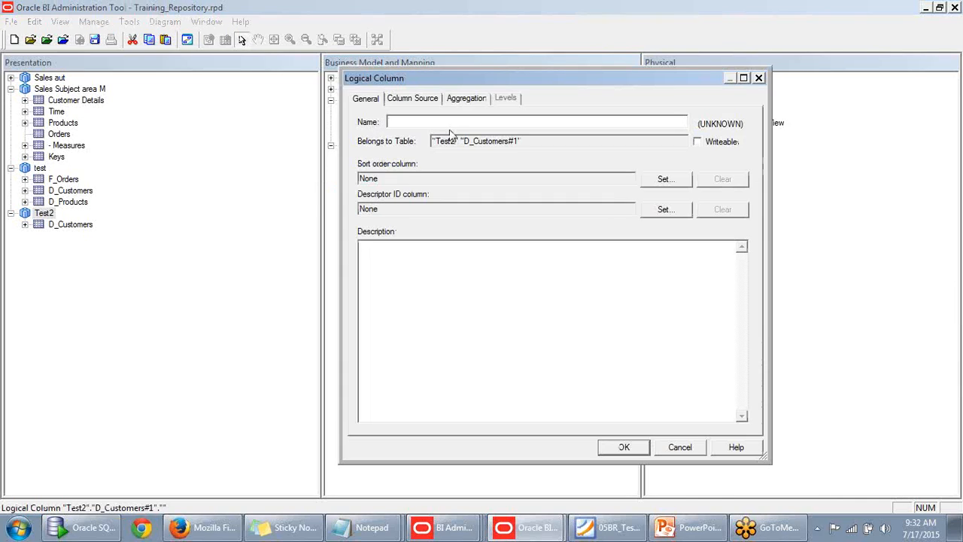
{"action": "type", "text": "rajesh Trs"}
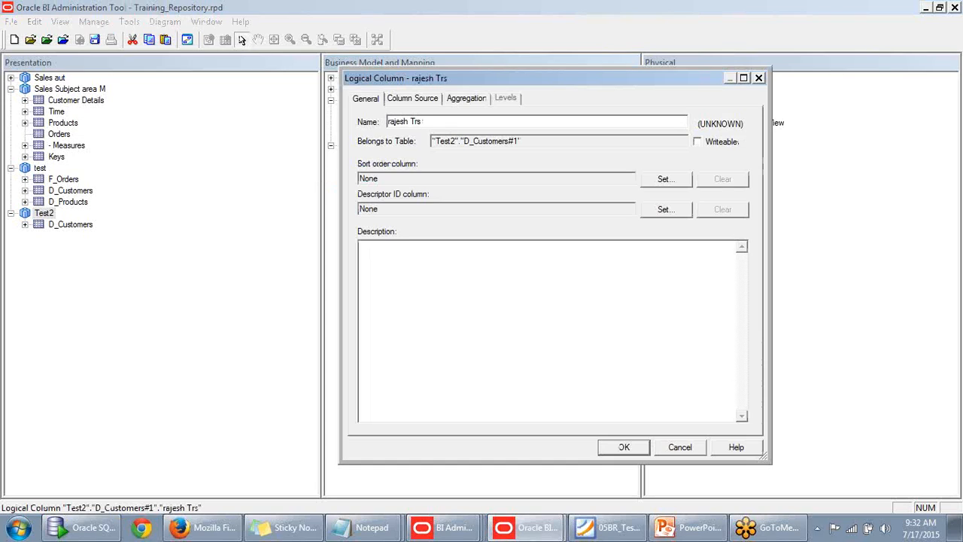
{"action": "key", "text": "BackSpace"}
{"action": "key", "text": "BackSpace"}
{"action": "type", "text": "es"}
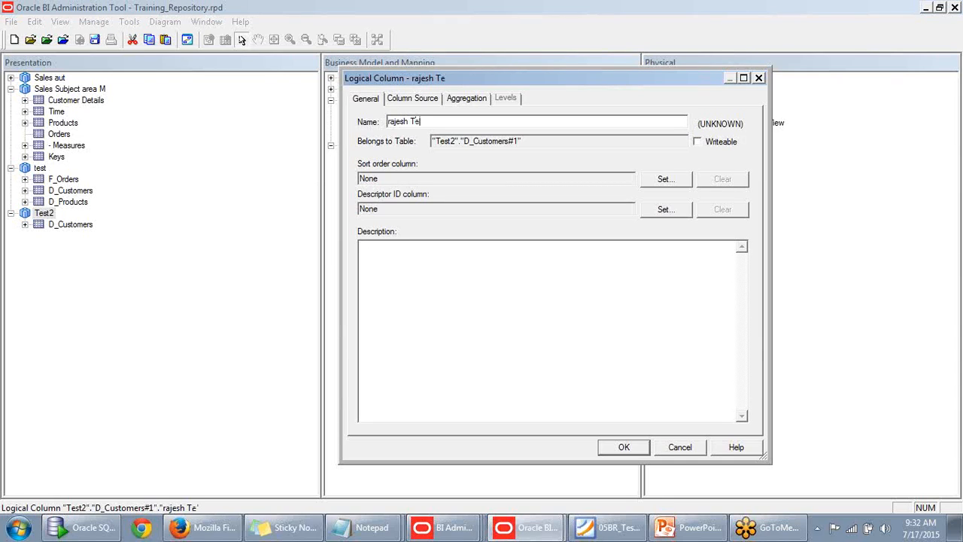
{"action": "type", "text": "t"}
{"action": "left_click", "coordinate": [638, 452]}
{"action": "left_click", "coordinate": [475, 407]}
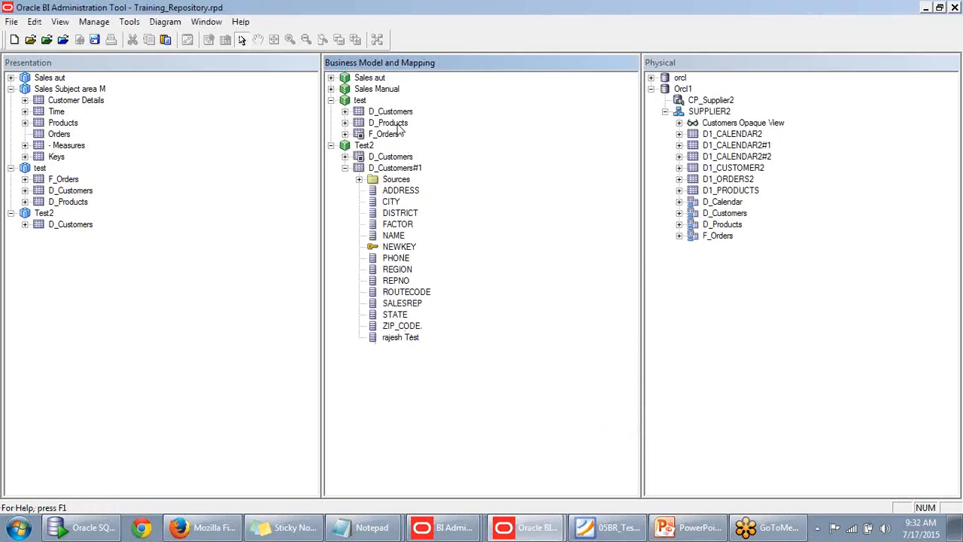
Expand the physical F_Orders table, then view the general properties of the new logical column and close them unchanged
{"action": "left_click", "coordinate": [402, 338]}
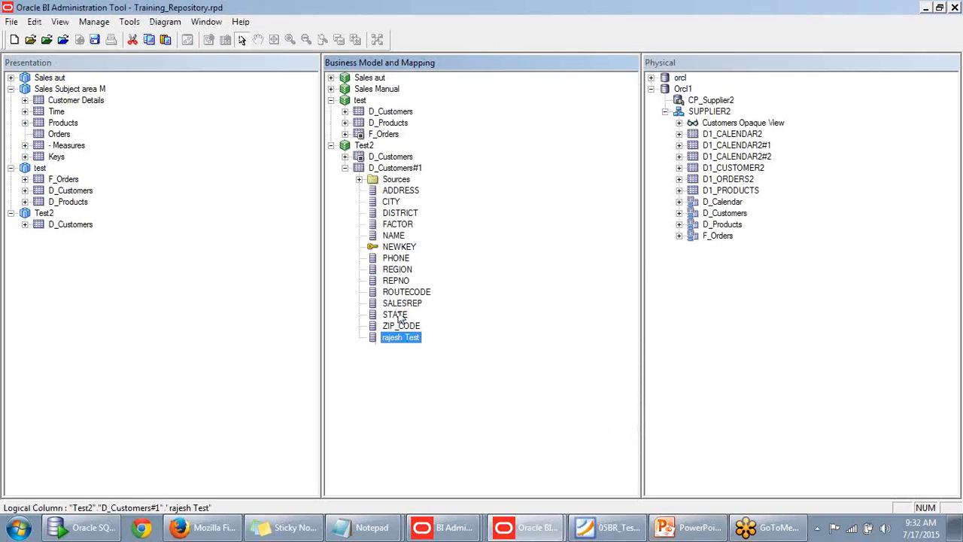
{"action": "left_click", "coordinate": [397, 340]}
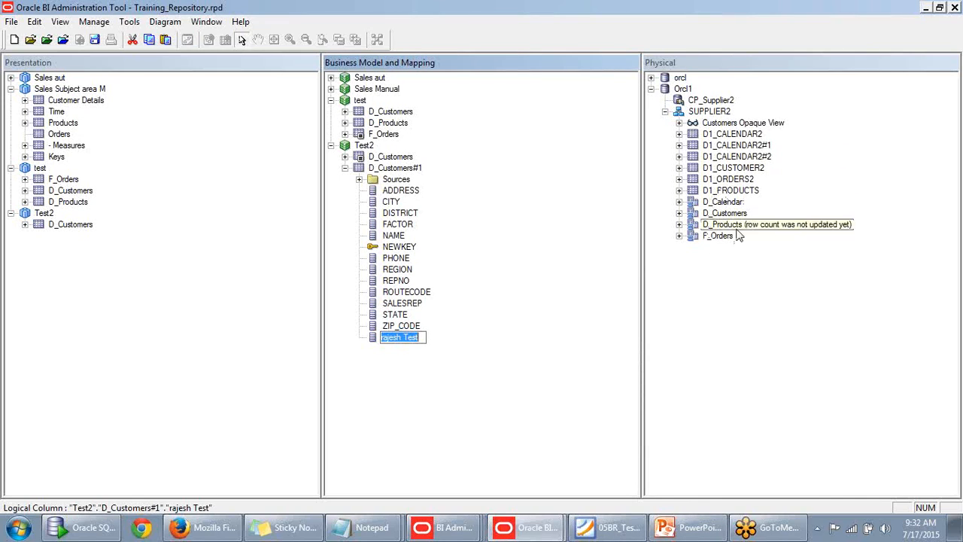
{"action": "left_click", "coordinate": [679, 237]}
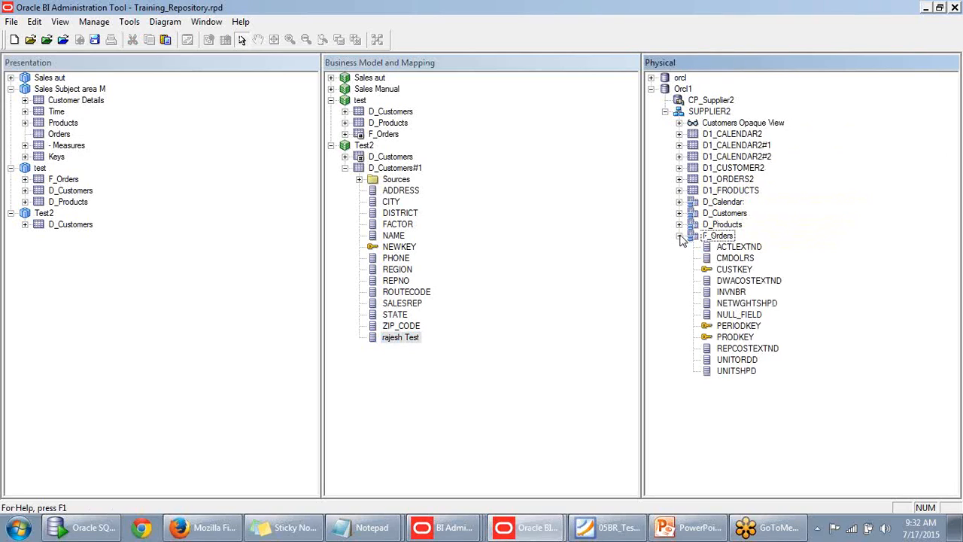
{"action": "left_click", "coordinate": [416, 340]}
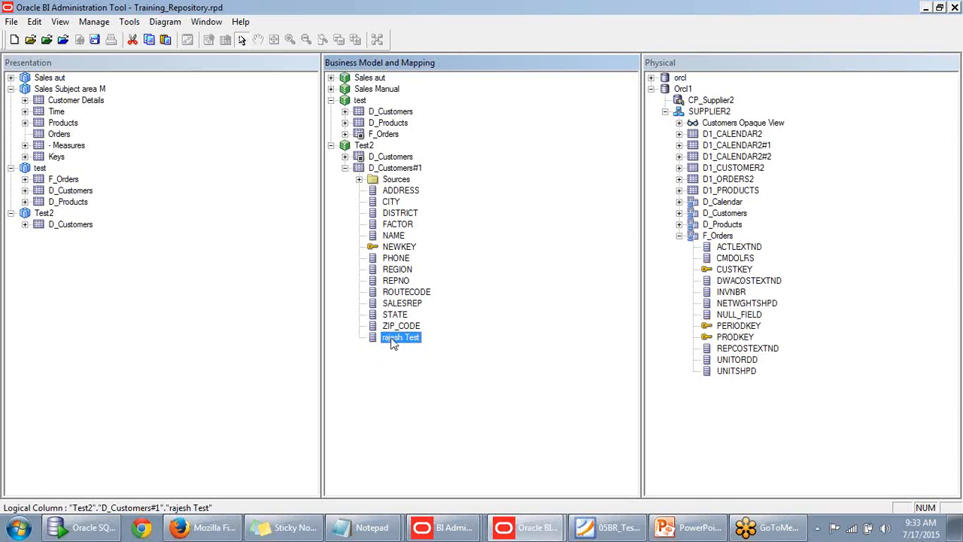
{"action": "double_click", "coordinate": [392, 338]}
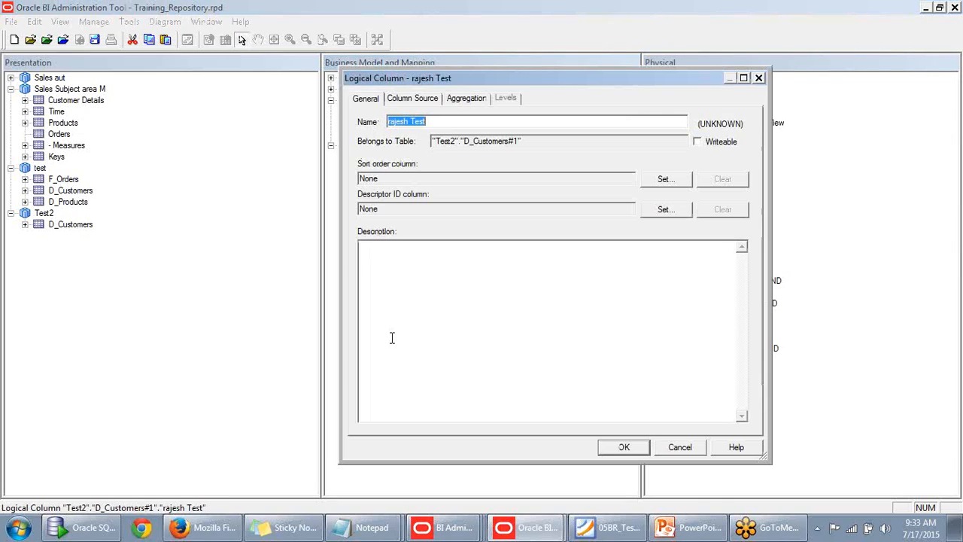
{"action": "left_click", "coordinate": [759, 77]}
Expand the sources of D_Customers#1, examine how the new column is mapped in its D_Customers source, and close the source
{"action": "left_click", "coordinate": [358, 179]}
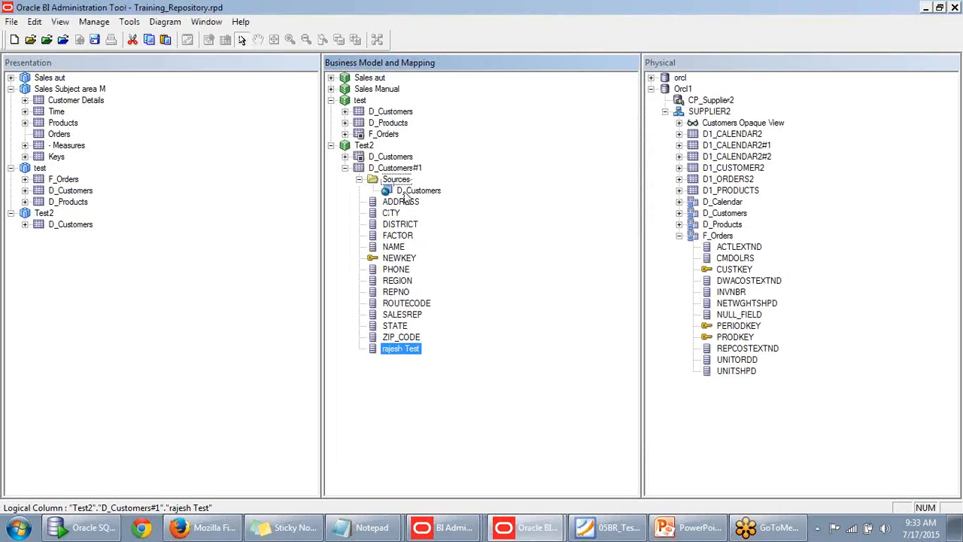
{"action": "left_click", "coordinate": [406, 192]}
{"action": "left_click", "coordinate": [405, 349]}
{"action": "left_click", "coordinate": [420, 192]}
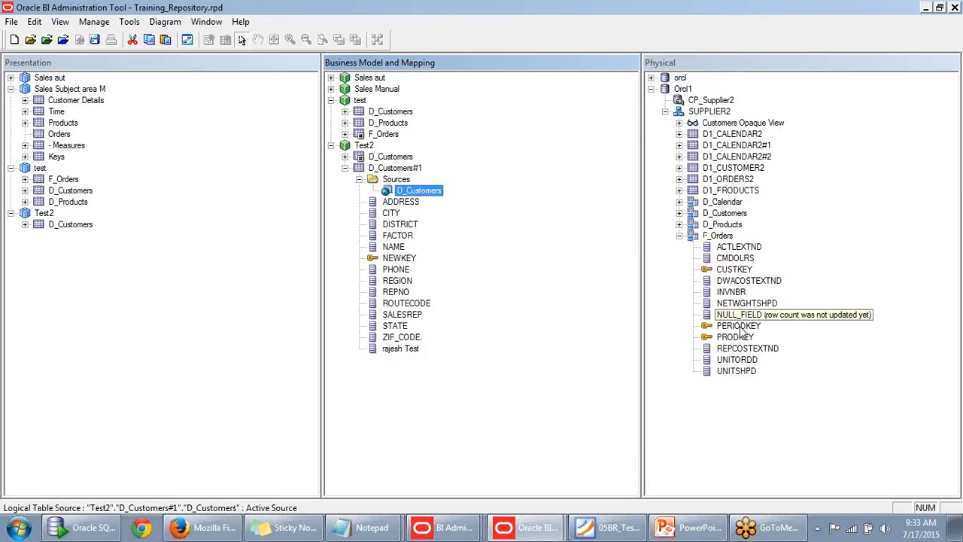
{"action": "left_click", "coordinate": [389, 350]}
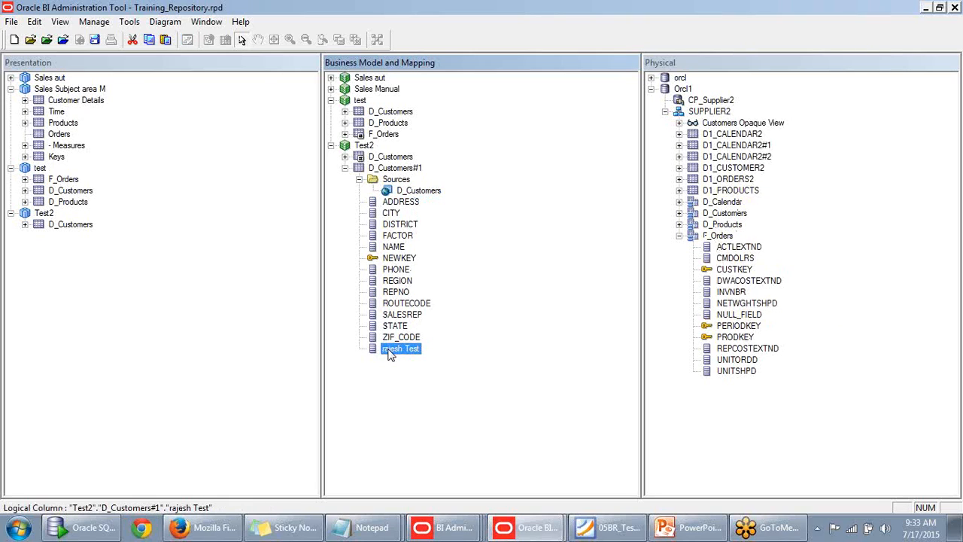
{"action": "double_click", "coordinate": [417, 192]}
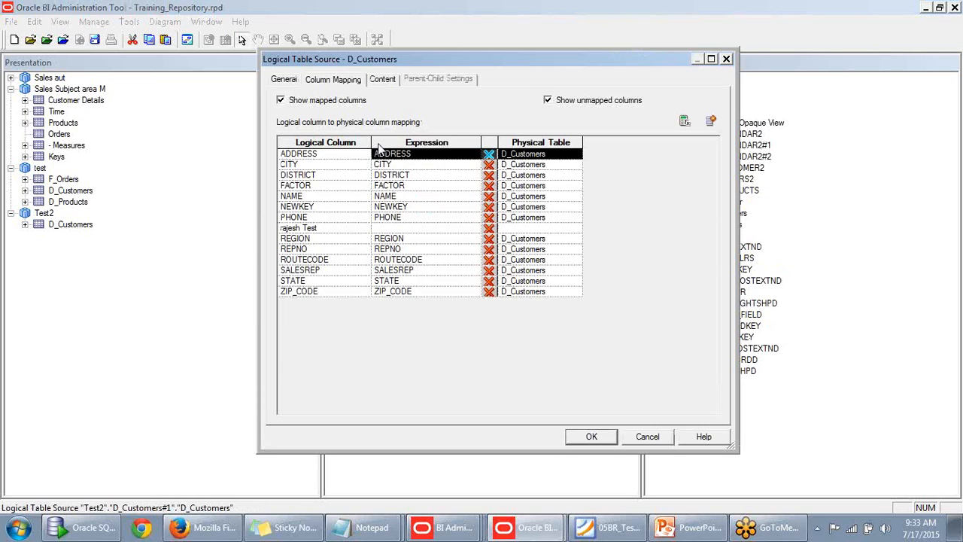
{"action": "left_click", "coordinate": [308, 229]}
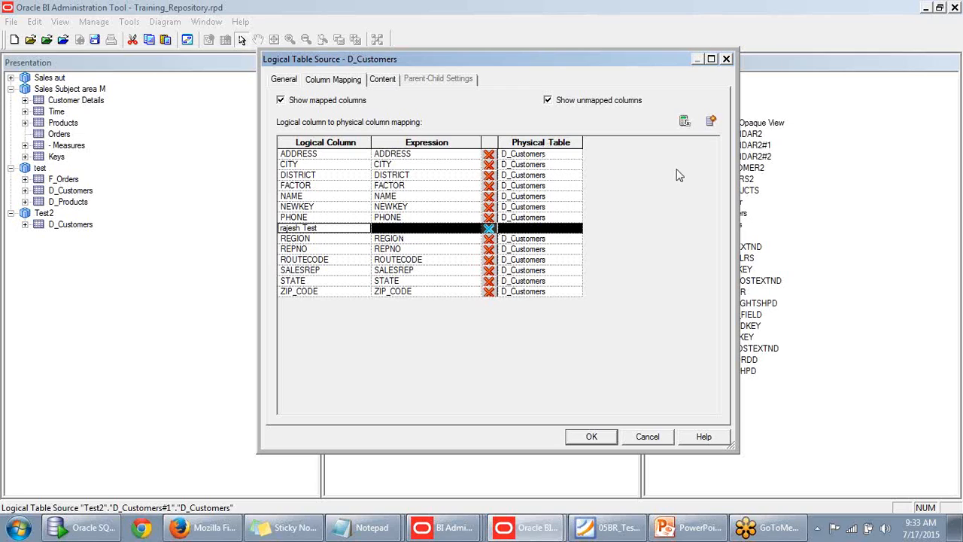
{"action": "left_click", "coordinate": [605, 440]}
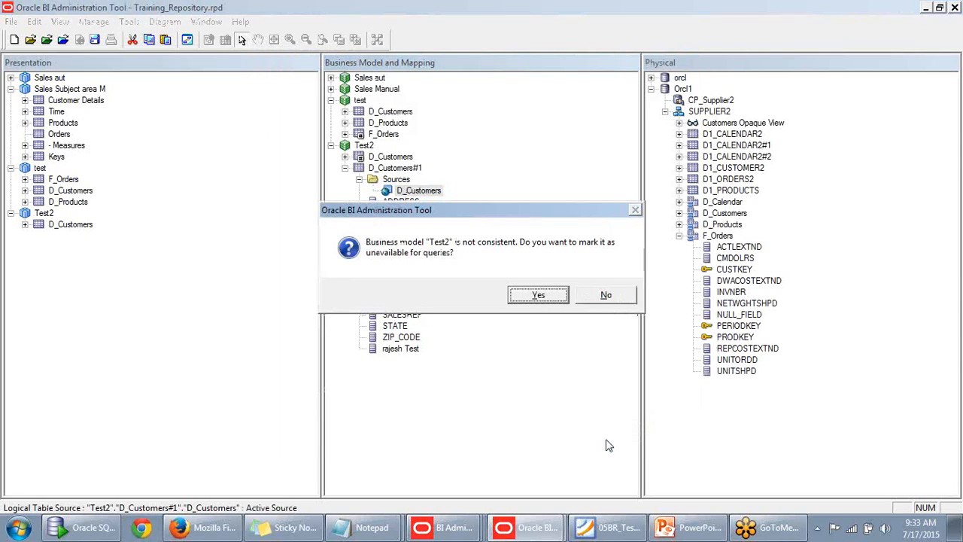
Run a global consistency check, mark business model Test2 as unavailable for queries, and close the results
{"action": "key", "text": "Return"}
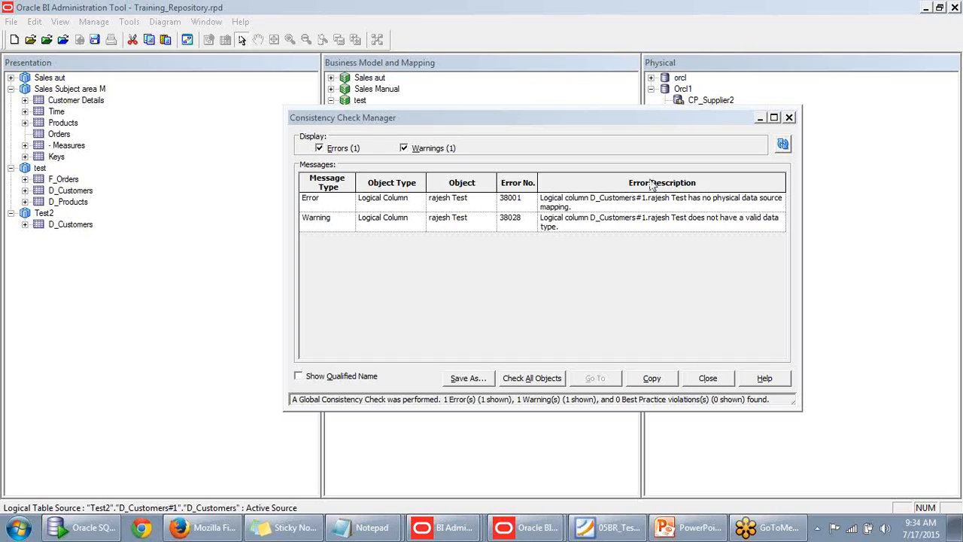
{"action": "left_click", "coordinate": [789, 118]}
Map the new test logical column to the physical D_Customers PHONE column in the D_Customers logical table source
{"action": "double_click", "coordinate": [414, 192]}
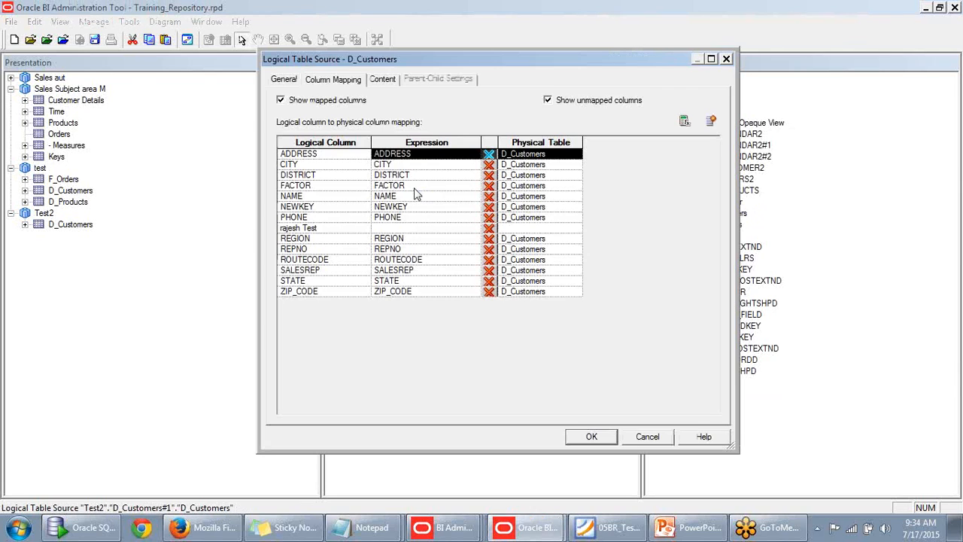
{"action": "left_click", "coordinate": [410, 228]}
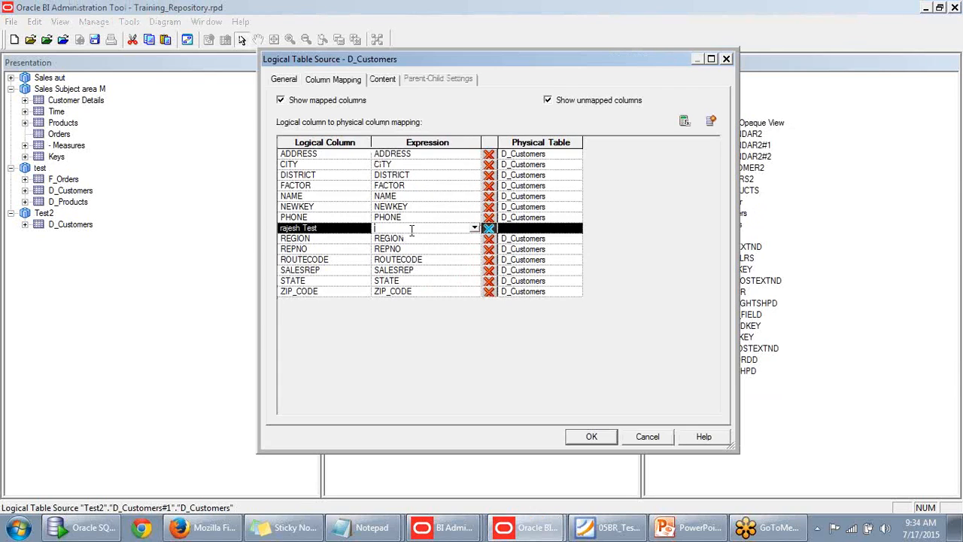
{"action": "left_click", "coordinate": [475, 228]}
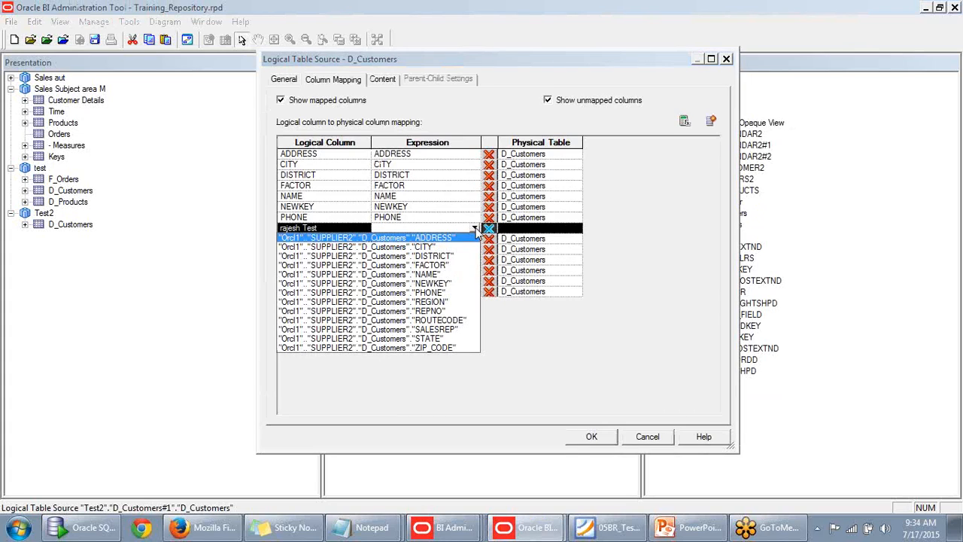
{"action": "left_click", "coordinate": [416, 294]}
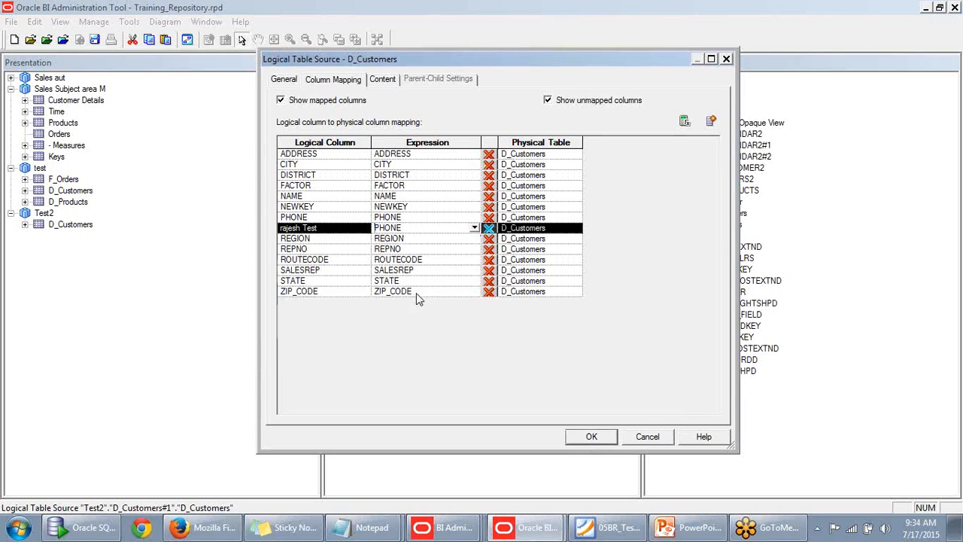
{"action": "left_click", "coordinate": [591, 436]}
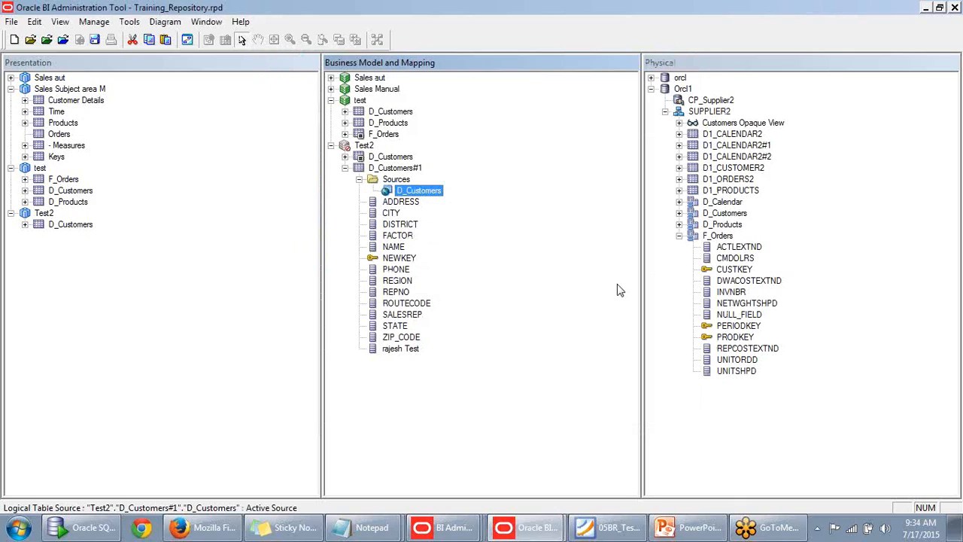
Rerun the global consistency check on the repository and confirm the status update of business model Test2
{"action": "left_click", "coordinate": [403, 349]}
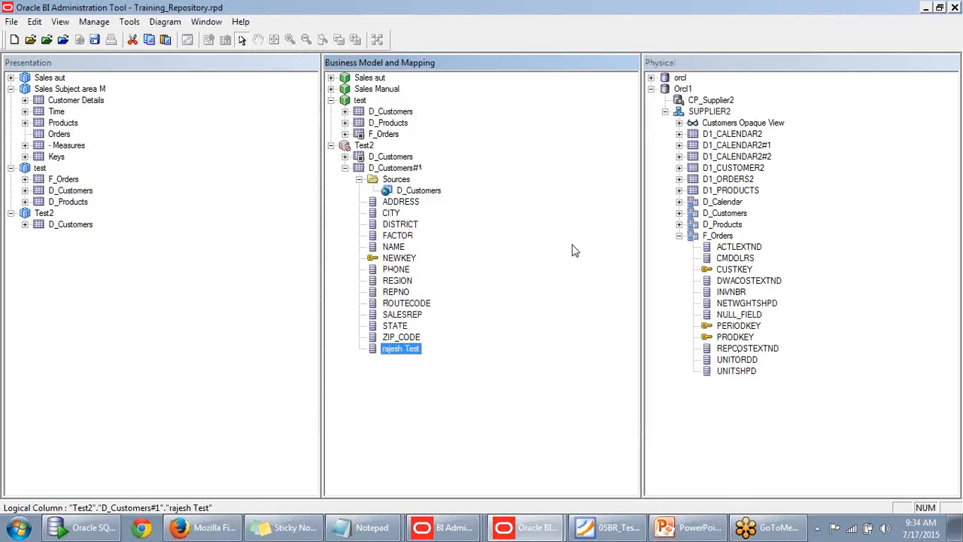
{"action": "key", "text": "ctrl+k"}
{"action": "key", "text": "Return"}
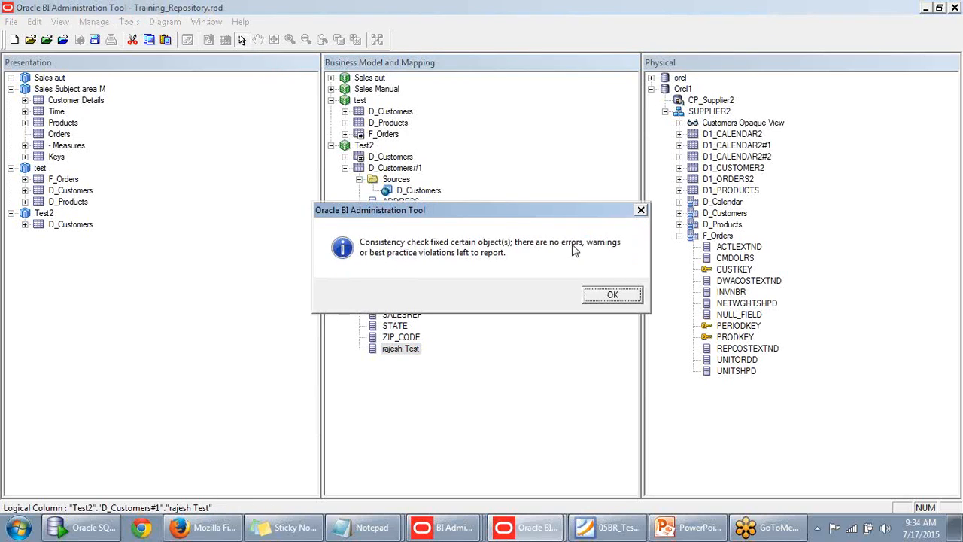
{"action": "key", "text": "Return"}
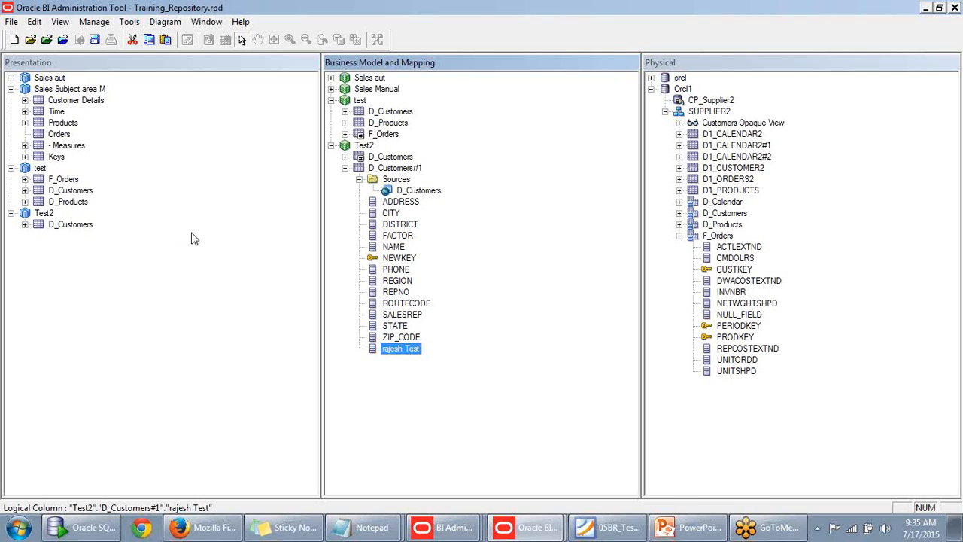
Switch to the untitled Notepad notes and move their window clear of the Presentation layer tree
{"action": "left_click", "coordinate": [360, 527]}
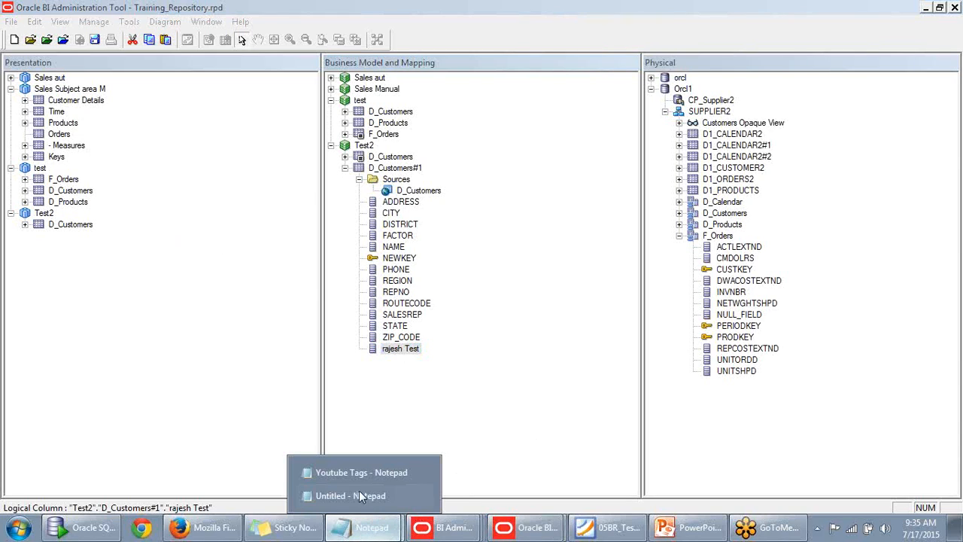
{"action": "left_click", "coordinate": [359, 493]}
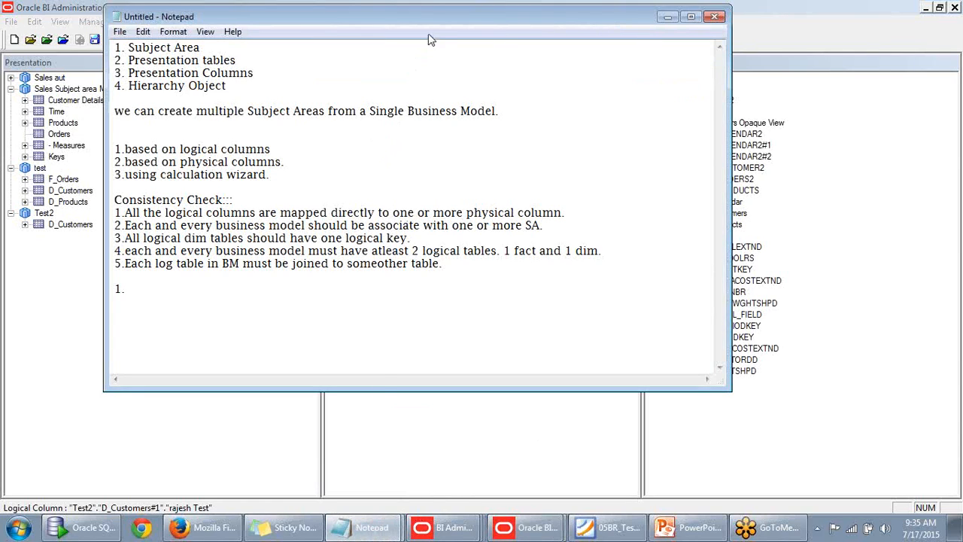
{"action": "left_click_drag", "start_coordinate": [438, 25], "coordinate": [543, 29]}
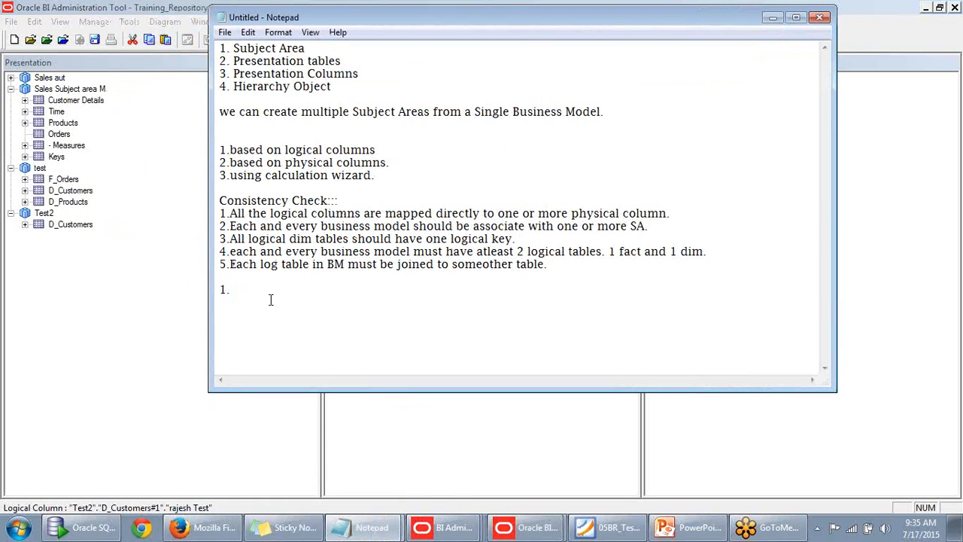
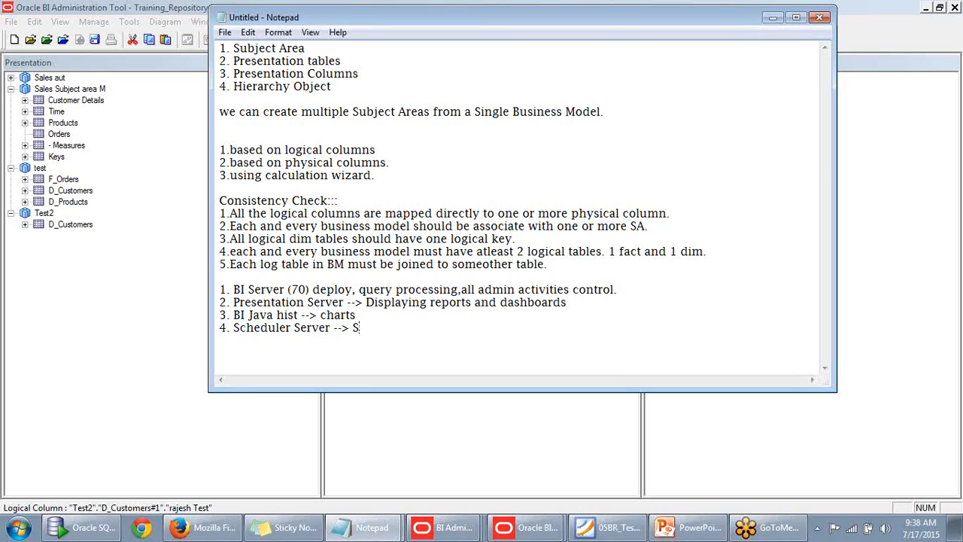
Complete item 4 of the server list so it reads "Scheduler Server --> Scheduling activities."
{"action": "type", "text": "h"}
{"action": "key", "text": "BackSpace"}
{"action": "type", "text": "chedule"}
{"action": "key", "text": "BackSpace"}
{"action": "type", "text": "ing ac"}
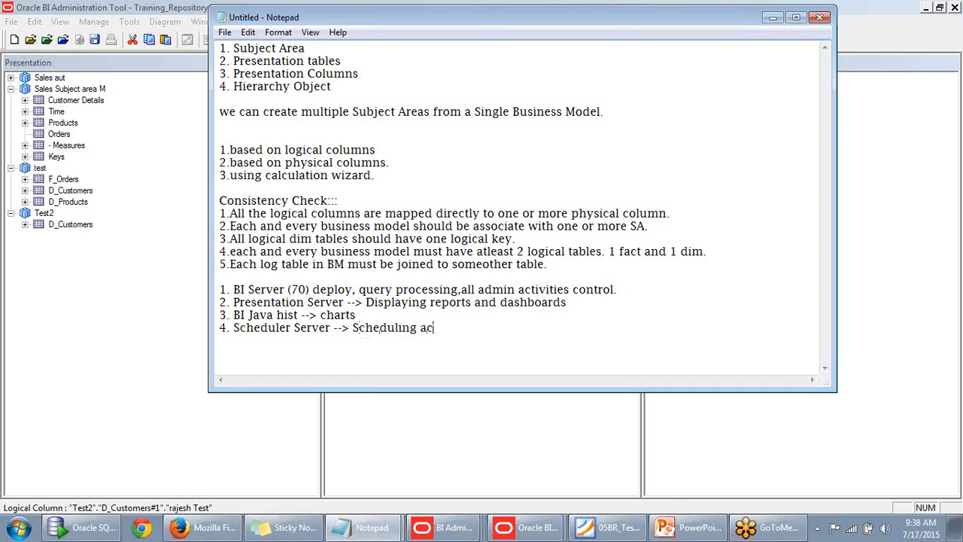
{"action": "type", "text": "tivities."}
Add item 5 to the server list: "BI Cluster Controller --> it can integrate n number of servers."
{"action": "key", "text": "Return"}
{"action": "type", "text": "4"}
{"action": "key", "text": "BackSpace"}
{"action": "type", "text": "5.BI Clust"}
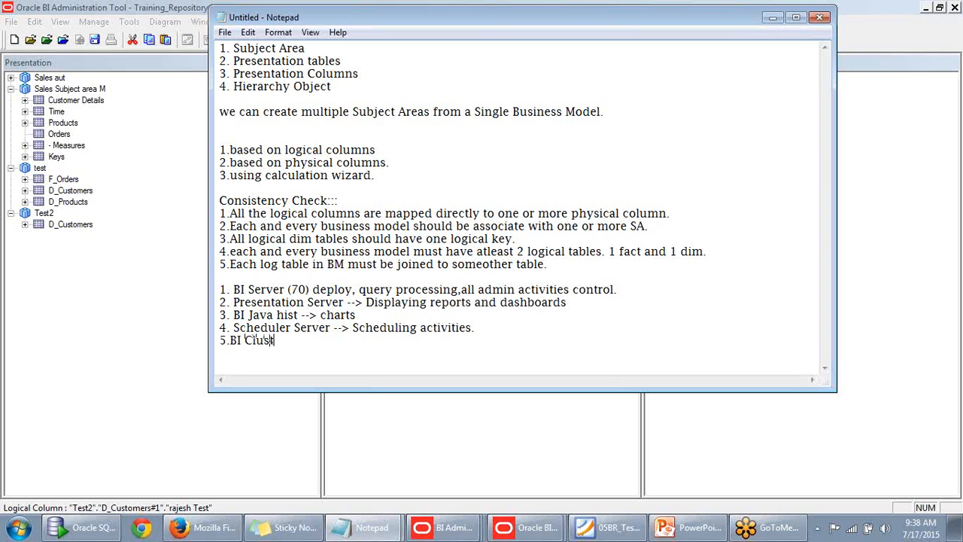
{"action": "type", "text": "er Controller"}
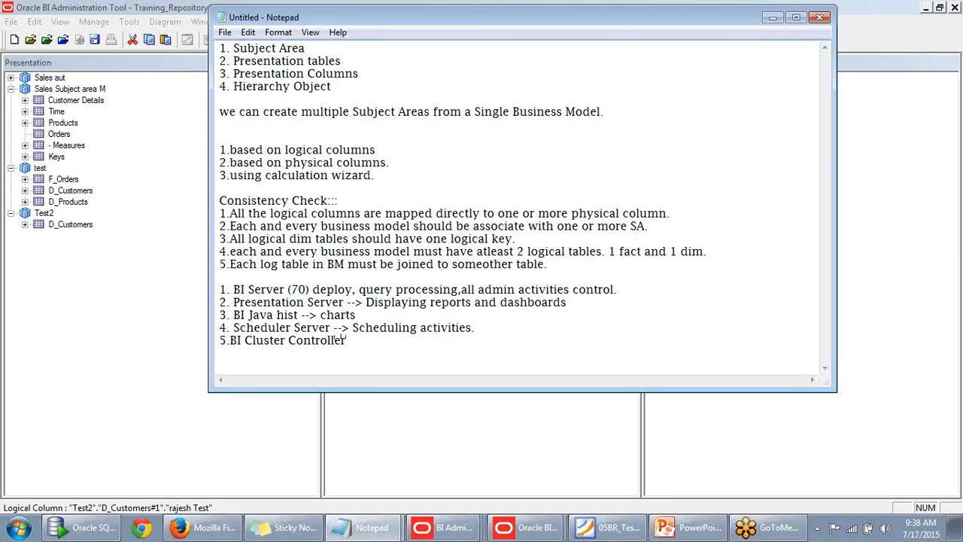
{"action": "type", "text": " -->"}
{"action": "type", "text": "it can integr"}
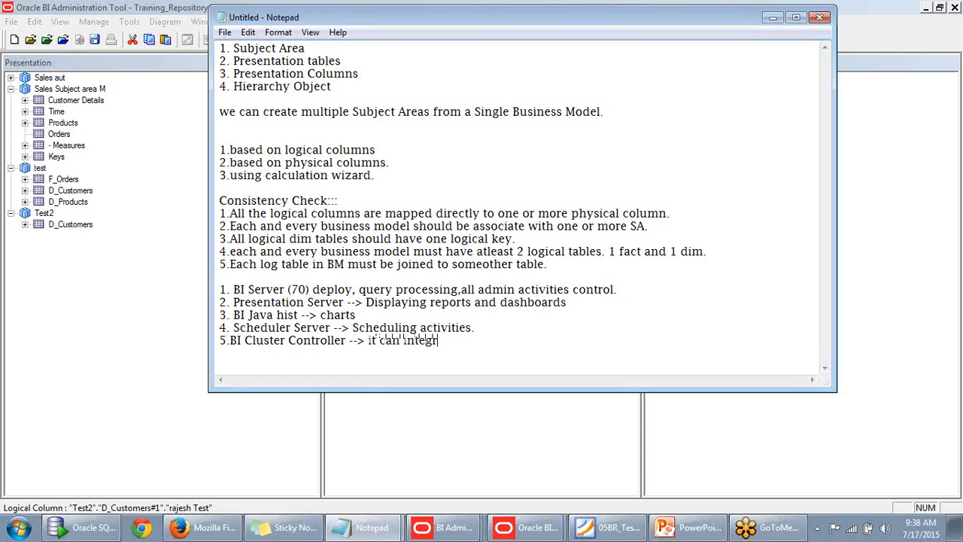
{"action": "type", "text": "ate n number o"}
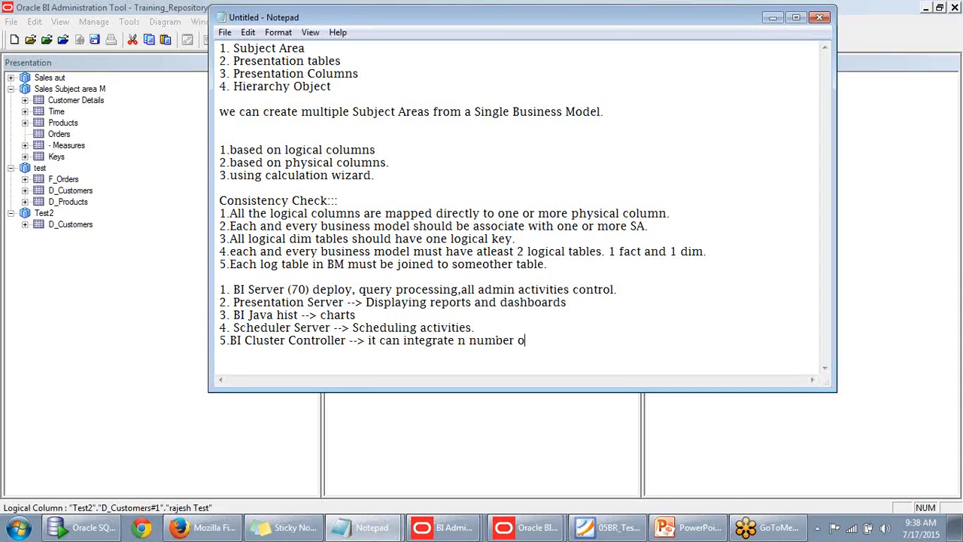
{"action": "type", "text": "f servers."}
Add item 6 to the server list: "Weblogic Server--> global web display"
{"action": "key", "text": "Return"}
{"action": "type", "text": "6.Weblogi"}
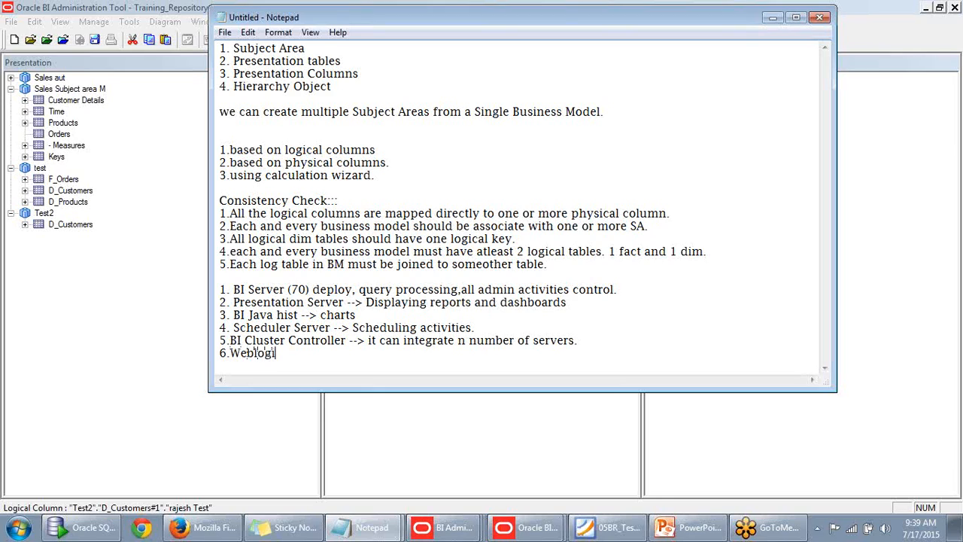
{"action": "type", "text": "c Server-->"}
{"action": "type", "text": "b"}
{"action": "key", "text": "BackSpace"}
{"action": "type", "text": "glog"}
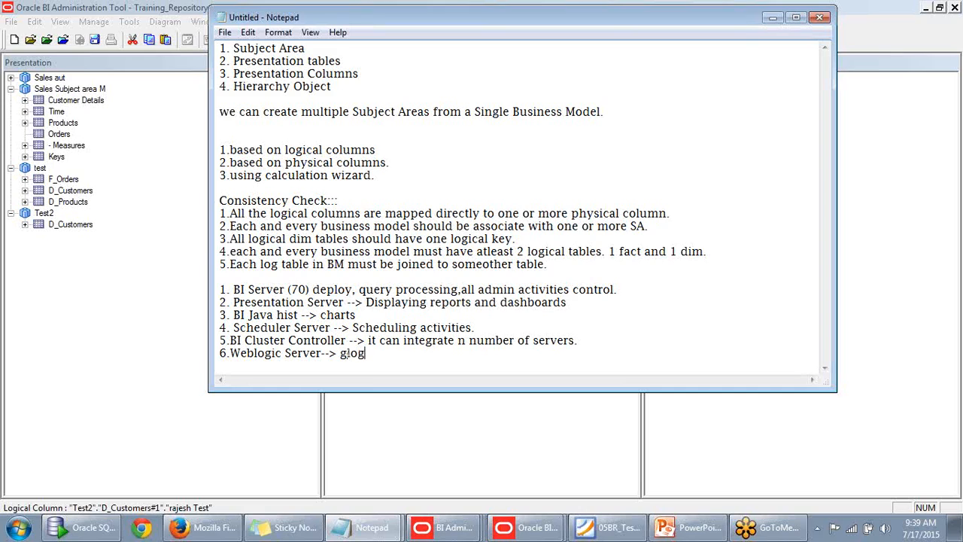
{"action": "key", "text": "BackSpace"}
{"action": "type", "text": "bal web display"}
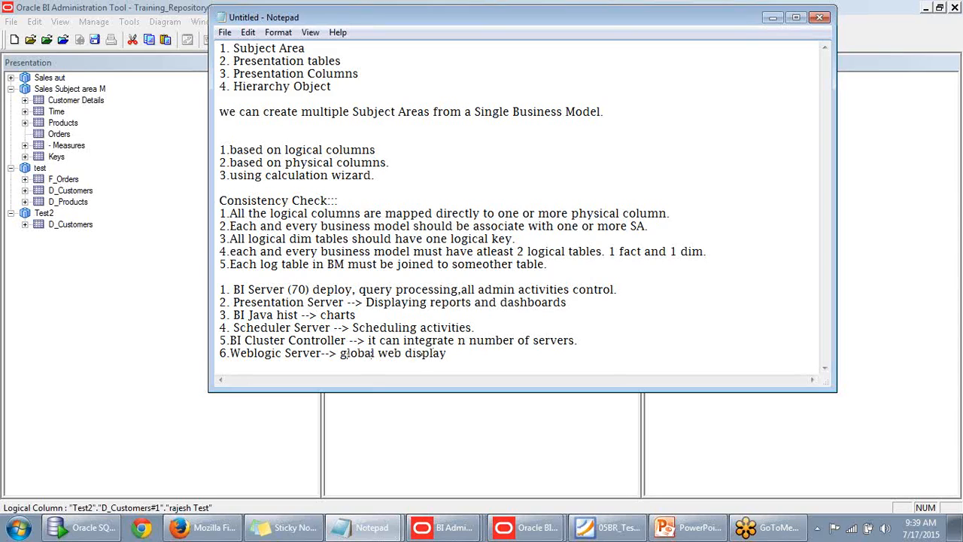
{"action": "key", "text": "Return"}
Highlight items 1 to 5 of the server list, from BI Server to BI Cluster Controller, to review them as a group
{"action": "left_click_drag", "start_coordinate": [576, 340], "coordinate": [220, 290]}
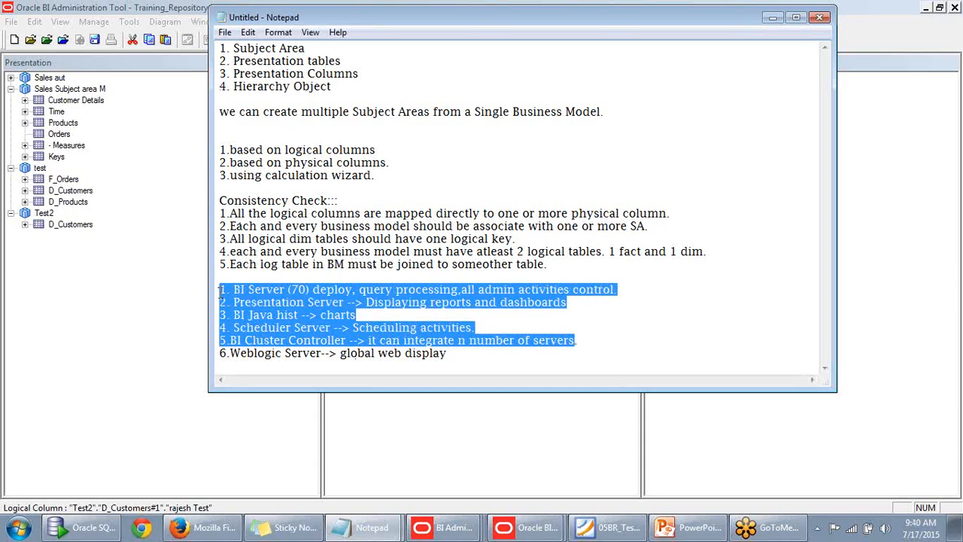
{"action": "left_click", "coordinate": [577, 340]}
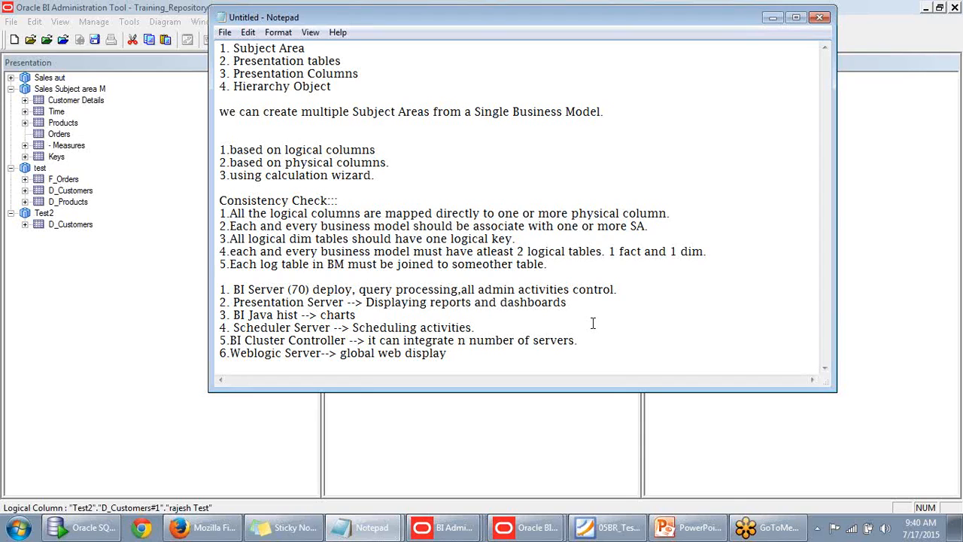
{"action": "left_click_drag", "start_coordinate": [578, 340], "coordinate": [218, 289]}
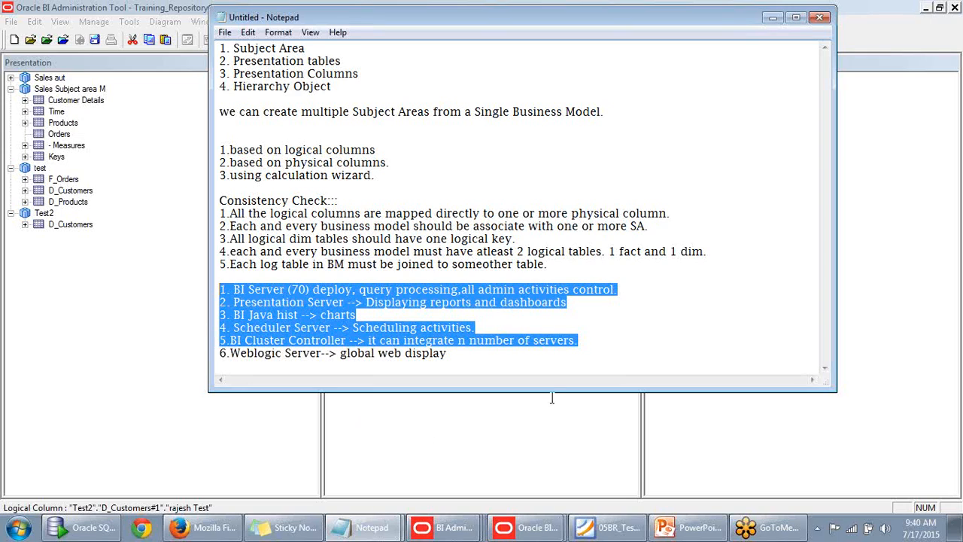
{"action": "left_click", "coordinate": [580, 343]}
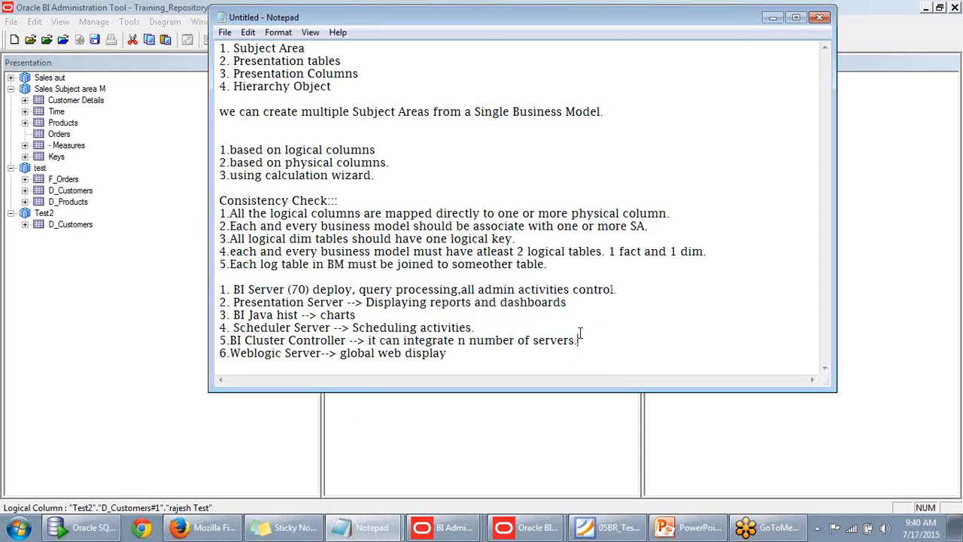
{"action": "left_click_drag", "start_coordinate": [575, 340], "coordinate": [217, 286]}
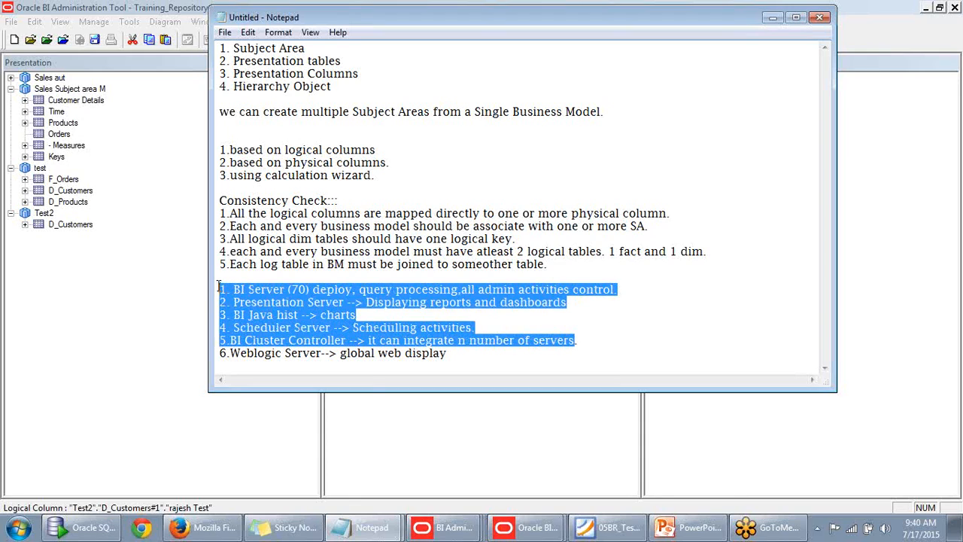
{"action": "left_click", "coordinate": [533, 328]}
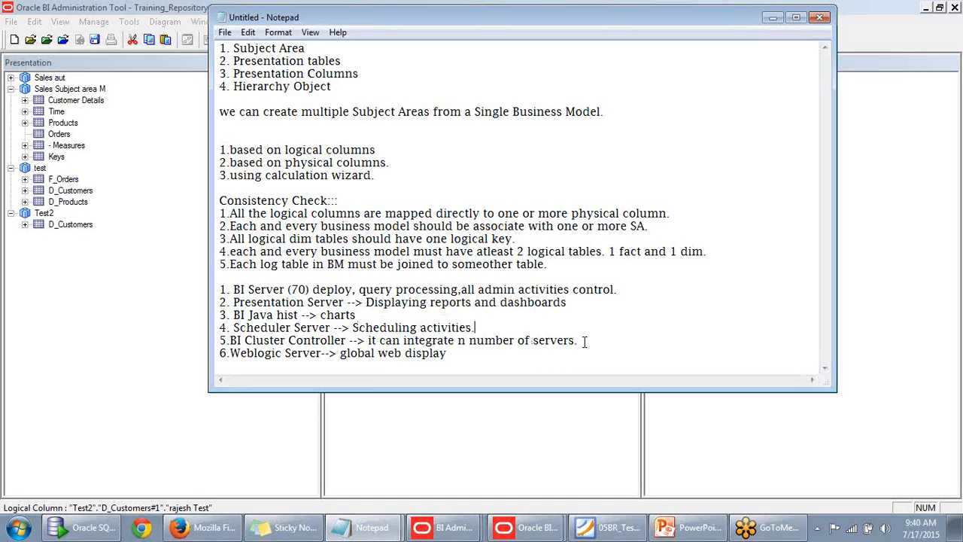
Minimise the notes, switch to Firefox and show the page for the Oracle farm at dwbi:7001
{"action": "left_click", "coordinate": [608, 528]}
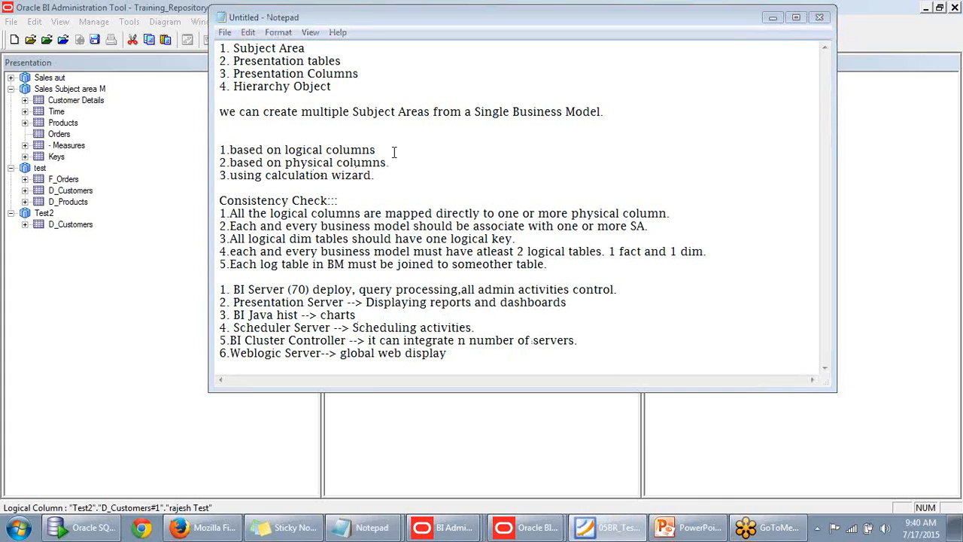
{"action": "left_click", "coordinate": [773, 16]}
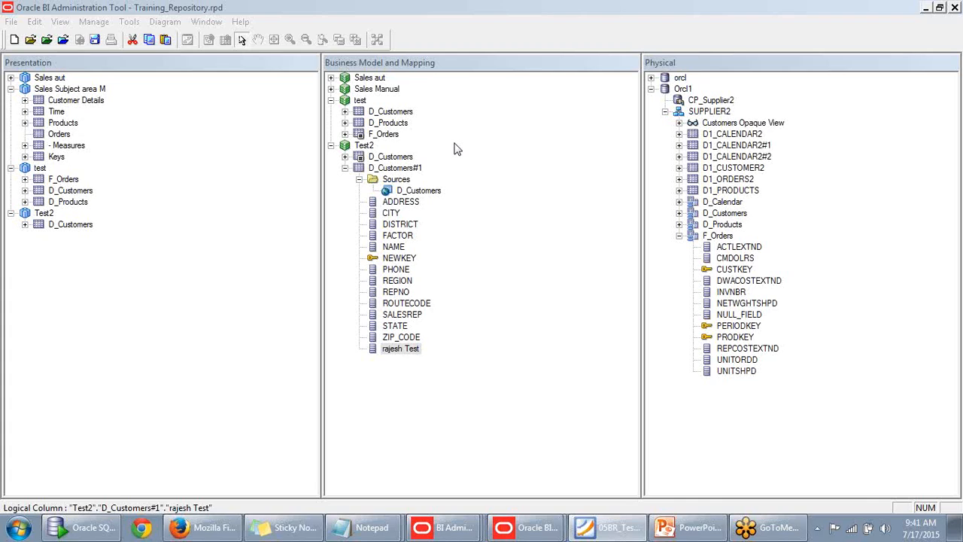
{"action": "left_click", "coordinate": [219, 530]}
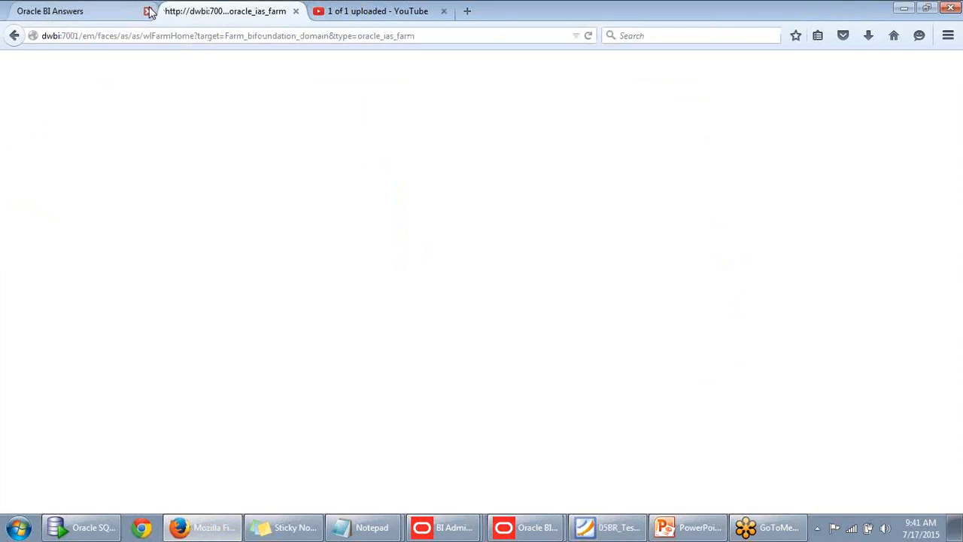
{"action": "left_click", "coordinate": [121, 10]}
{"action": "left_click", "coordinate": [193, 12]}
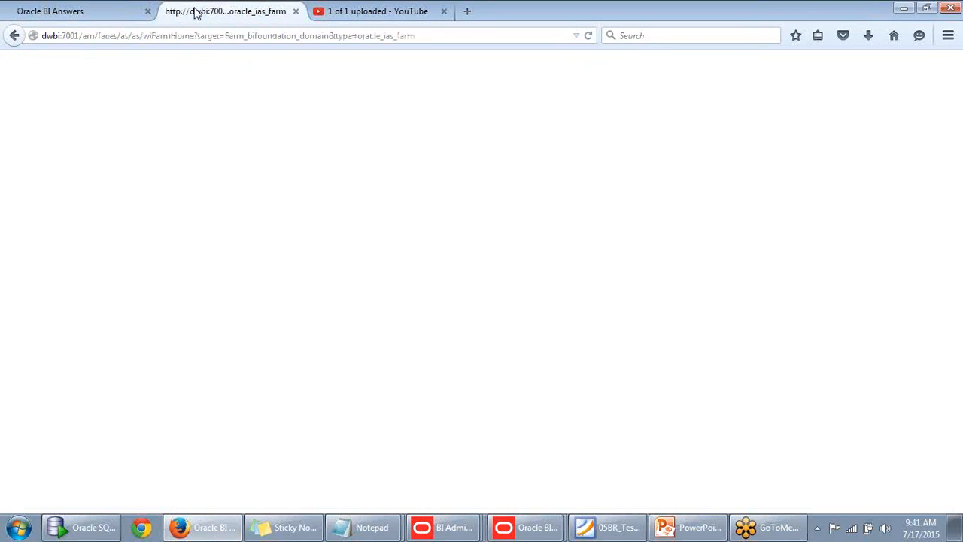
Shorten the page address to dwbi:7001/em and load the Enterprise Manager login page
{"action": "left_click", "coordinate": [199, 35]}
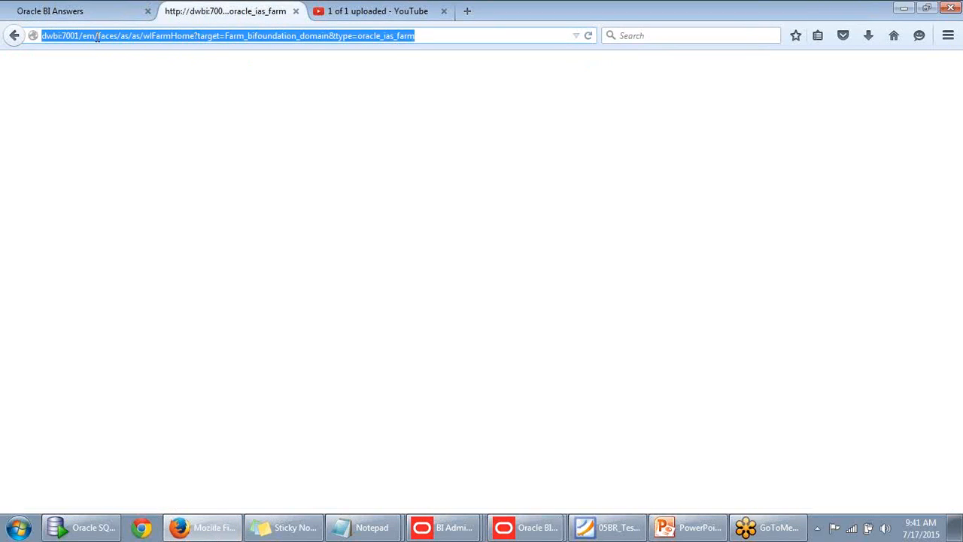
{"action": "left_click_drag", "start_coordinate": [95, 36], "coordinate": [474, 34]}
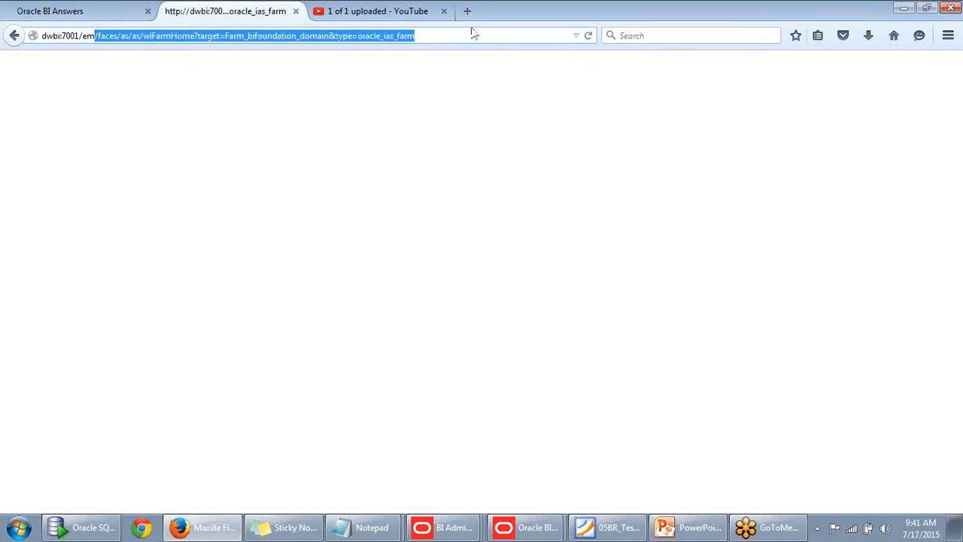
{"action": "key", "text": "BackSpace"}
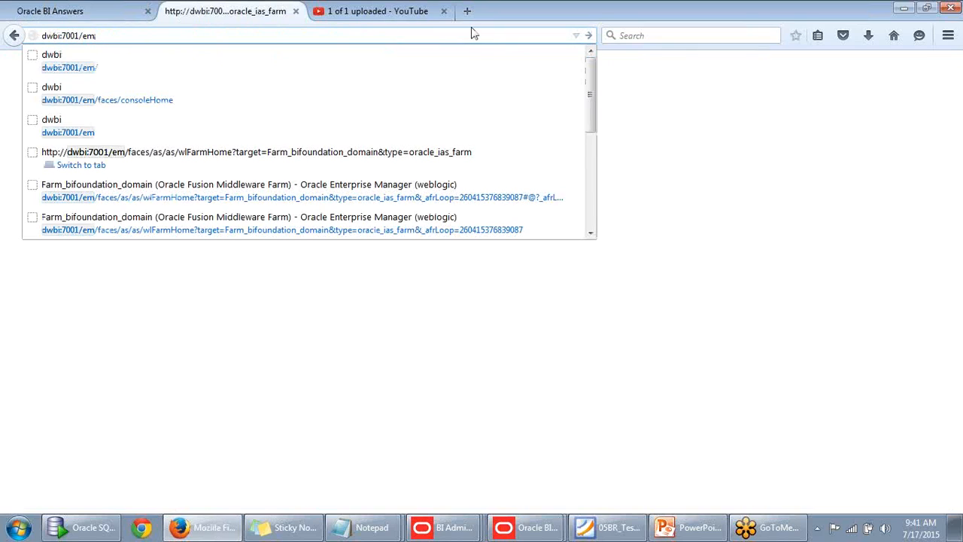
{"action": "key", "text": "Return"}
{"action": "double_click", "coordinate": [47, 36]}
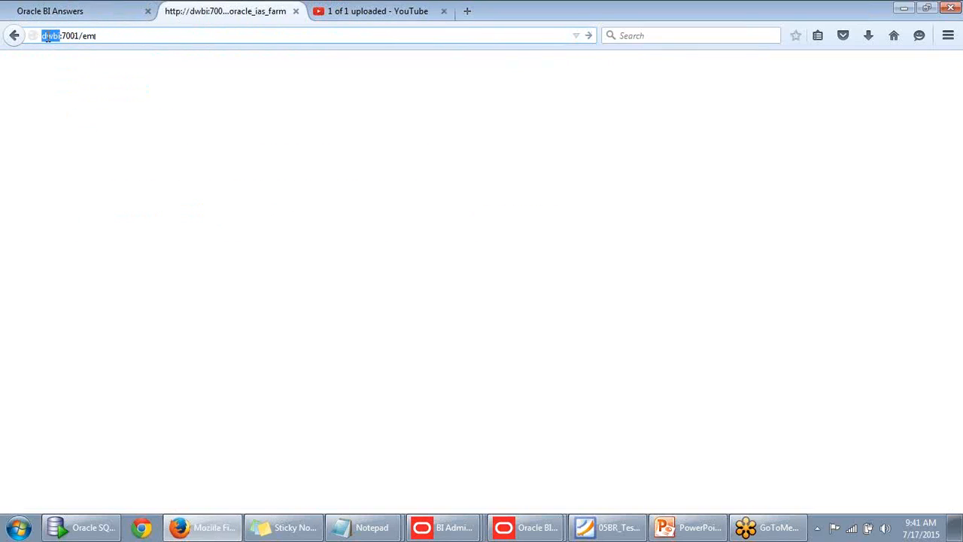
{"action": "left_click", "coordinate": [71, 36]}
{"action": "left_click", "coordinate": [96, 36]}
{"action": "left_click_drag", "start_coordinate": [96, 35], "coordinate": [89, 36]}
{"action": "left_click", "coordinate": [110, 33]}
{"action": "key", "text": "Return"}
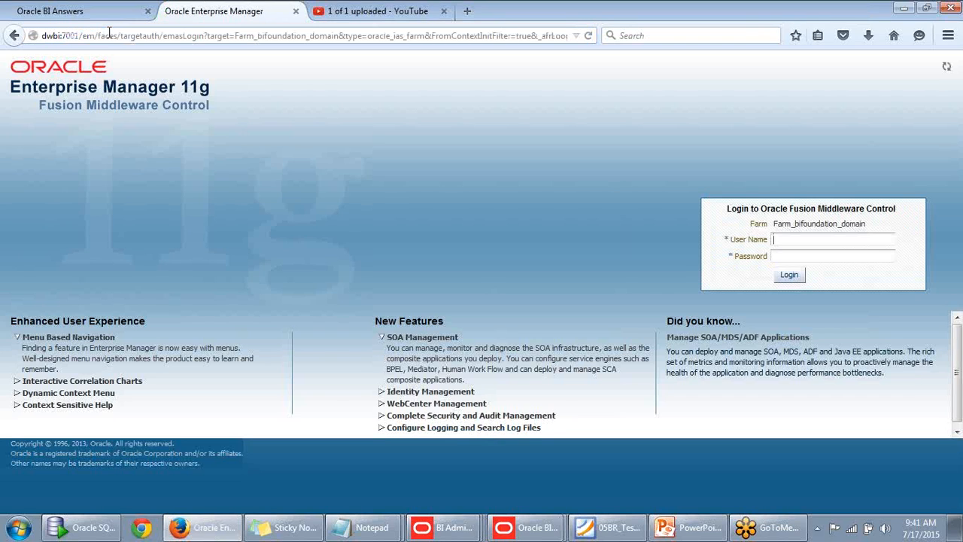
Log in to Oracle Fusion Middleware Control with the user name weblogic and the account password
{"action": "left_click", "coordinate": [806, 238]}
{"action": "right_click", "coordinate": [810, 247]}
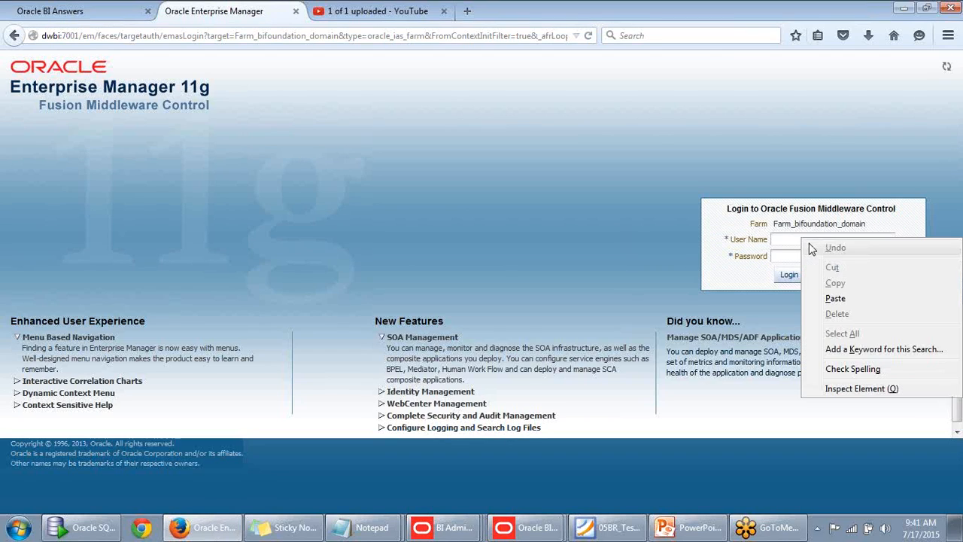
{"action": "left_click", "coordinate": [799, 241]}
{"action": "left_click", "coordinate": [801, 254]}
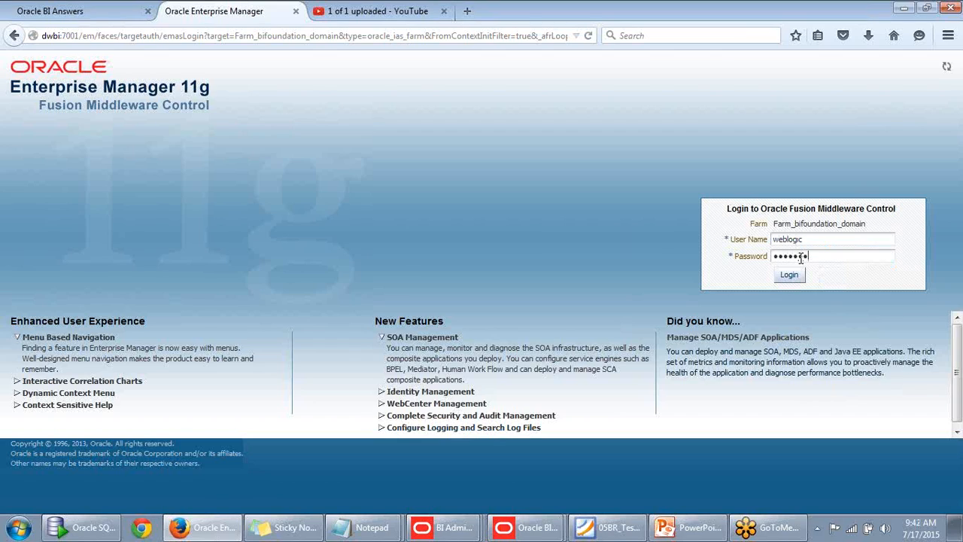
{"action": "left_click", "coordinate": [799, 275]}
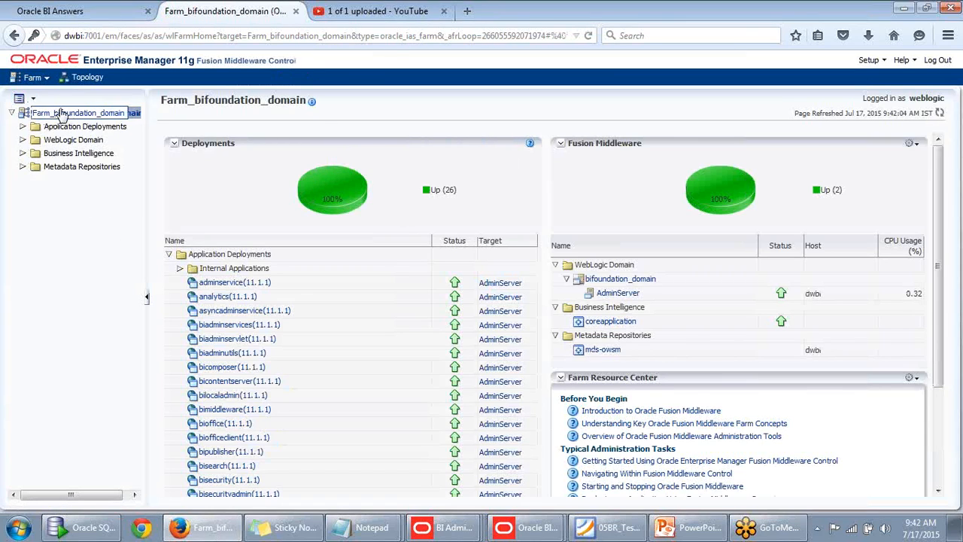
Expand the Business Intelligence folder of Farm_bifoundation_domain and open the overview of coreapplication
{"action": "left_click", "coordinate": [23, 153]}
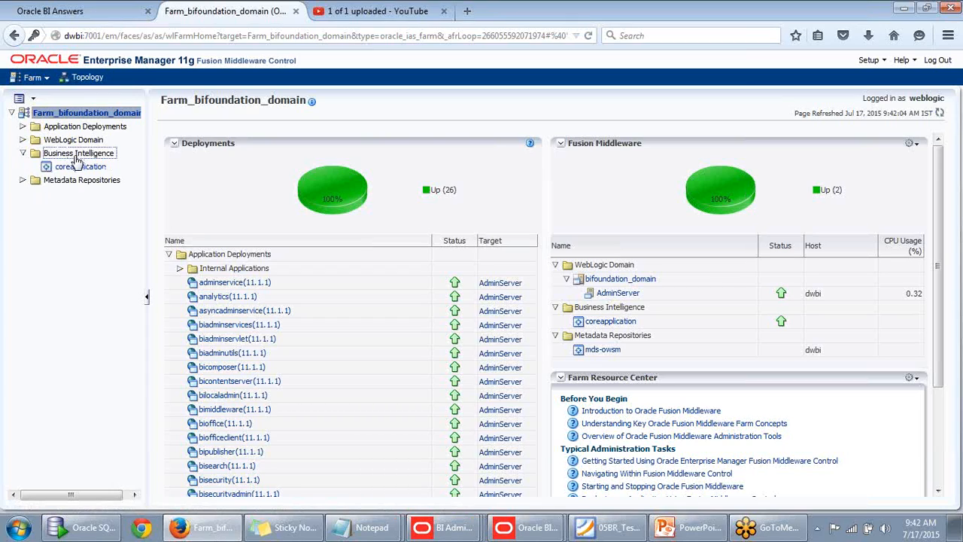
{"action": "left_click", "coordinate": [74, 155]}
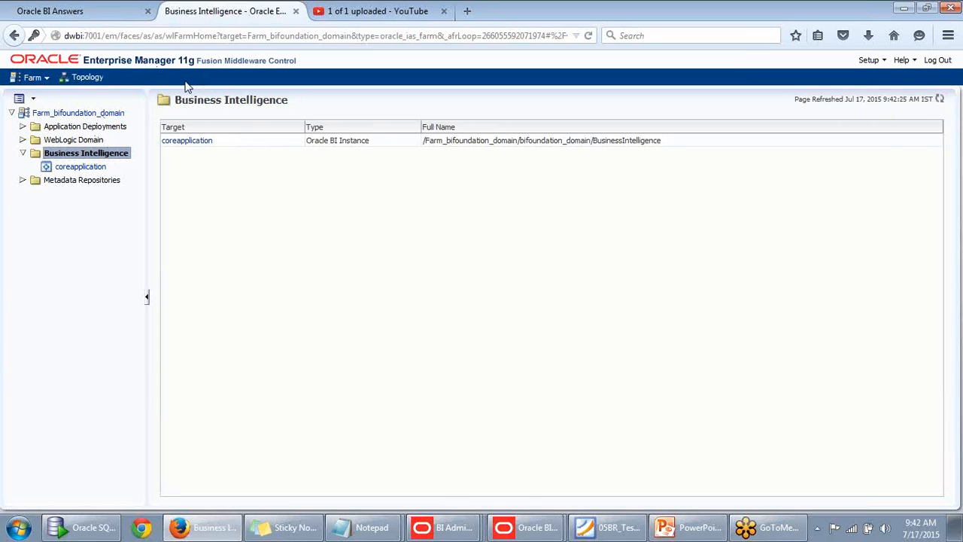
{"action": "left_click", "coordinate": [80, 168]}
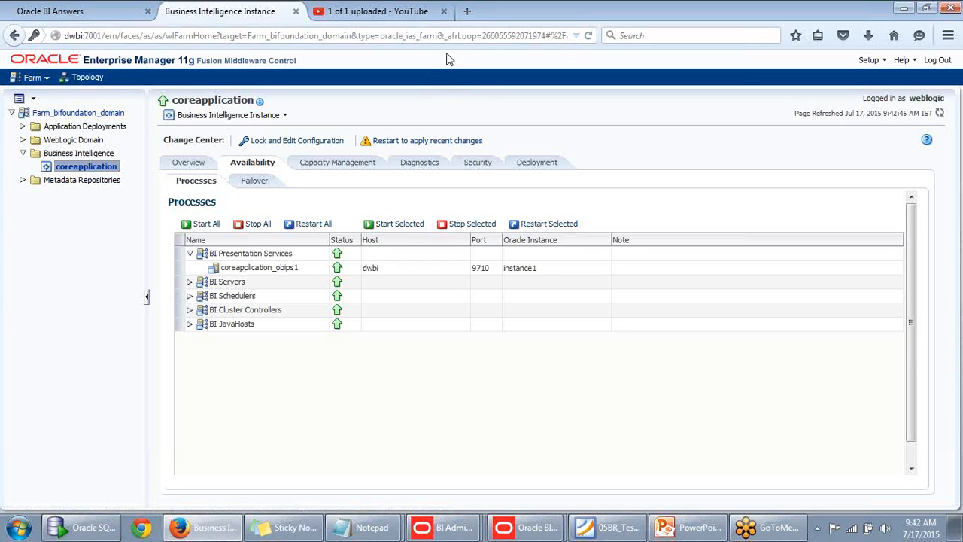
{"action": "left_click", "coordinate": [189, 163]}
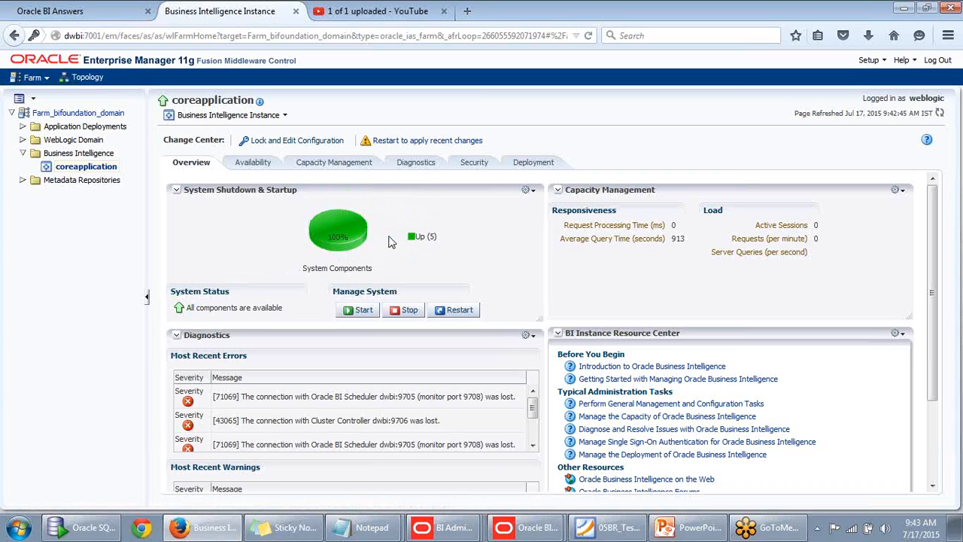
Compare the system components on the overview with the server list in the untitled Notepad notes, then minimise the notes
{"action": "mouse_move", "coordinate": [366, 227]}
{"action": "left_click", "coordinate": [379, 529]}
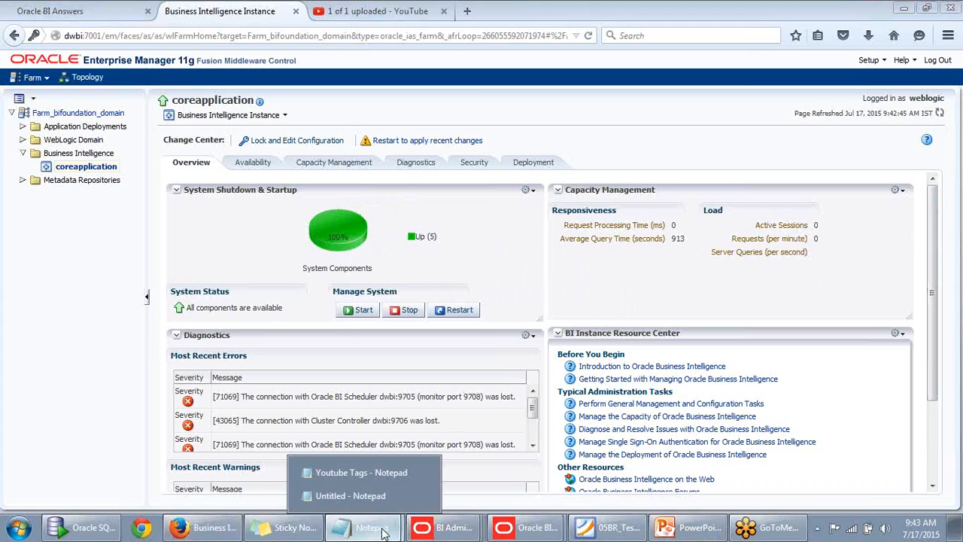
{"action": "left_click", "coordinate": [353, 496]}
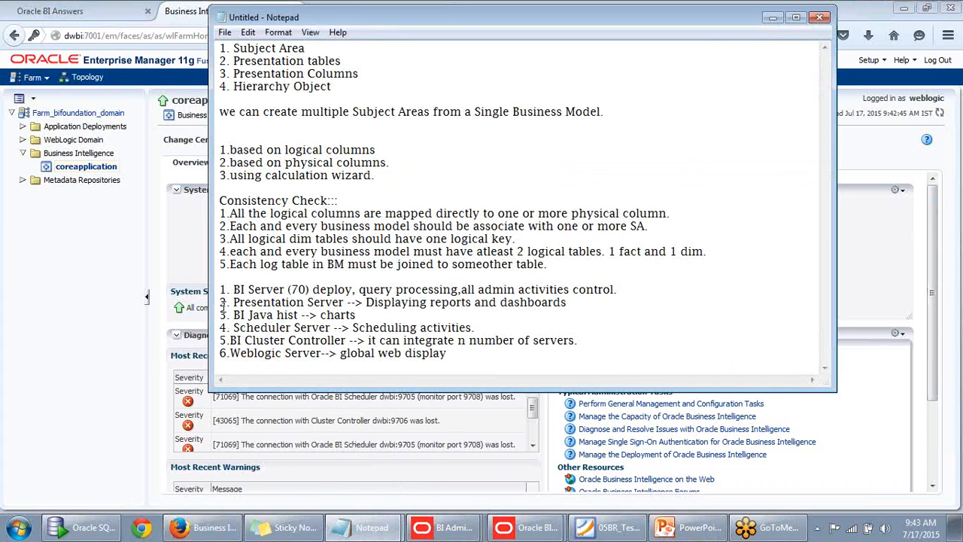
{"action": "left_click", "coordinate": [772, 16]}
Examine the coreapplication overview, covering system status, capacity figures, the most recent errors and warnings, and highlight the first error's BI Scheduler text
{"action": "mouse_move", "coordinate": [336, 249]}
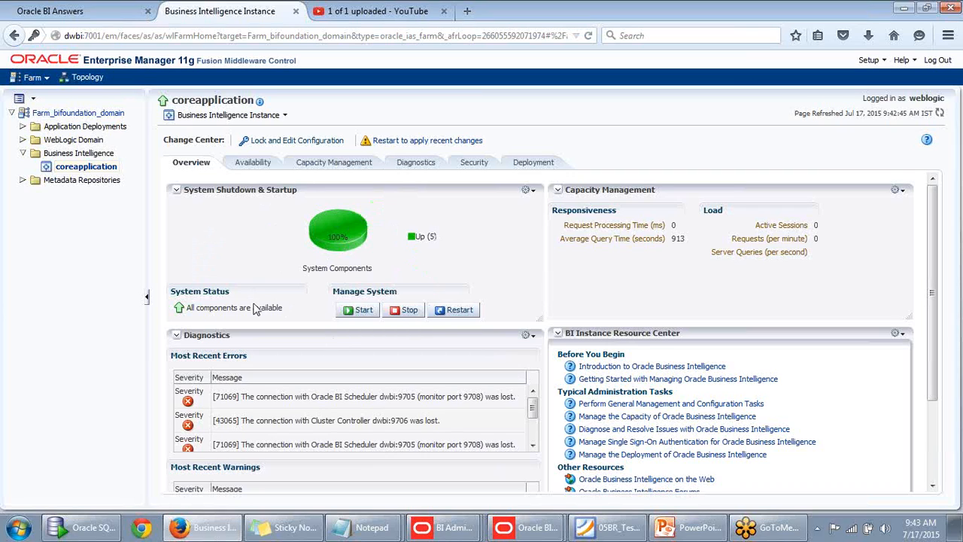
{"action": "scroll", "coordinate": [457, 304], "scroll_direction": "down", "scroll_amount": 1}
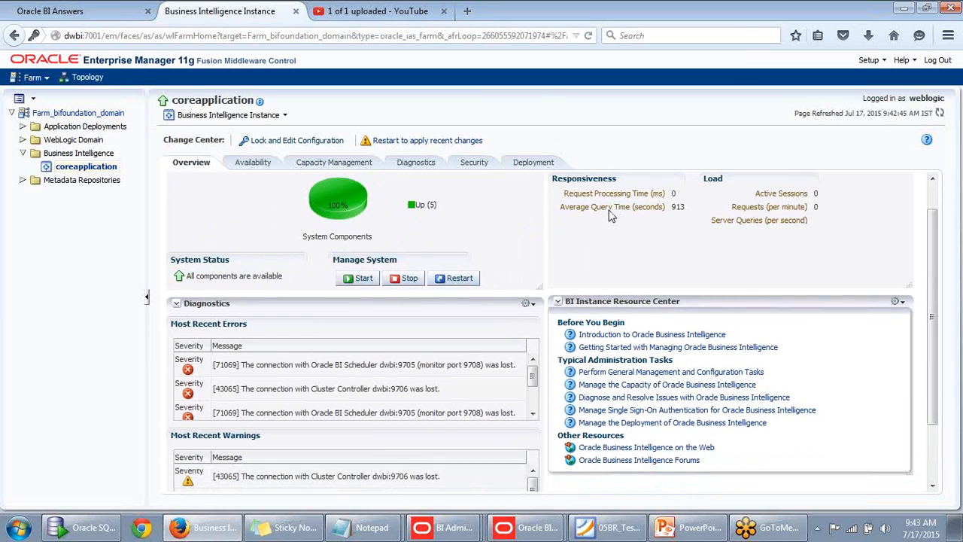
{"action": "scroll", "coordinate": [610, 216], "scroll_direction": "up", "scroll_amount": 1}
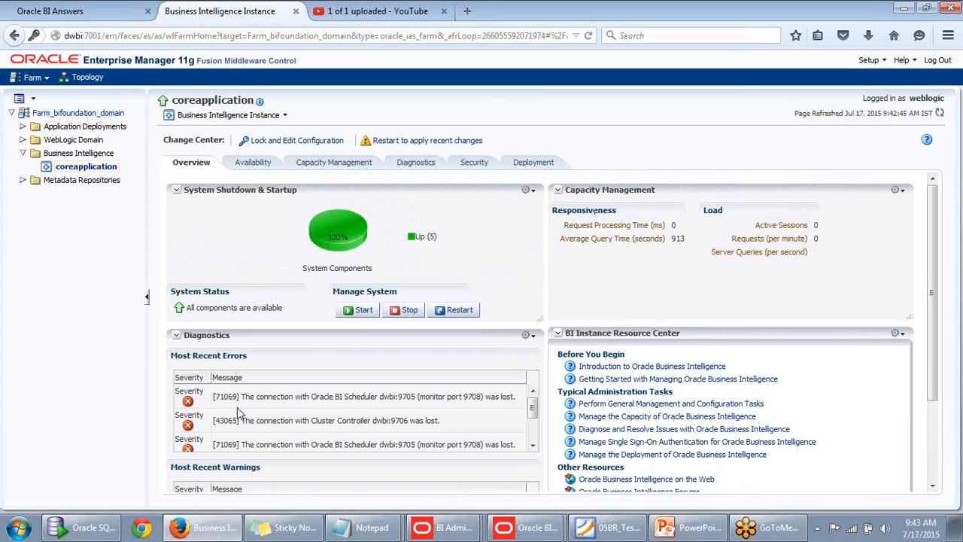
{"action": "scroll", "coordinate": [532, 412], "scroll_direction": "down", "scroll_amount": 1}
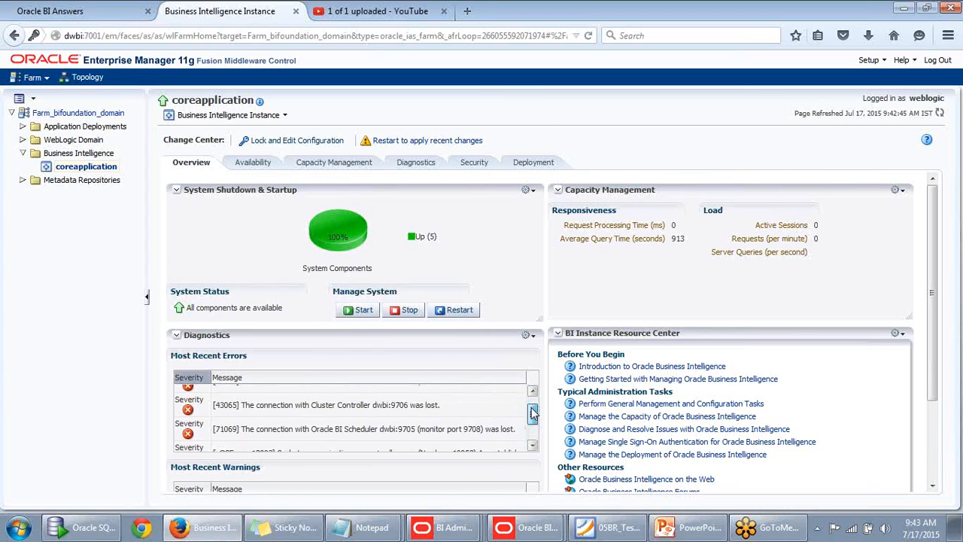
{"action": "scroll", "coordinate": [531, 412], "scroll_direction": "up", "scroll_amount": 1}
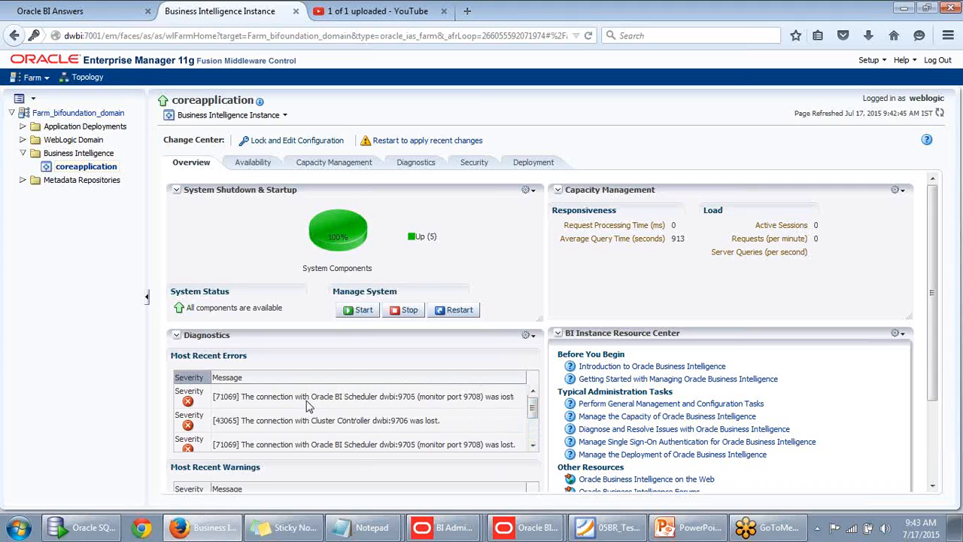
{"action": "left_click_drag", "start_coordinate": [310, 403], "coordinate": [532, 404]}
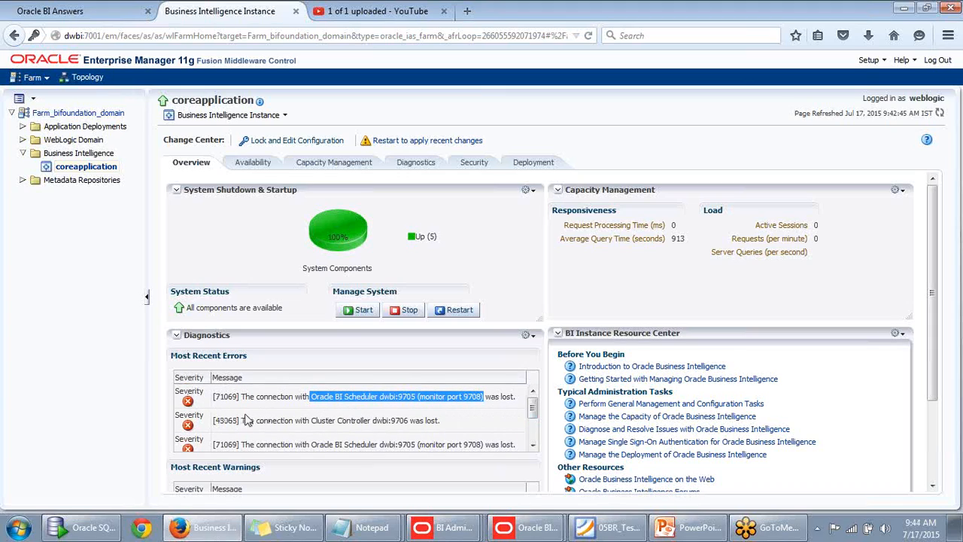
{"action": "mouse_move", "coordinate": [532, 410]}
{"action": "left_mouse_down"}
{"action": "mouse_move", "coordinate": [532, 435]}
{"action": "mouse_move", "coordinate": [532, 403]}
{"action": "left_mouse_up"}
{"action": "left_click_drag", "start_coordinate": [532, 416], "coordinate": [544, 399]}
{"action": "scroll", "coordinate": [490, 292], "scroll_direction": "down", "scroll_amount": 3}
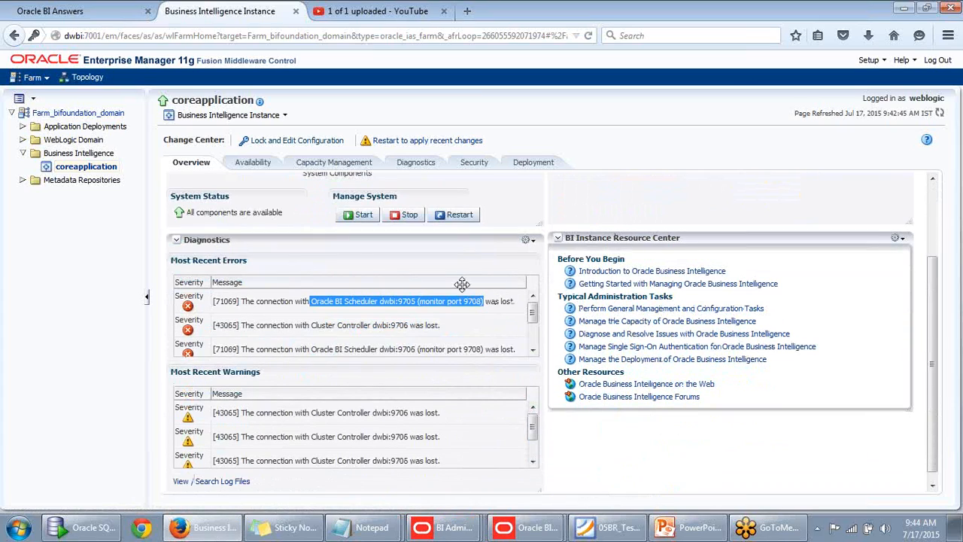
{"action": "mouse_move", "coordinate": [531, 427]}
{"action": "left_mouse_down"}
{"action": "mouse_move", "coordinate": [532, 453]}
{"action": "mouse_move", "coordinate": [536, 417]}
{"action": "left_mouse_up"}
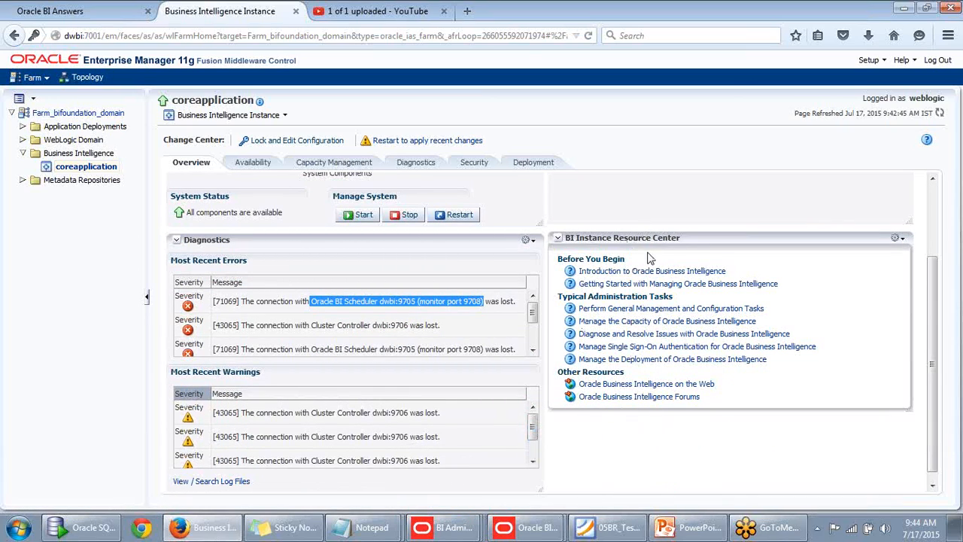
Review the system status, Diagnostics and BI Instance Resource Center sections on the coreapplication overview
{"action": "scroll", "coordinate": [660, 348], "scroll_direction": "up", "scroll_amount": 3}
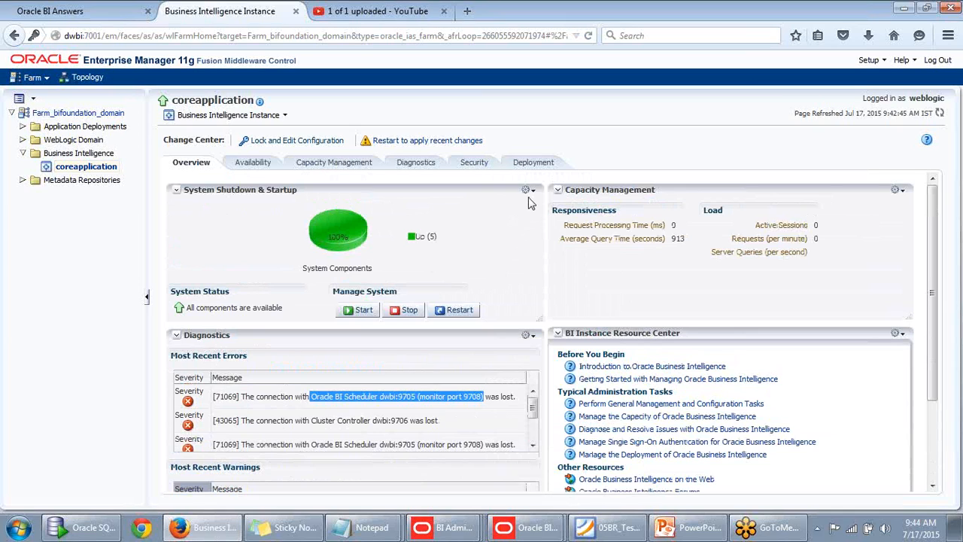
{"action": "scroll", "coordinate": [382, 293], "scroll_direction": "down", "scroll_amount": 2}
{"action": "scroll", "coordinate": [380, 300], "scroll_direction": "down", "scroll_amount": 2}
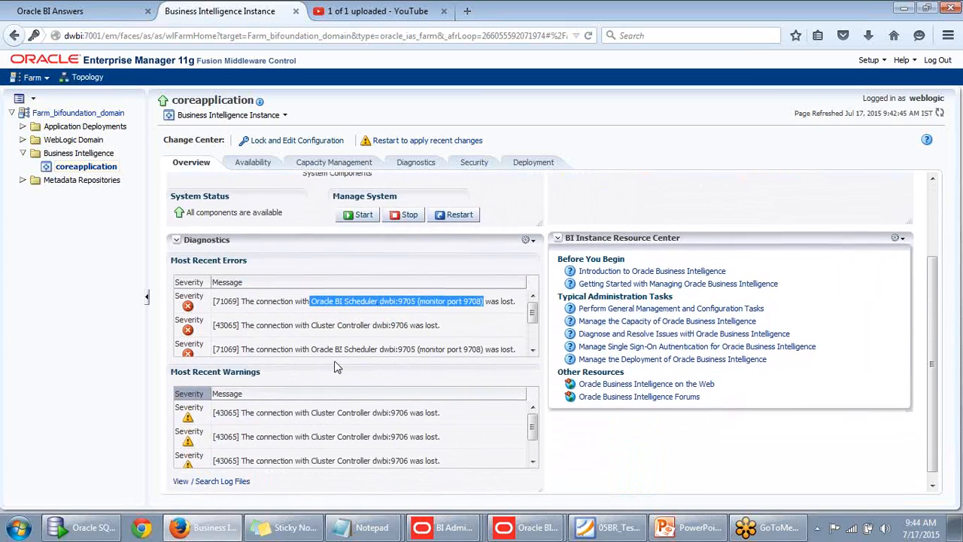
{"action": "scroll", "coordinate": [425, 323], "scroll_direction": "up", "scroll_amount": 4}
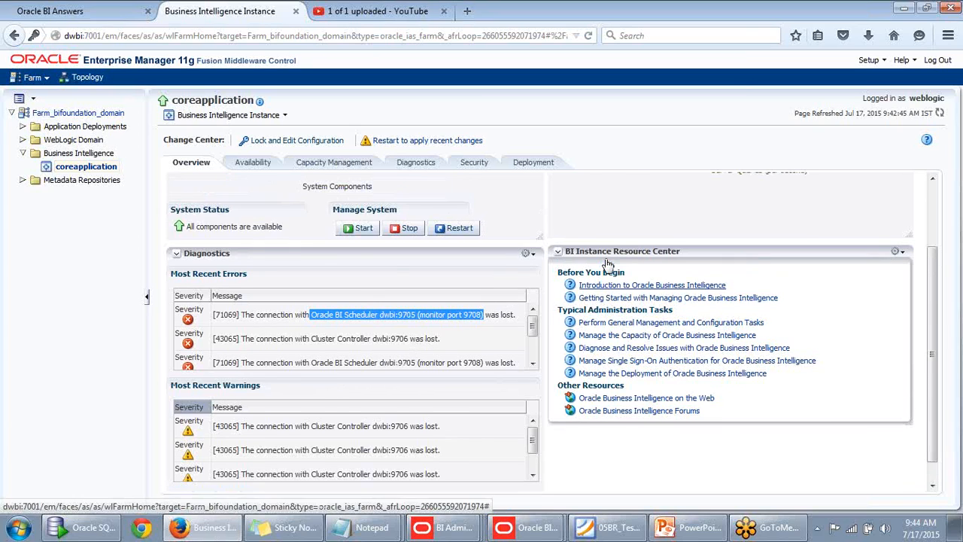
{"action": "scroll", "coordinate": [264, 362], "scroll_direction": "down", "scroll_amount": 4}
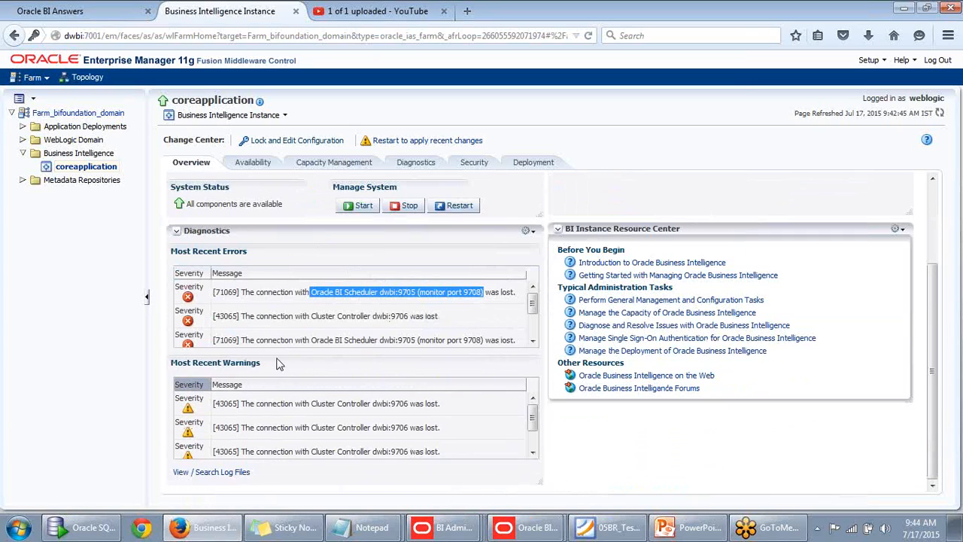
{"action": "scroll", "coordinate": [280, 364], "scroll_direction": "up", "scroll_amount": 3}
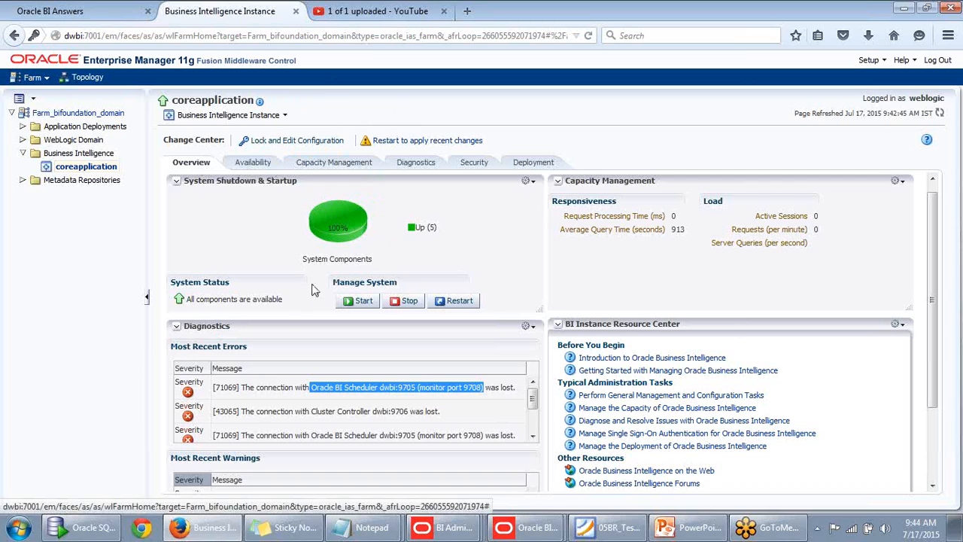
Open the availability processes of coreapplication and inspect the rows from BI Presentation Services to BI Cluster Controllers
{"action": "left_click", "coordinate": [264, 166]}
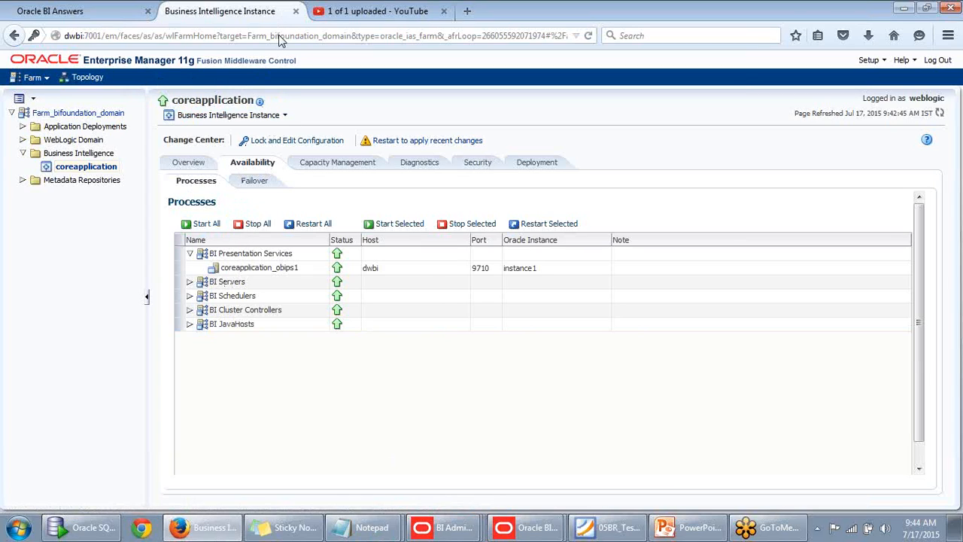
{"action": "left_click", "coordinate": [310, 254]}
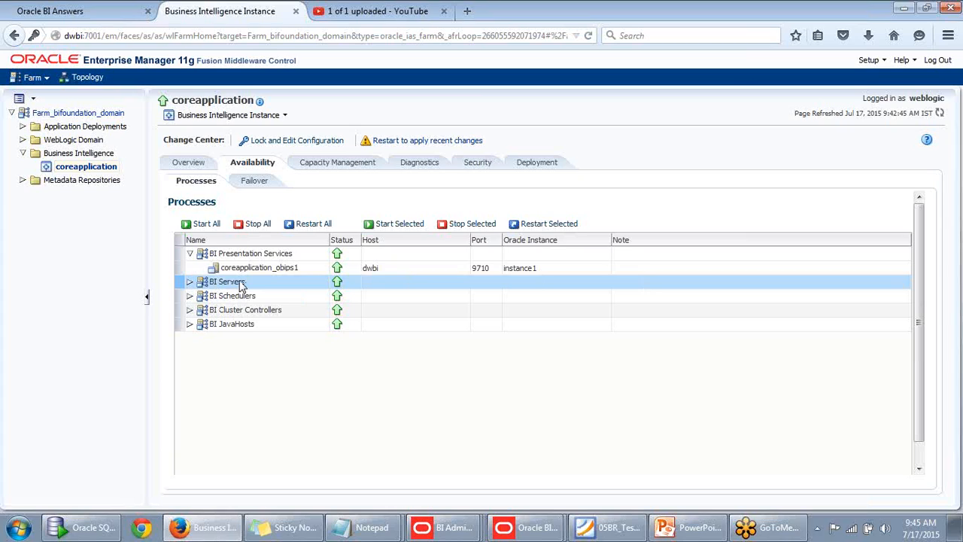
{"action": "left_click", "coordinate": [245, 309]}
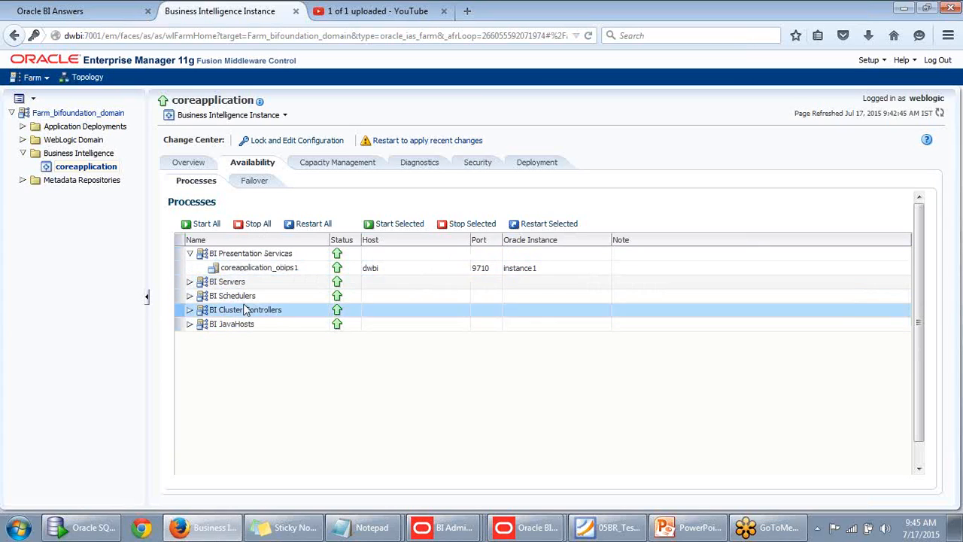
{"action": "left_click", "coordinate": [254, 267]}
{"action": "left_click", "coordinate": [255, 297]}
{"action": "left_click", "coordinate": [253, 283]}
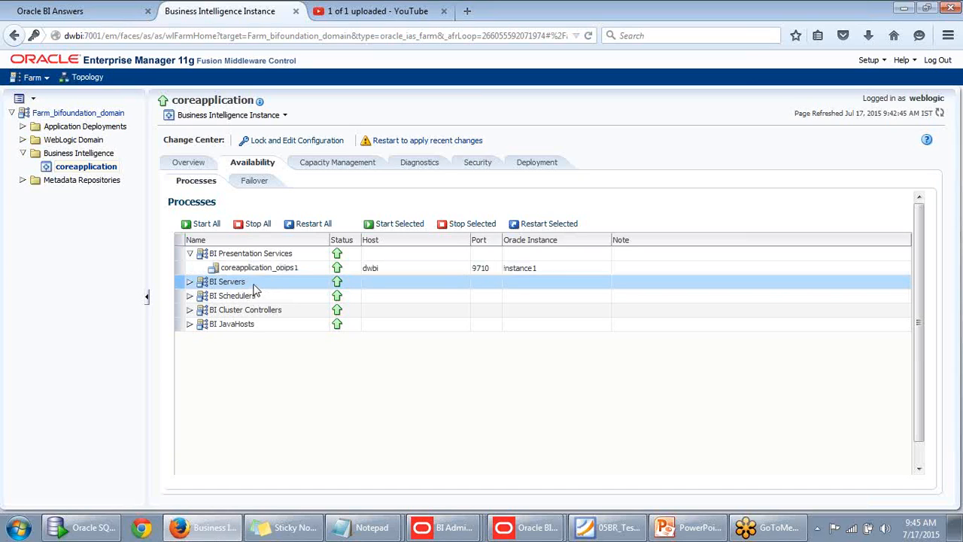
{"action": "left_click", "coordinate": [255, 310]}
{"action": "left_click", "coordinate": [270, 268]}
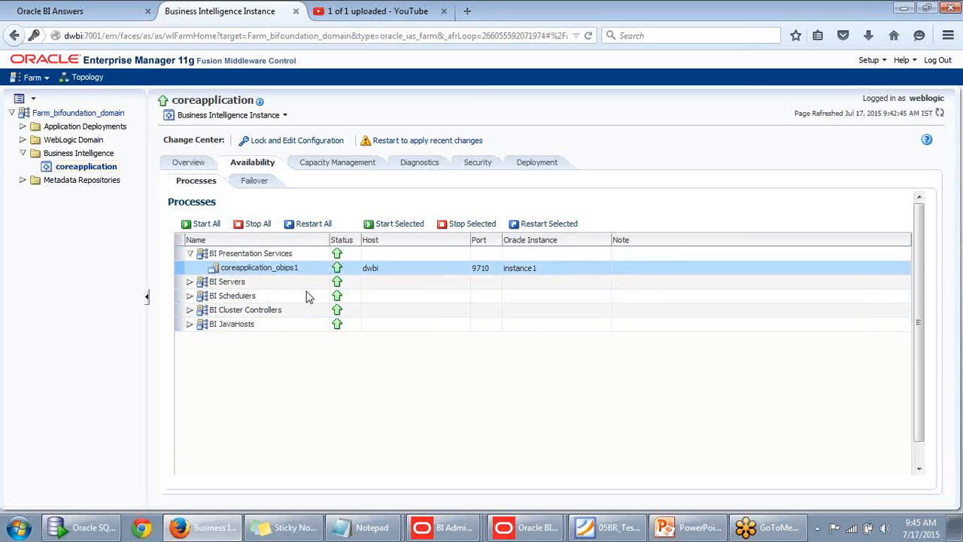
Go through the BI JavaHosts, Cluster Controllers, Schedulers, Servers and Presentation Services processes again, finishing on BI JavaHosts
{"action": "left_click", "coordinate": [248, 325]}
{"action": "left_click", "coordinate": [259, 309]}
{"action": "left_click", "coordinate": [263, 295]}
{"action": "left_click", "coordinate": [263, 285]}
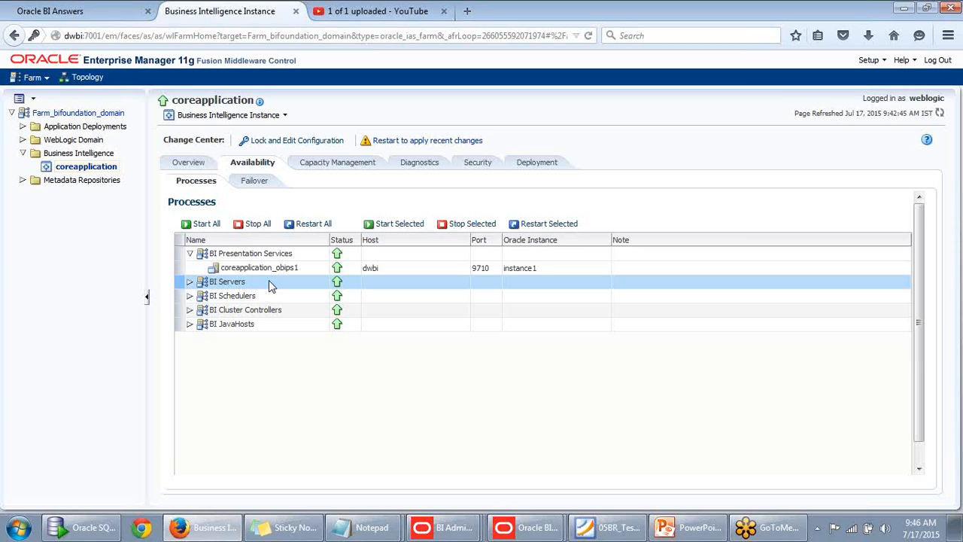
{"action": "left_click", "coordinate": [269, 295]}
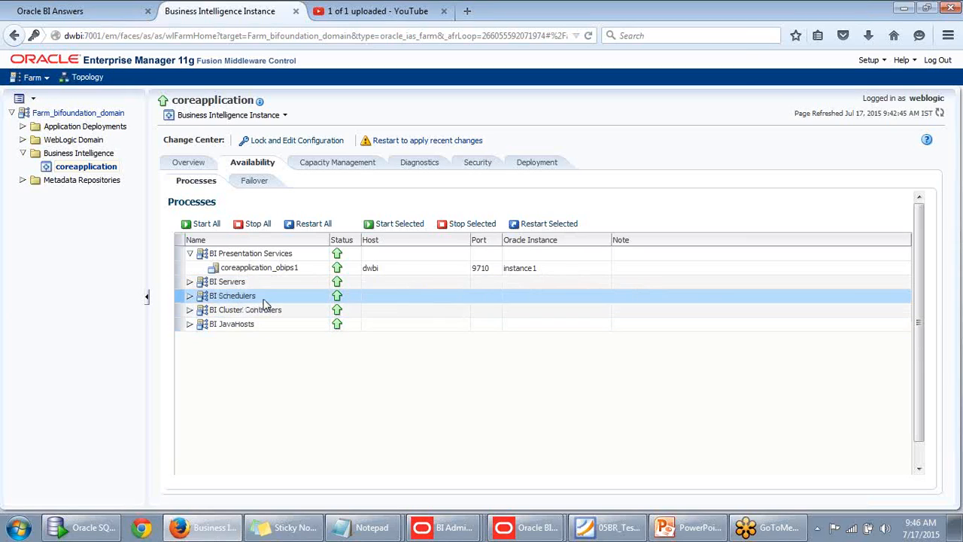
{"action": "left_click", "coordinate": [264, 285]}
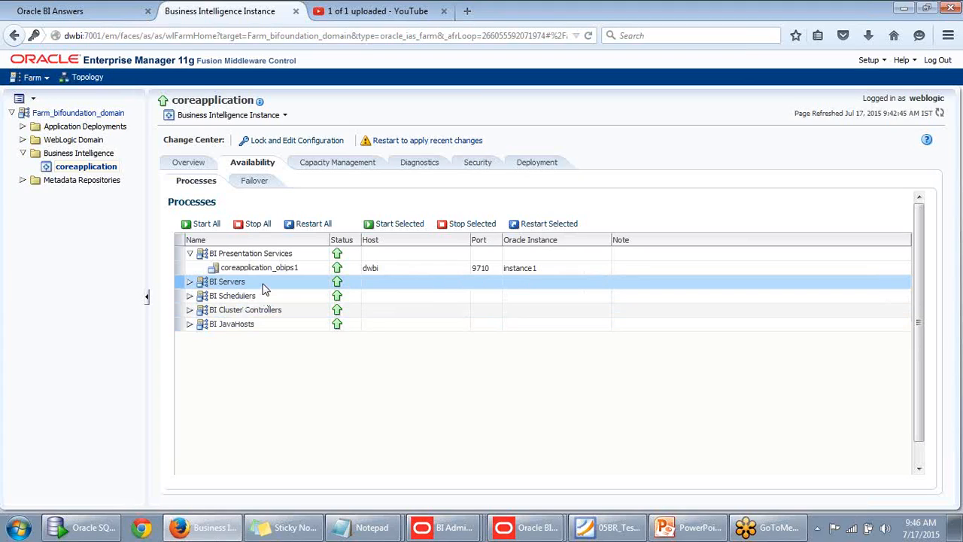
{"action": "left_click", "coordinate": [300, 259]}
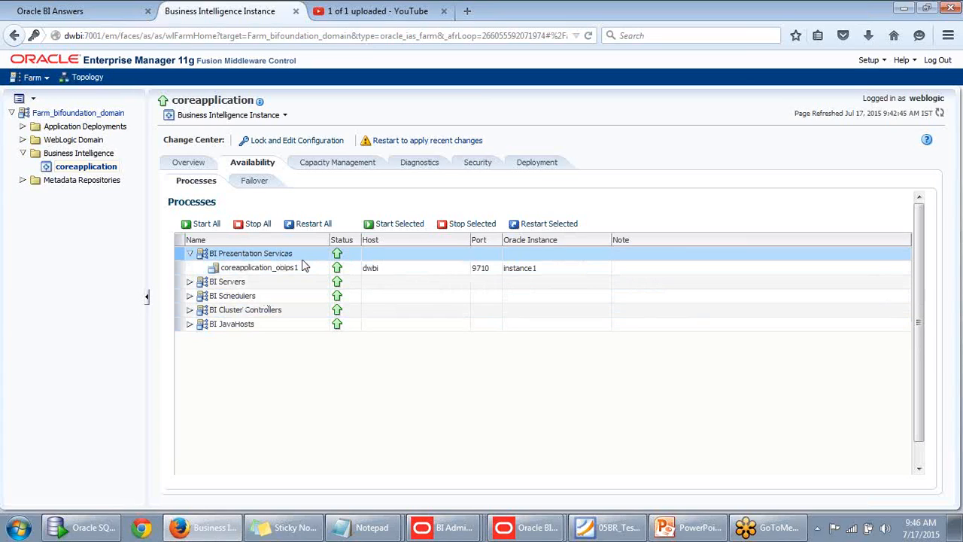
{"action": "left_click", "coordinate": [279, 346]}
{"action": "left_click", "coordinate": [280, 325]}
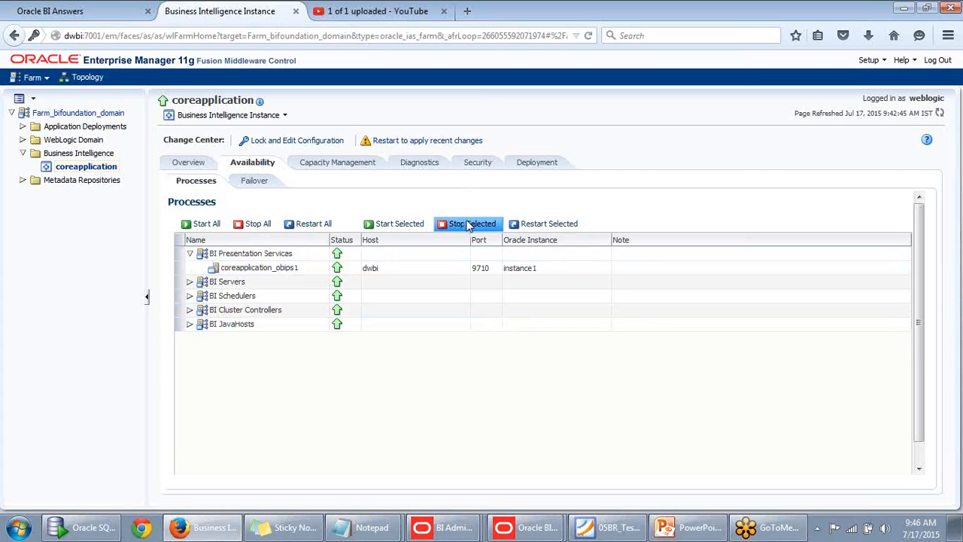
Open the failover page and examine the components listed as potential single points of failure, including their types and risk
{"action": "left_click", "coordinate": [254, 184]}
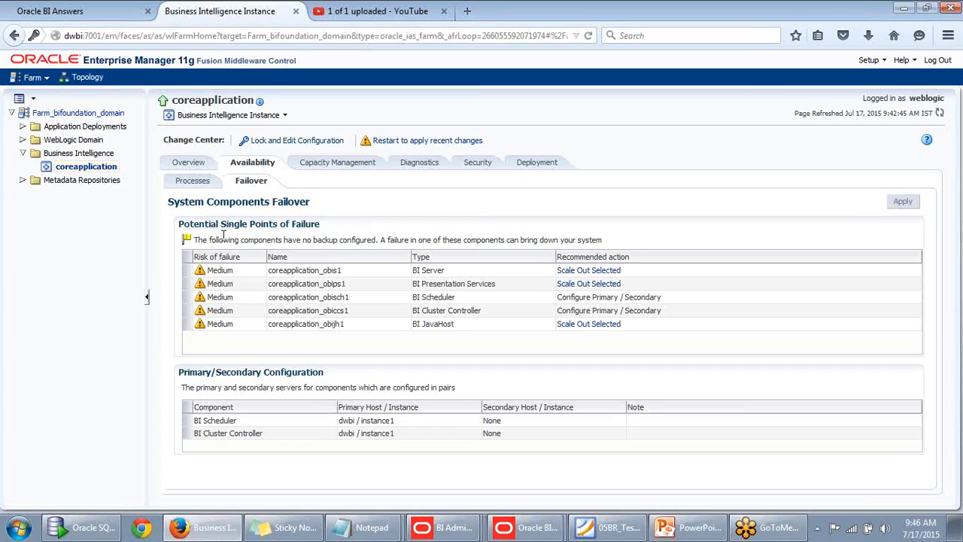
{"action": "left_click", "coordinate": [226, 298]}
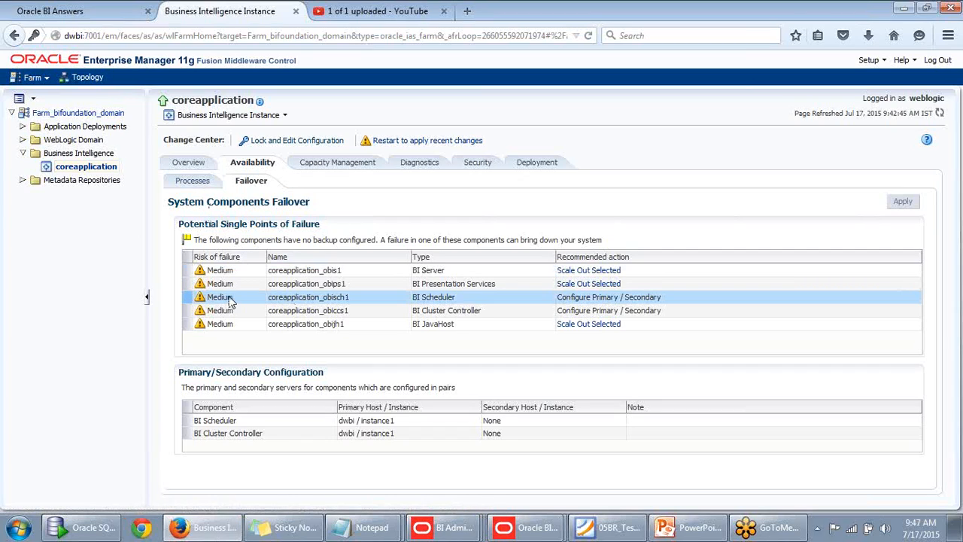
{"action": "left_click", "coordinate": [275, 270]}
{"action": "left_click", "coordinate": [279, 325]}
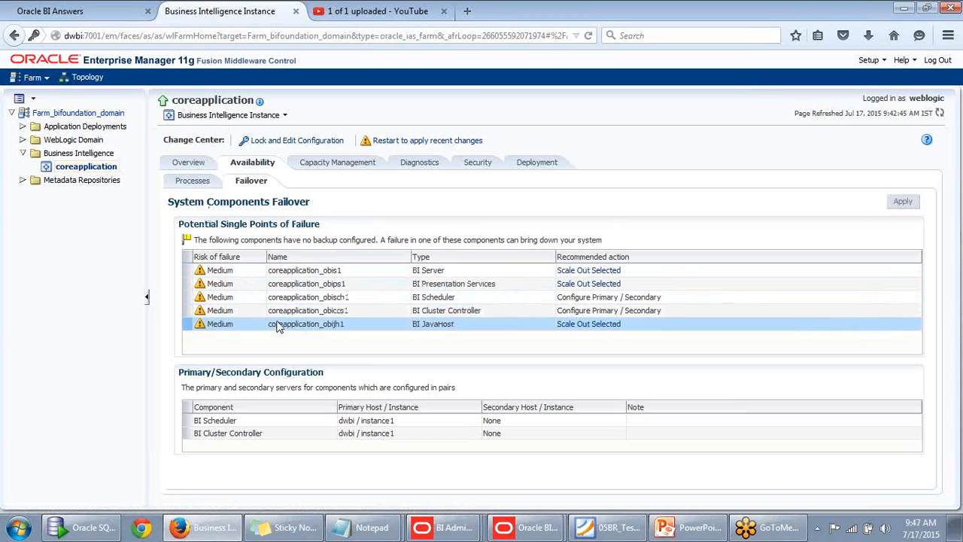
{"action": "left_click", "coordinate": [276, 314]}
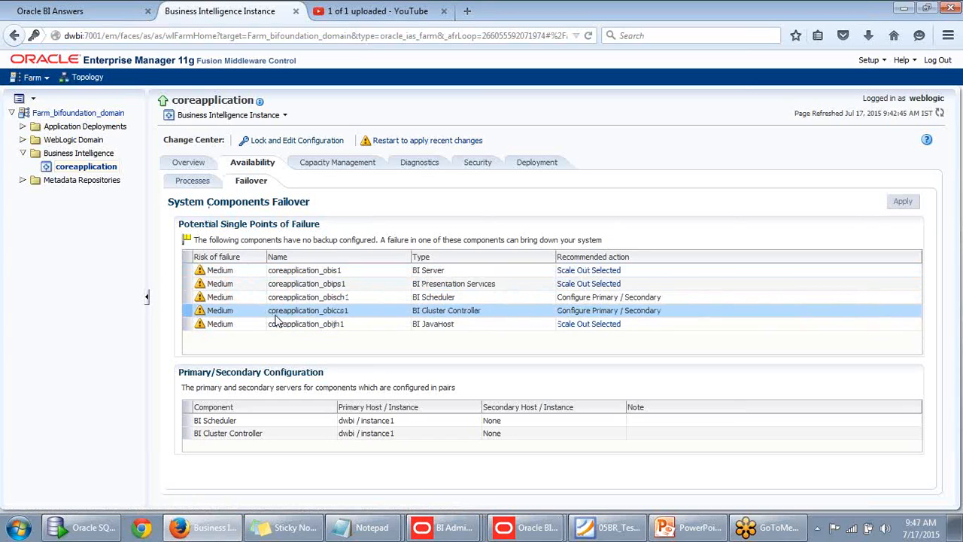
{"action": "left_click", "coordinate": [271, 324]}
{"action": "left_click", "coordinate": [240, 282]}
{"action": "left_click", "coordinate": [258, 256]}
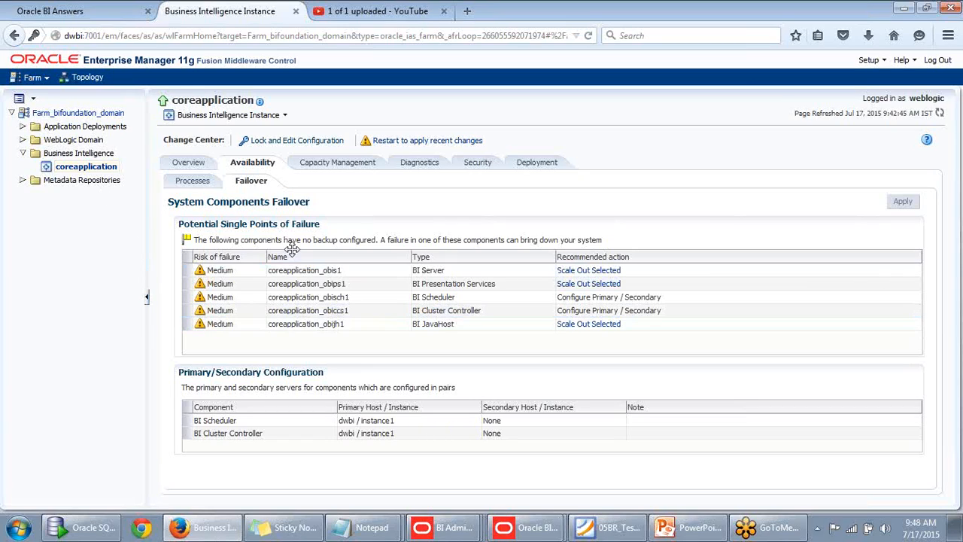
{"action": "left_click", "coordinate": [482, 286]}
Examine the capacity management metrics, highlighting Average Query Time, and view the scalability settings for host dwbi
{"action": "left_click", "coordinate": [324, 164]}
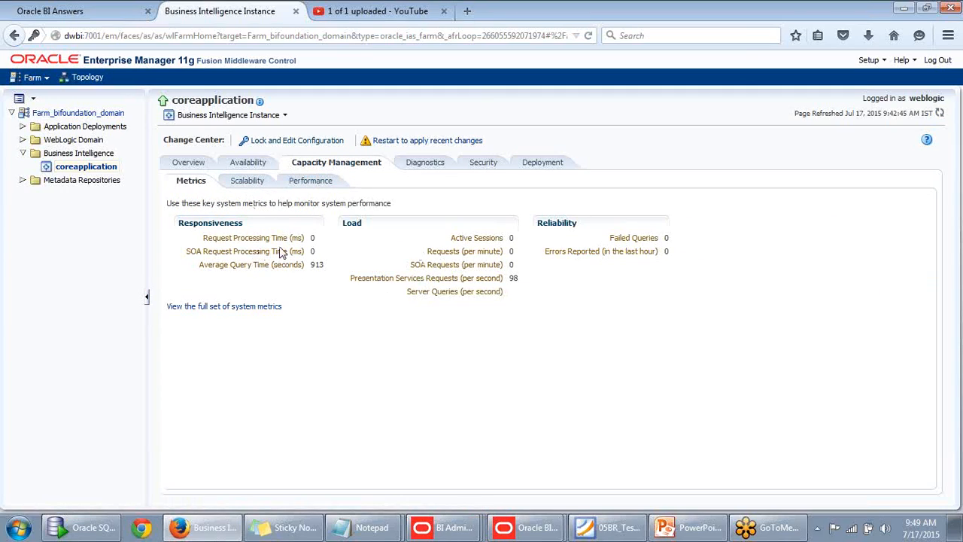
{"action": "left_click_drag", "start_coordinate": [248, 265], "coordinate": [326, 276]}
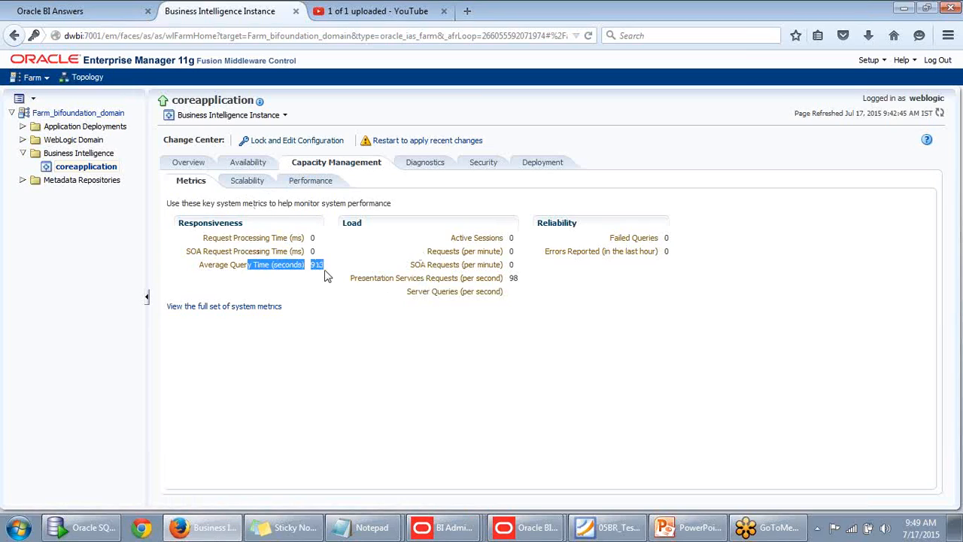
{"action": "left_click", "coordinate": [336, 290]}
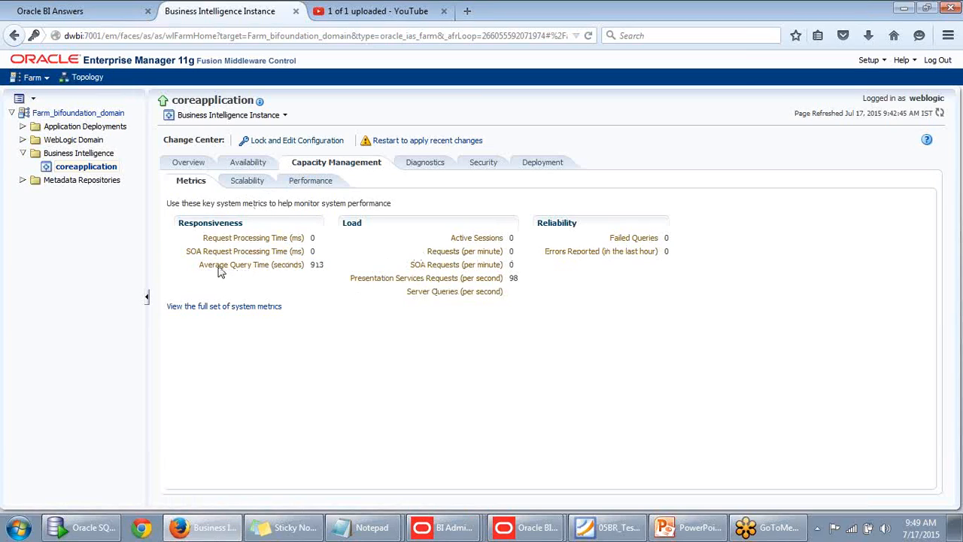
{"action": "left_click_drag", "start_coordinate": [217, 266], "coordinate": [329, 277]}
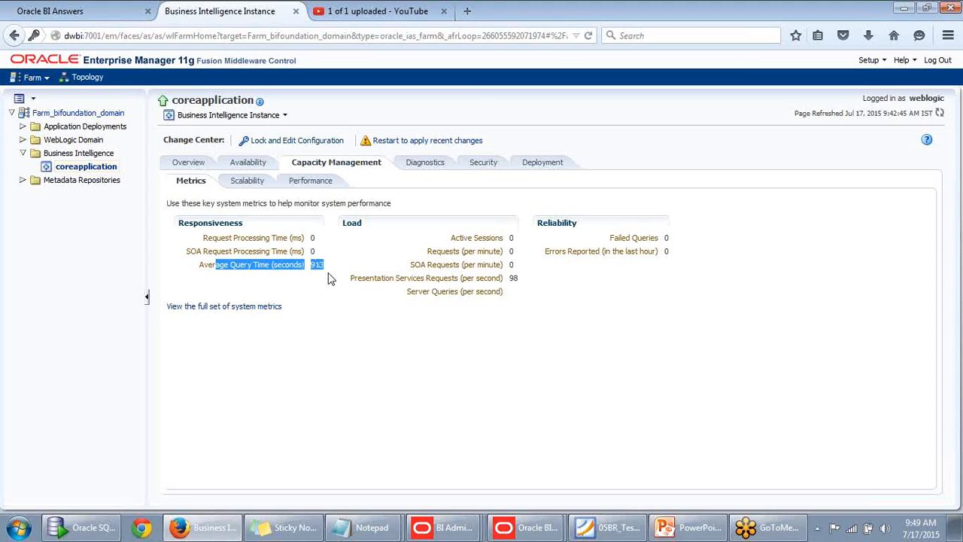
{"action": "left_click", "coordinate": [225, 289]}
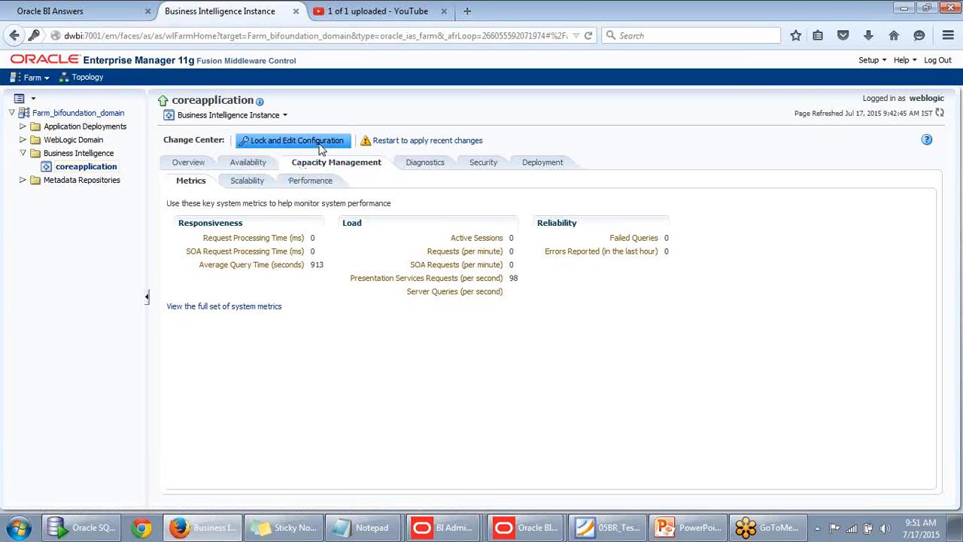
{"action": "left_click", "coordinate": [244, 184]}
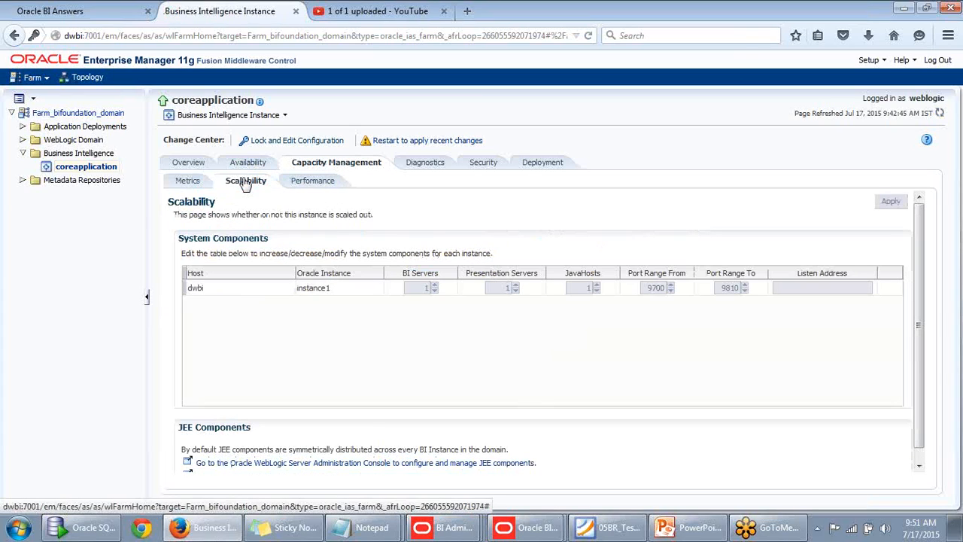
{"action": "left_click", "coordinate": [203, 290]}
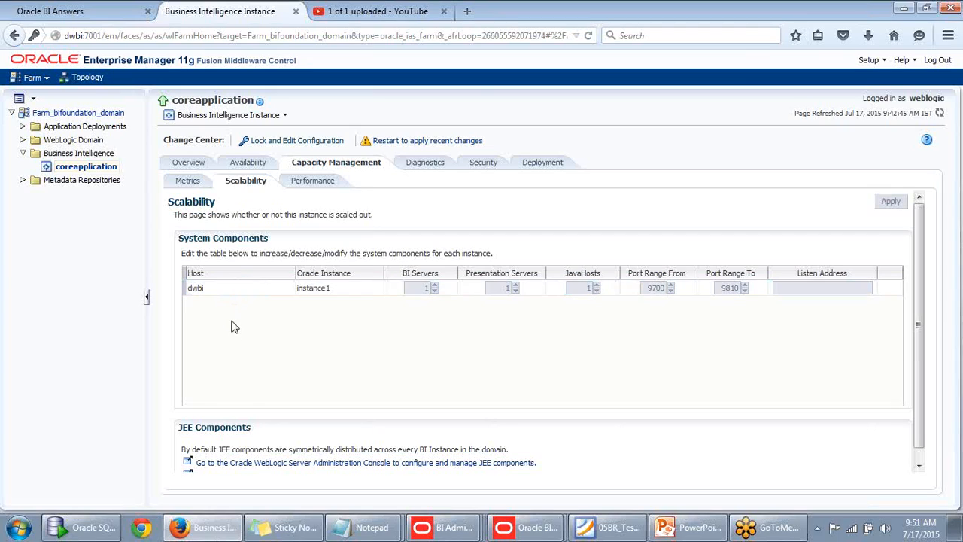
Open the performance options and examine the BI Server cache, global cache, RPD updates, session expiry and maximum row settings
{"action": "left_click", "coordinate": [312, 184]}
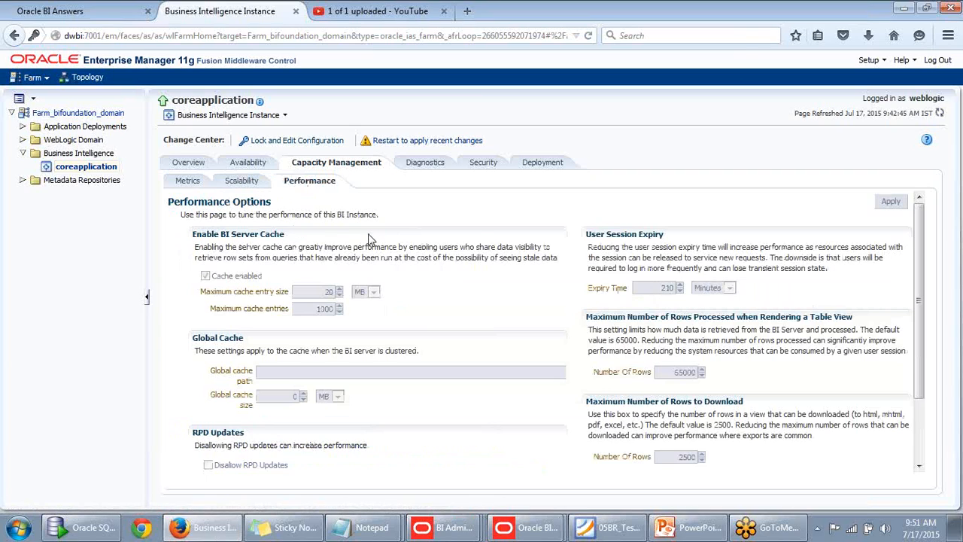
{"action": "scroll", "coordinate": [369, 239], "scroll_direction": "down", "scroll_amount": 1}
{"action": "scroll", "coordinate": [369, 239], "scroll_direction": "up", "scroll_amount": 1}
{"action": "scroll", "coordinate": [602, 284], "scroll_direction": "down", "scroll_amount": 1}
{"action": "scroll", "coordinate": [602, 284], "scroll_direction": "up", "scroll_amount": 1}
{"action": "scroll", "coordinate": [602, 284], "scroll_direction": "down", "scroll_amount": 1}
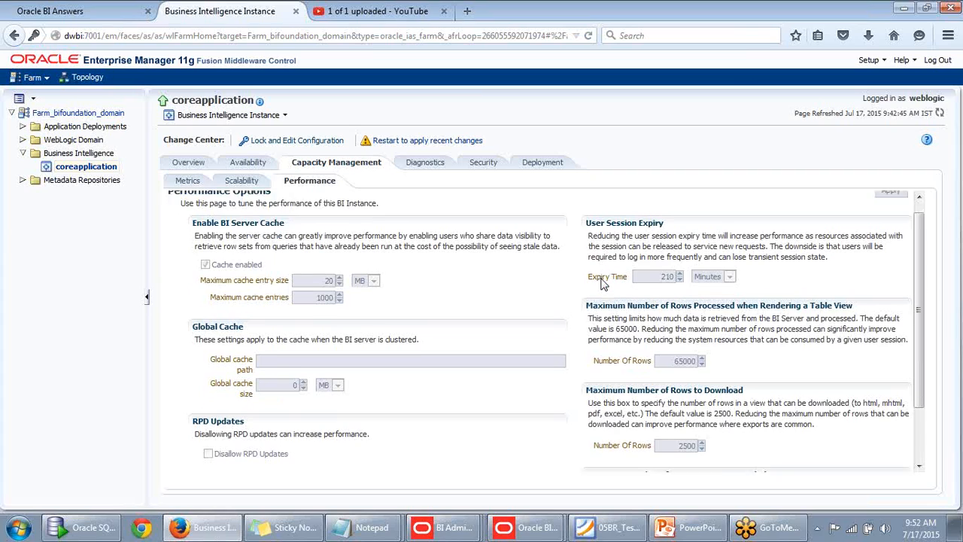
{"action": "scroll", "coordinate": [682, 281], "scroll_direction": "down", "scroll_amount": 1}
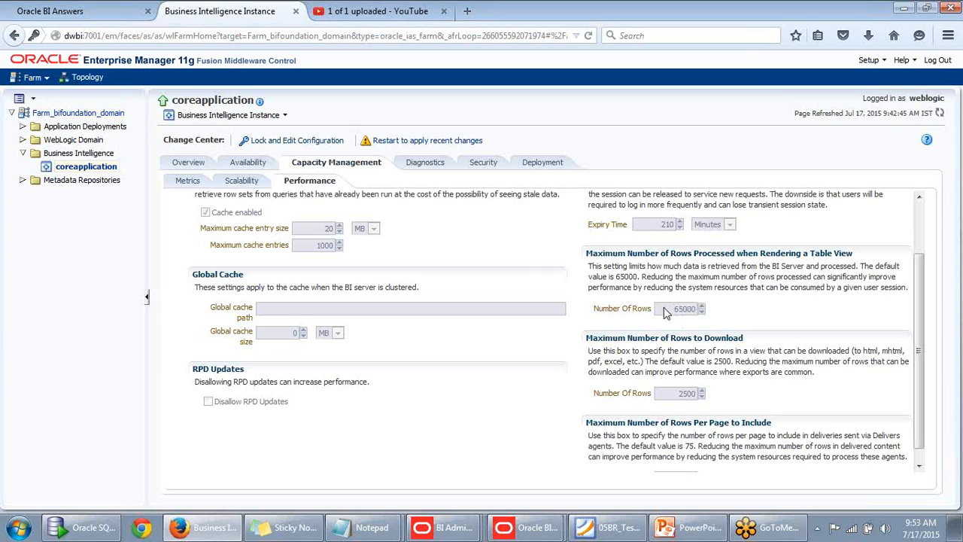
{"action": "scroll", "coordinate": [474, 239], "scroll_direction": "up", "scroll_amount": 2}
{"action": "scroll", "coordinate": [477, 265], "scroll_direction": "down", "scroll_amount": 2}
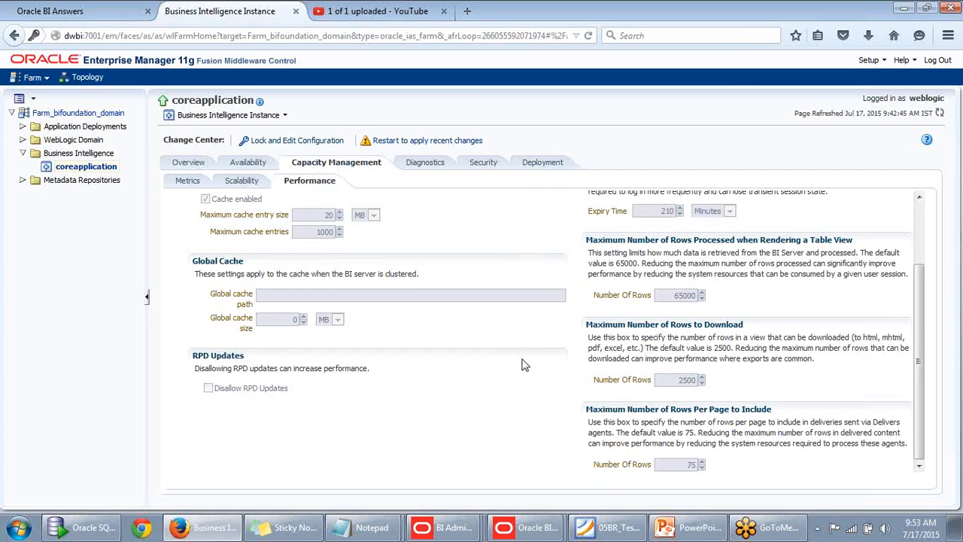
{"action": "scroll", "coordinate": [523, 362], "scroll_direction": "up", "scroll_amount": 2}
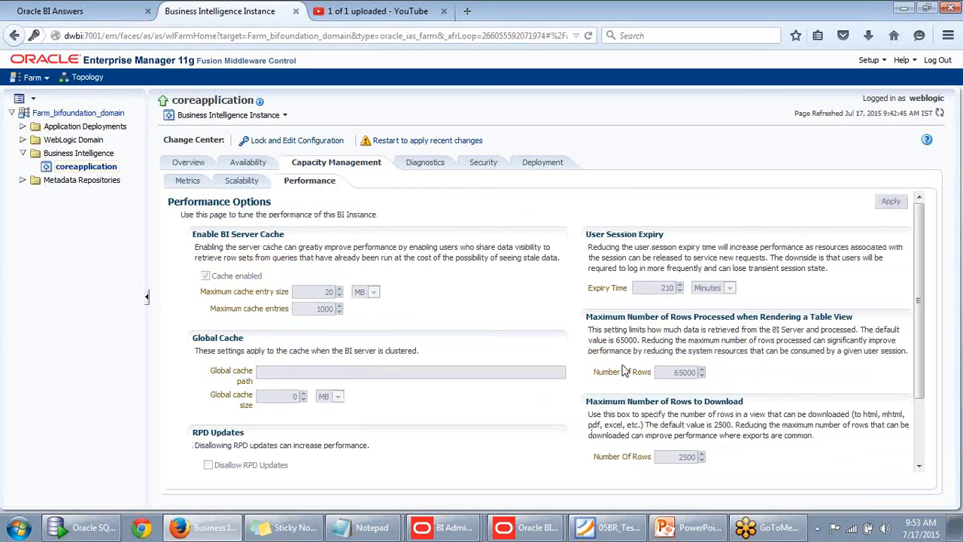
Highlight the Maximum Number of Rows to Download heading in the performance options
{"action": "scroll", "coordinate": [623, 369], "scroll_direction": "down", "scroll_amount": 1}
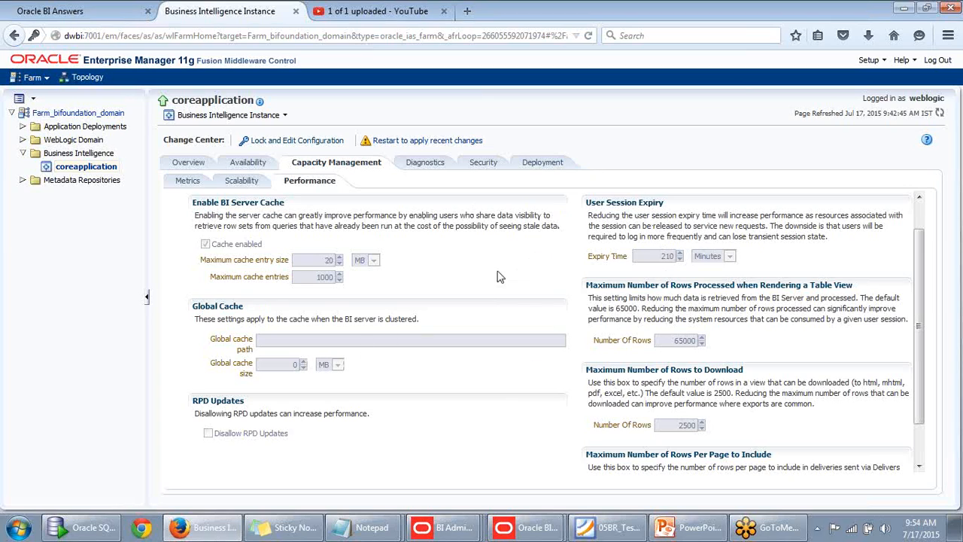
{"action": "scroll", "coordinate": [533, 326], "scroll_direction": "down", "scroll_amount": 1}
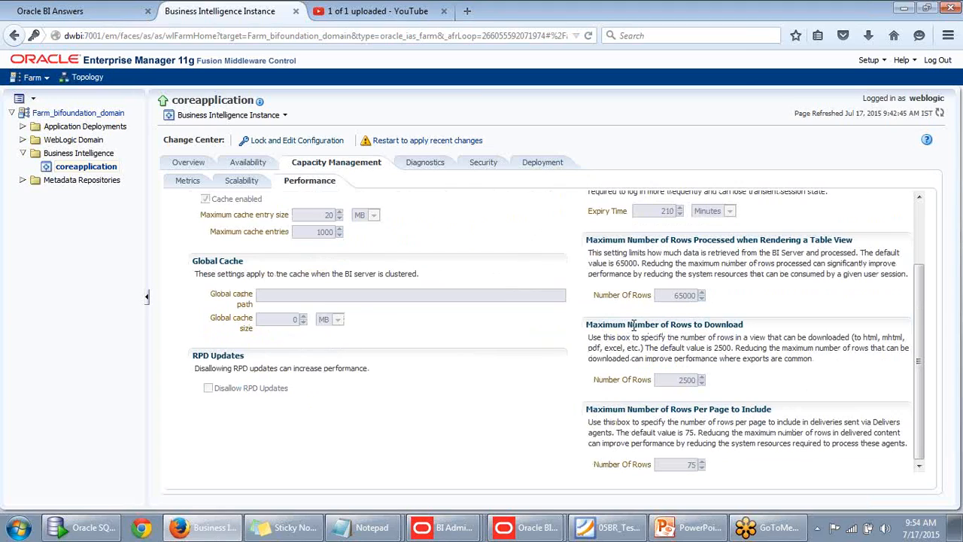
{"action": "left_click_drag", "start_coordinate": [630, 324], "coordinate": [752, 329]}
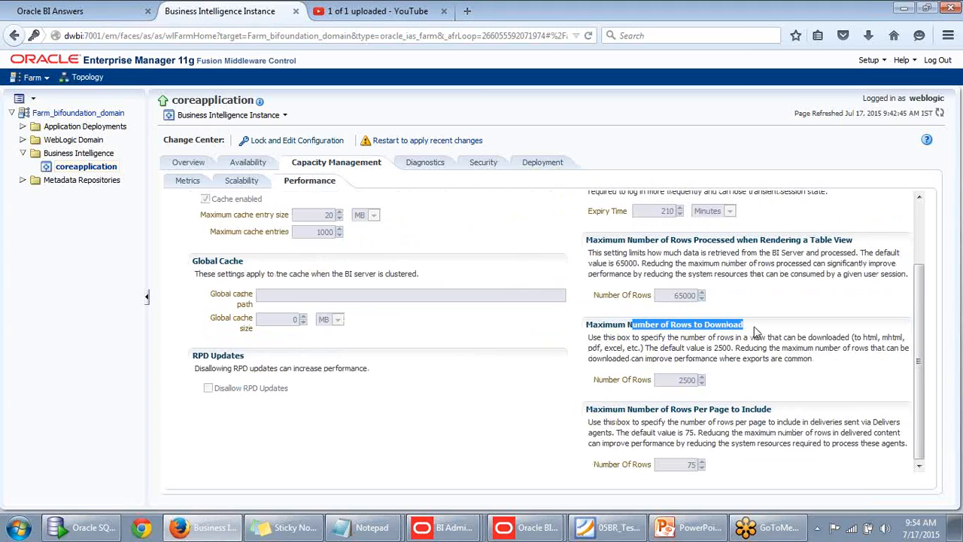
Review the start of the performance options, briefly viewing the YouTube upload tab before returning to the Business Intelligence Instance tab
{"action": "left_click", "coordinate": [752, 328]}
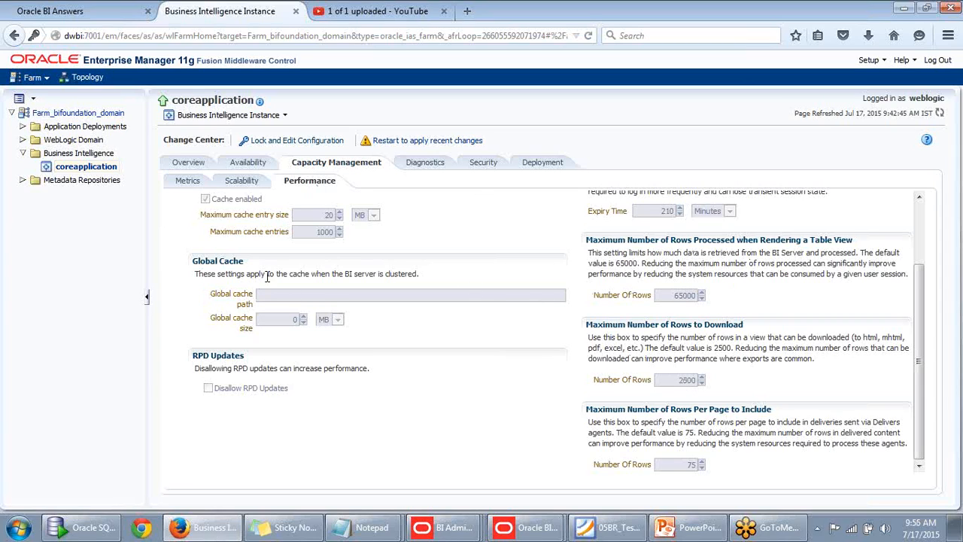
{"action": "scroll", "coordinate": [267, 276], "scroll_direction": "up", "scroll_amount": 2}
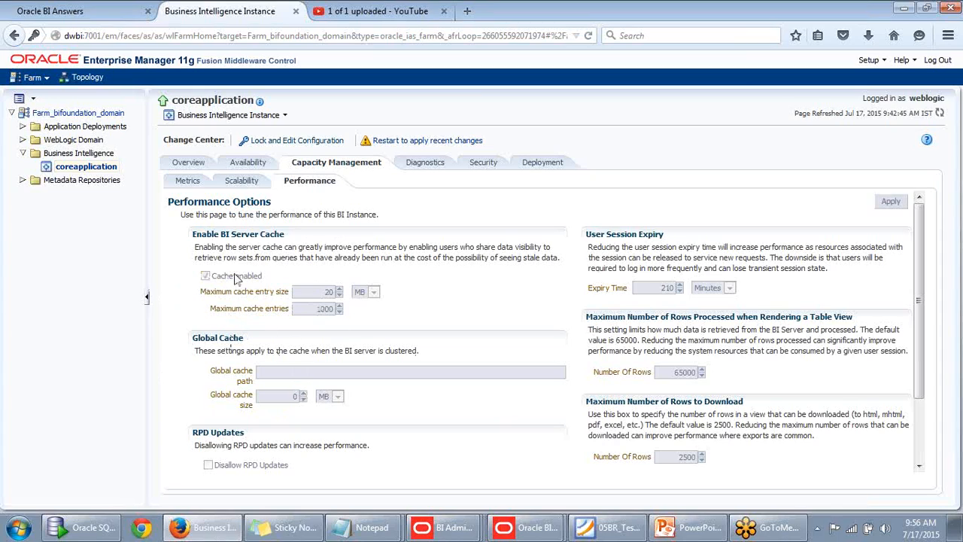
{"action": "left_click", "coordinate": [385, 13]}
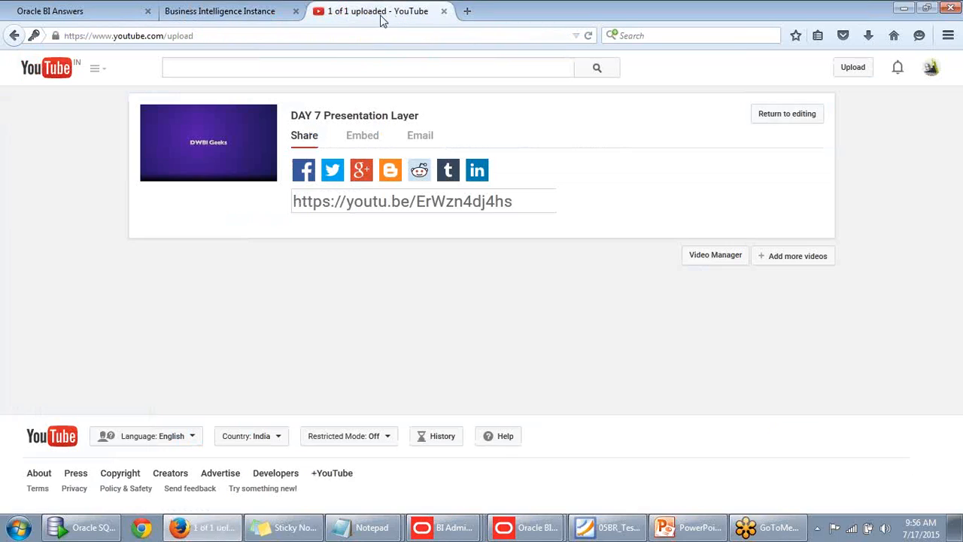
{"action": "left_click", "coordinate": [338, 36]}
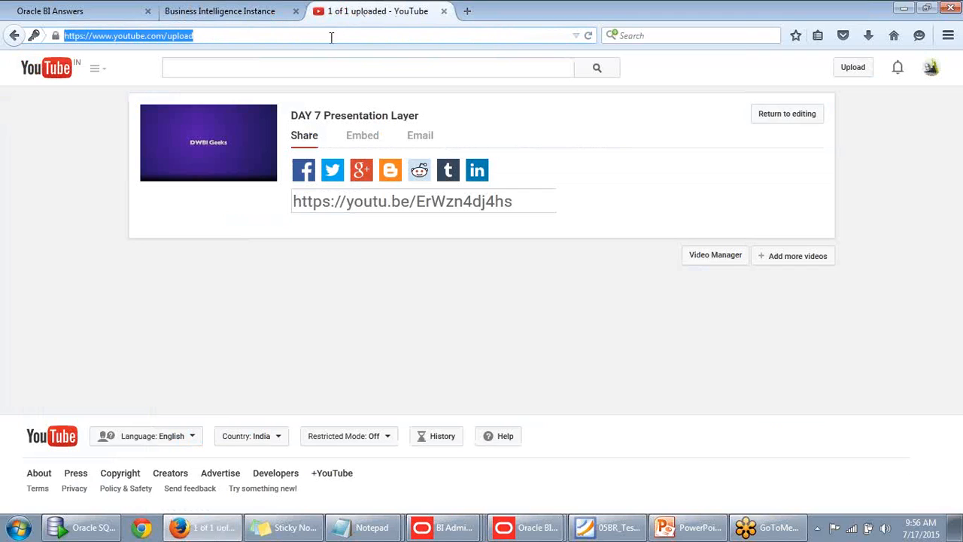
{"action": "left_click", "coordinate": [265, 18]}
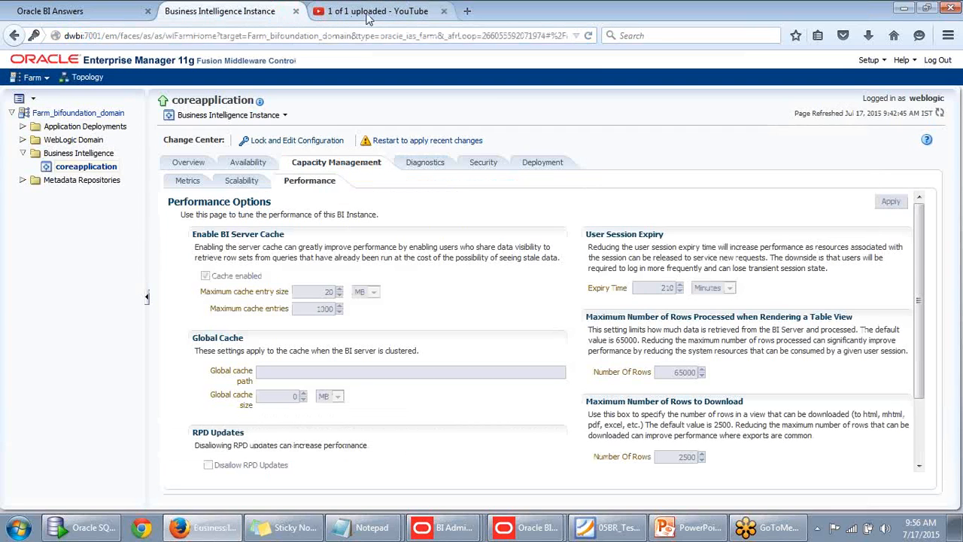
Open a new blank browser tab, and return to the Business Intelligence Instance tab to select its address
{"action": "left_click", "coordinate": [466, 12]}
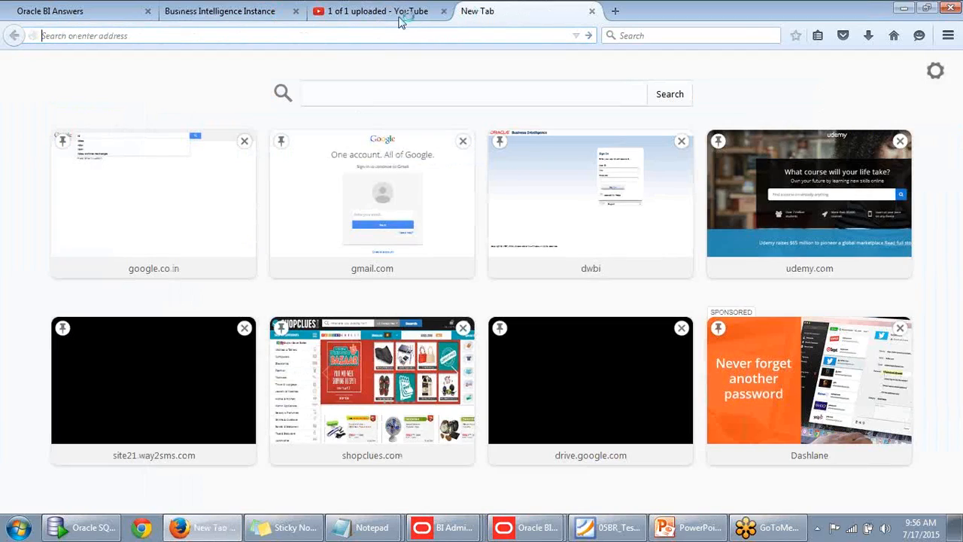
{"action": "left_click", "coordinate": [263, 13]}
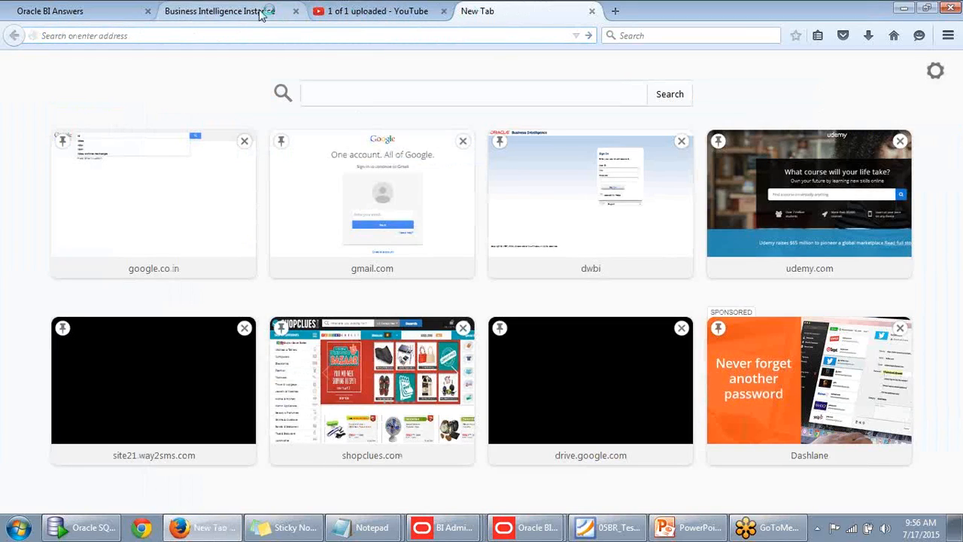
{"action": "left_click", "coordinate": [310, 36]}
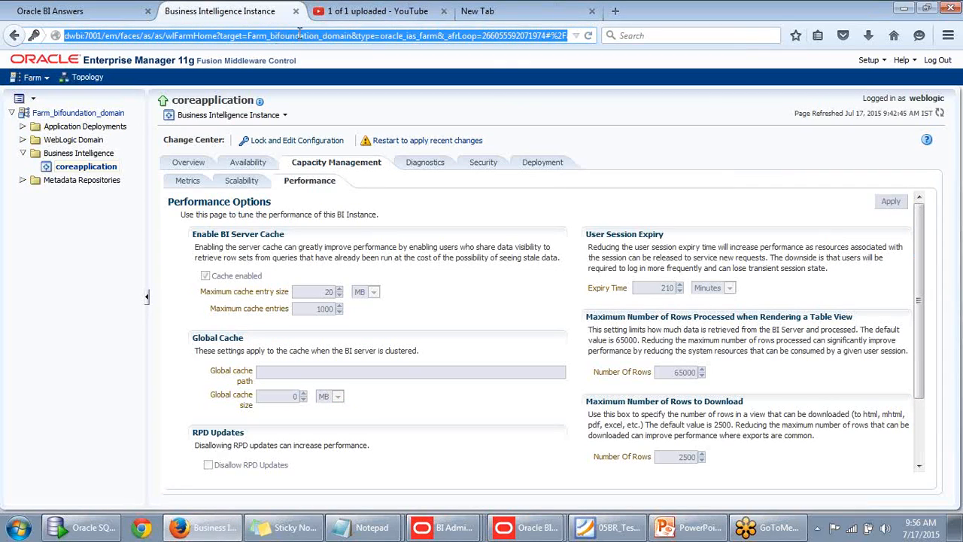
{"action": "left_click", "coordinate": [487, 14]}
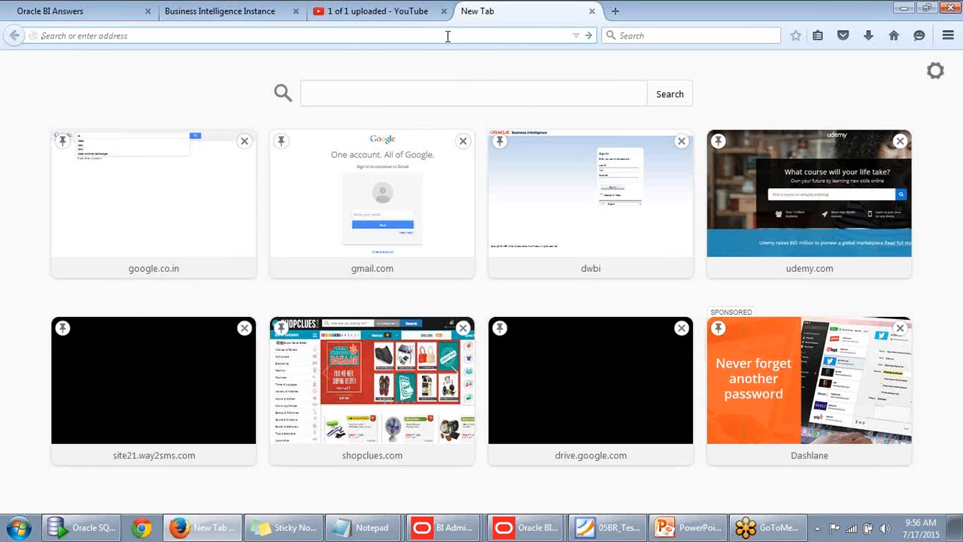
{"action": "left_click", "coordinate": [397, 17]}
{"action": "left_click", "coordinate": [275, 17]}
{"action": "left_click", "coordinate": [487, 12]}
{"action": "left_click", "coordinate": [205, 23]}
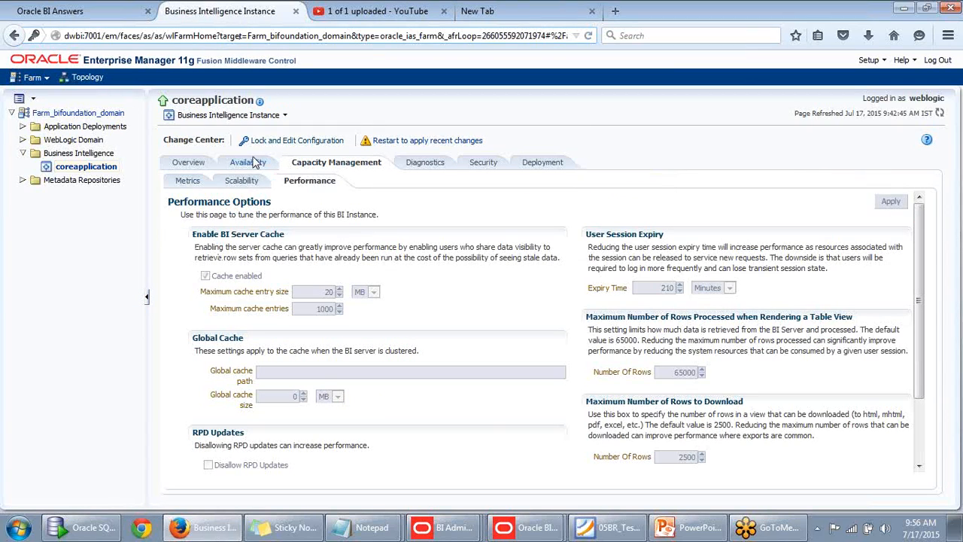
{"action": "left_click", "coordinate": [487, 12]}
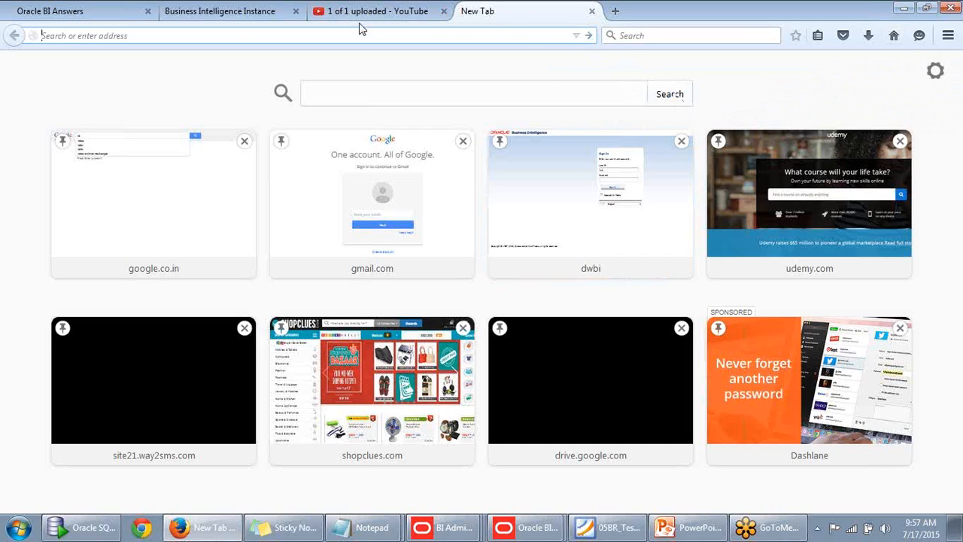
{"action": "left_click", "coordinate": [218, 15]}
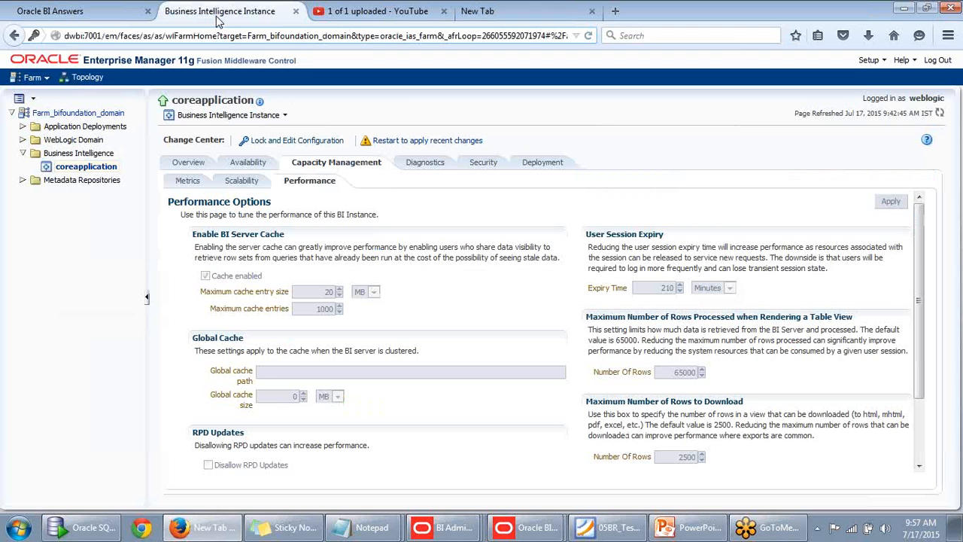
{"action": "left_click", "coordinate": [490, 11]}
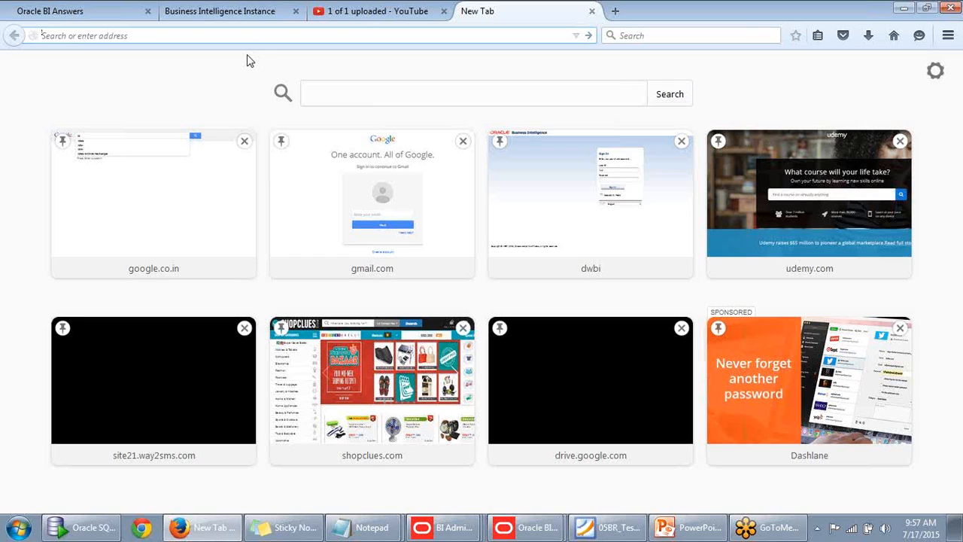
{"action": "left_click", "coordinate": [324, 12]}
{"action": "left_click", "coordinate": [243, 15]}
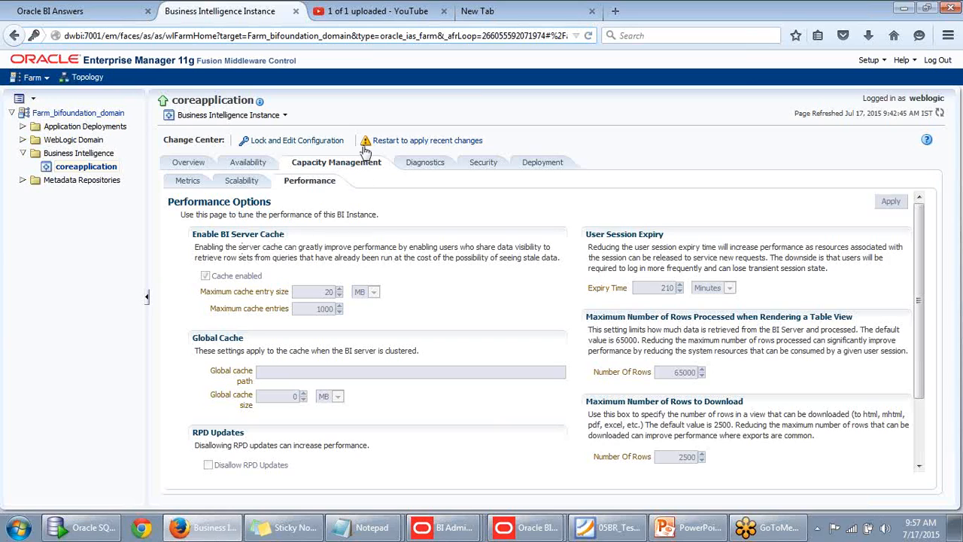
Open the diagnostics page and examine the most recent errors and warnings, as well as the log configuration settings
{"action": "left_click", "coordinate": [414, 168]}
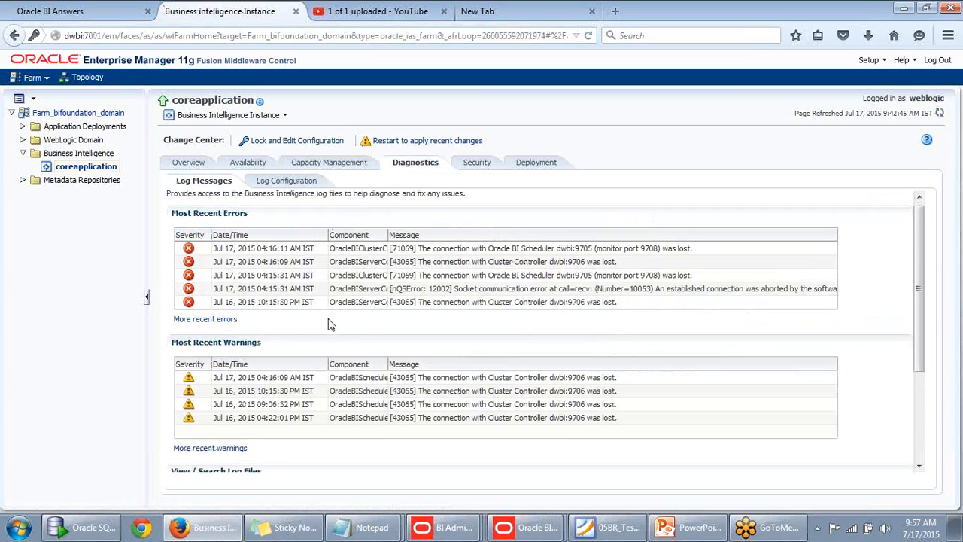
{"action": "scroll", "coordinate": [329, 324], "scroll_direction": "down", "scroll_amount": 2}
{"action": "scroll", "coordinate": [479, 269], "scroll_direction": "up", "scroll_amount": 1}
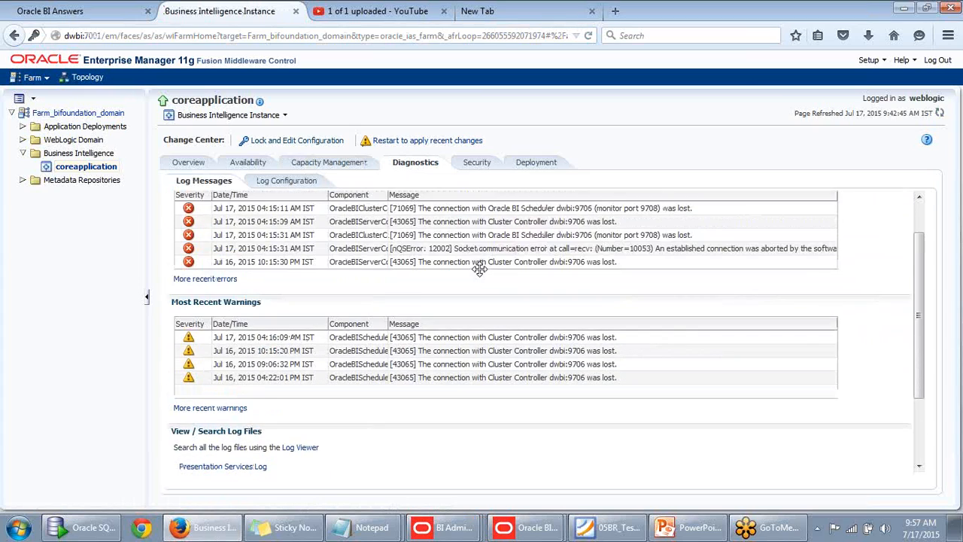
{"action": "scroll", "coordinate": [479, 269], "scroll_direction": "up", "scroll_amount": 1}
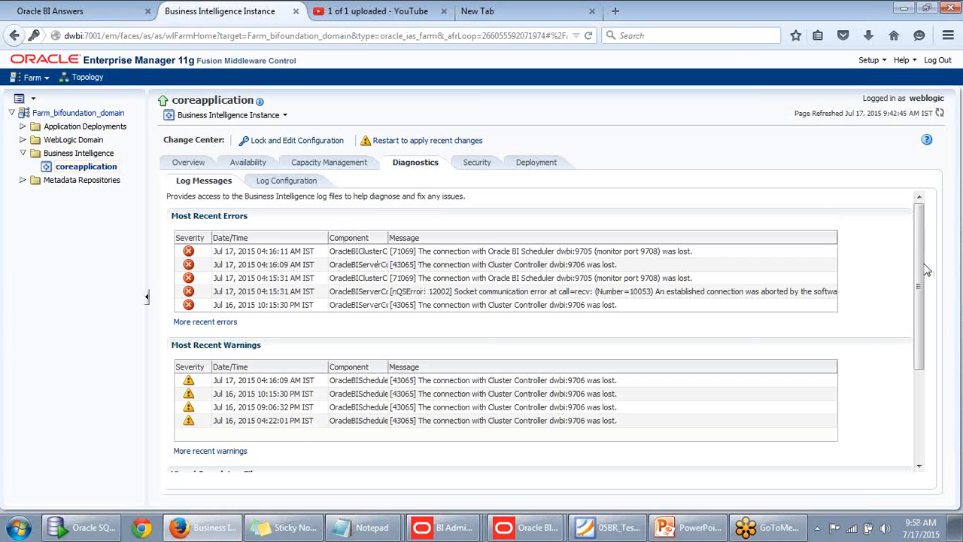
{"action": "left_click_drag", "start_coordinate": [920, 271], "coordinate": [911, 251]}
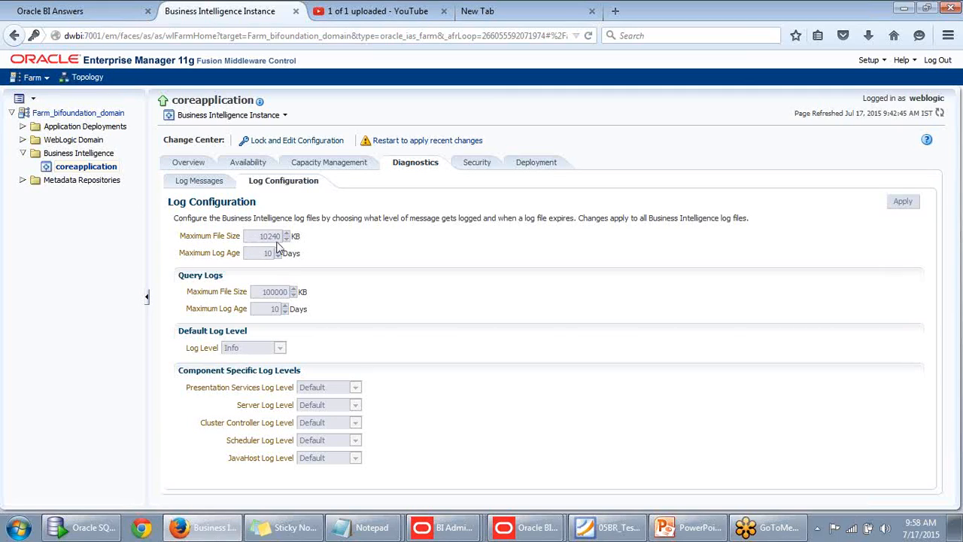
Open the security page and examine the SSL settings, highlighting part of the warning about enabling SSL for Oracle BI
{"action": "left_click", "coordinate": [478, 164]}
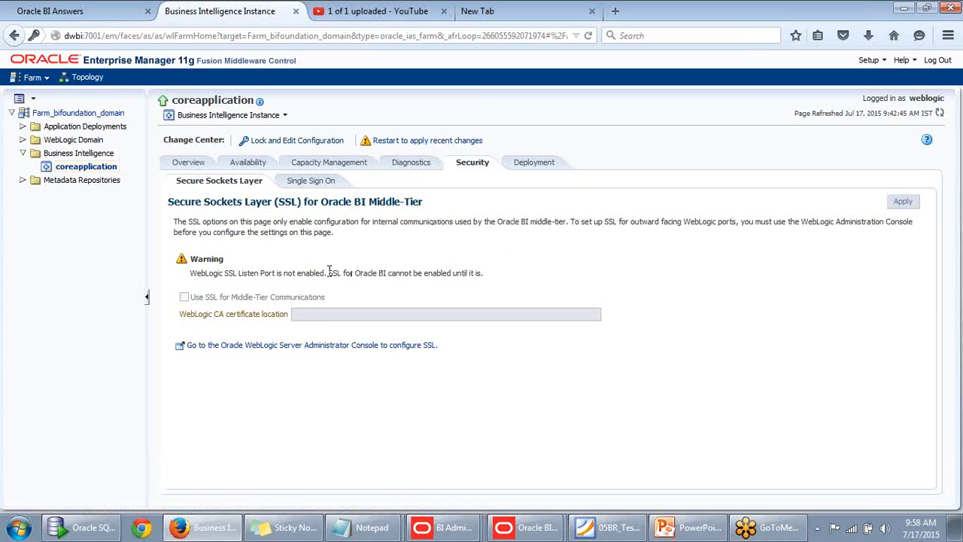
{"action": "left_click_drag", "start_coordinate": [390, 273], "coordinate": [458, 276]}
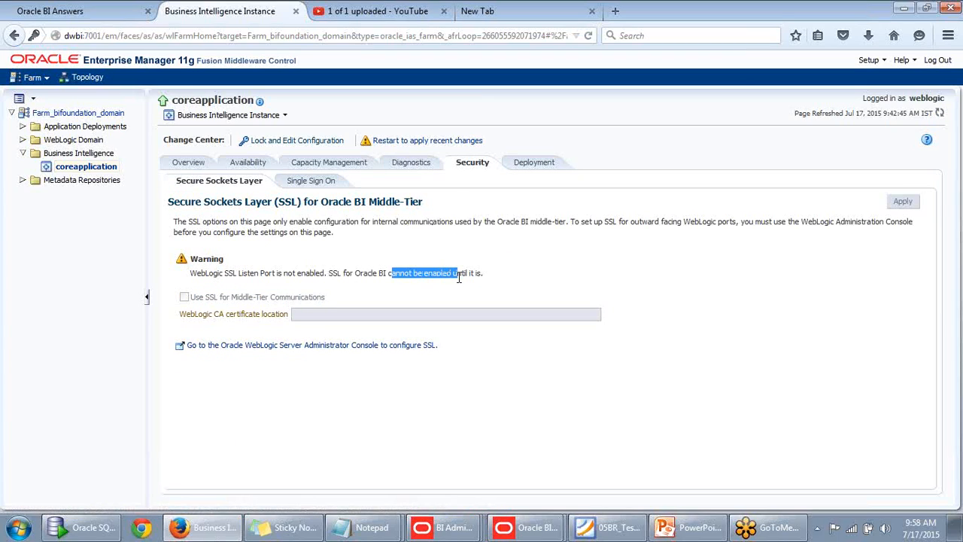
{"action": "left_click", "coordinate": [423, 262]}
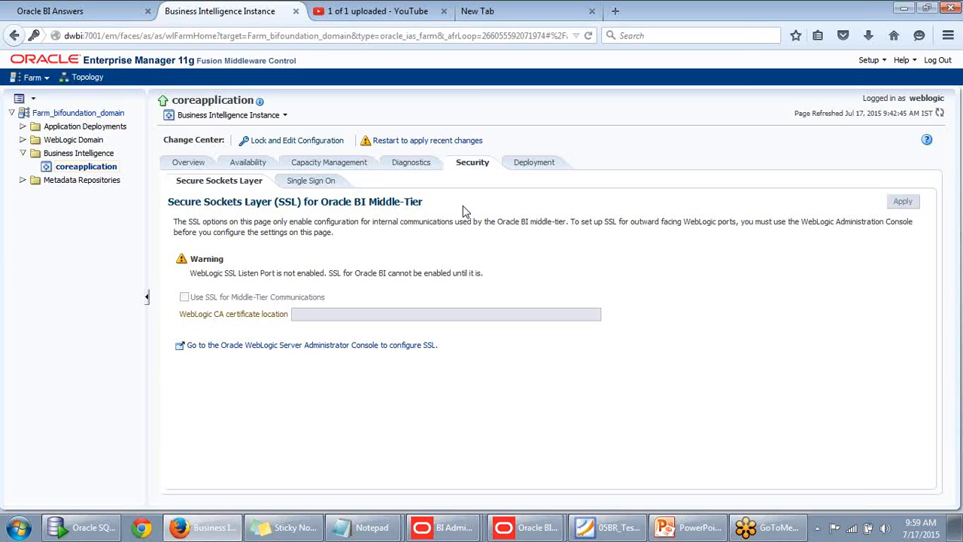
Open the deployment page and examine its presentation defaults, BI Server repository and scheduler connection settings
{"action": "left_click", "coordinate": [533, 164]}
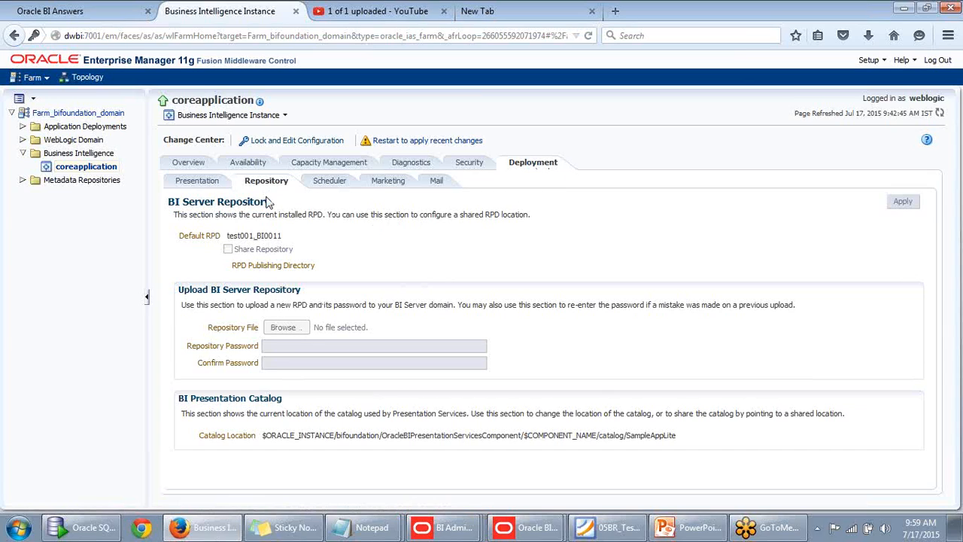
{"action": "left_click", "coordinate": [188, 188]}
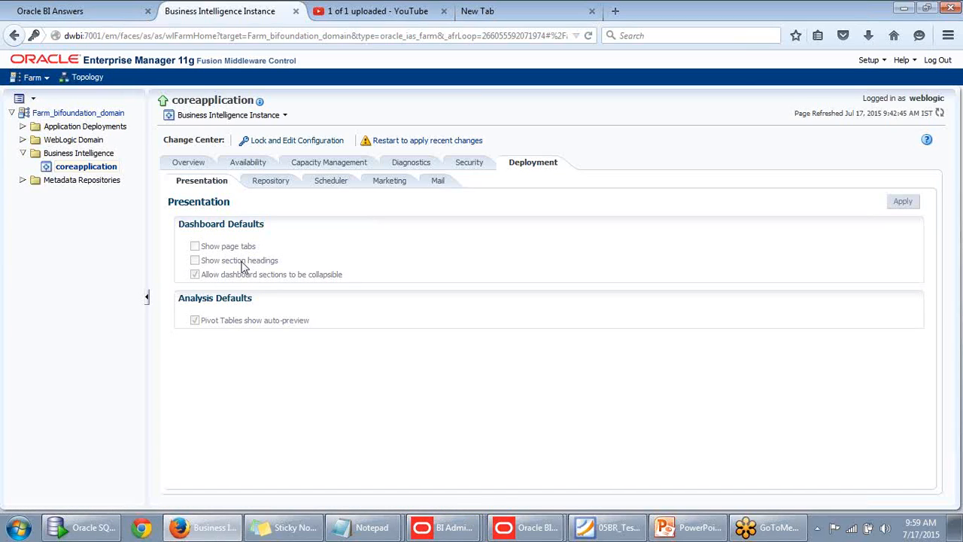
{"action": "left_click", "coordinate": [101, 17]}
{"action": "left_click", "coordinate": [203, 17]}
{"action": "left_click", "coordinate": [273, 186]}
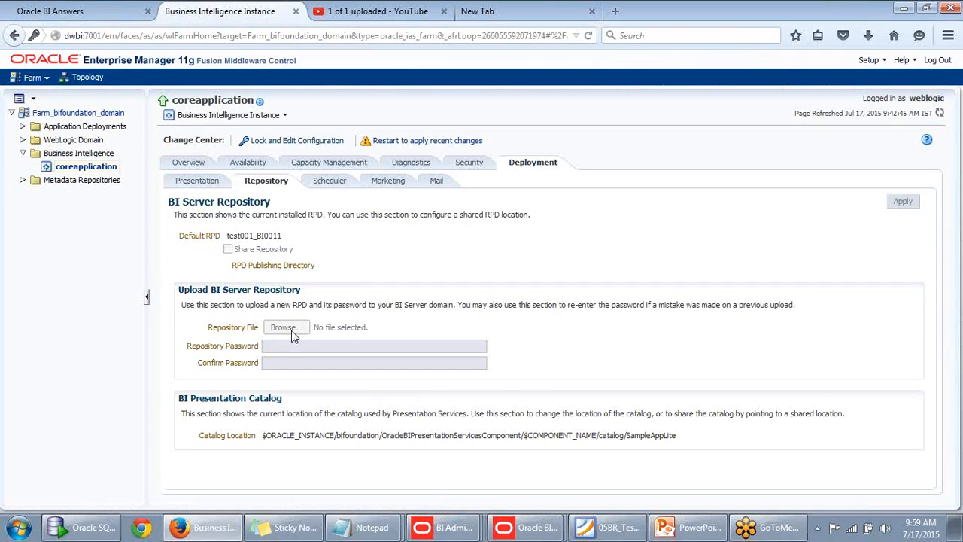
{"action": "left_click", "coordinate": [340, 184]}
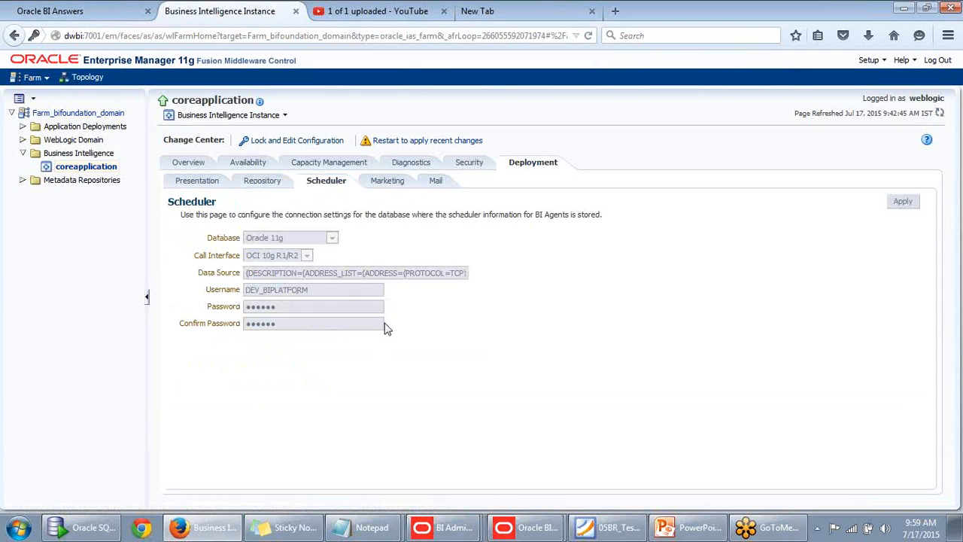
Switch to the Notepad server notes and move their window aside so the deployment section names stay visible
{"action": "mouse_move", "coordinate": [367, 530]}
{"action": "left_click", "coordinate": [325, 498]}
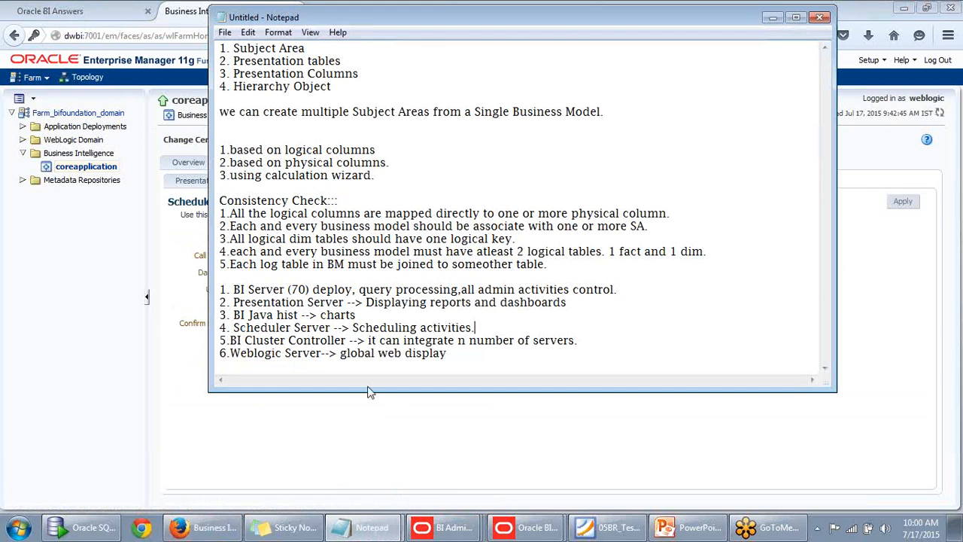
{"action": "left_click_drag", "start_coordinate": [502, 18], "coordinate": [643, 62]}
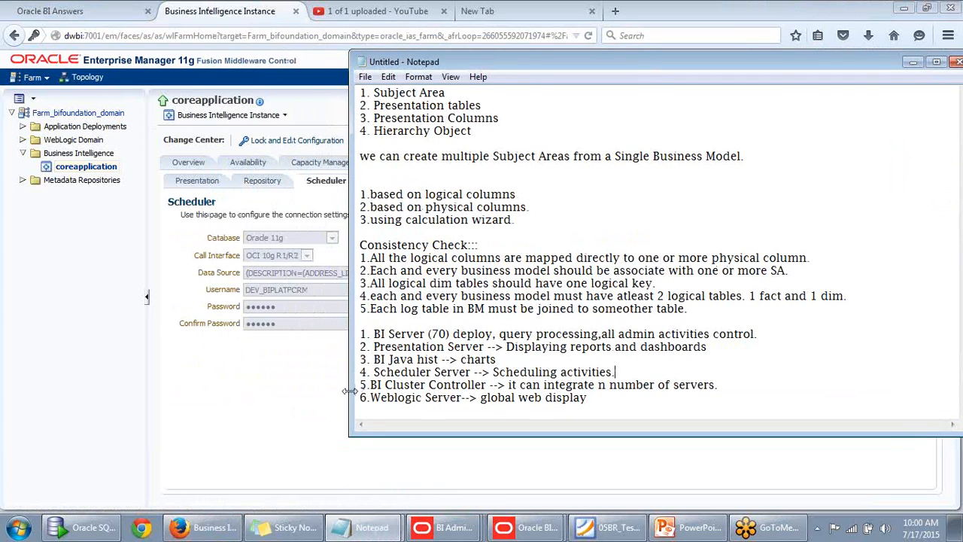
Highlight the Presentation Server, BI Server and Scheduler Server notes with their matching Presentation, Repository and Scheduler deployment sections, and minimize Notepad
{"action": "left_click_drag", "start_coordinate": [411, 347], "coordinate": [480, 347]}
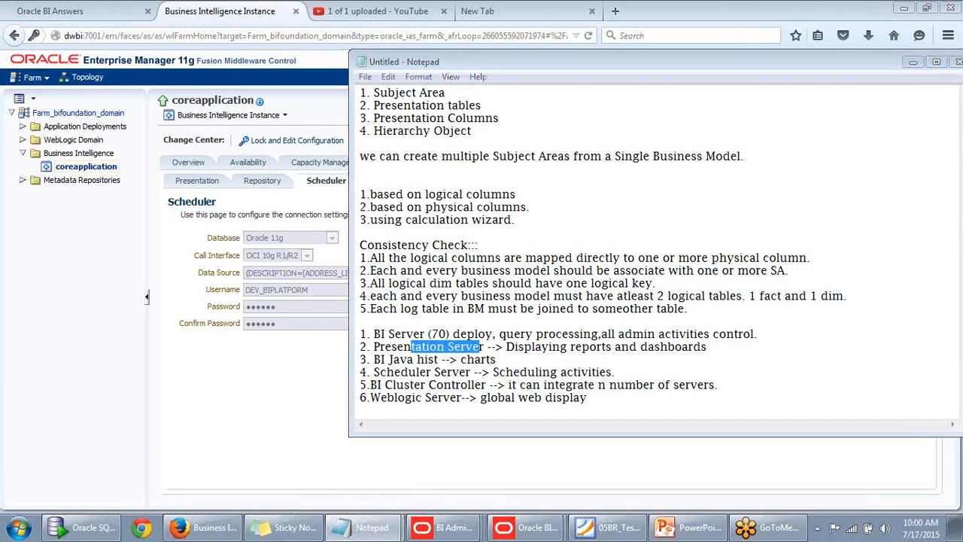
{"action": "left_click_drag", "start_coordinate": [483, 346], "coordinate": [373, 346]}
{"action": "left_click_drag", "start_coordinate": [204, 183], "coordinate": [188, 182]}
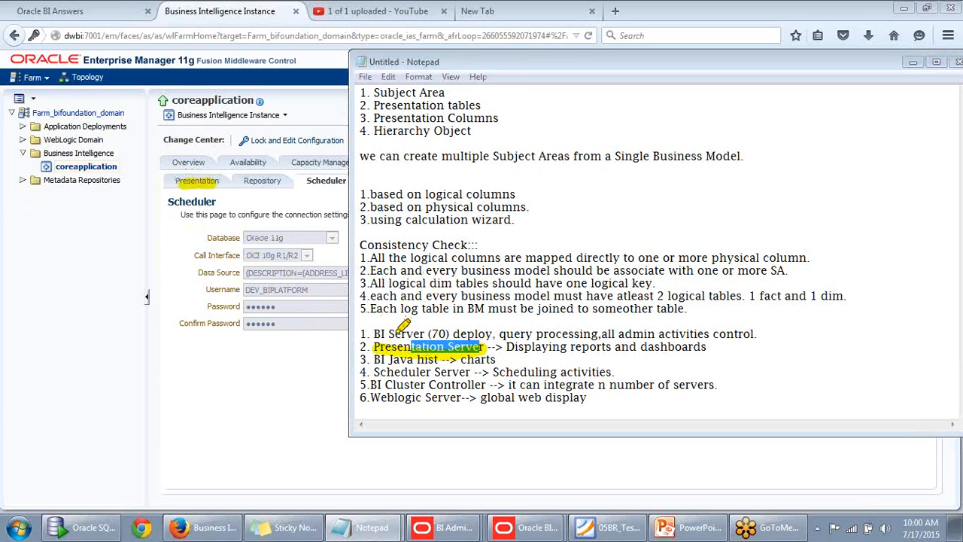
{"action": "left_click_drag", "start_coordinate": [390, 333], "coordinate": [493, 333]}
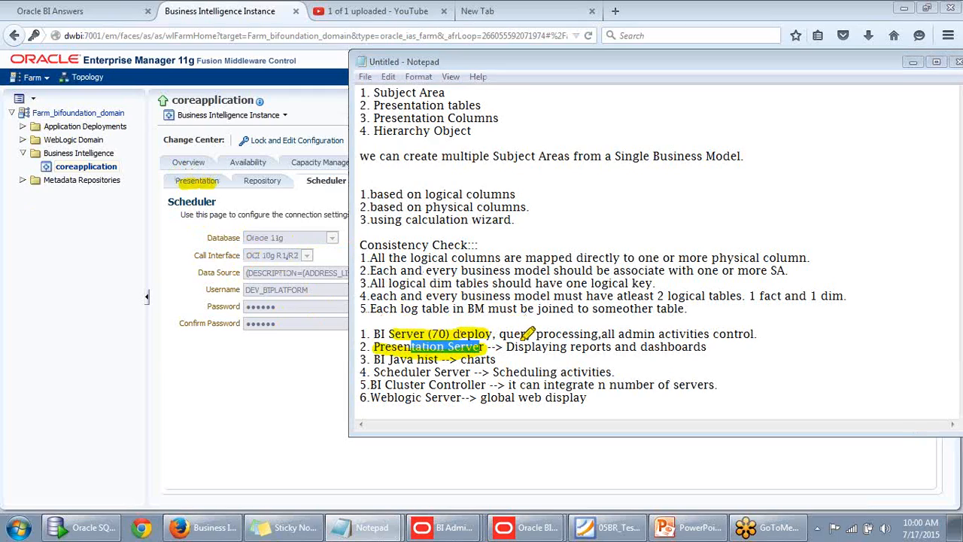
{"action": "mouse_move", "coordinate": [276, 182]}
{"action": "left_mouse_down"}
{"action": "mouse_move", "coordinate": [248, 182]}
{"action": "mouse_move", "coordinate": [277, 181]}
{"action": "left_mouse_up"}
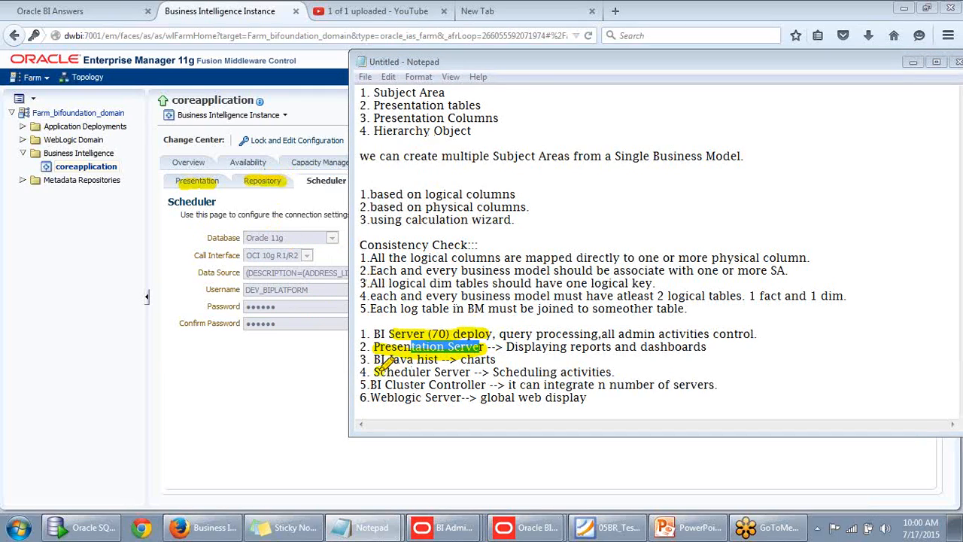
{"action": "left_click_drag", "start_coordinate": [375, 371], "coordinate": [491, 371]}
{"action": "left_click_drag", "start_coordinate": [317, 182], "coordinate": [359, 180]}
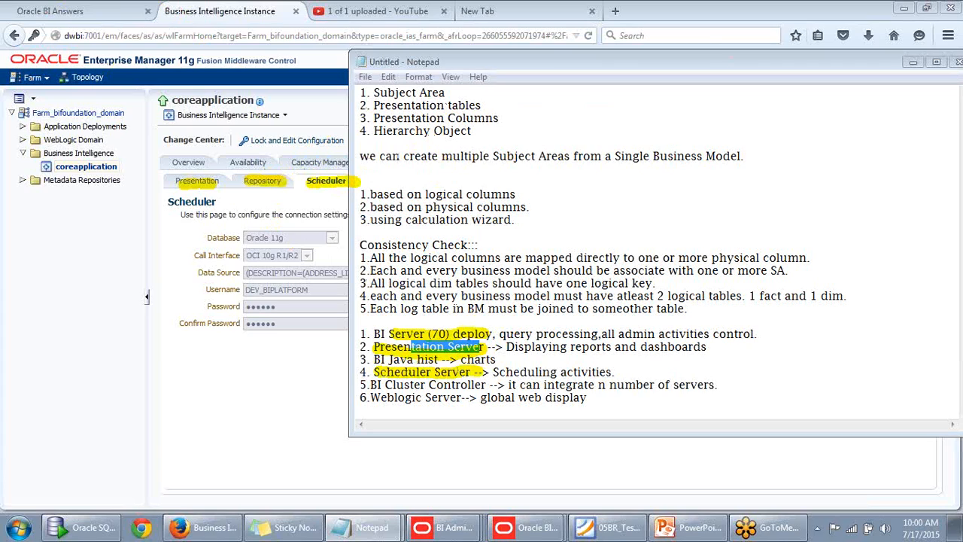
{"action": "left_click", "coordinate": [912, 62]}
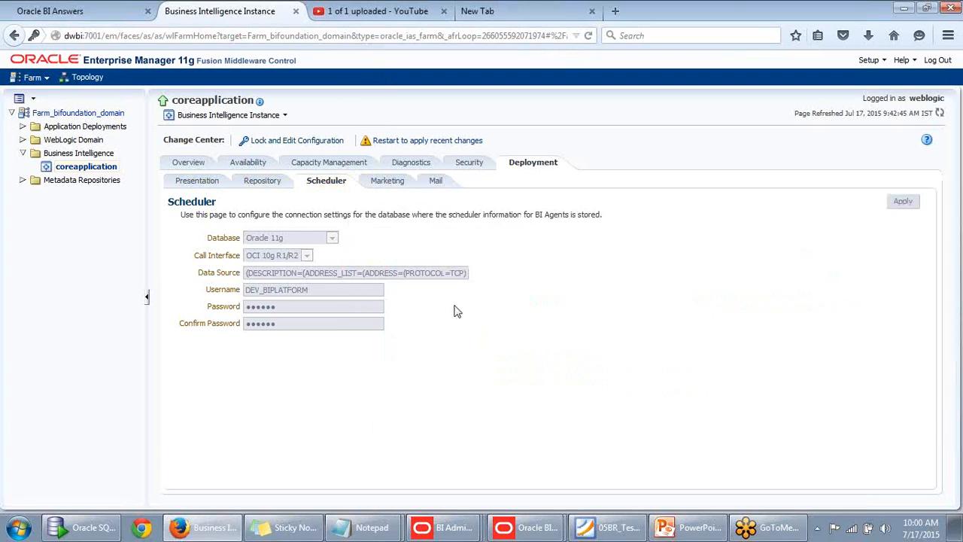
Examine the Marketing content server connection and the mail server settings of the deployment page
{"action": "left_click", "coordinate": [389, 185]}
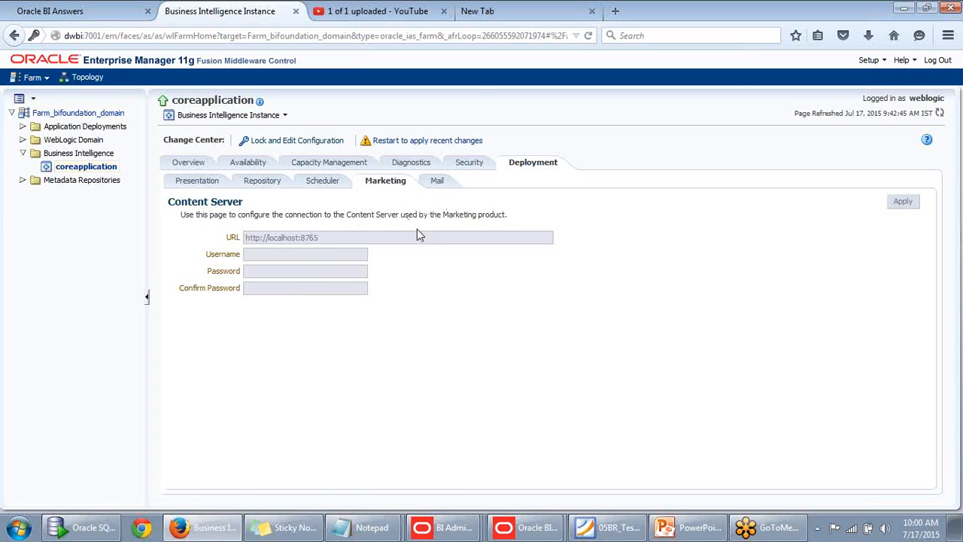
{"action": "left_click", "coordinate": [436, 182]}
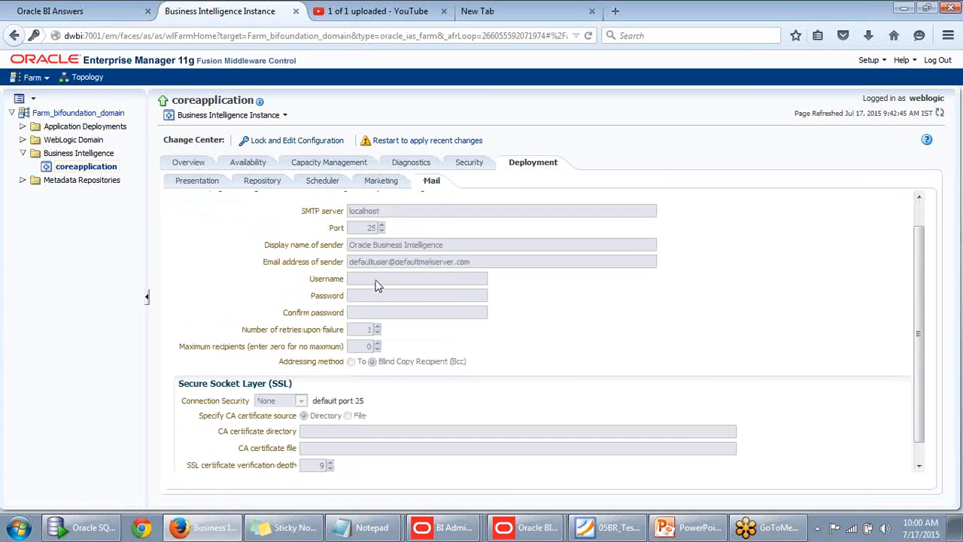
Examine the mail sender, retry, recipient and Secure Socket Layer settings, and reopen the BI Server repository section of the deployment page
{"action": "scroll", "coordinate": [387, 267], "scroll_direction": "down", "scroll_amount": 1}
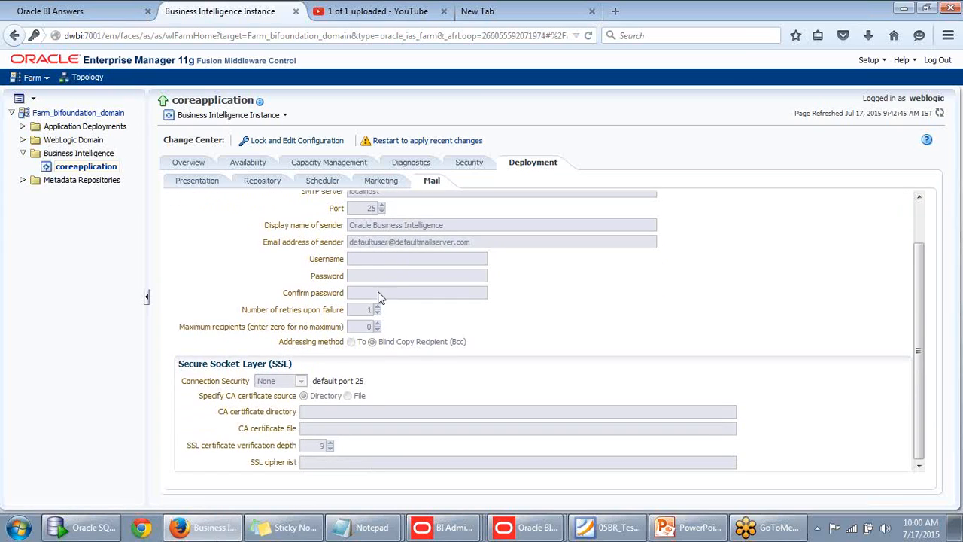
{"action": "scroll", "coordinate": [391, 289], "scroll_direction": "up", "scroll_amount": 1}
{"action": "scroll", "coordinate": [359, 335], "scroll_direction": "down", "scroll_amount": 1}
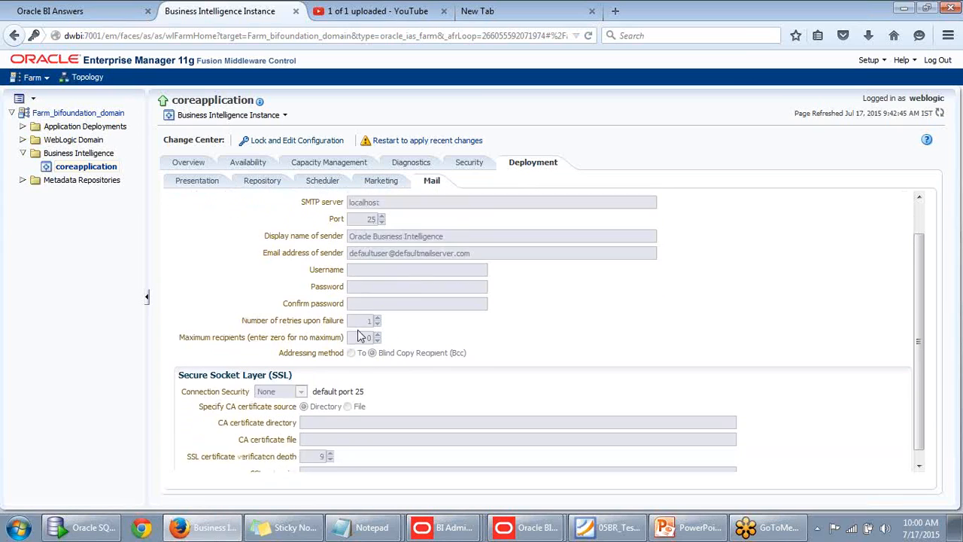
{"action": "scroll", "coordinate": [359, 317], "scroll_direction": "up", "scroll_amount": 1}
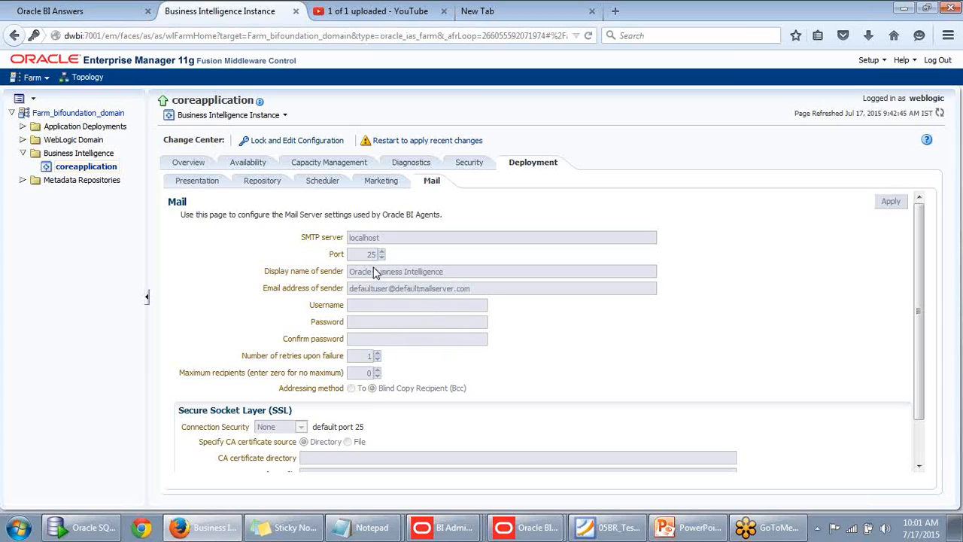
{"action": "scroll", "coordinate": [365, 307], "scroll_direction": "down", "scroll_amount": 2}
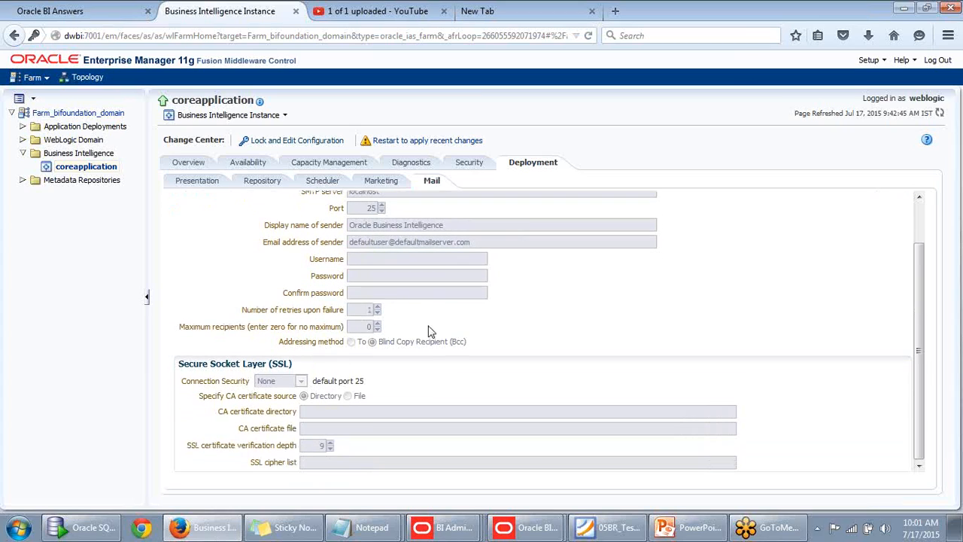
{"action": "scroll", "coordinate": [355, 301], "scroll_direction": "up", "scroll_amount": 2}
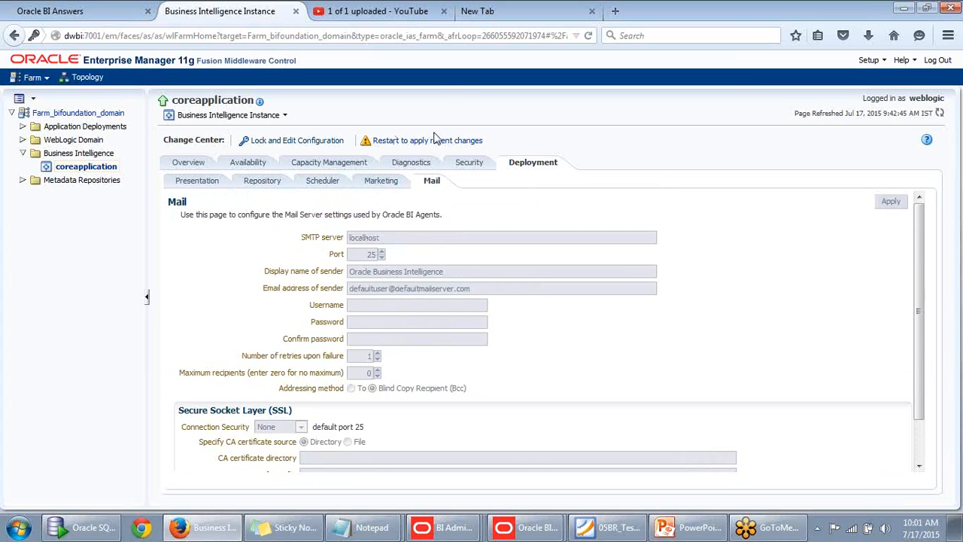
{"action": "scroll", "coordinate": [486, 222], "scroll_direction": "down", "scroll_amount": 2}
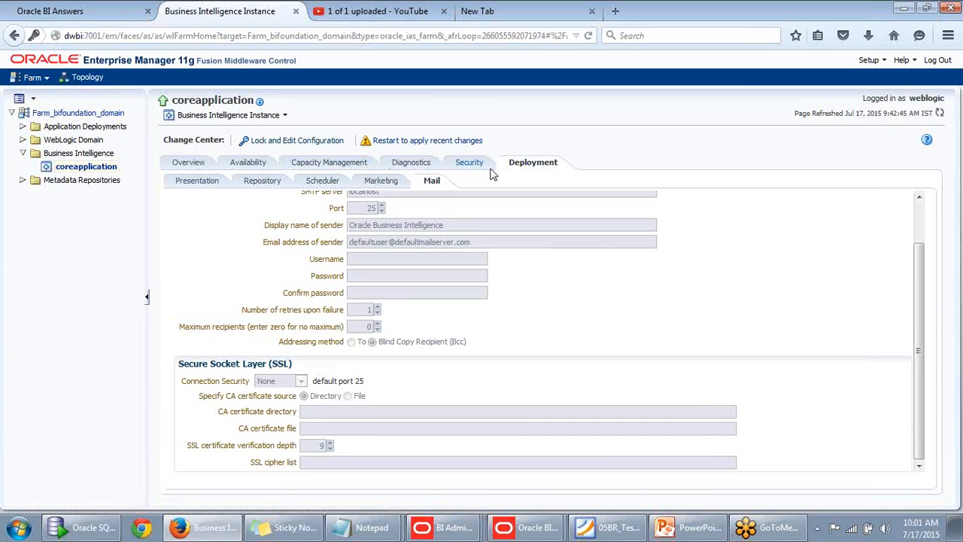
{"action": "left_click", "coordinate": [263, 182]}
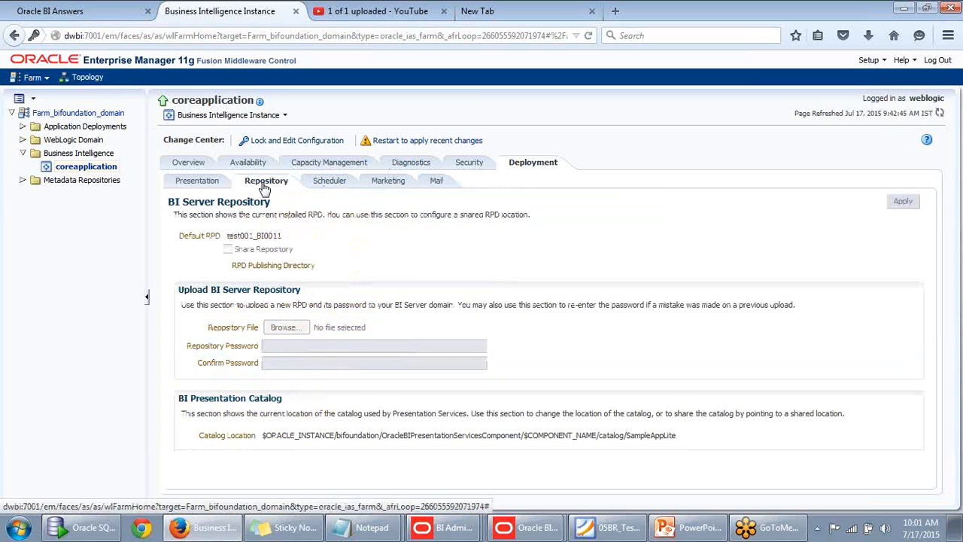